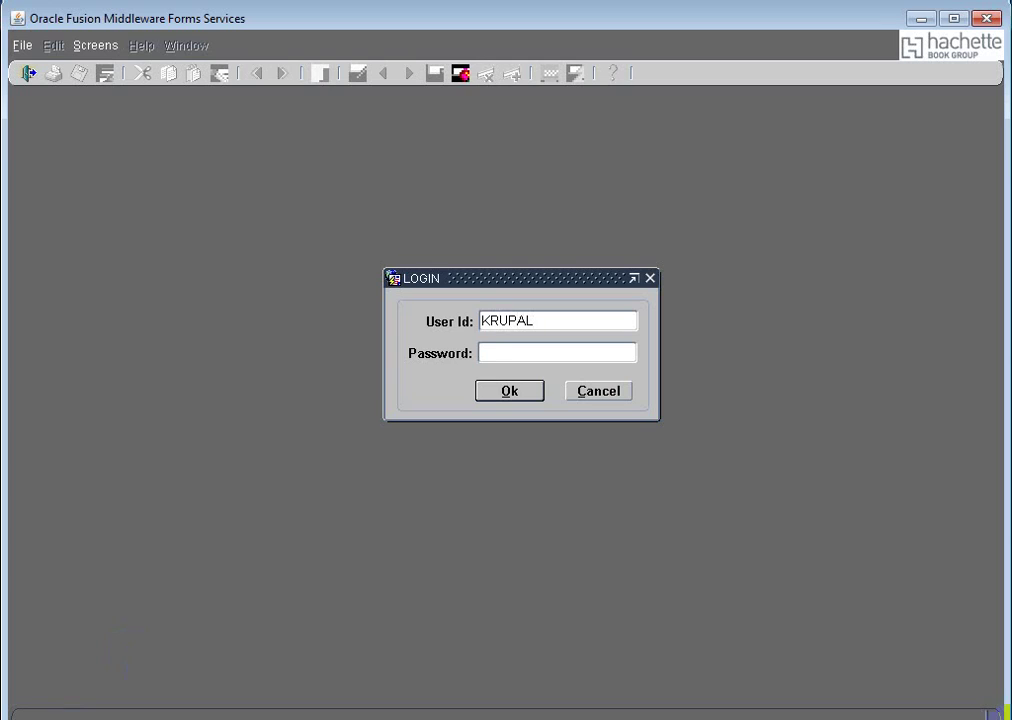
Step: Log in to Phoenix Order to Cash System with the account password
text(******)
key(Tab)
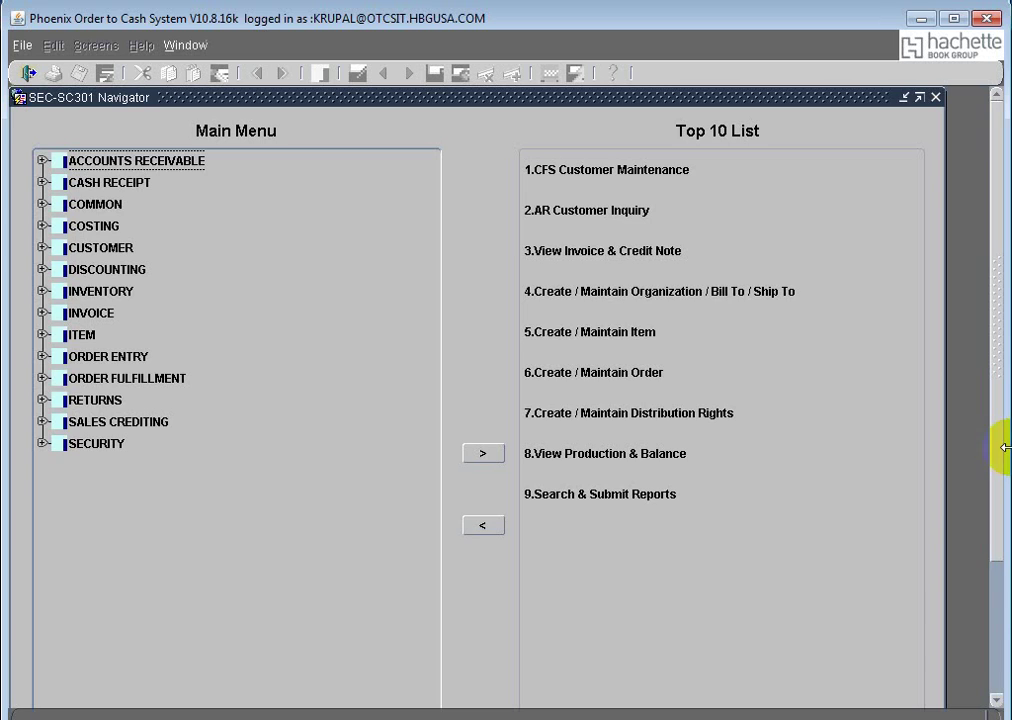
Step: Open View Invoice & Credit Note from the Top 10 List, then return to the SEC-SC301 Navigator
double_click(578, 252)
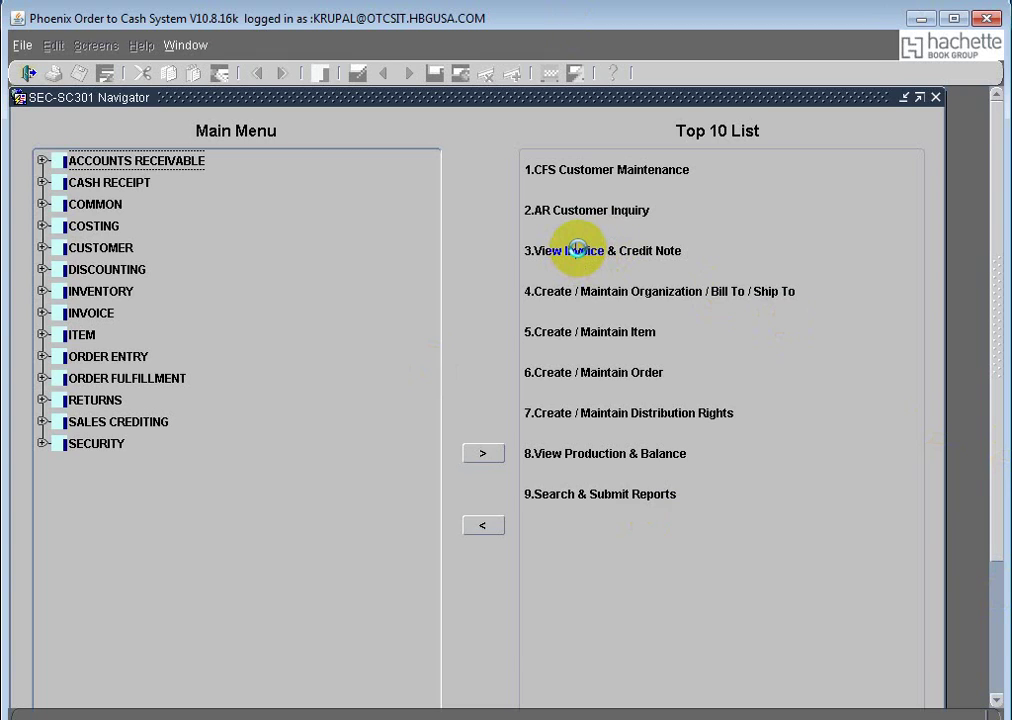
double_click(577, 250)
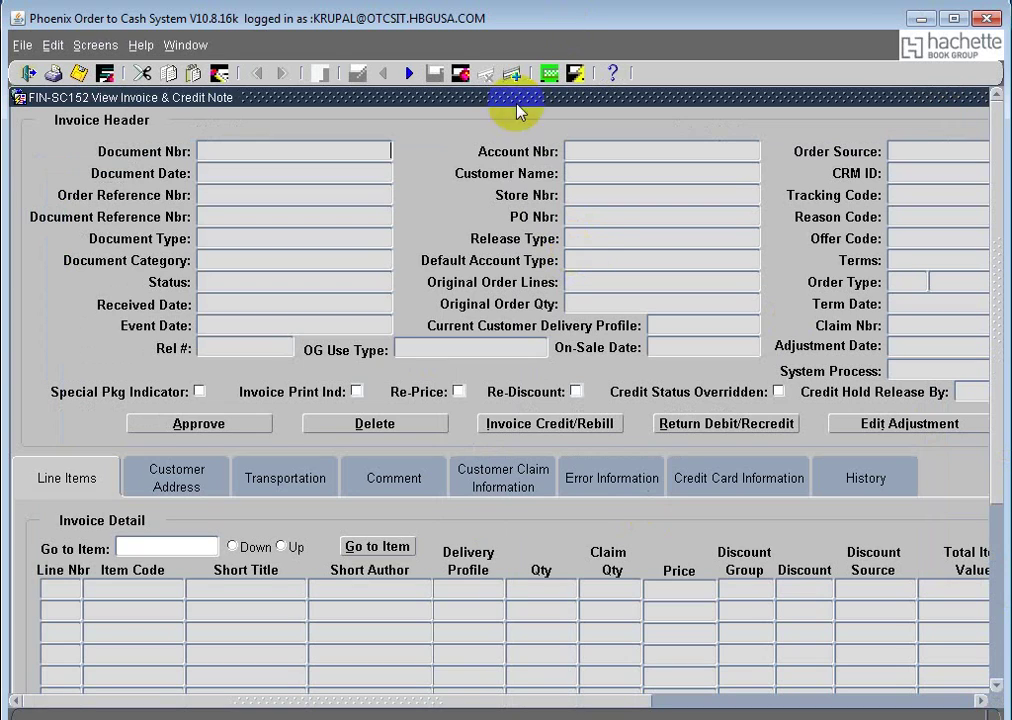
click(182, 45)
click(245, 141)
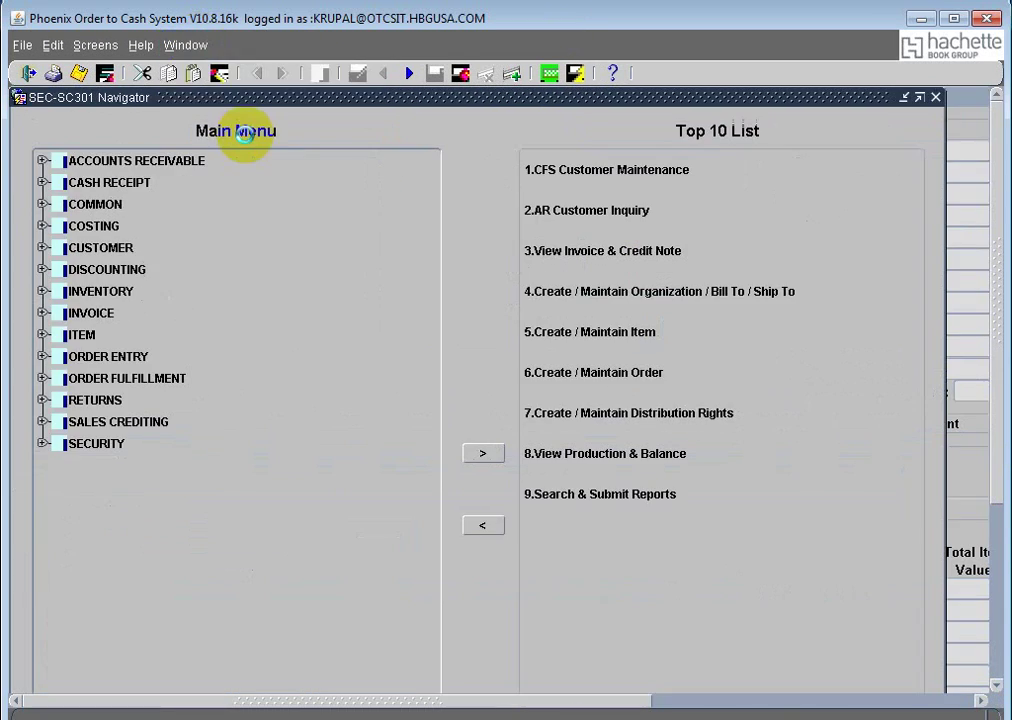
double_click(595, 210)
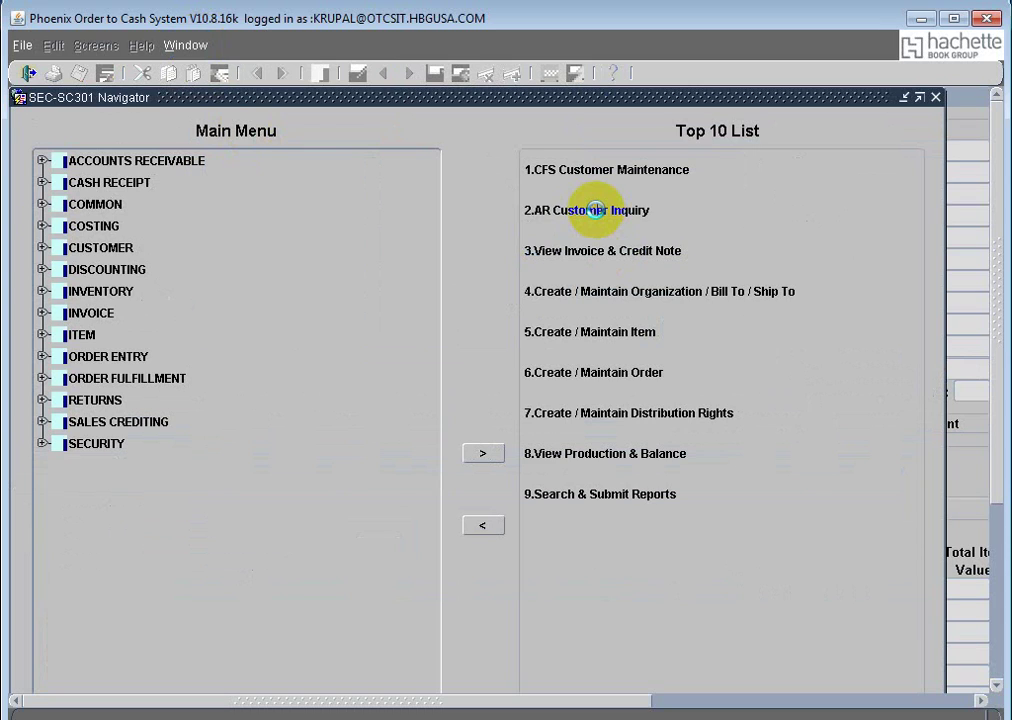
Step: Open AR Customer Inquiry and search invoices for the Grand Teton Association account number
double_click(595, 210)
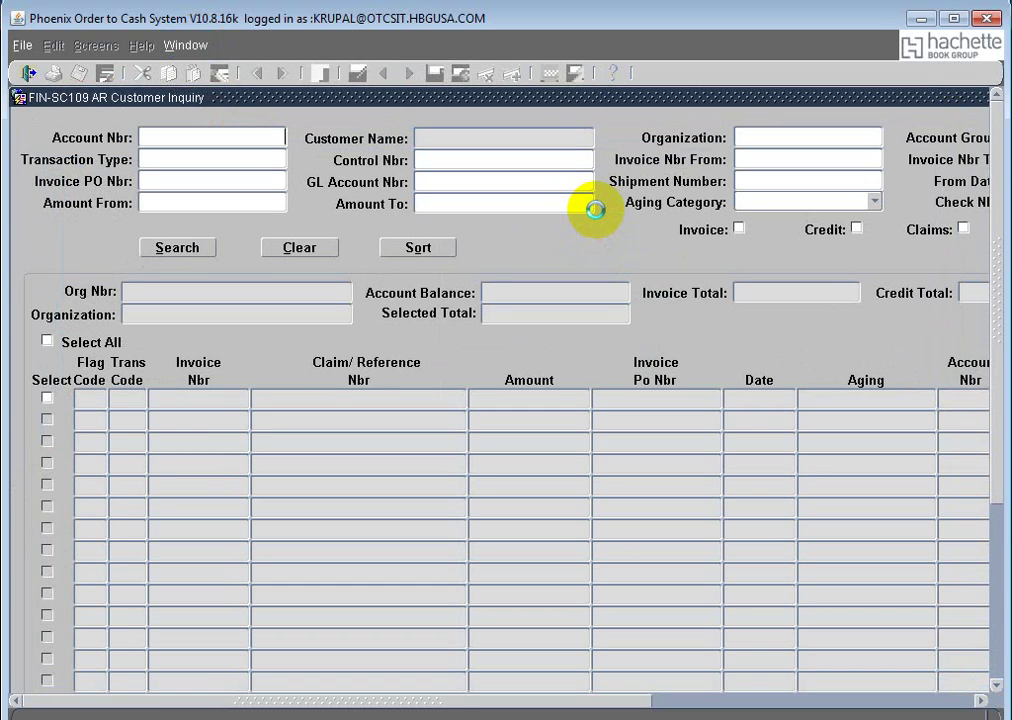
text(1)
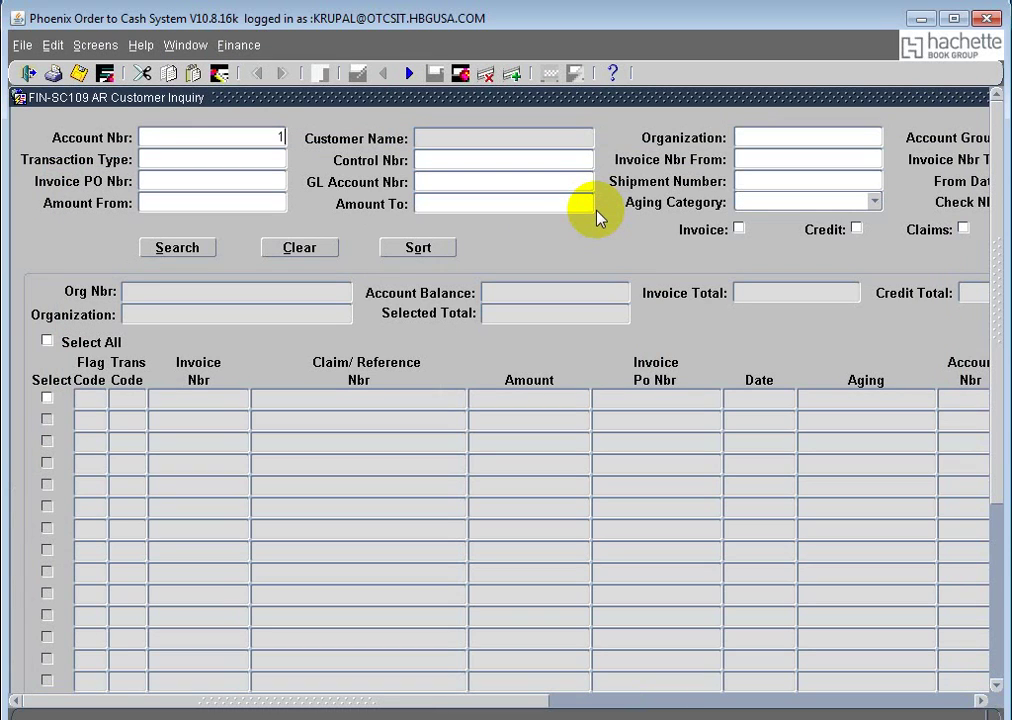
text(4900124)
key(Tab)
click(193, 250)
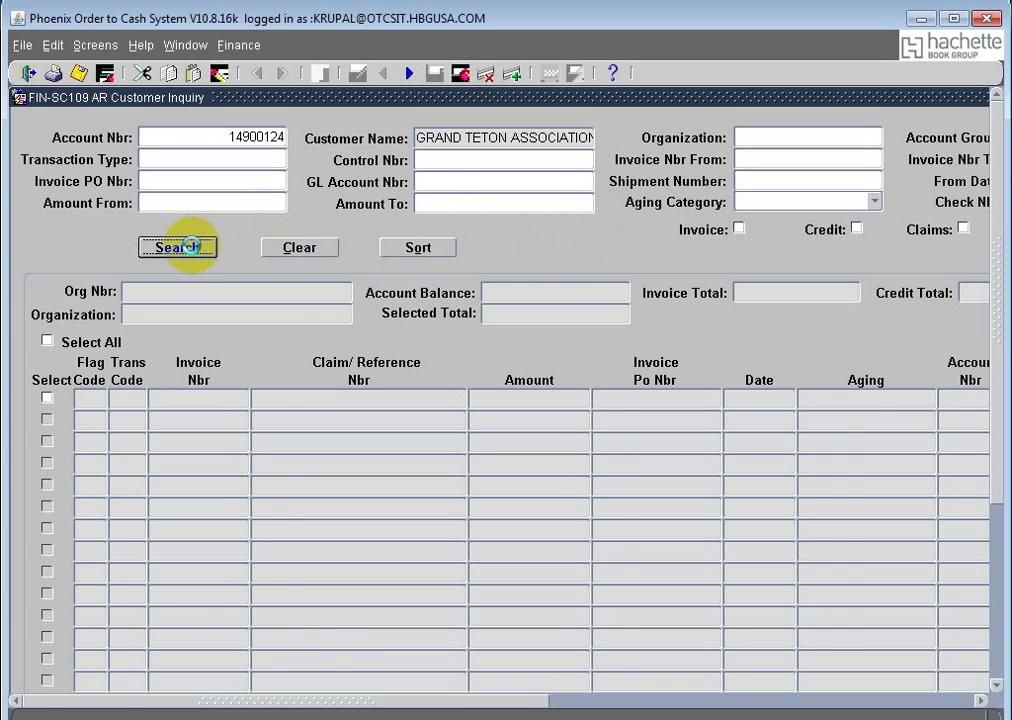
Step: Expand the INVOICE menu in the Navigator, then return to AR Customer Inquiry
click(186, 46)
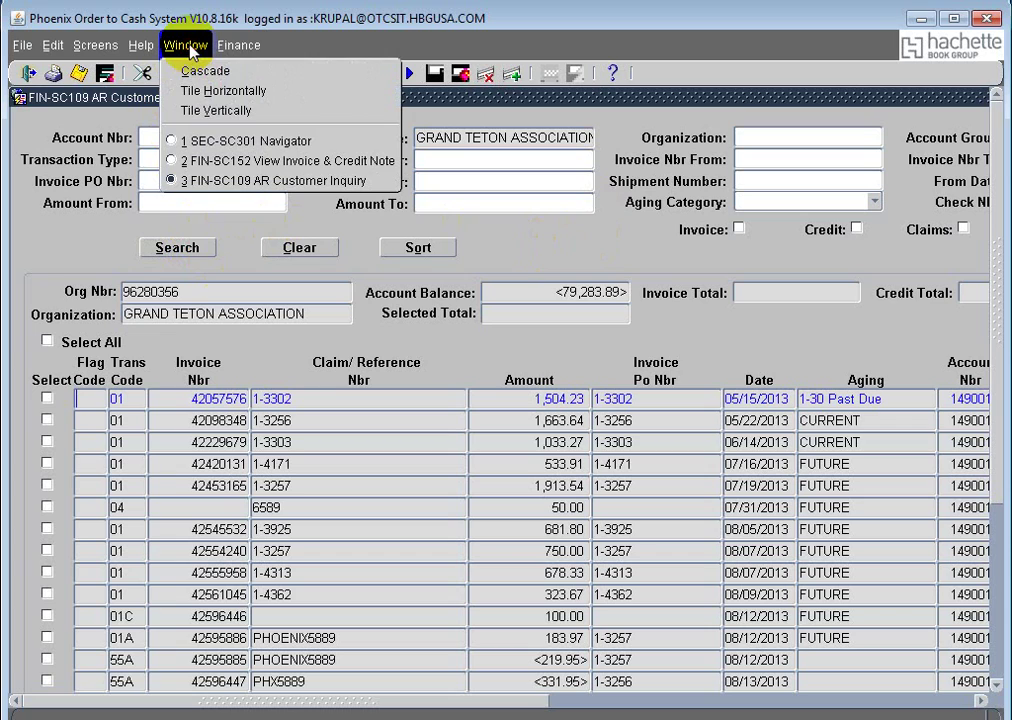
click(226, 142)
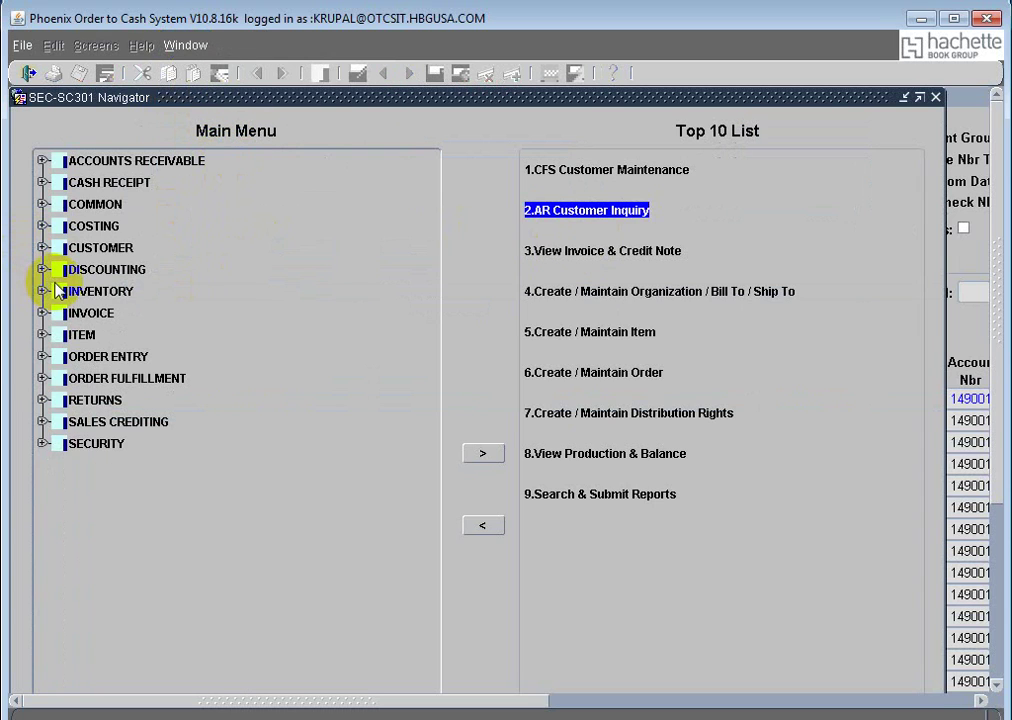
click(43, 312)
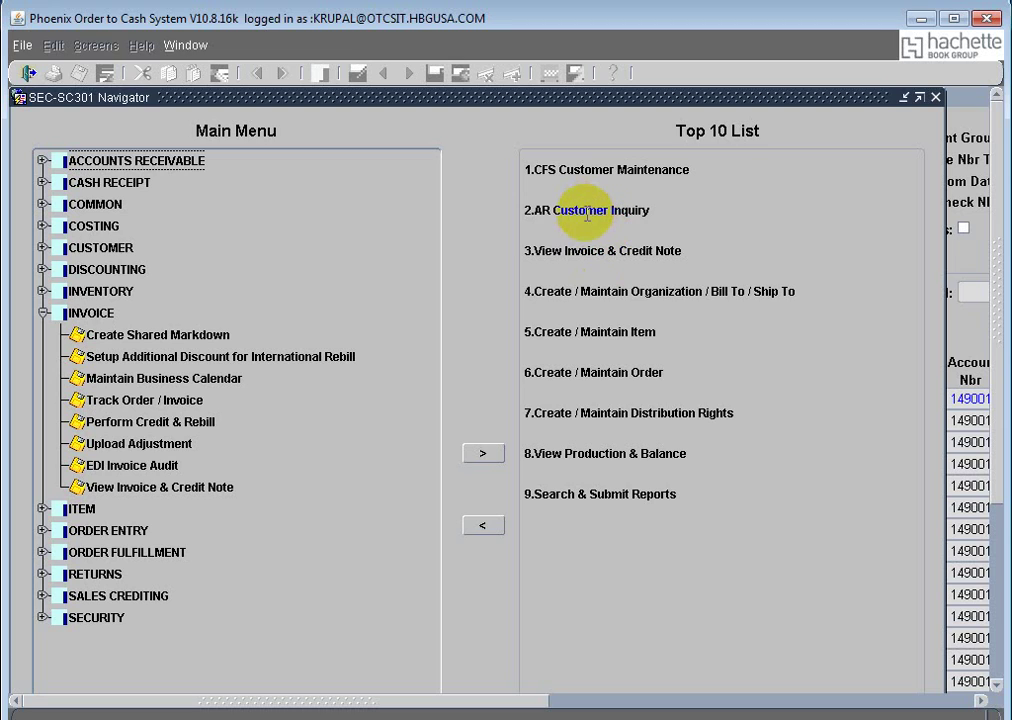
click(184, 45)
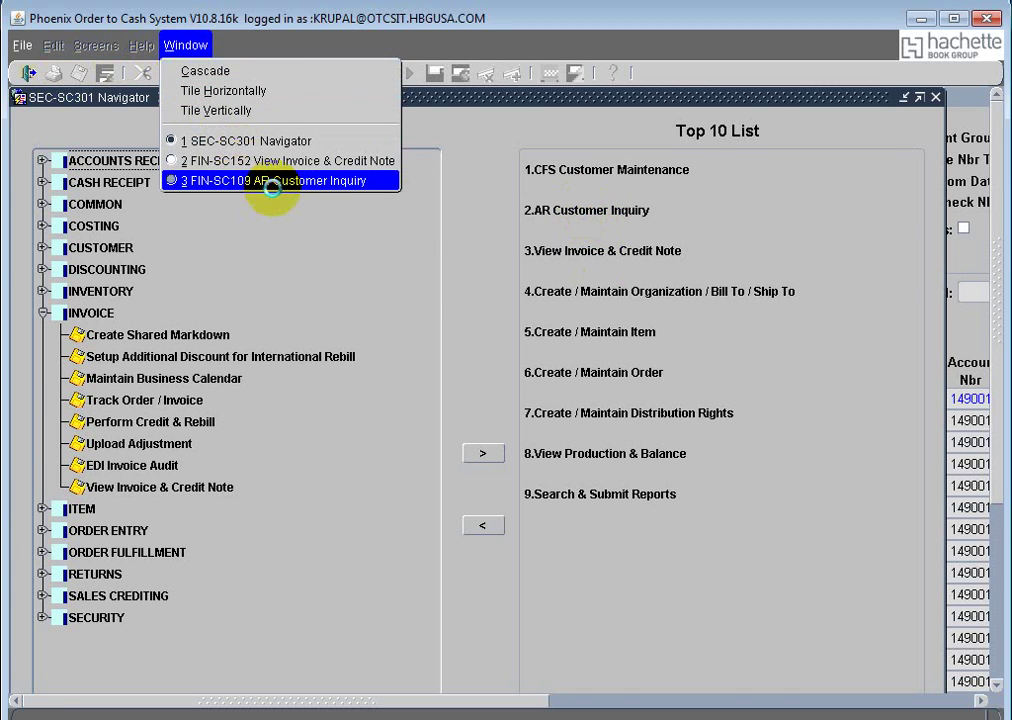
click(270, 181)
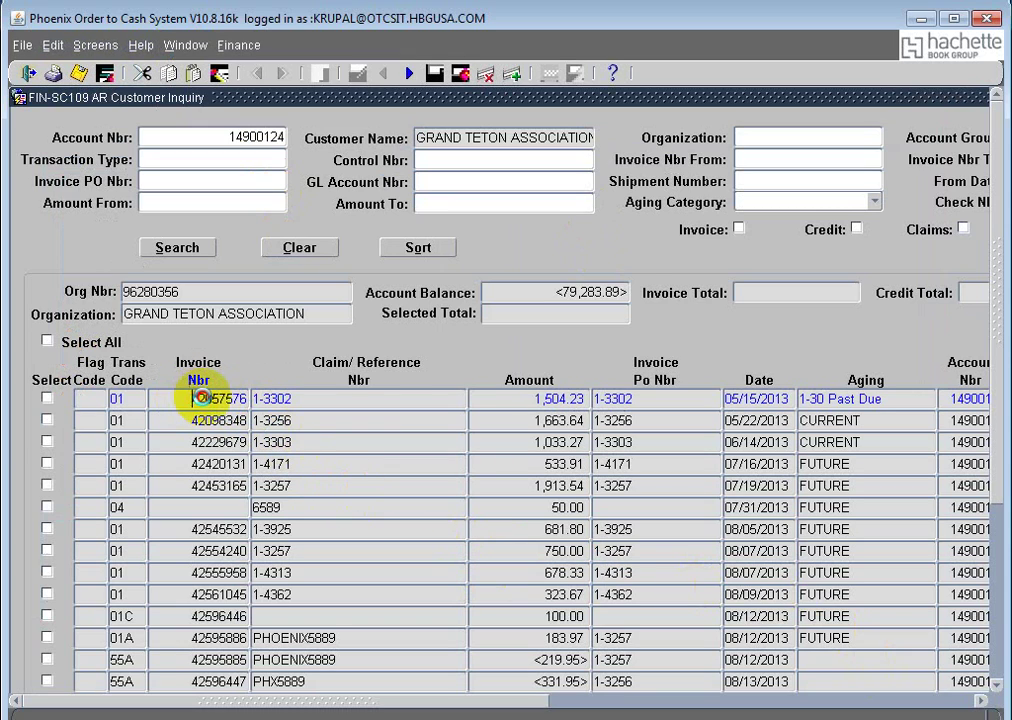
Step: Copy the past-due invoice's number into Document Nbr on View Invoice & Credit Note
drag(170, 400, 262, 400)
key(ctrl+c)
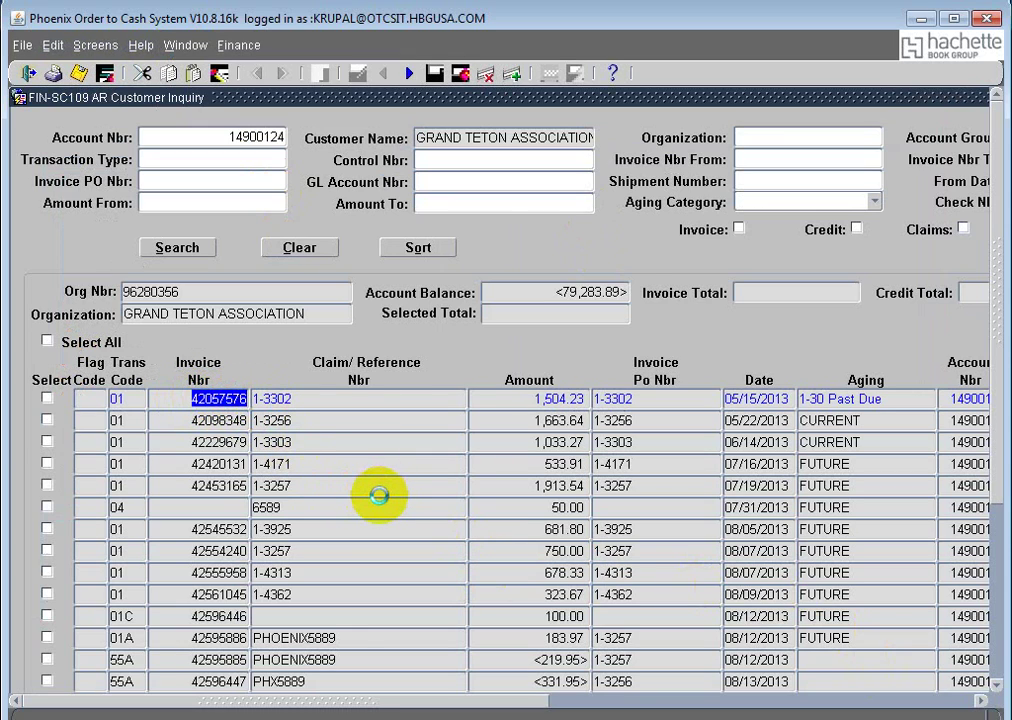
click(186, 47)
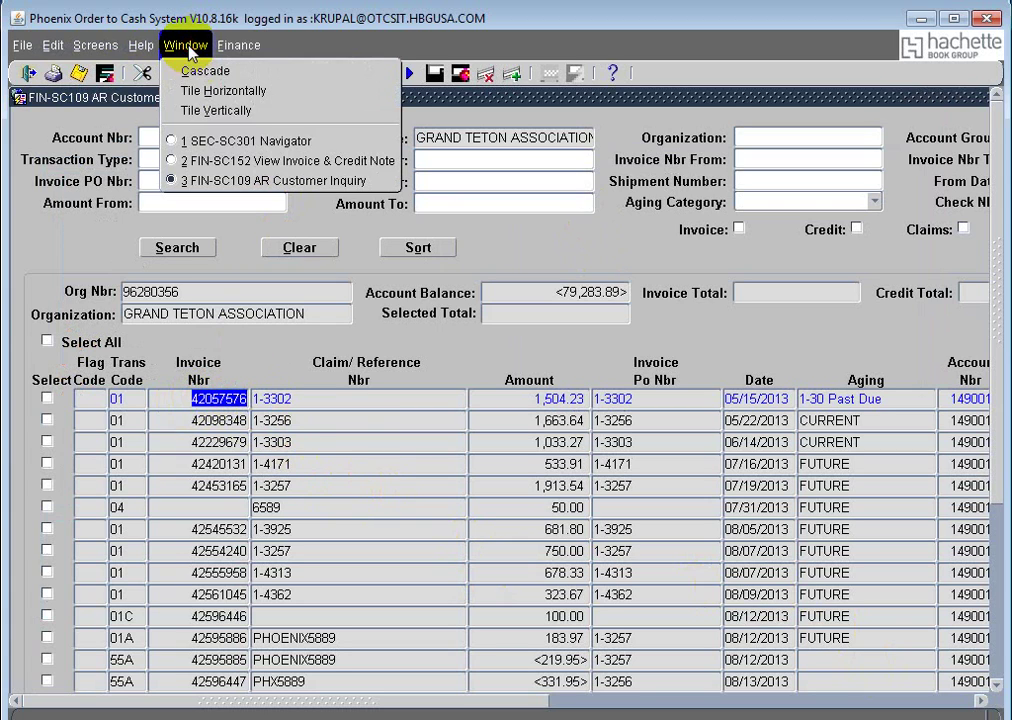
click(268, 162)
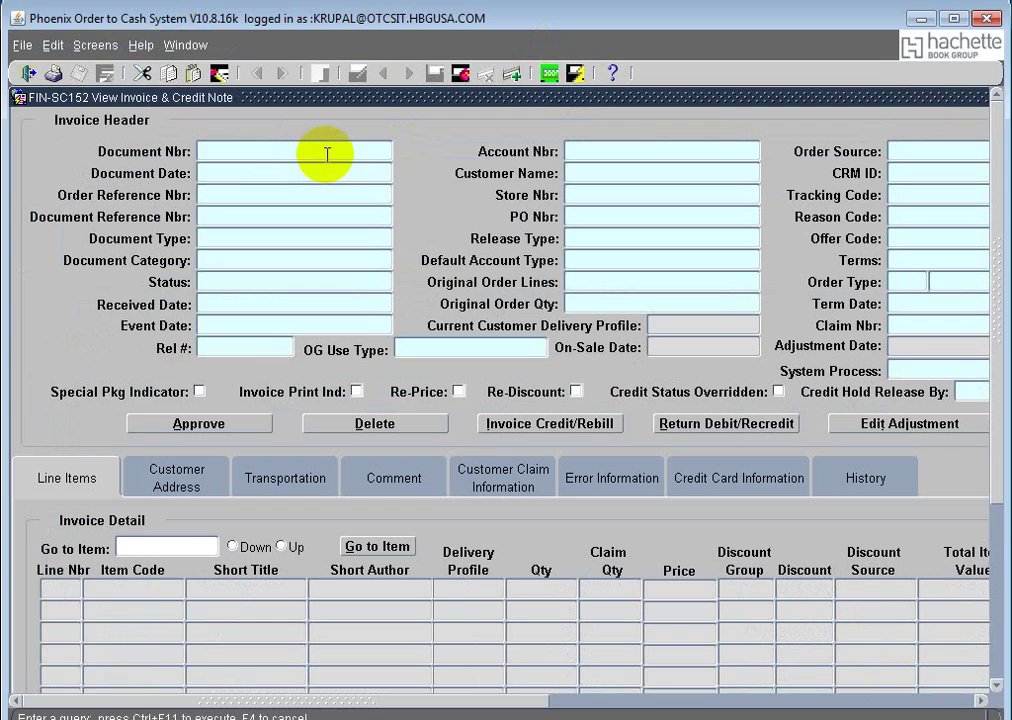
key(ctrl+v)
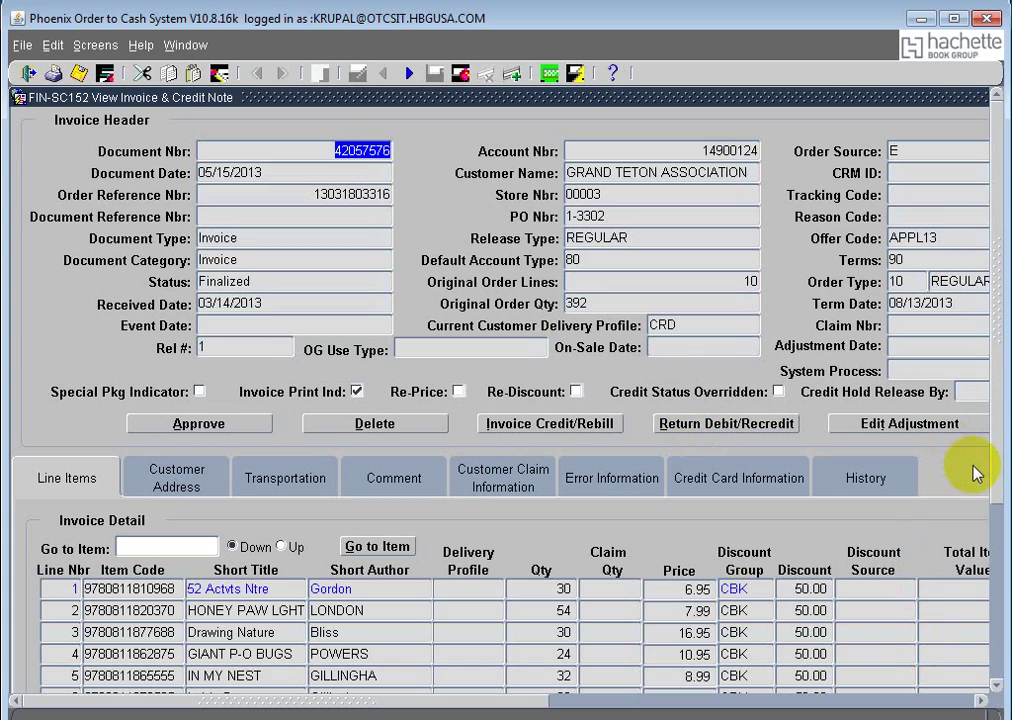
Step: Review the invoice's ten line items, checking line 2's NF-OS status
click(995, 497)
drag(995, 497, 994, 587)
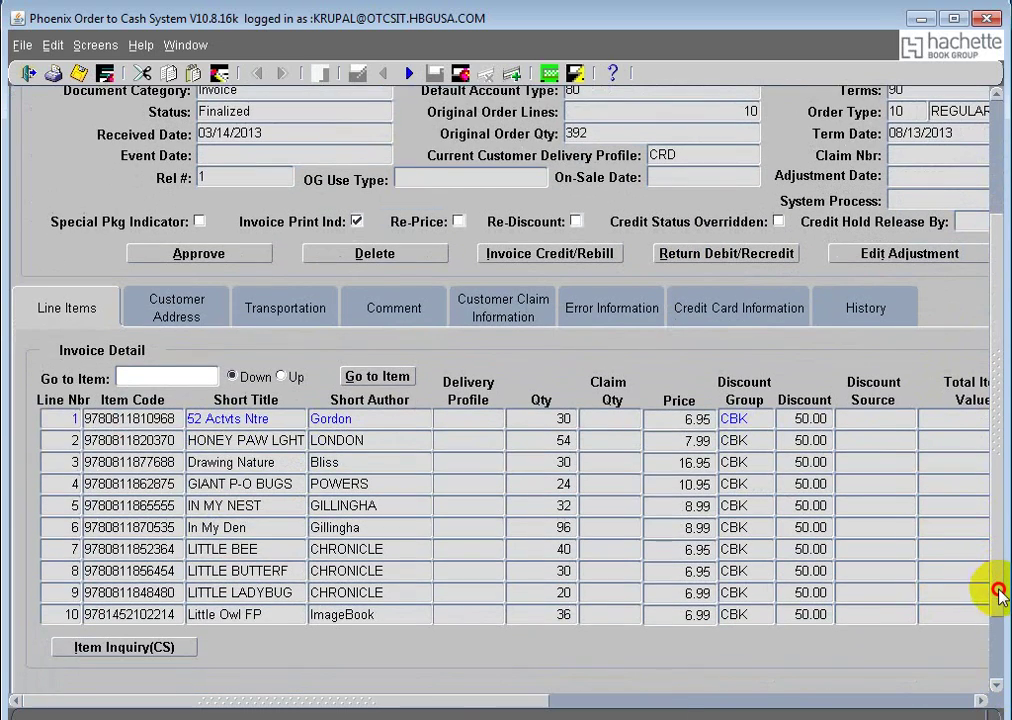
drag(487, 705, 745, 708)
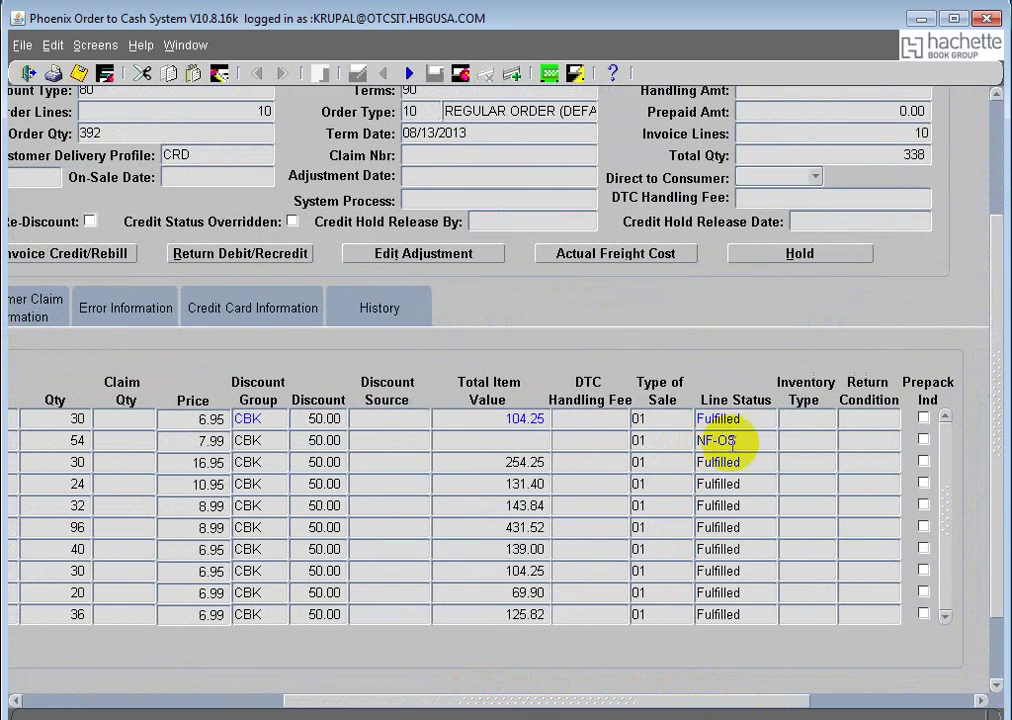
click(693, 440)
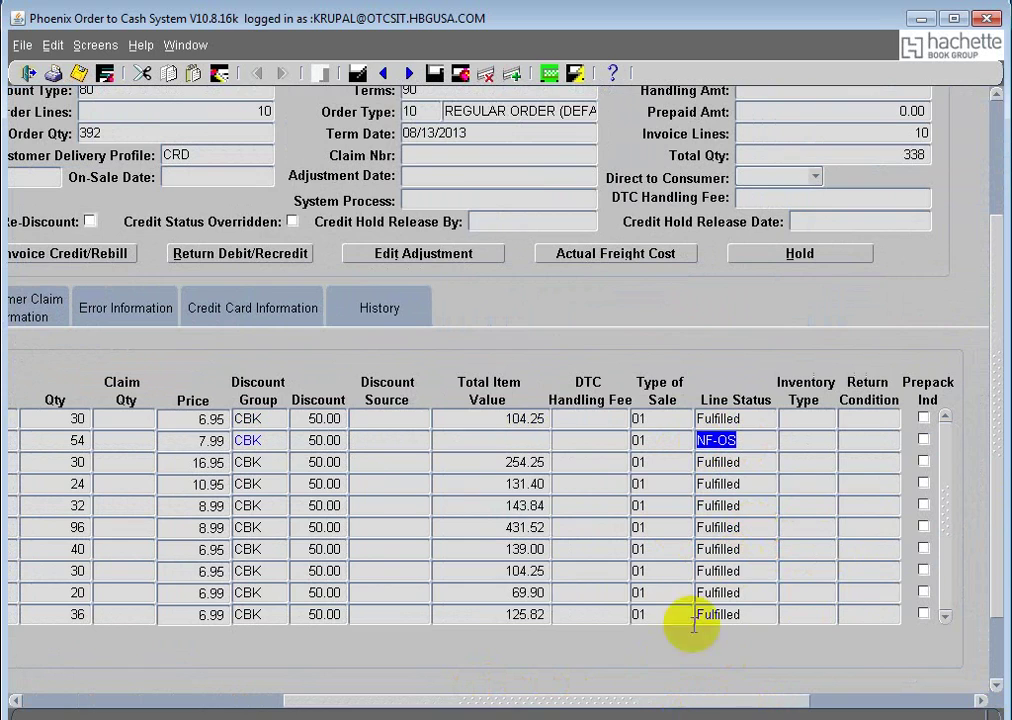
drag(624, 703, 357, 713)
drag(994, 429, 996, 262)
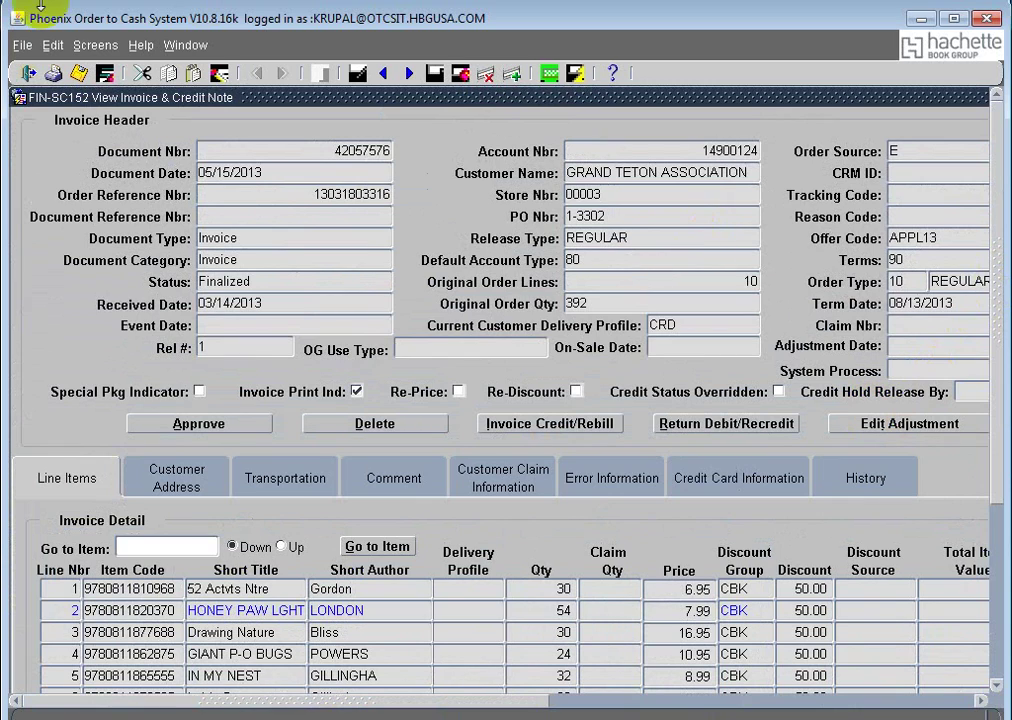
Step: Bring the SEC-SC301 Navigator back to the front with INVOICE still expanded
click(183, 45)
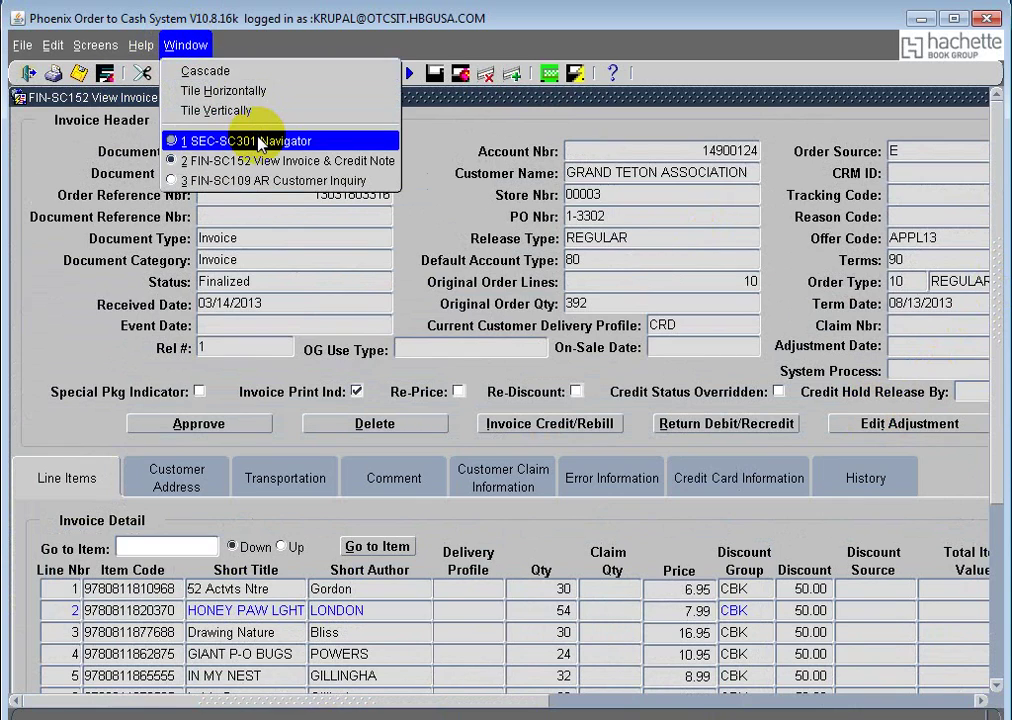
click(253, 141)
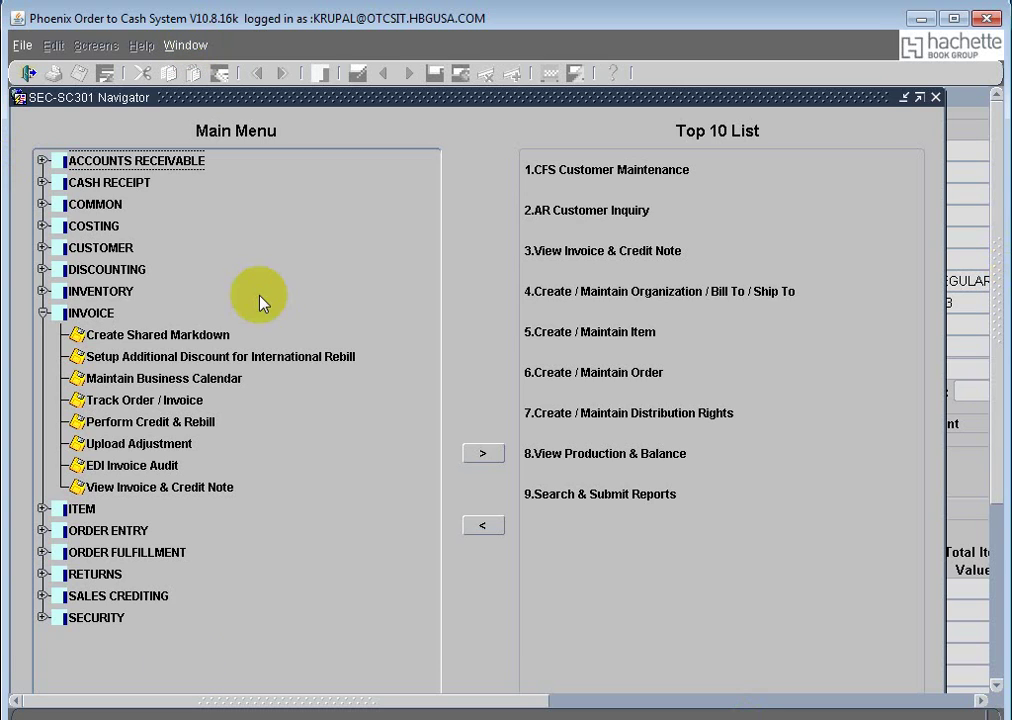
click(185, 44)
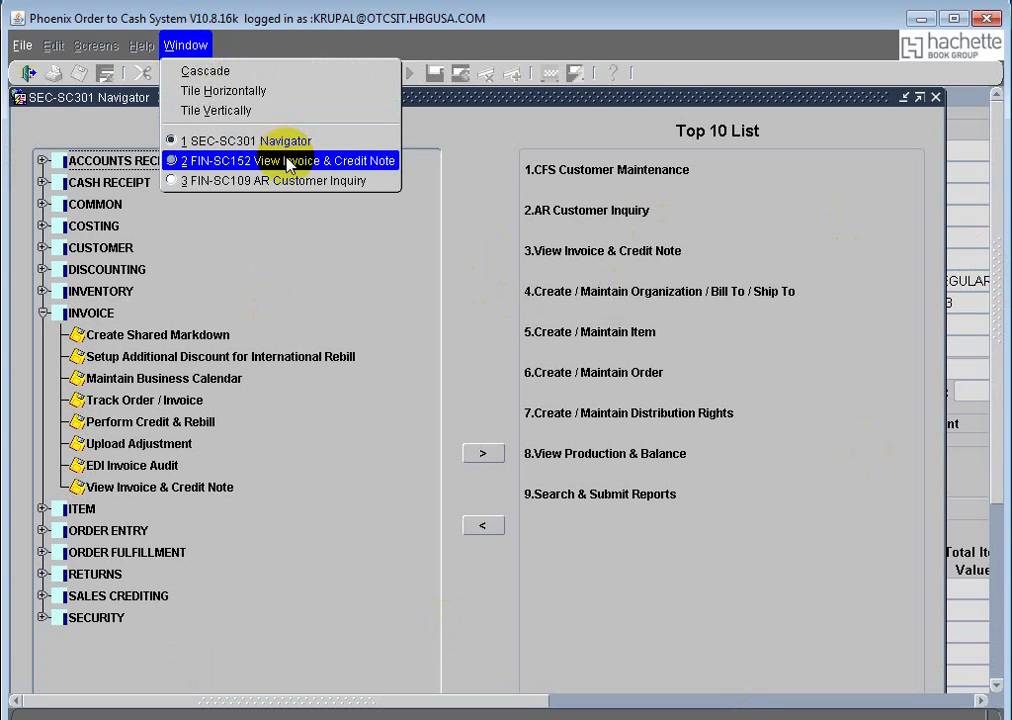
Step: Switch back to View Invoice & Credit Note and scroll through the Grand Teton invoice lines
click(288, 162)
drag(515, 700, 400, 705)
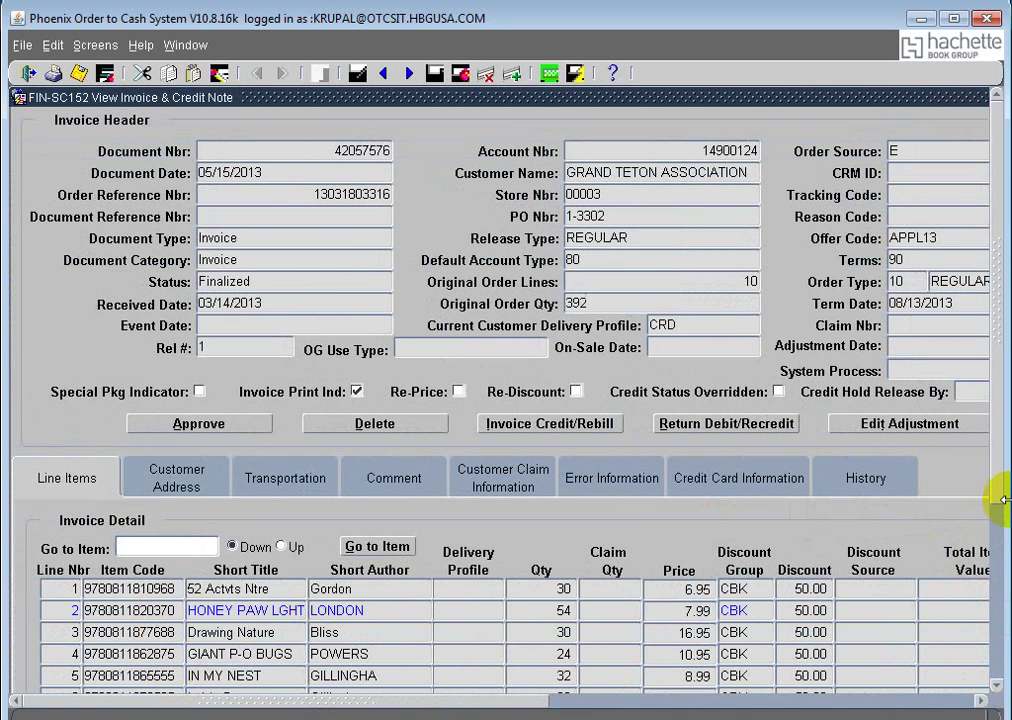
click(1000, 537)
click(997, 592)
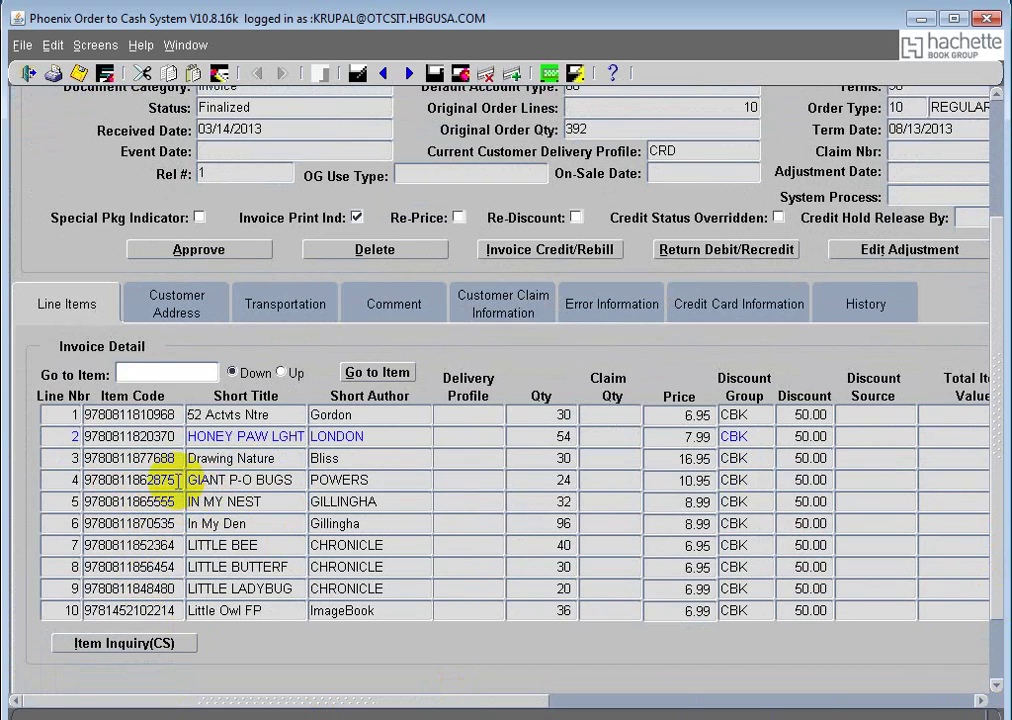
drag(994, 385, 994, 248)
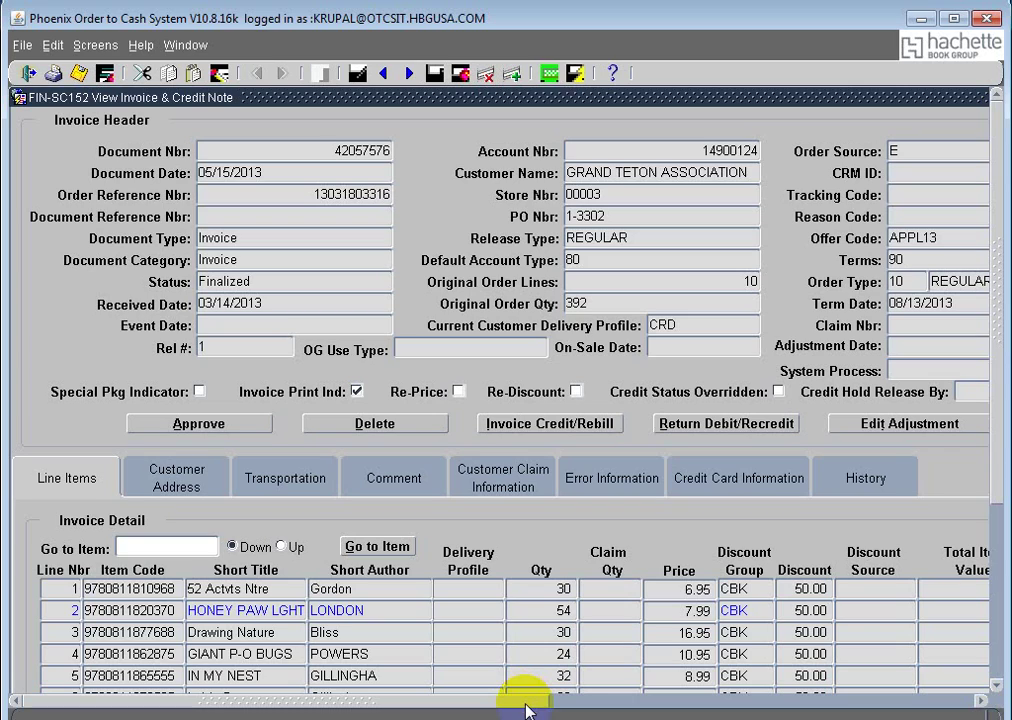
drag(539, 703, 539, 704)
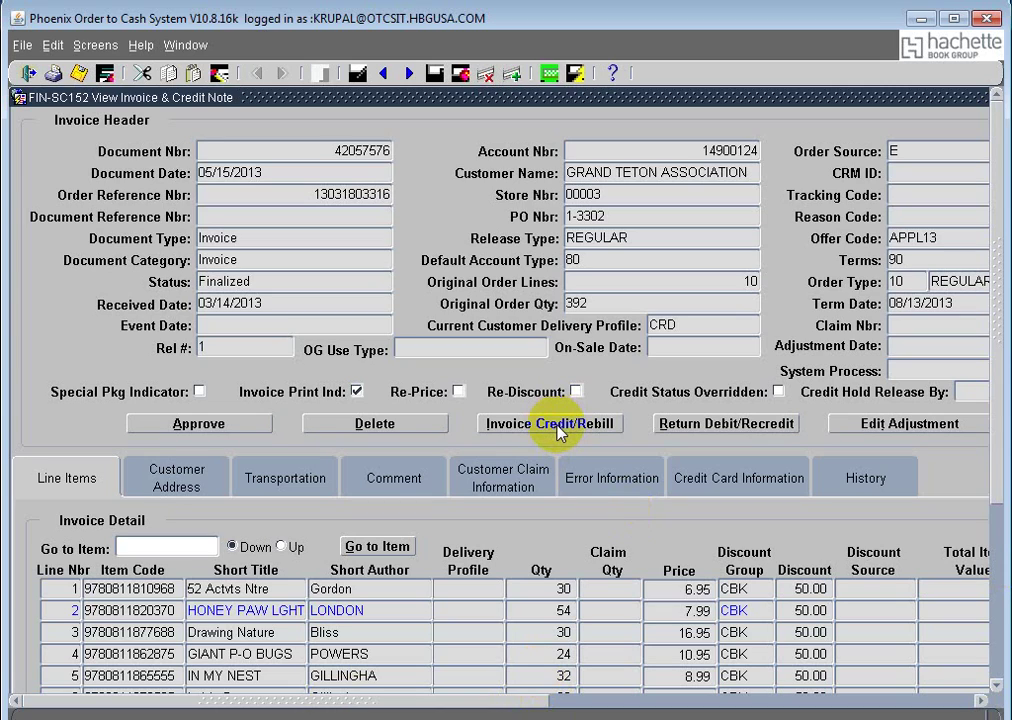
Step: Start an Invoice Credit/Rebill Credit Adjustment for this invoice, then return to the Navigator
click(557, 426)
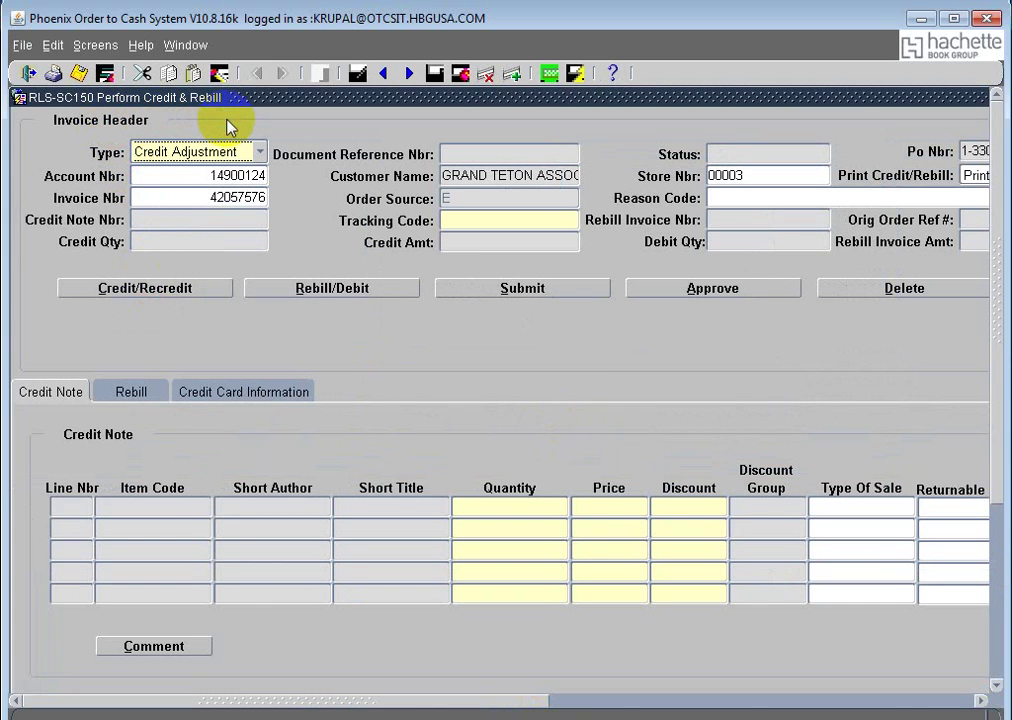
click(185, 45)
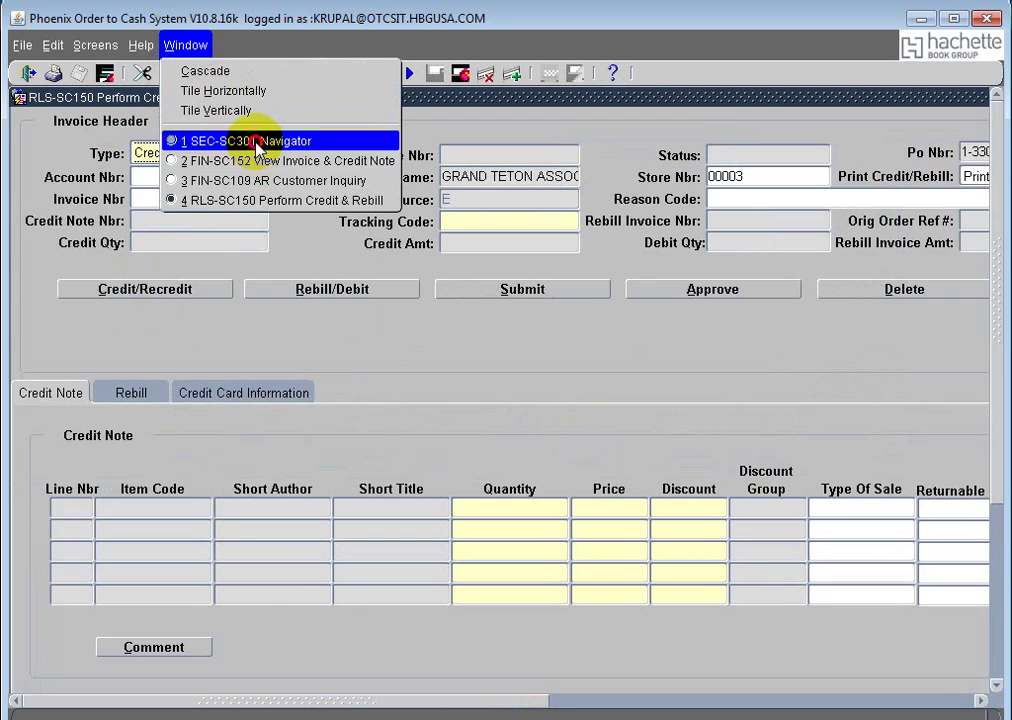
click(258, 145)
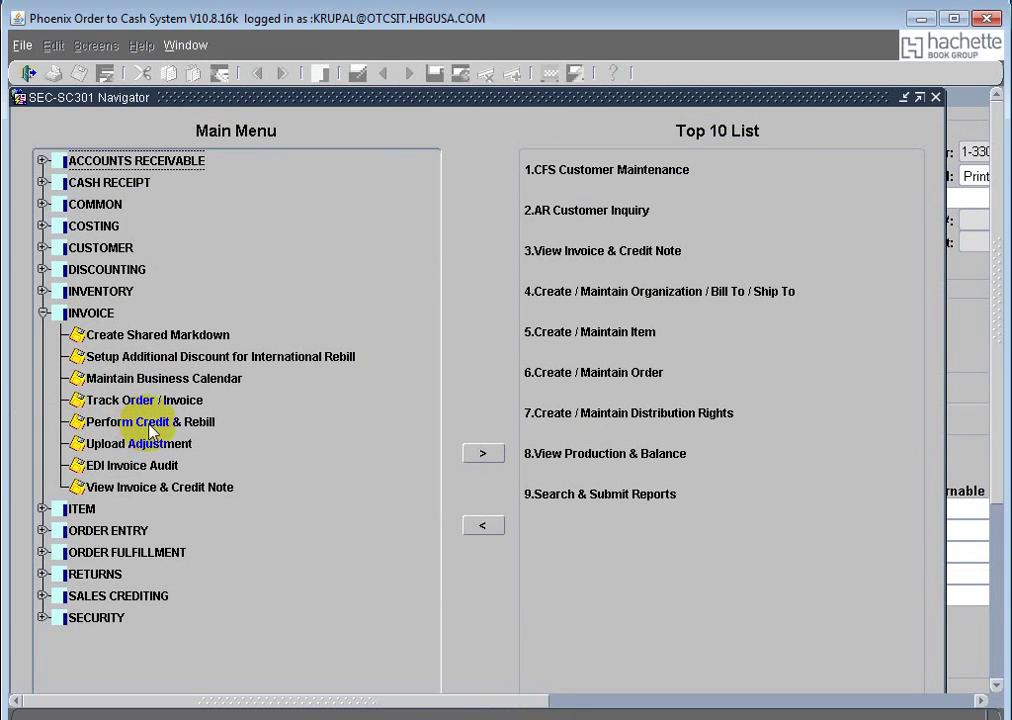
Step: Switch via View Invoice & Credit Note to the RLS-SC150 Perform Credit & Rebill form
click(184, 46)
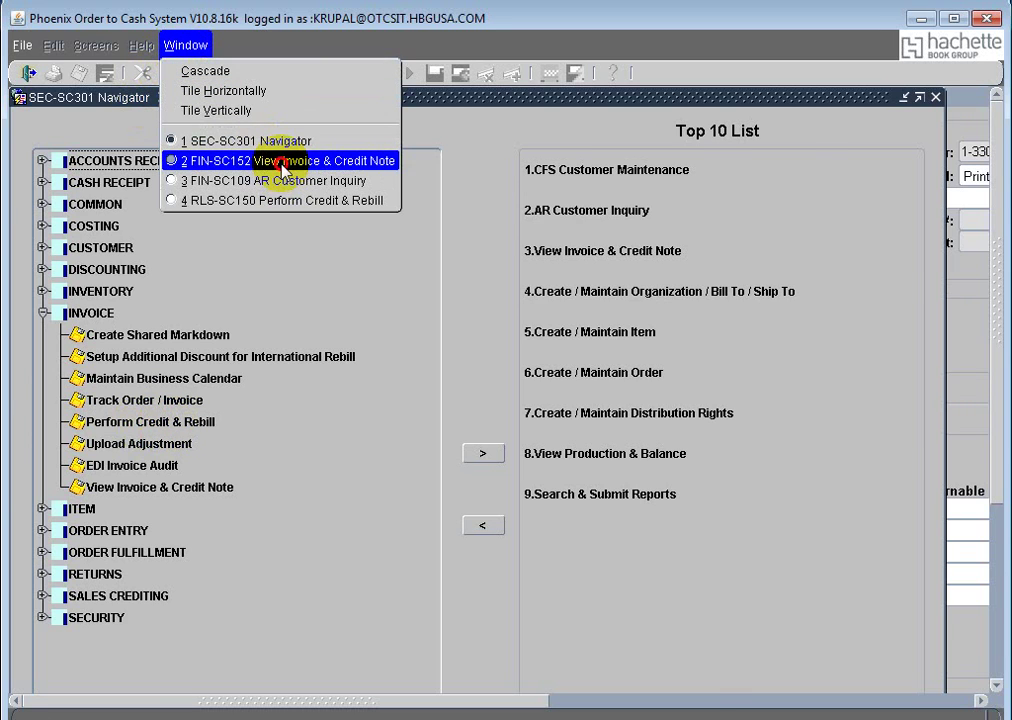
click(283, 171)
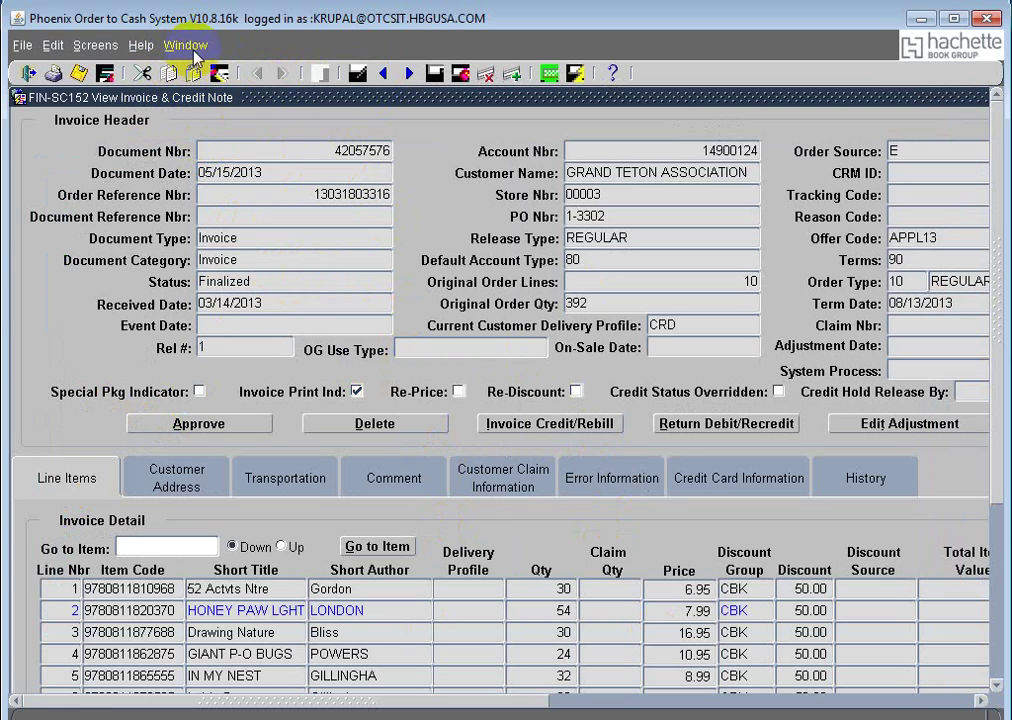
click(190, 46)
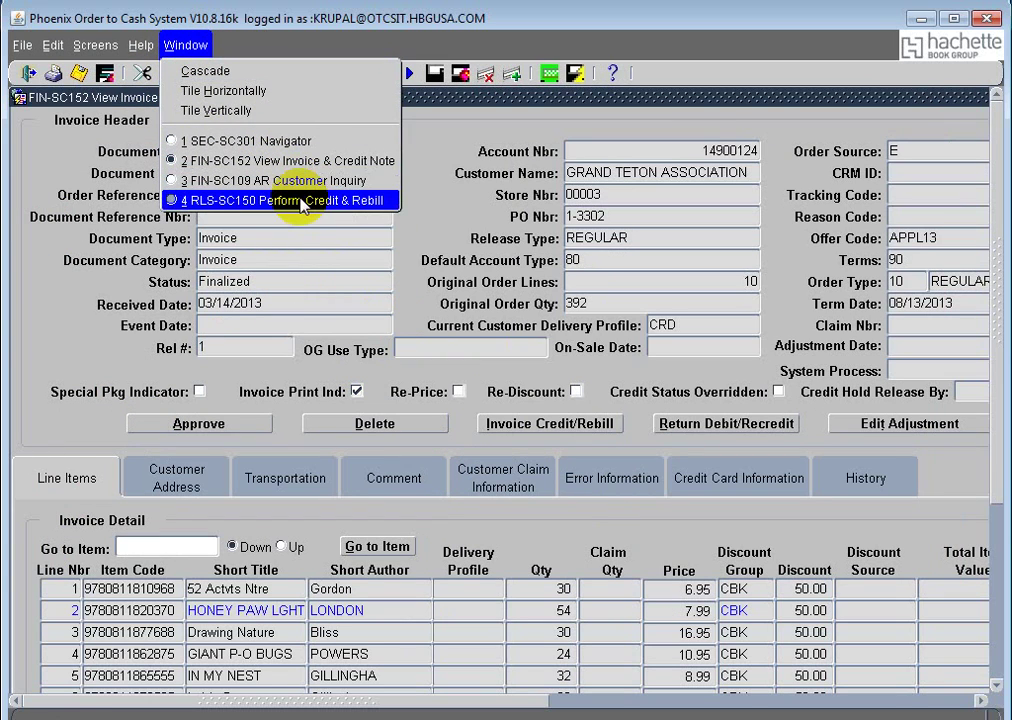
click(300, 203)
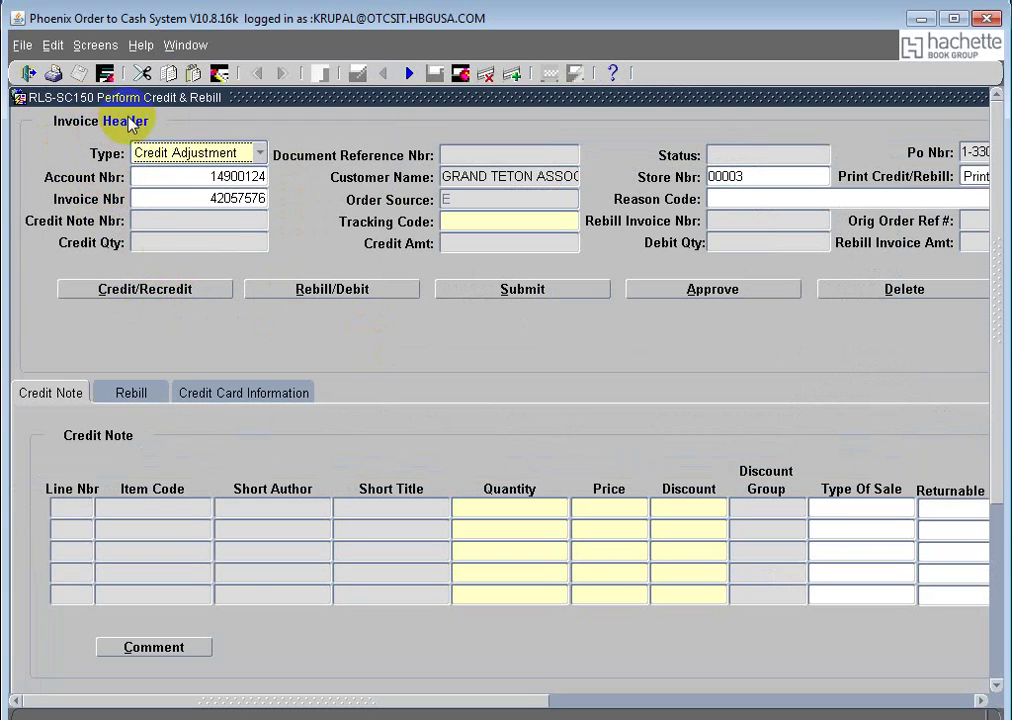
Step: Show the credit Type options in Perform Credit & Rebill
click(259, 152)
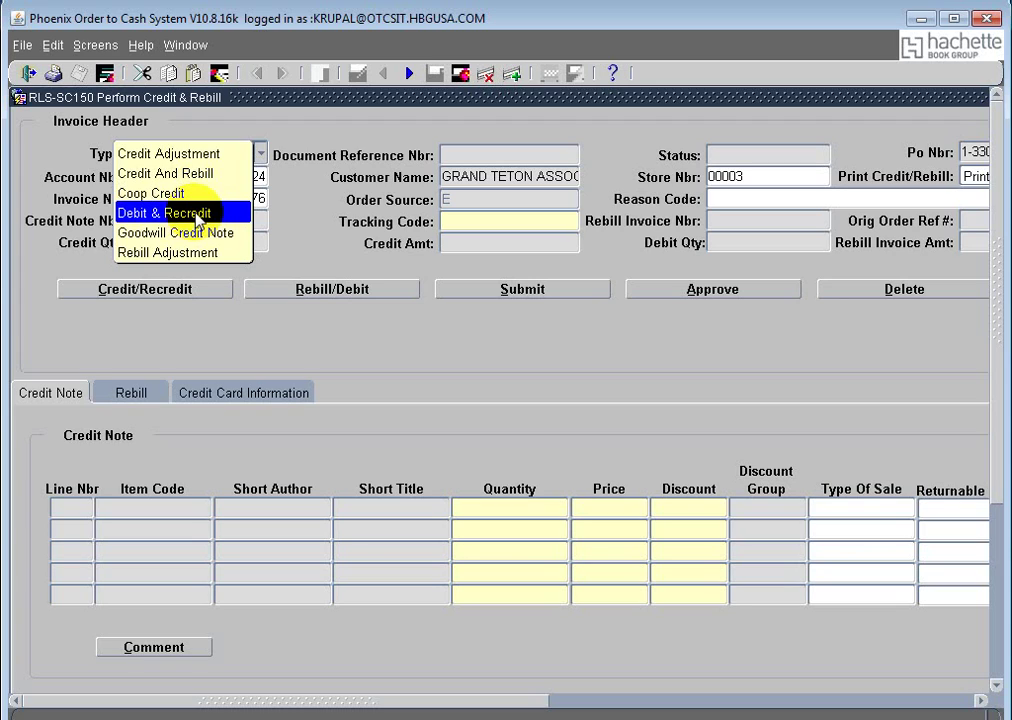
Step: Keep Credit Adjustment as the credit type and highlight the Invoice Nbr value
click(194, 214)
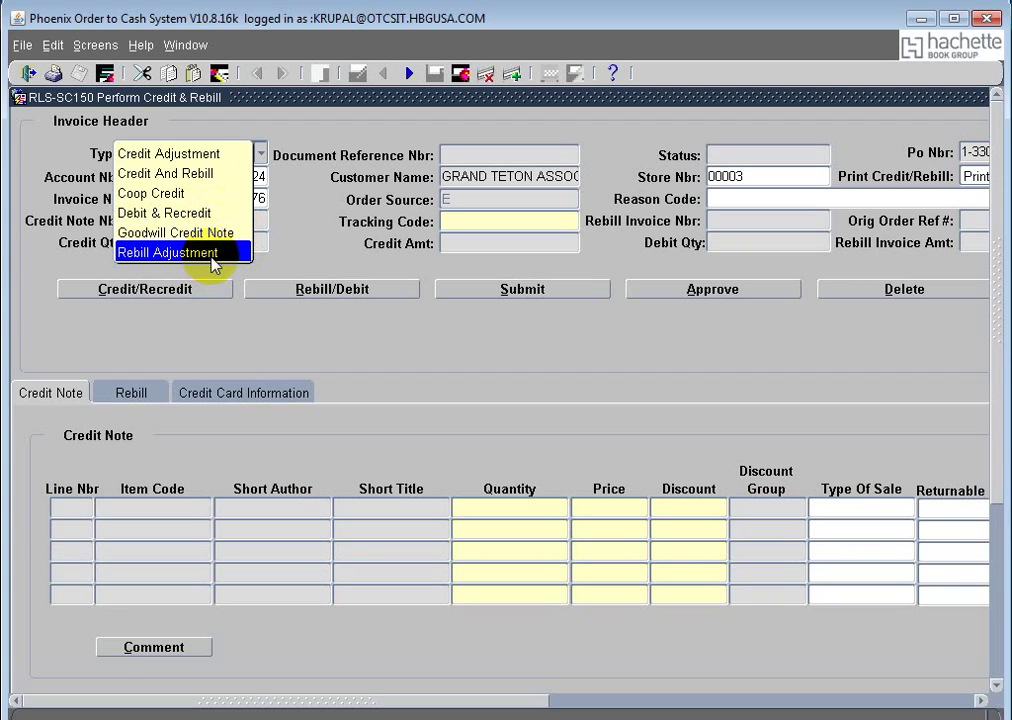
click(207, 153)
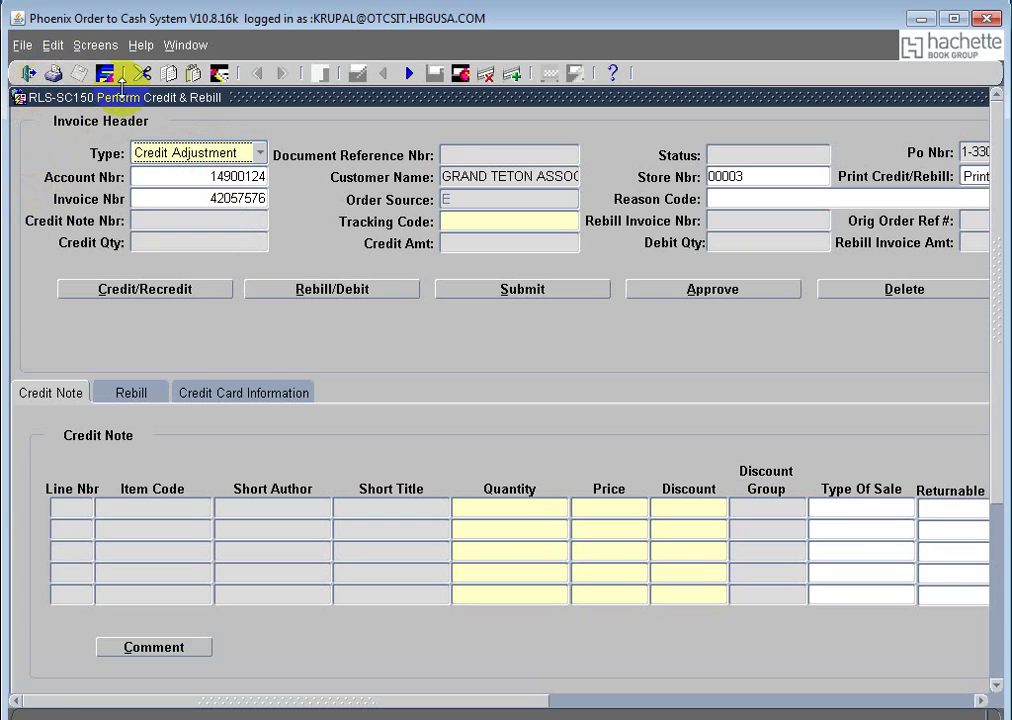
click(218, 199)
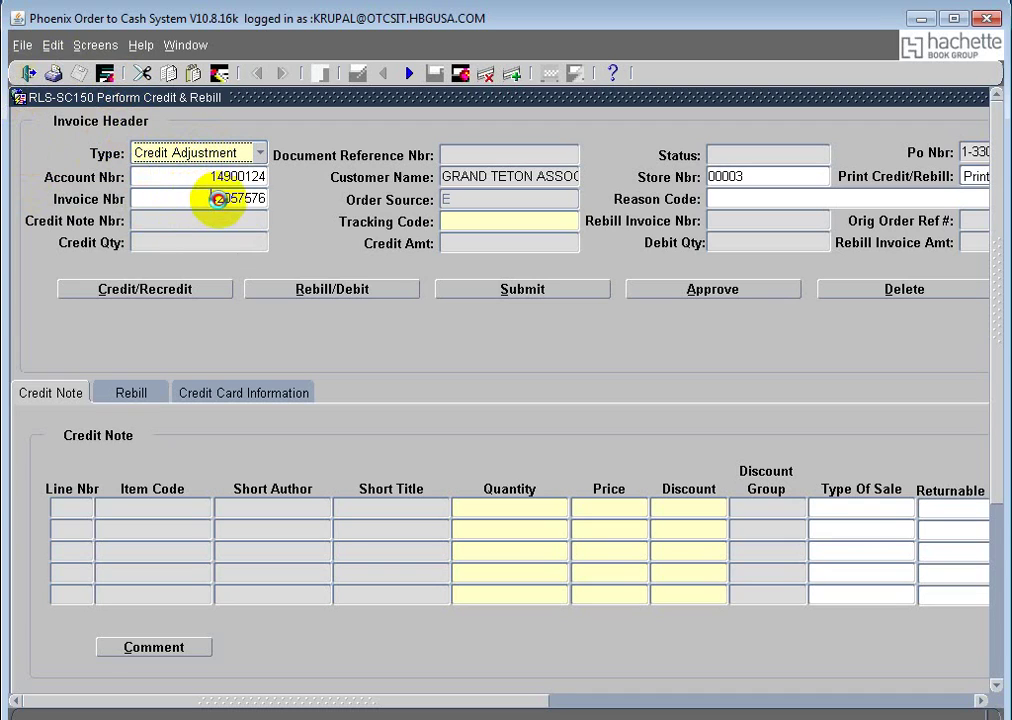
double_click(266, 199)
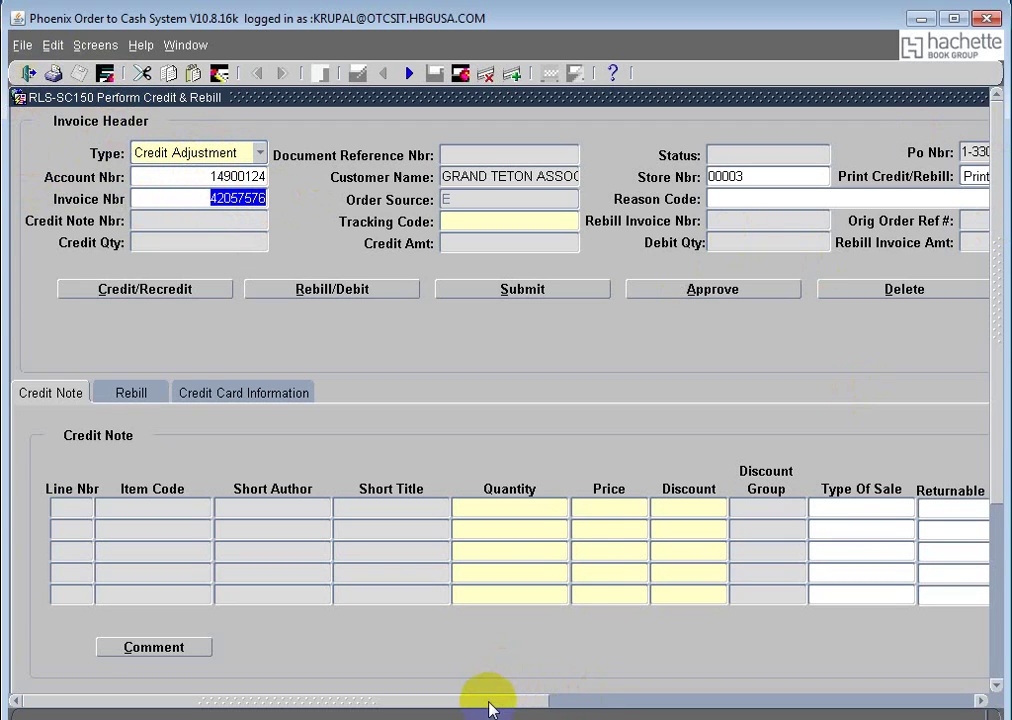
drag(489, 709, 79, 74)
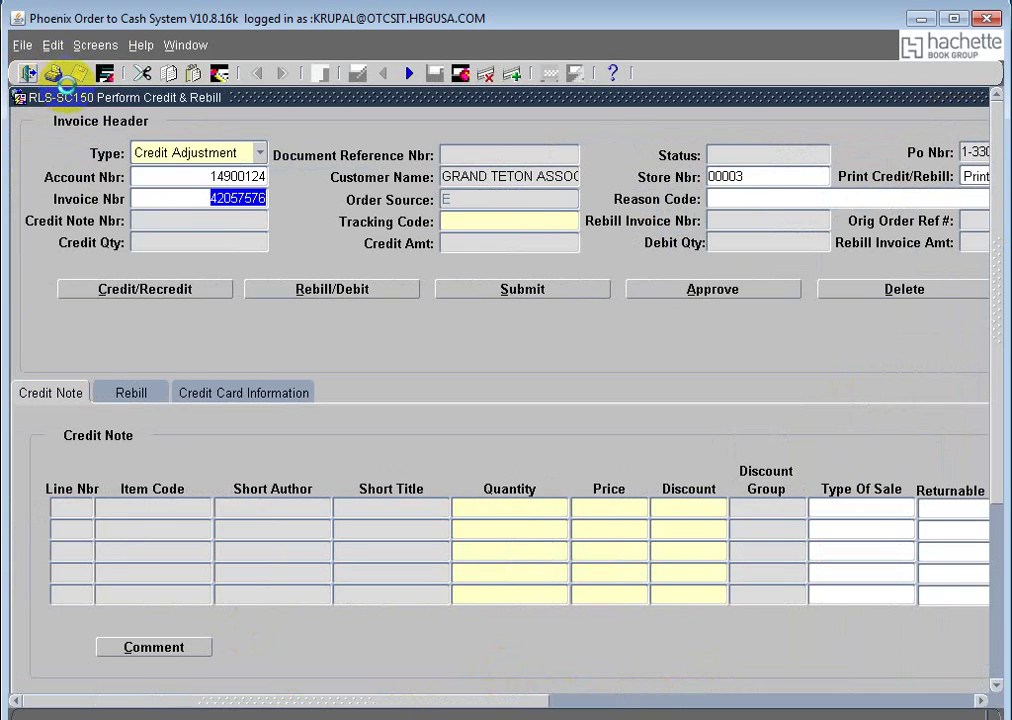
Step: Close Perform Credit & Rebill, discard a fresh empty copy, and return to View Invoice & Credit Note
click(58, 76)
click(186, 45)
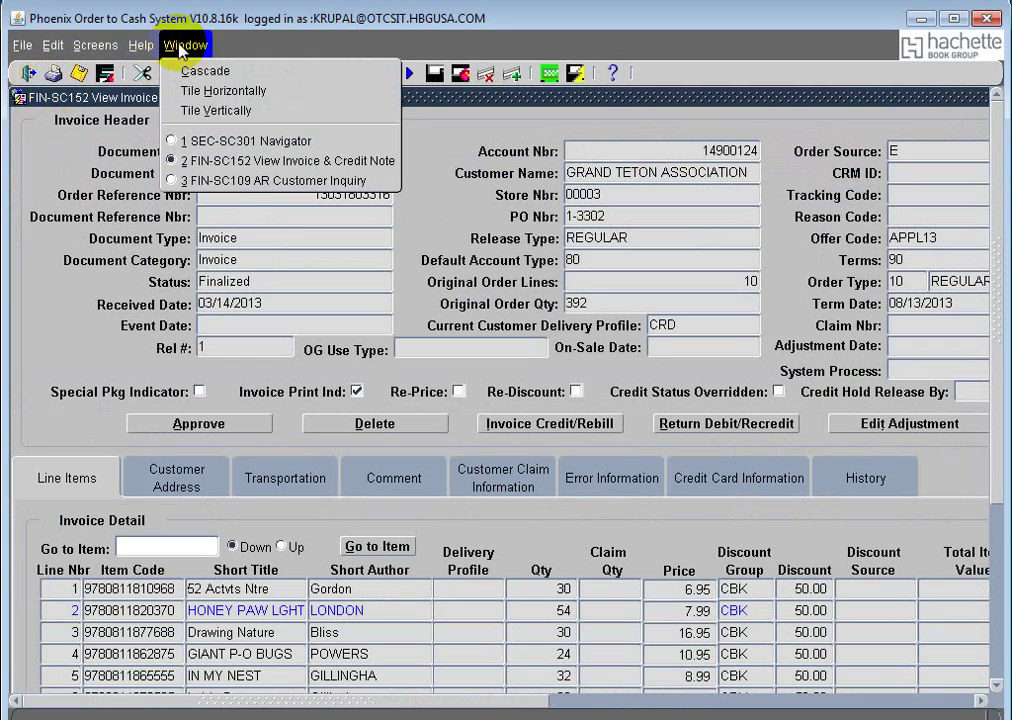
click(243, 141)
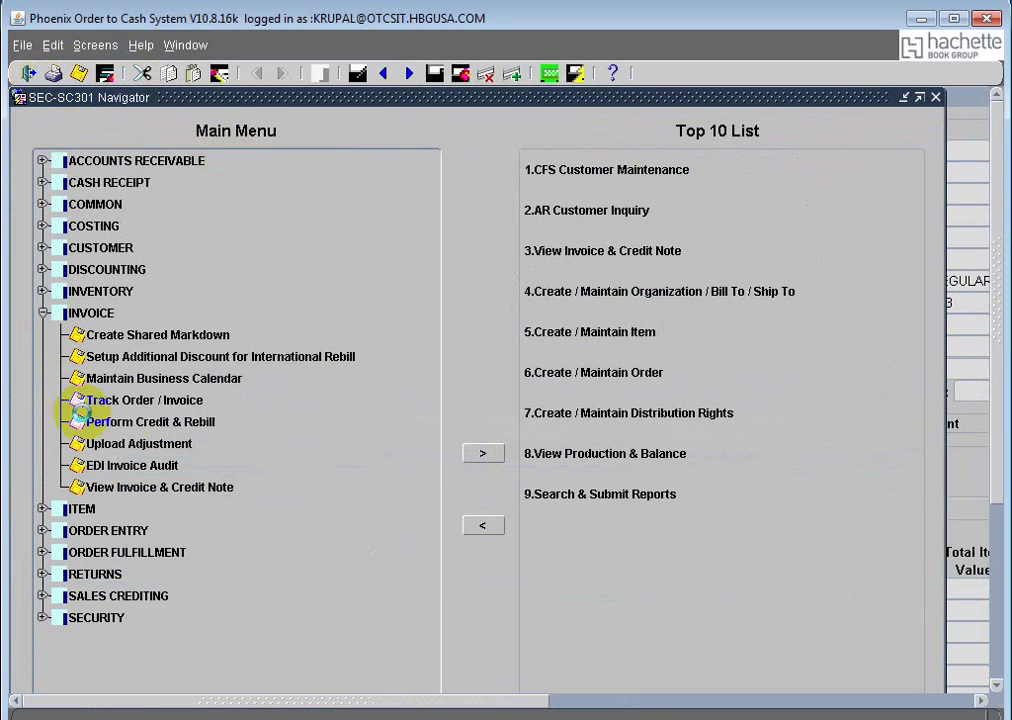
double_click(140, 423)
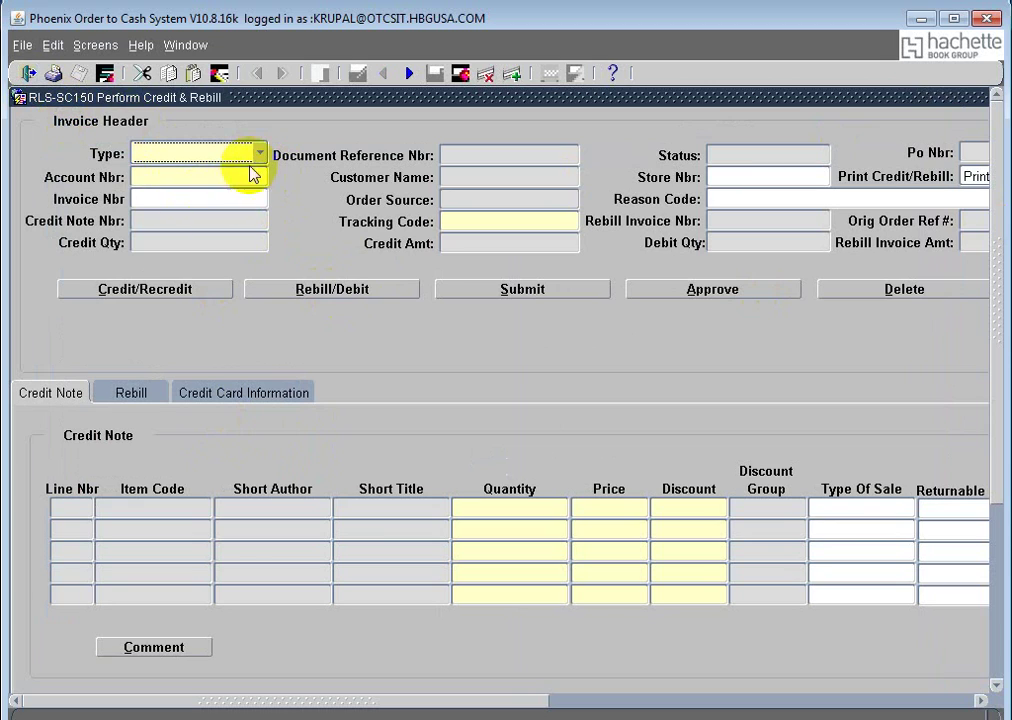
click(29, 75)
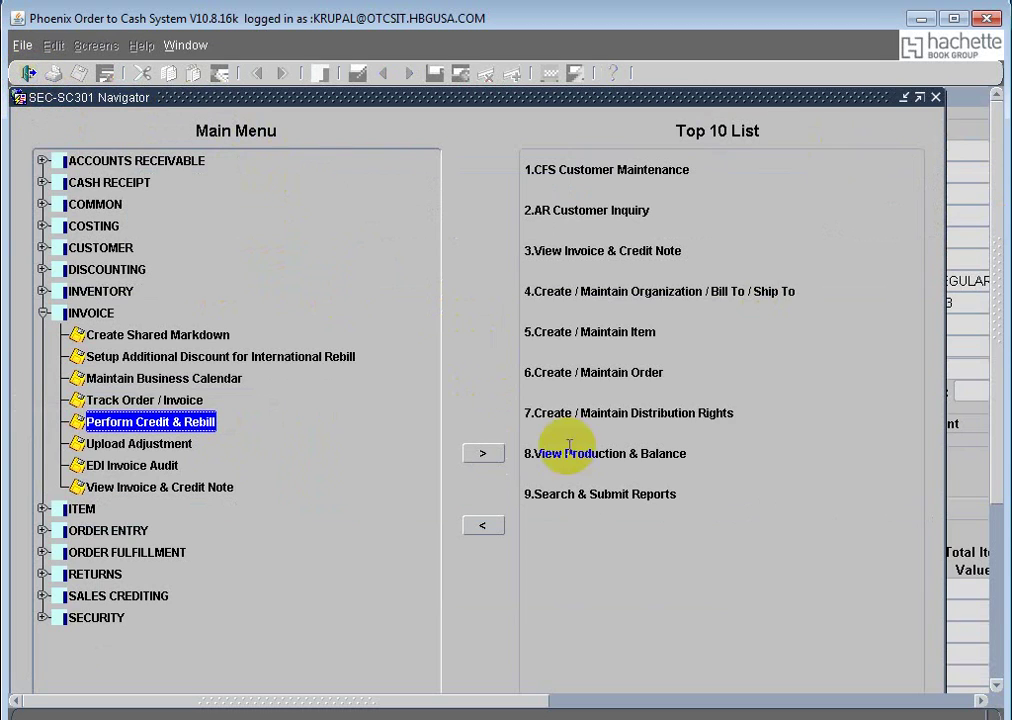
click(981, 265)
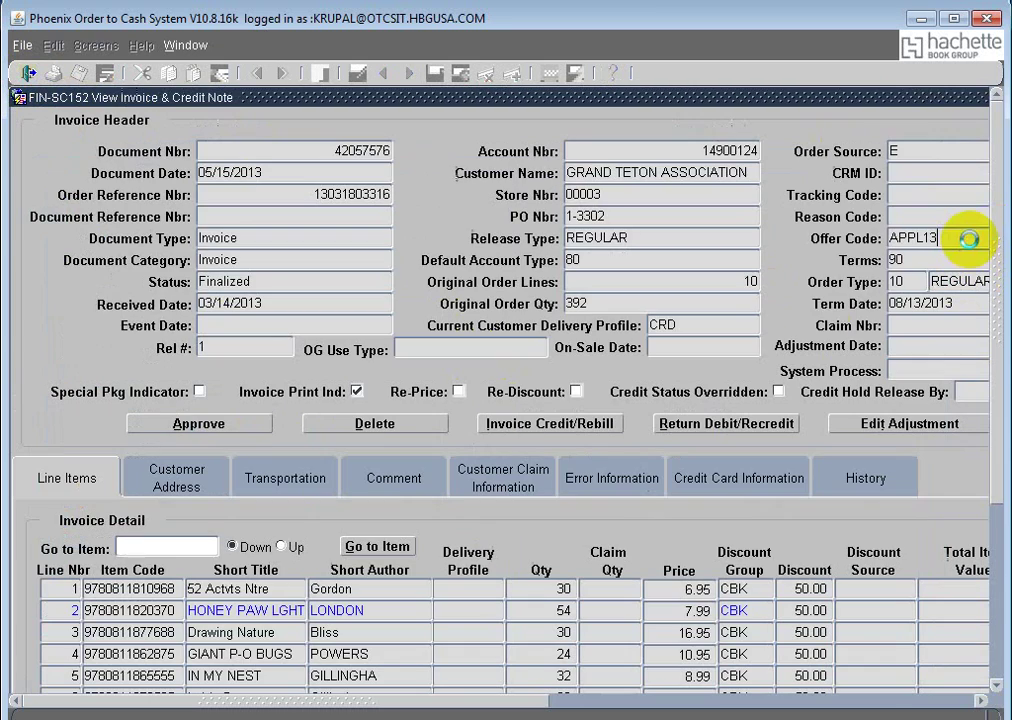
Step: Launch Invoice Credit/Rebill on the finalized Grand Teton invoice and scroll right to Customer Claim Nbr
click(550, 425)
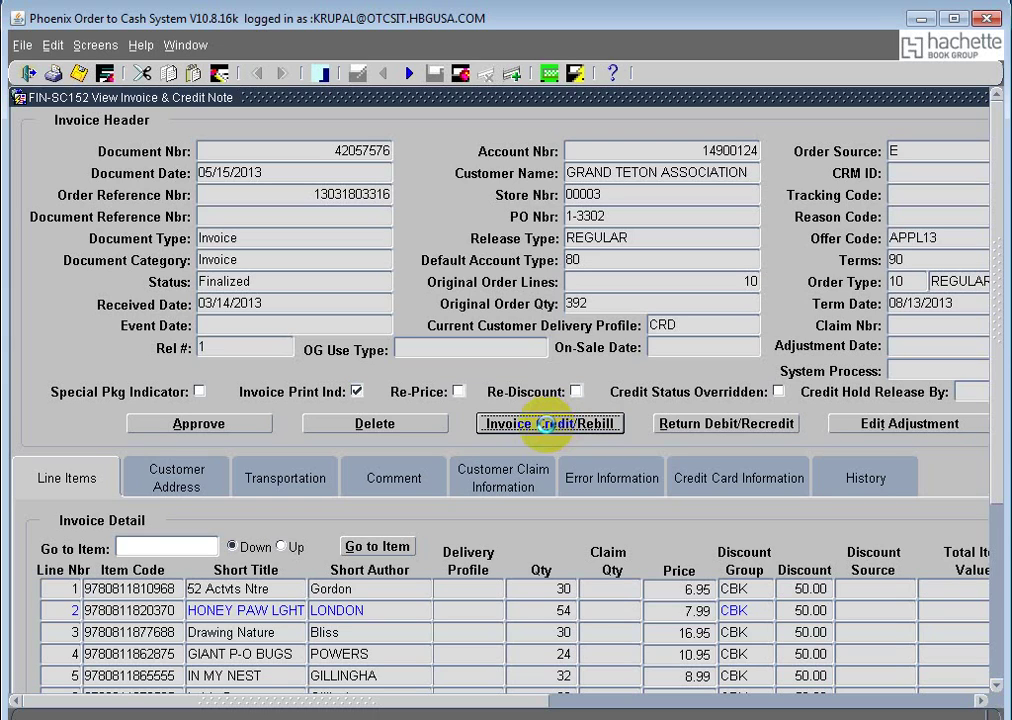
click(549, 424)
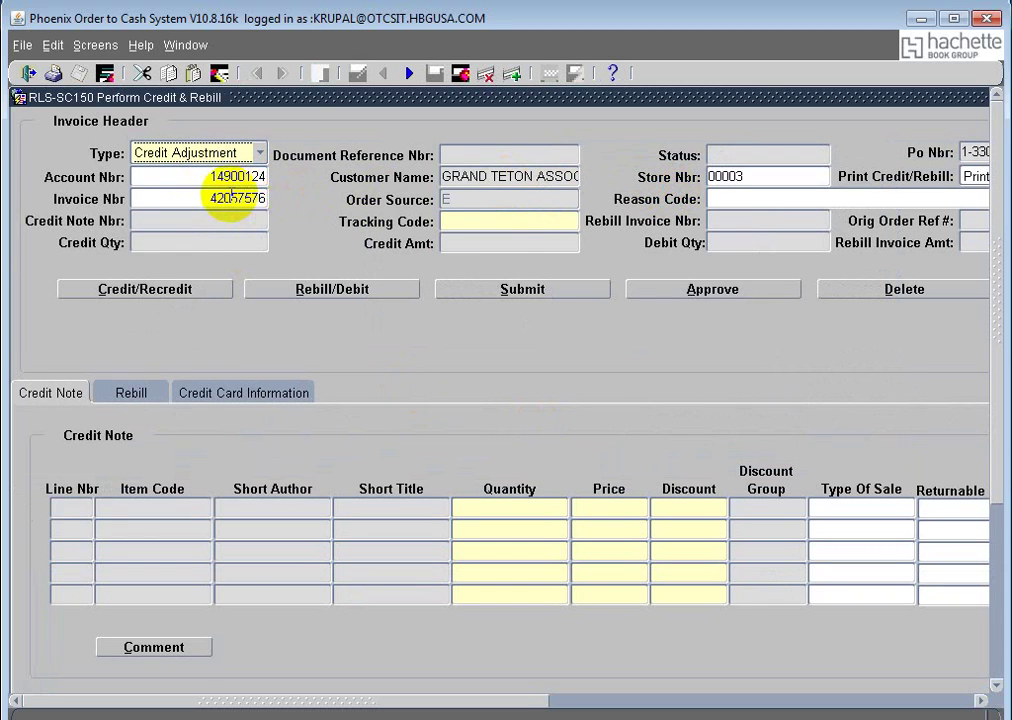
drag(526, 705, 722, 705)
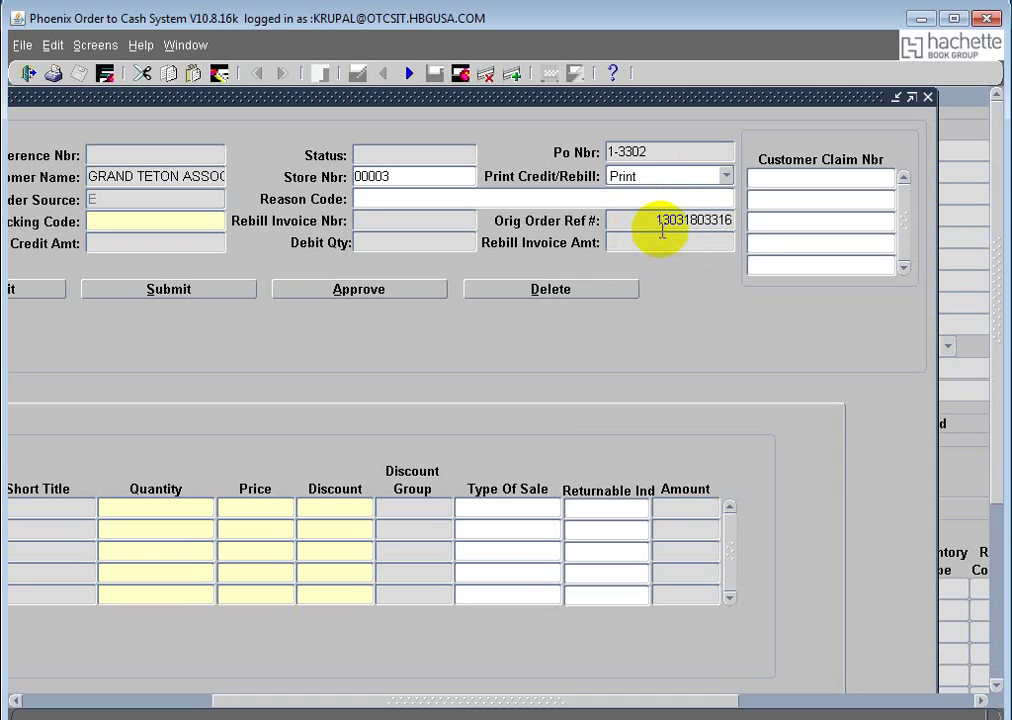
Step: Clear the FRM-40202 required-field error and enter TACCT as the Tracking Code
click(796, 178)
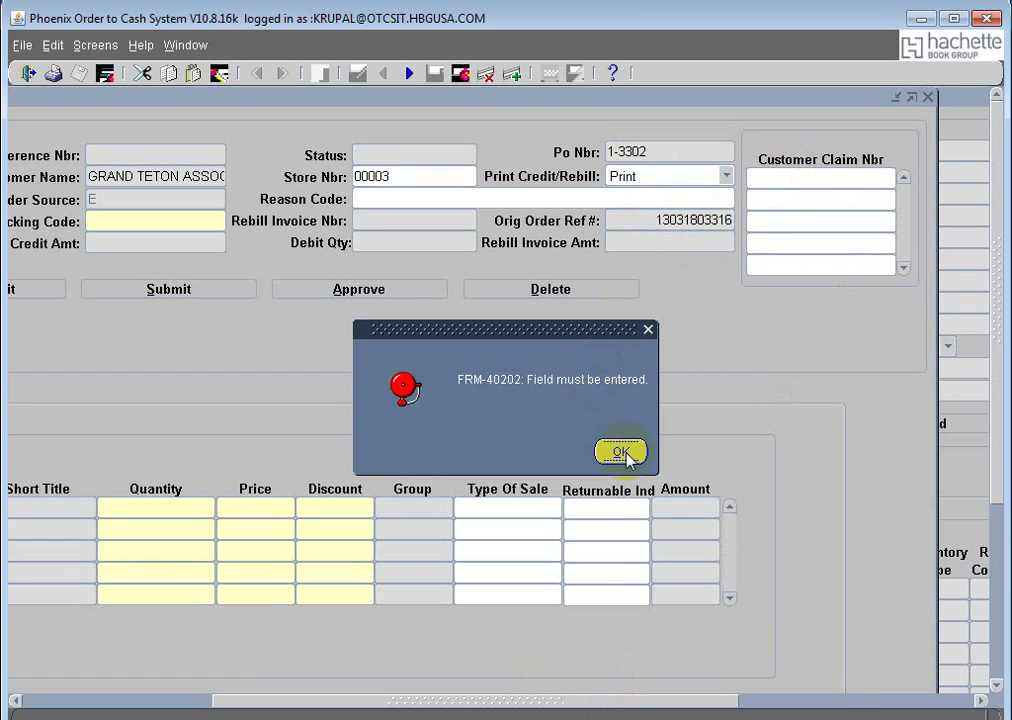
click(628, 452)
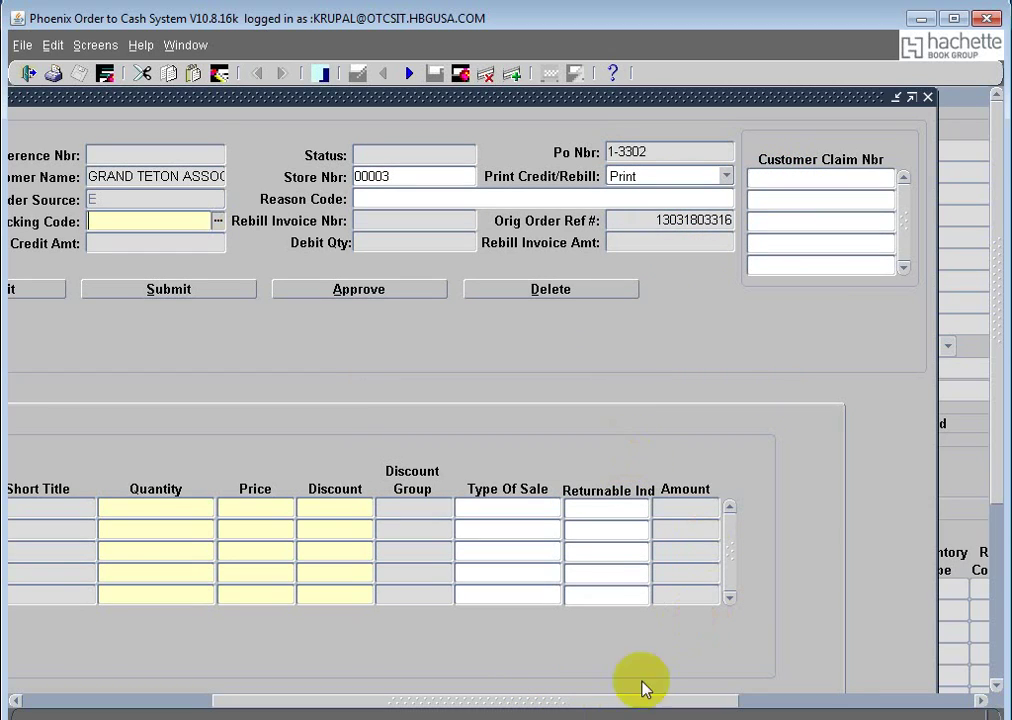
drag(628, 707, 428, 706)
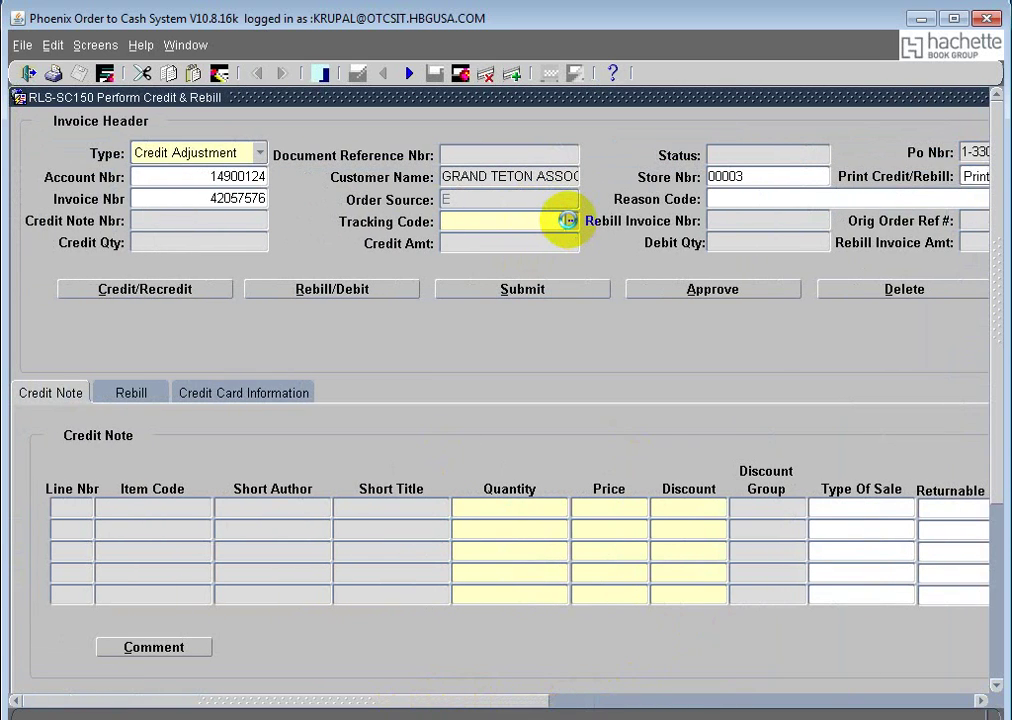
click(567, 219)
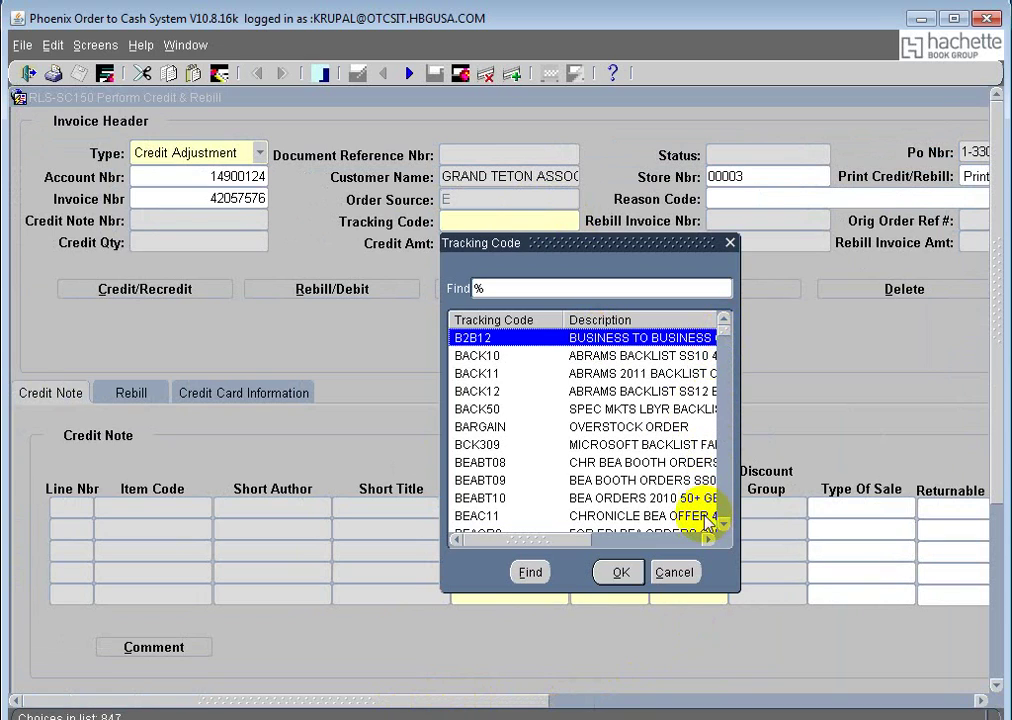
click(730, 243)
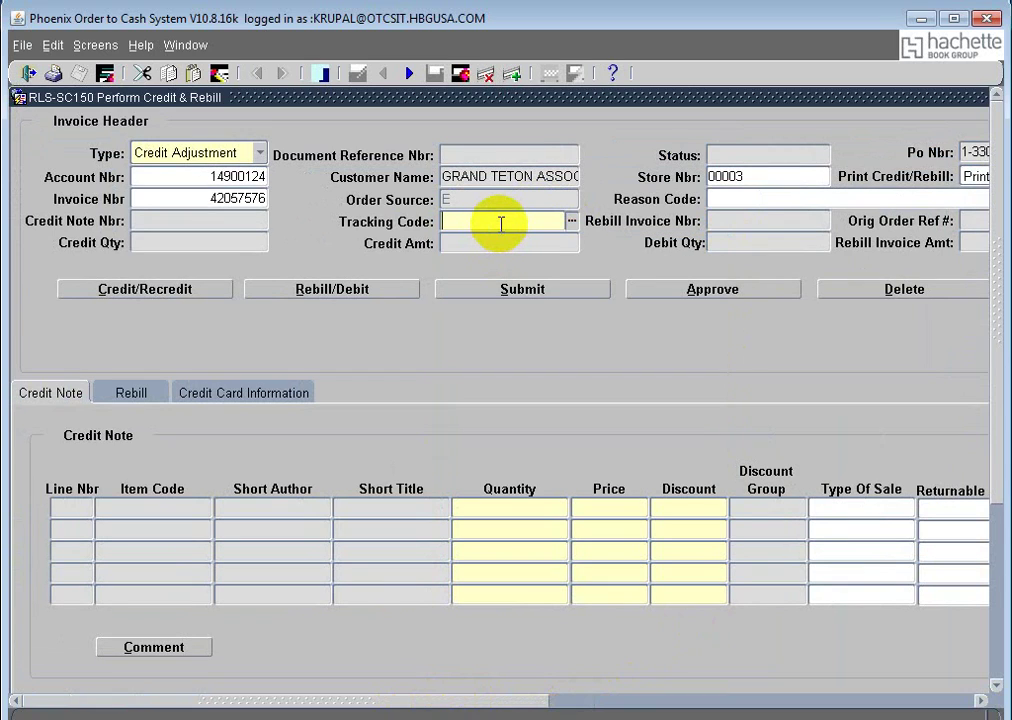
text(tacct)
key(Tab)
drag(481, 703, 770, 327)
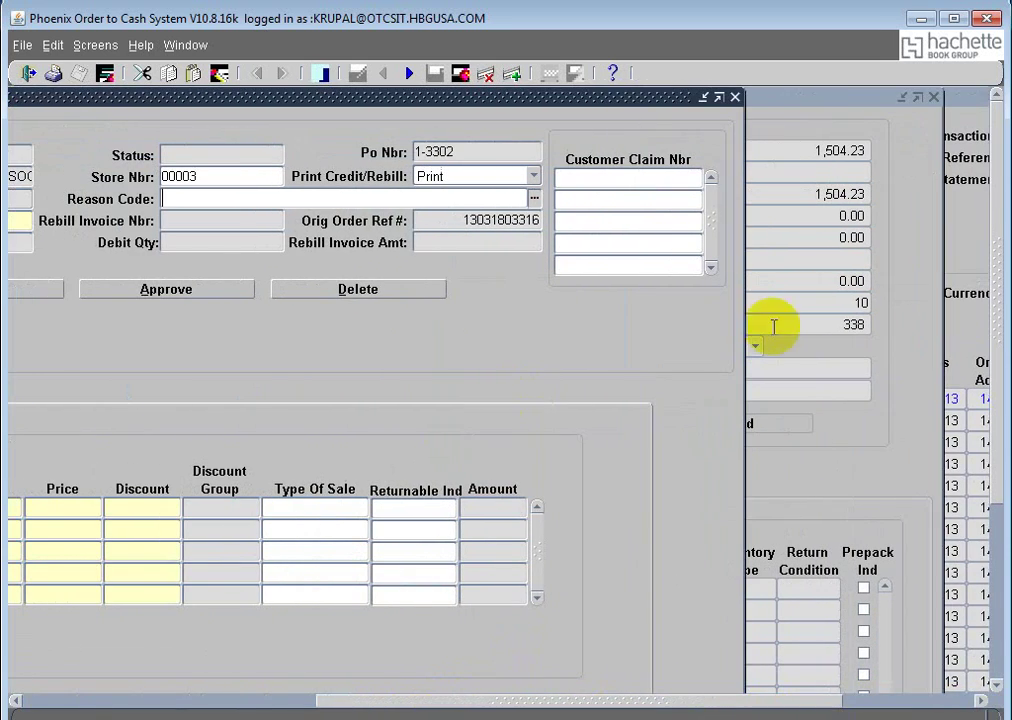
Step: Enter the customer claim number and generate the credit with the Credit/Recredit button
click(617, 179)
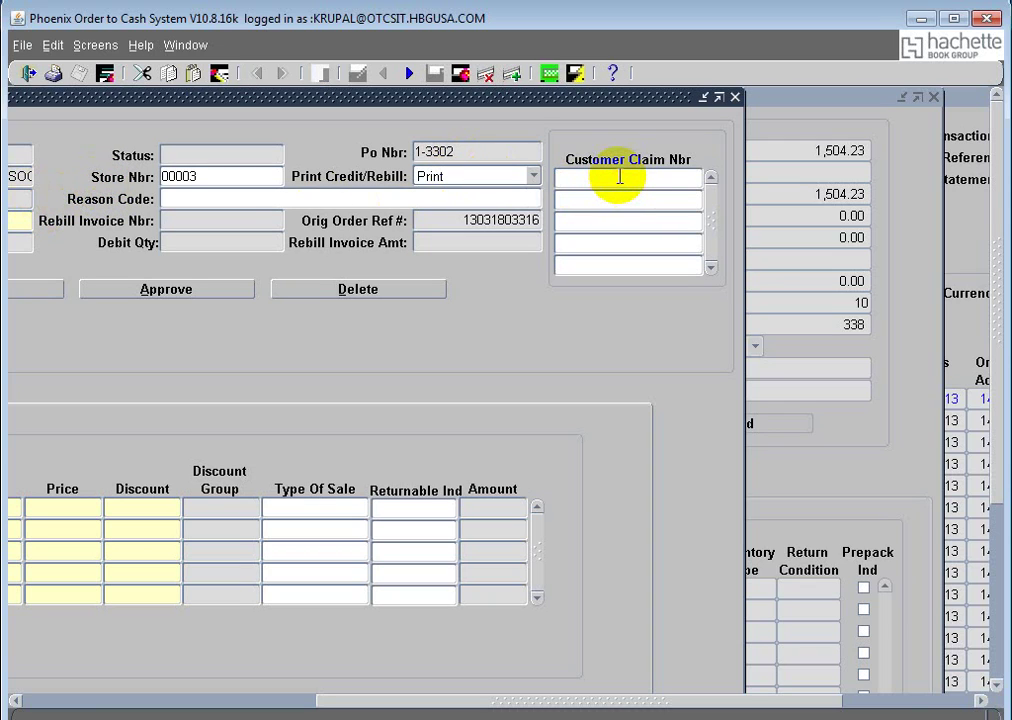
text(phdf123456)
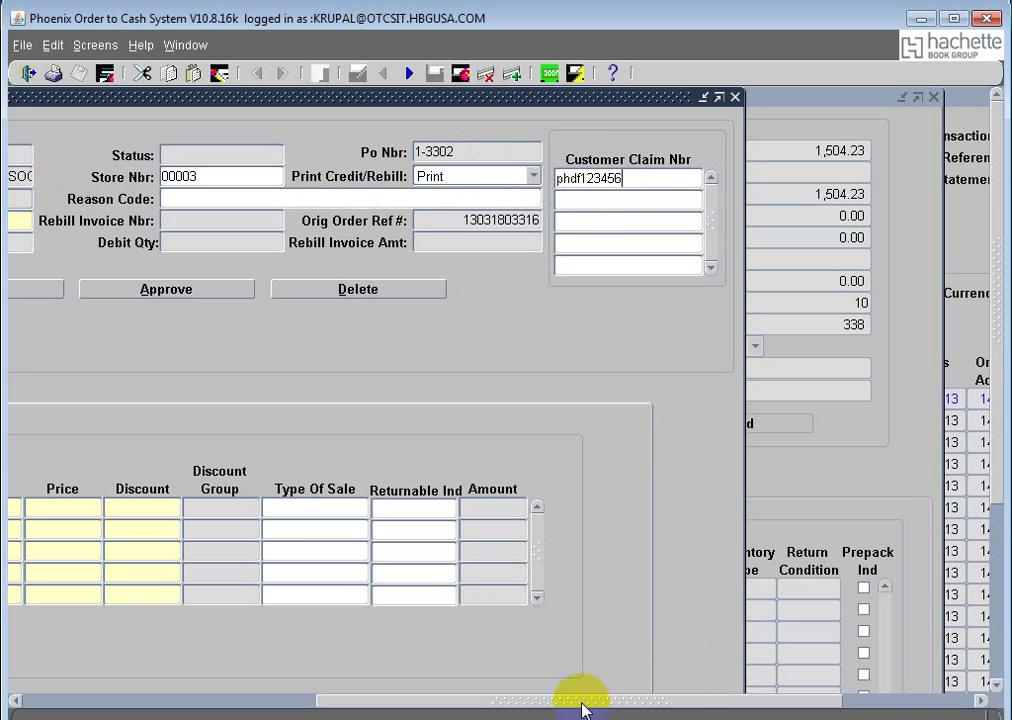
drag(582, 703, 185, 695)
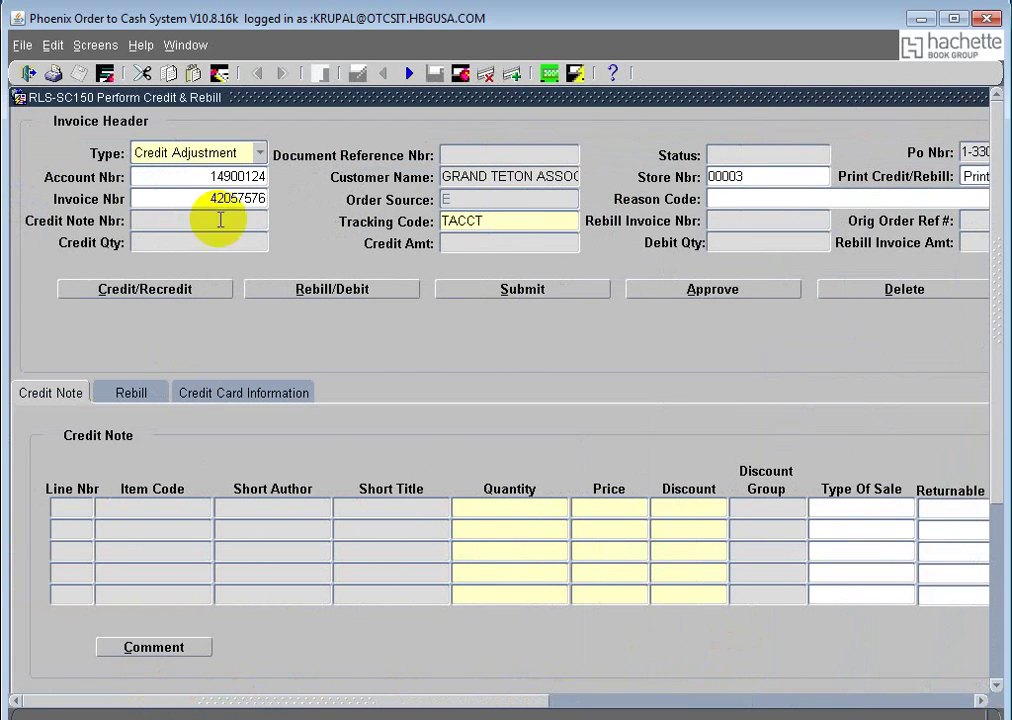
click(131, 290)
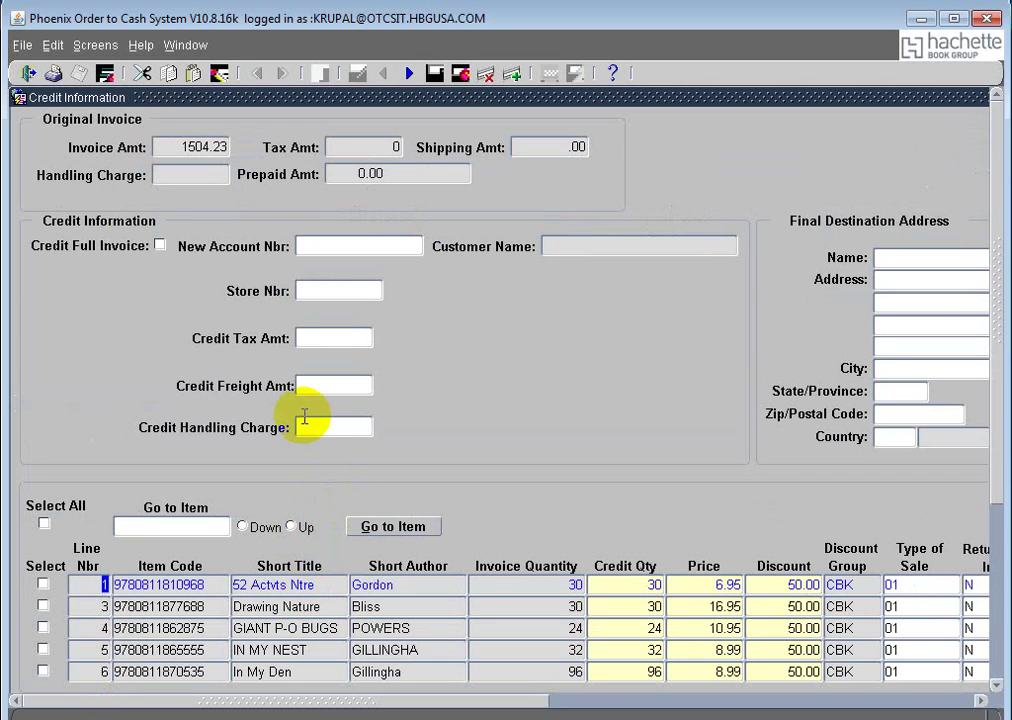
Step: Close Credit Information and start a new Invoice Credit/Rebill from the Grand Teton invoice
click(27, 77)
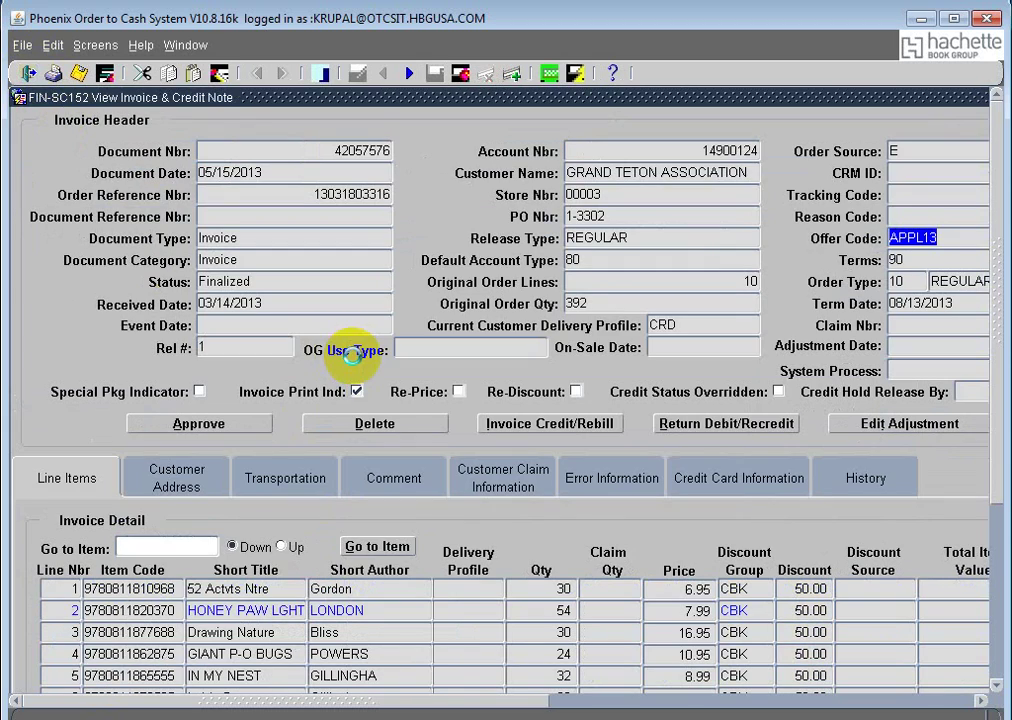
click(185, 45)
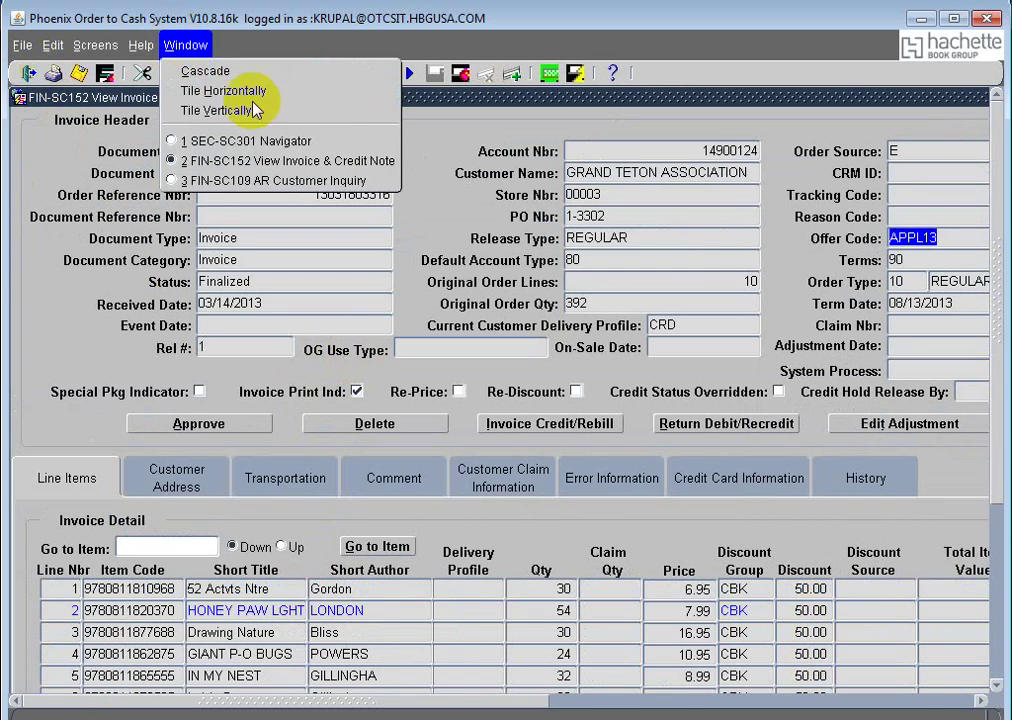
click(429, 181)
click(553, 428)
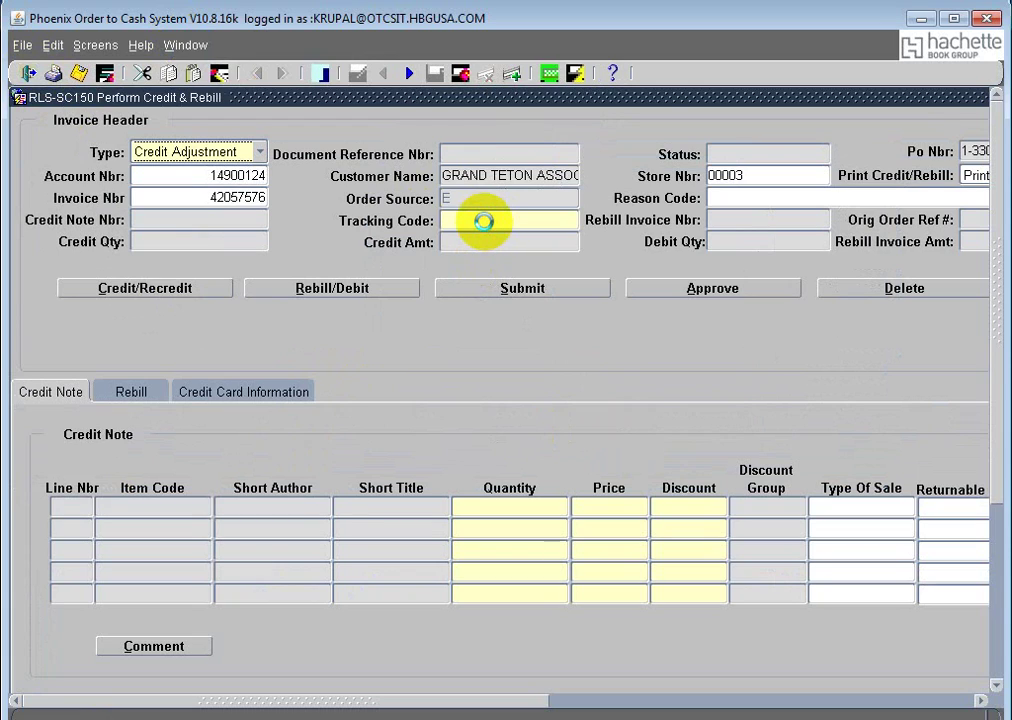
Step: Enter TACCT as Tracking Code and fill the first Customer Claim Nbr field with the claim number
click(485, 221)
text(ta)
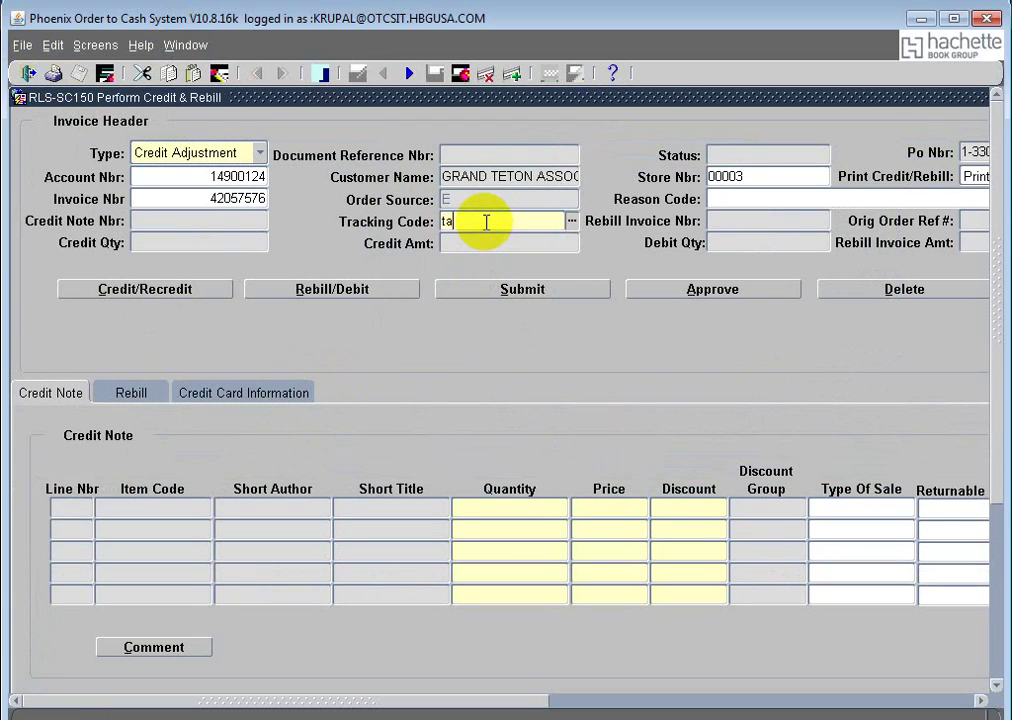
text(cct)
key(Tab)
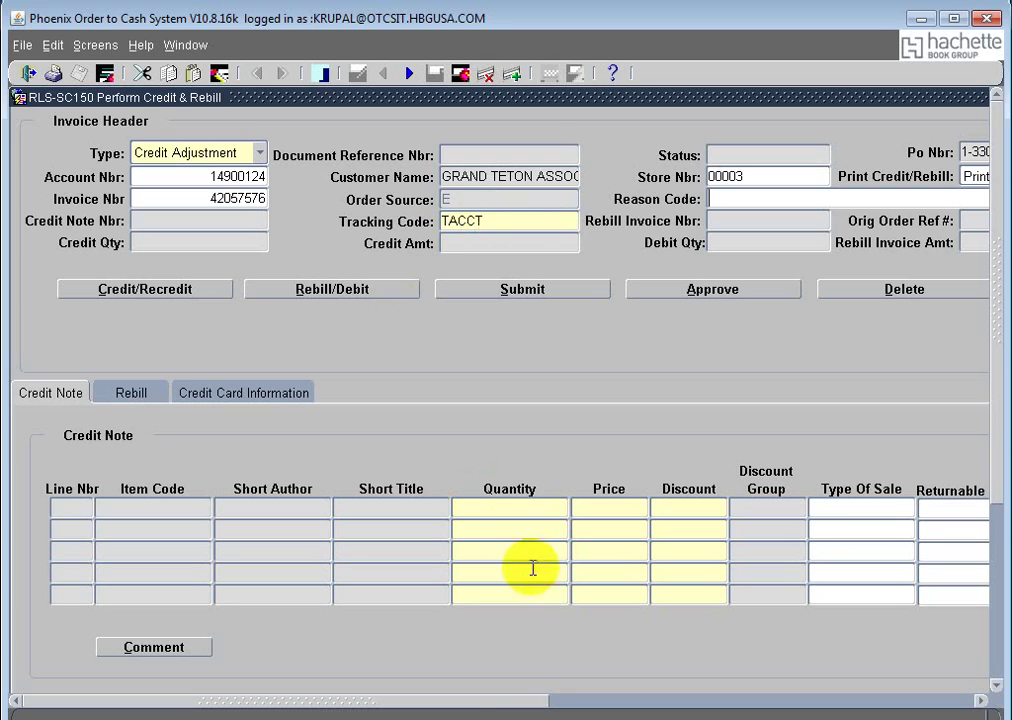
drag(475, 703, 709, 702)
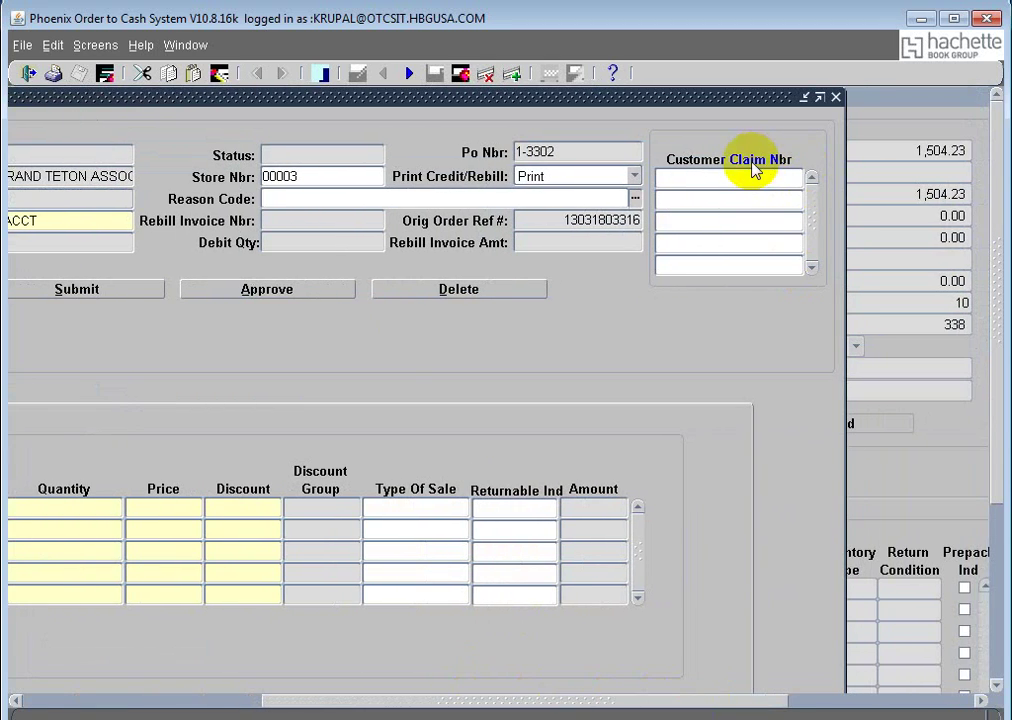
click(737, 177)
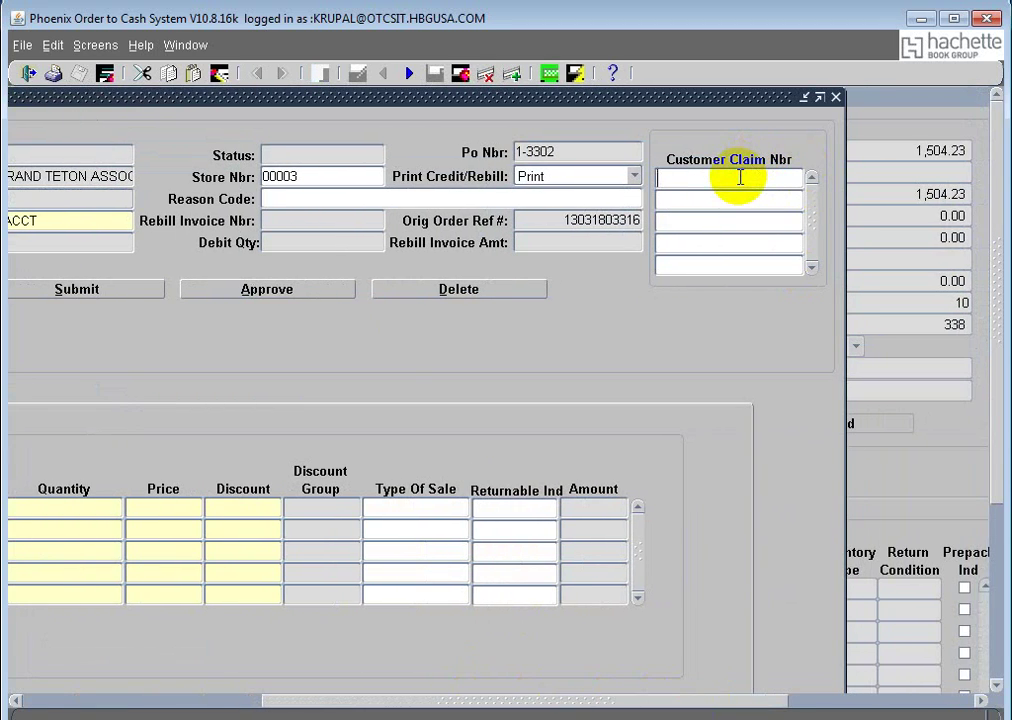
text(pdfrt123456)
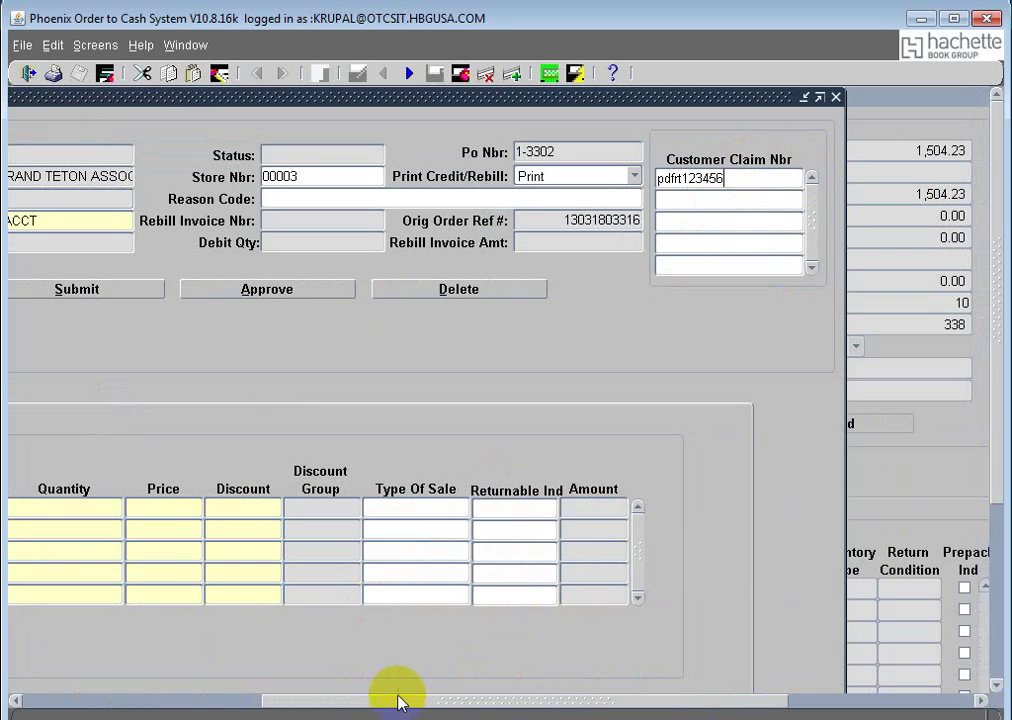
mouse_move(396, 703)
mouse_down()
mouse_move(120, 714)
mouse_move(267, 716)
mouse_up()
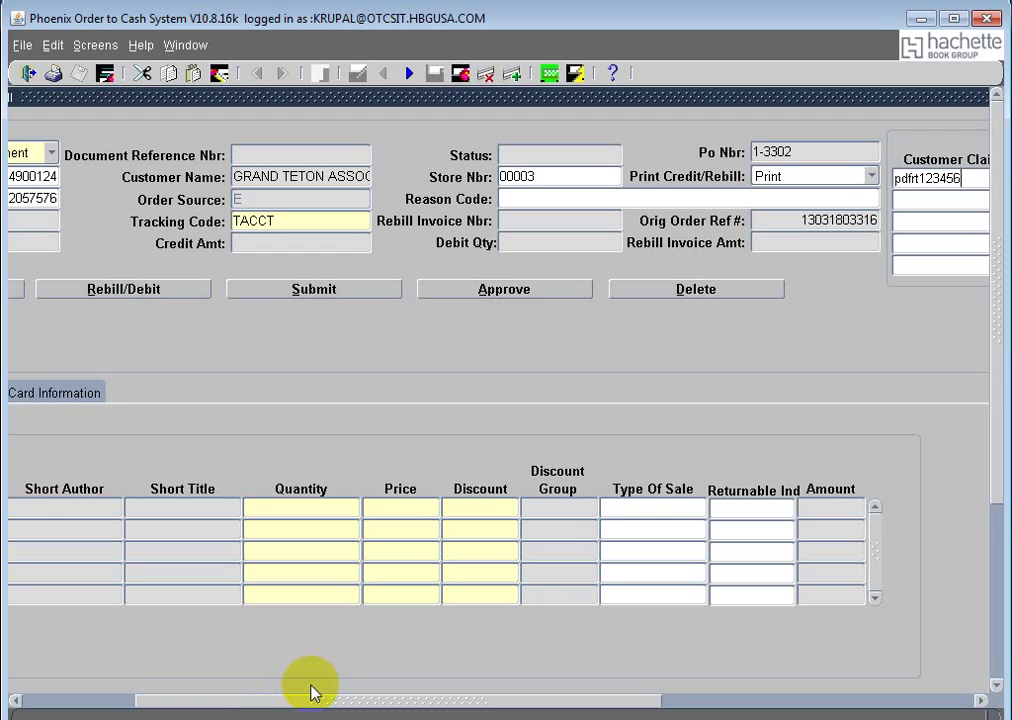
drag(309, 702, 185, 429)
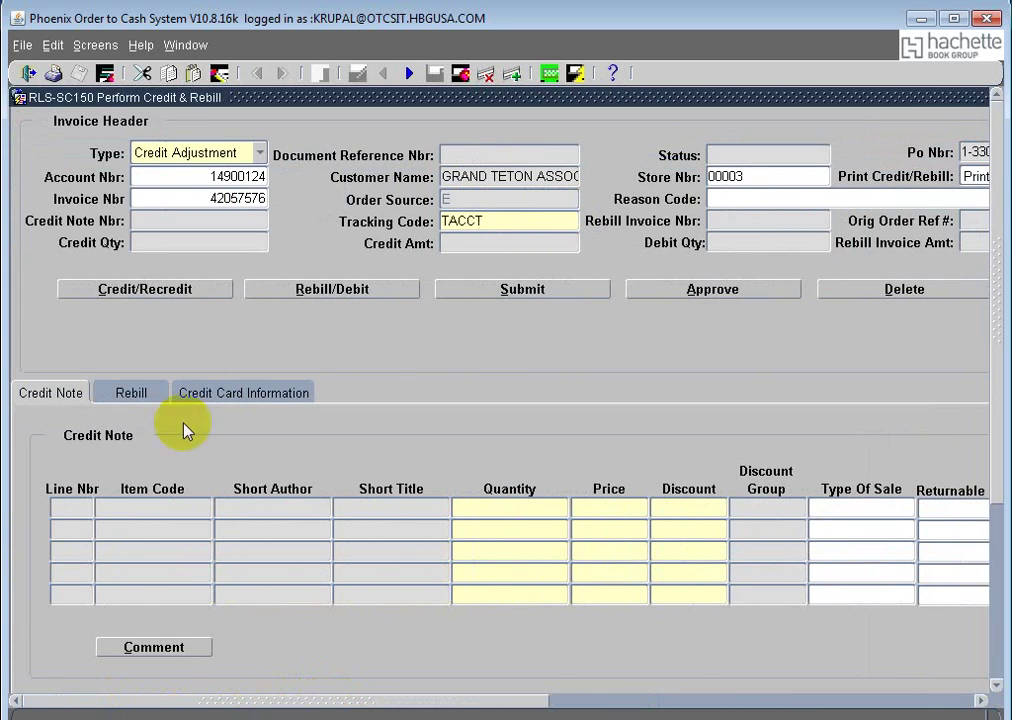
click(163, 294)
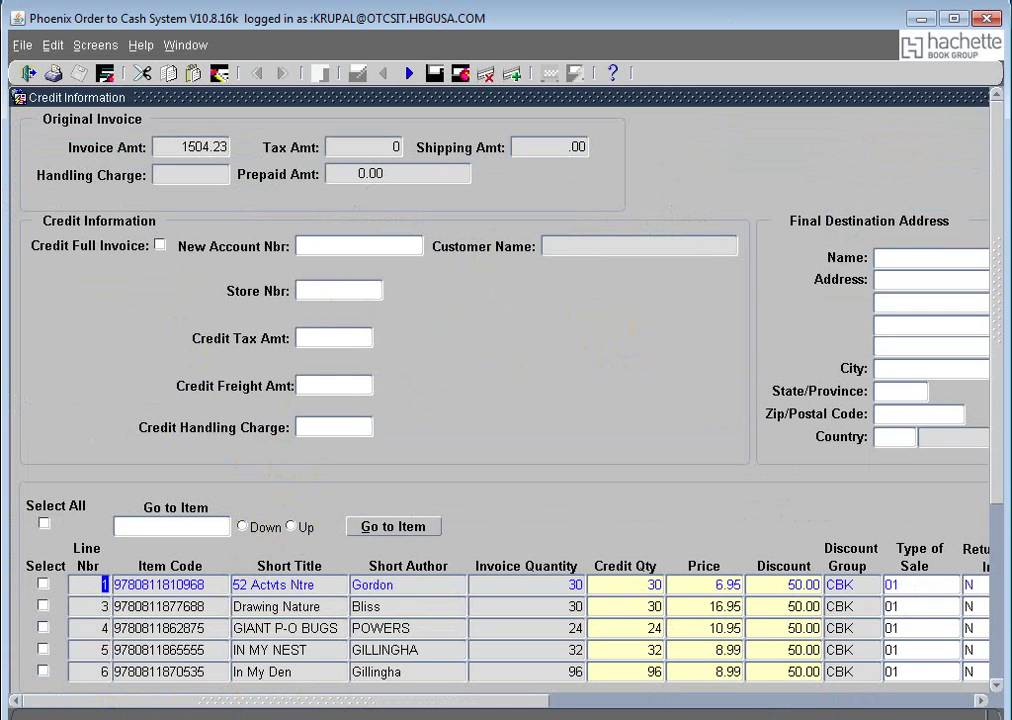
drag(440, 703, 846, 700)
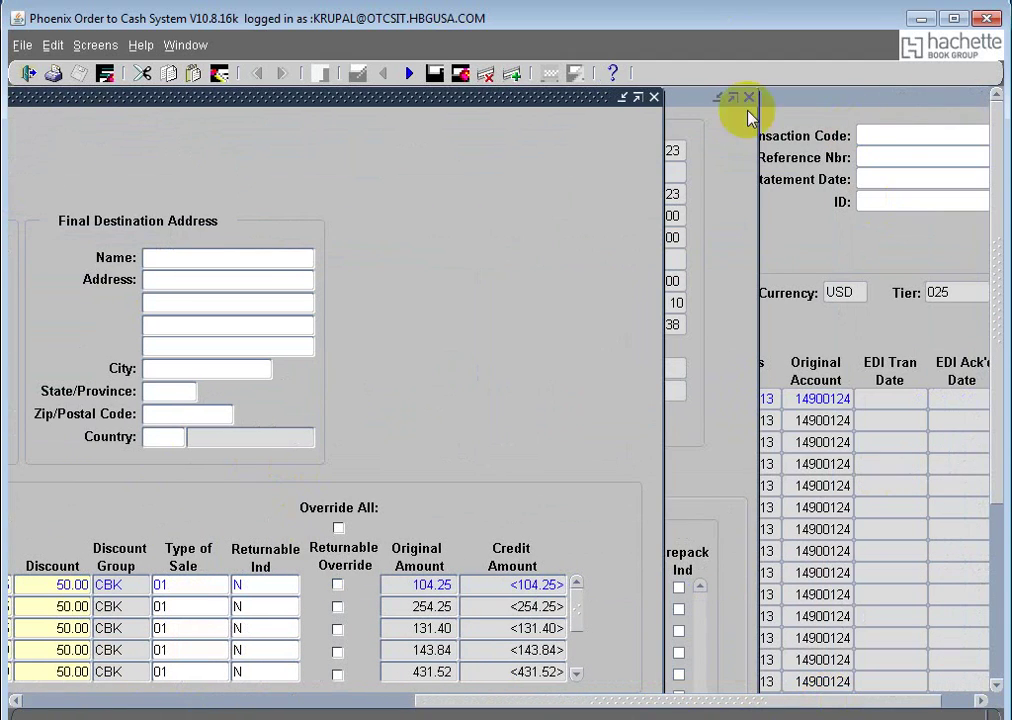
click(653, 97)
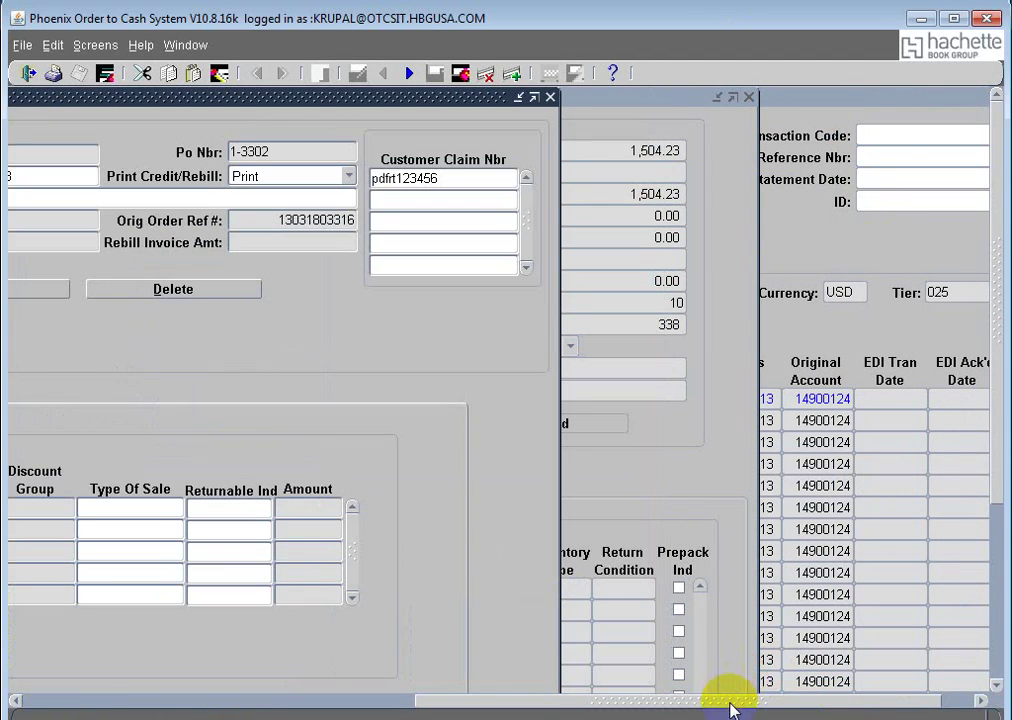
drag(730, 707, 289, 700)
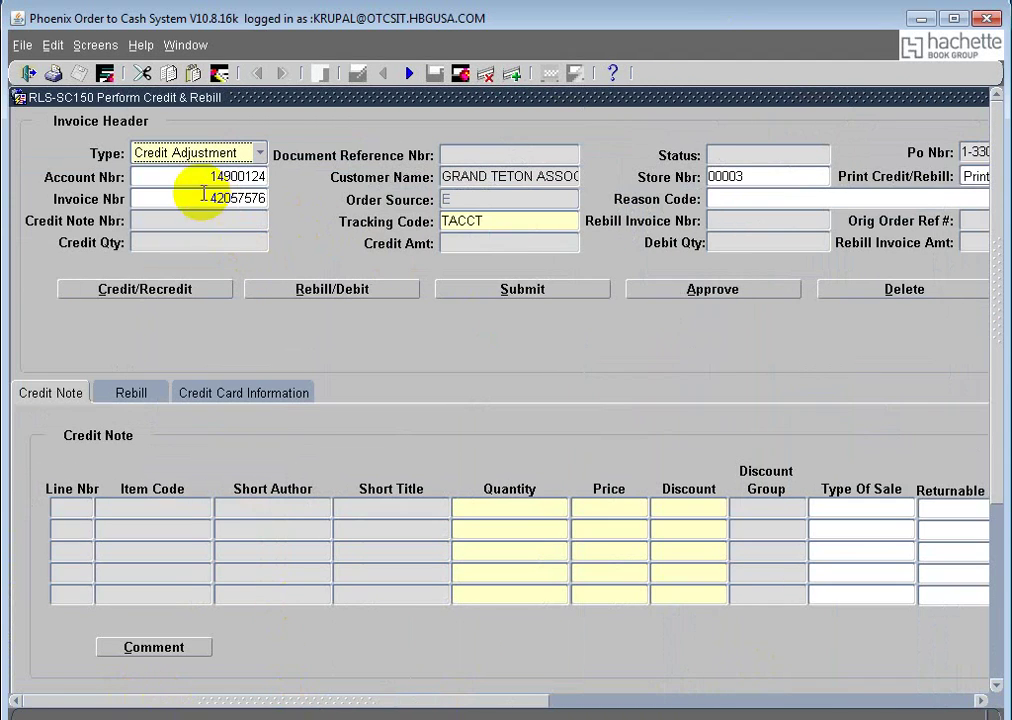
click(318, 294)
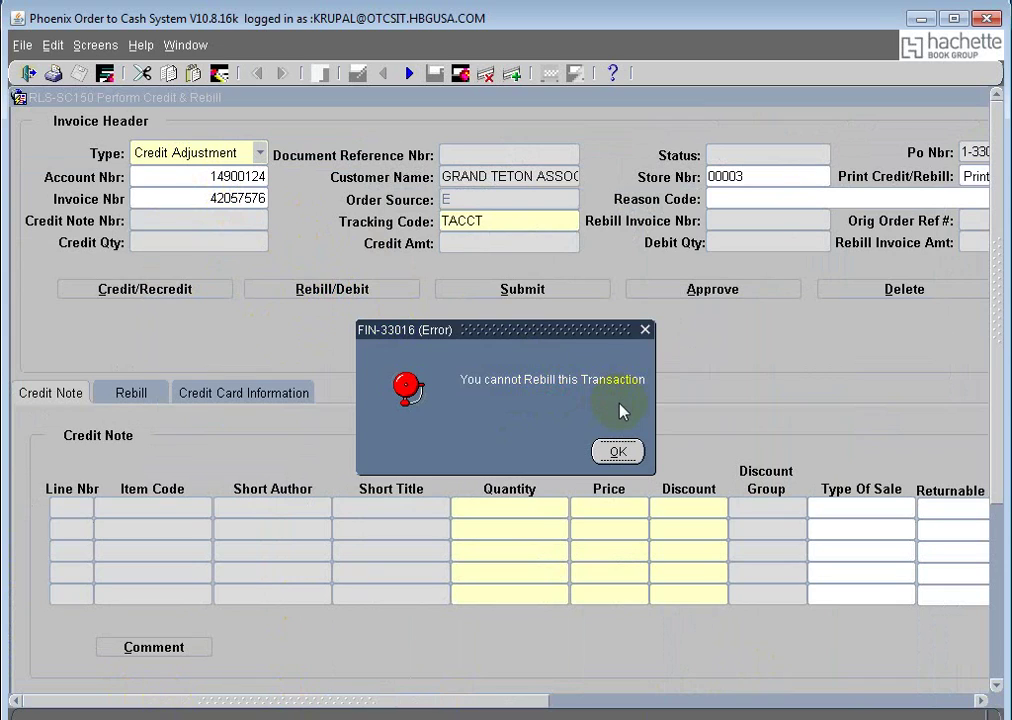
click(616, 453)
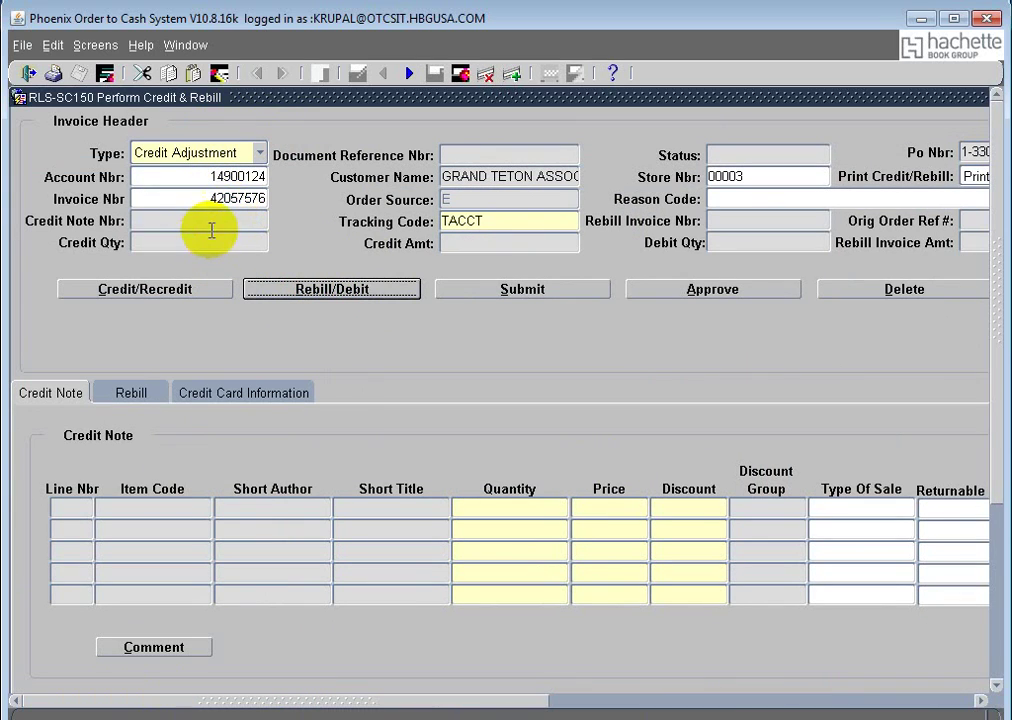
Step: Open Credit Information for the 1504.23 invoice via the Credit/Recredit button
click(176, 288)
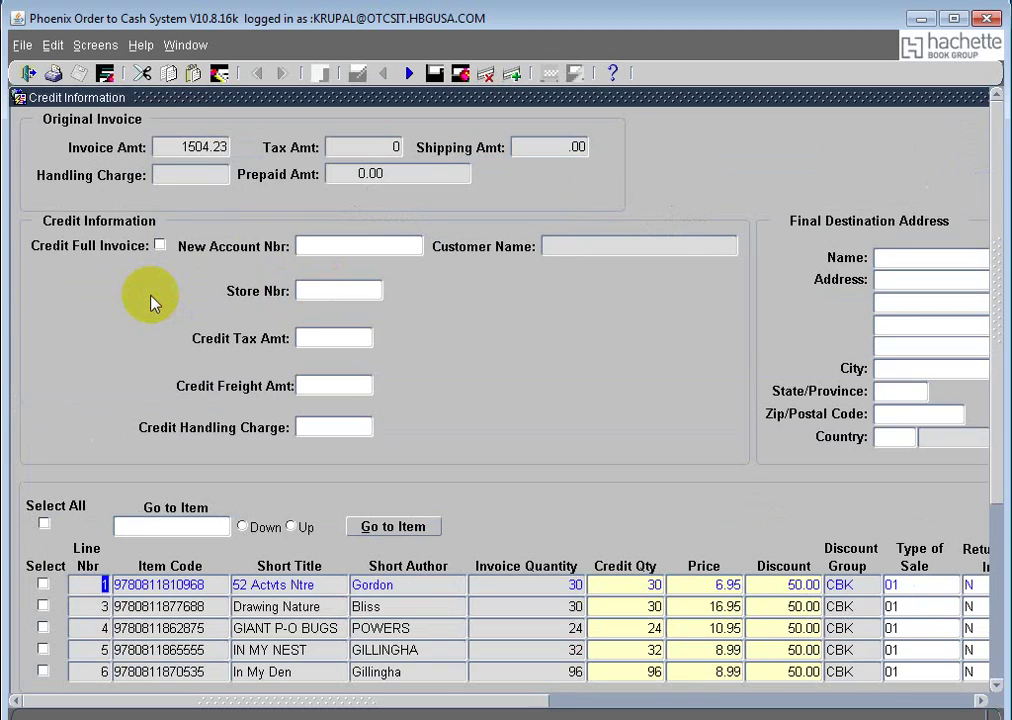
drag(449, 702, 411, 715)
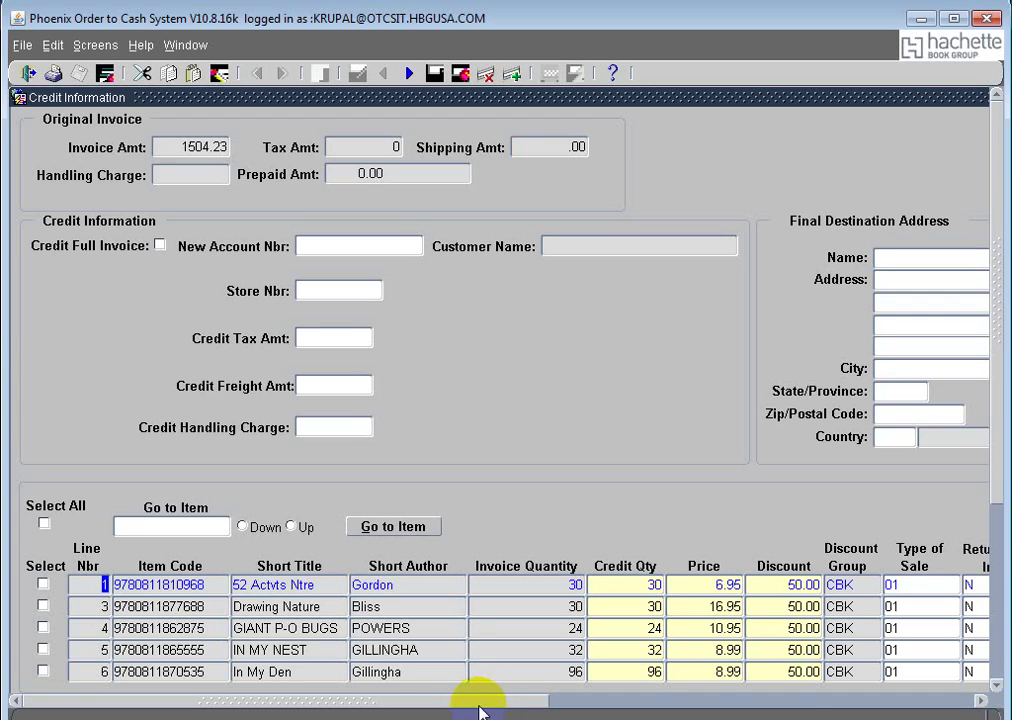
click(481, 707)
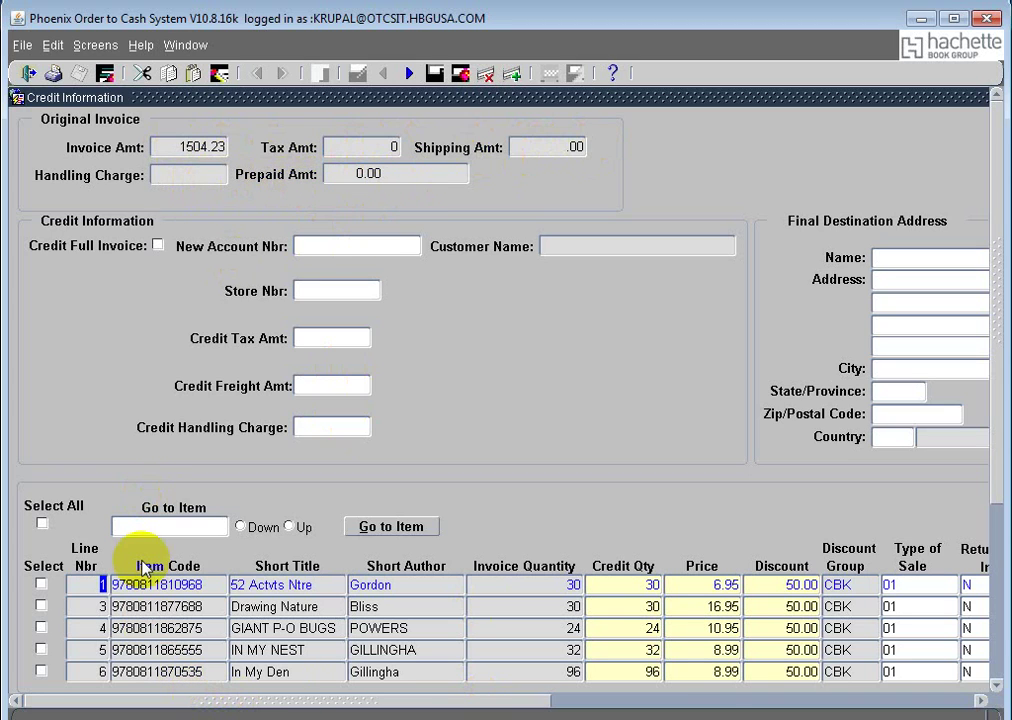
click(995, 458)
drag(995, 458, 1000, 556)
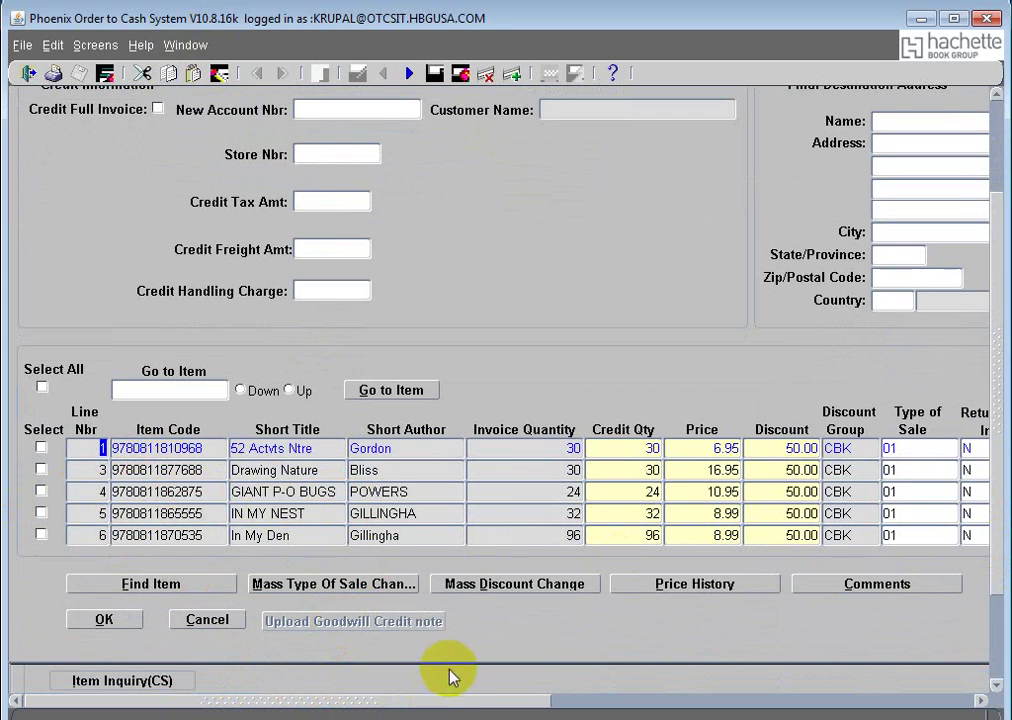
drag(443, 700, 493, 703)
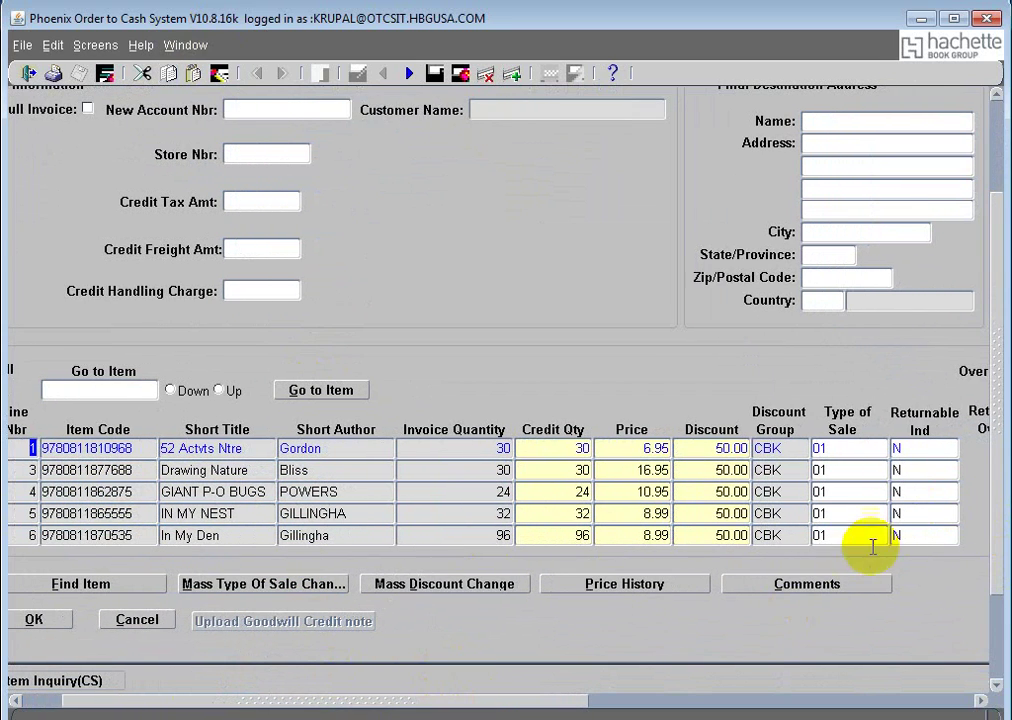
scroll(883, 492, down, 7)
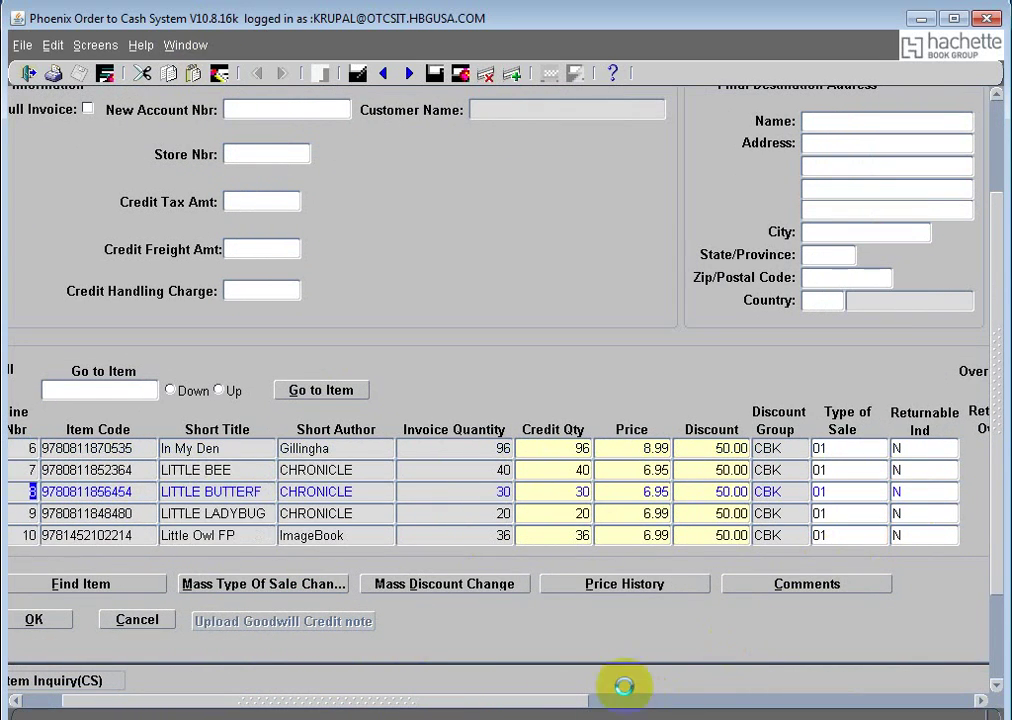
drag(461, 712, 424, 708)
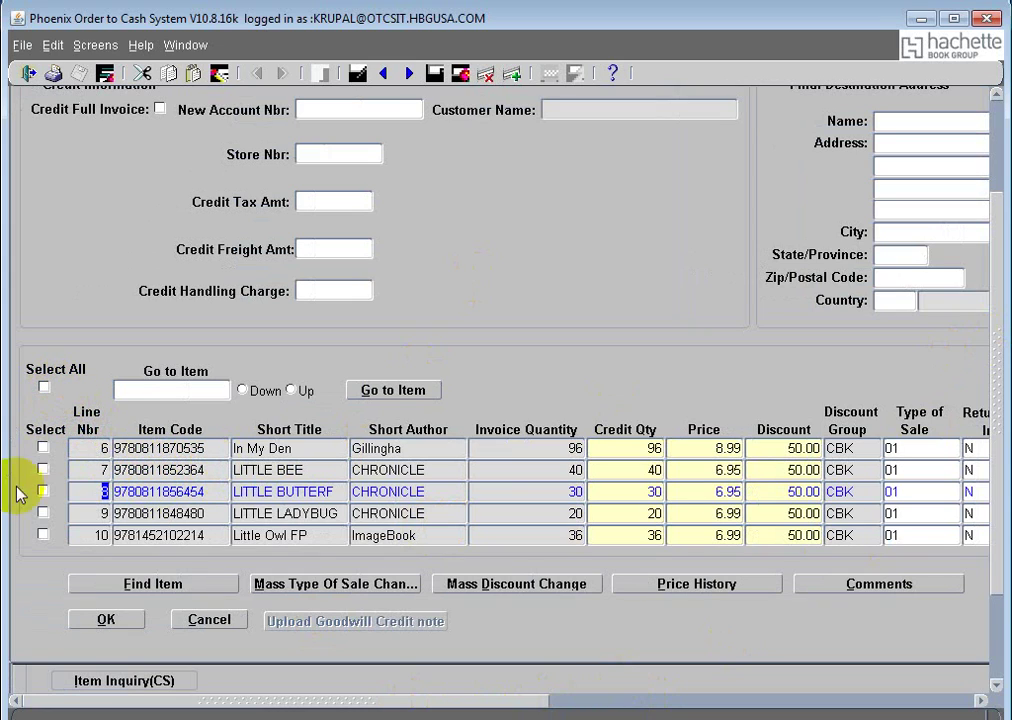
click(44, 387)
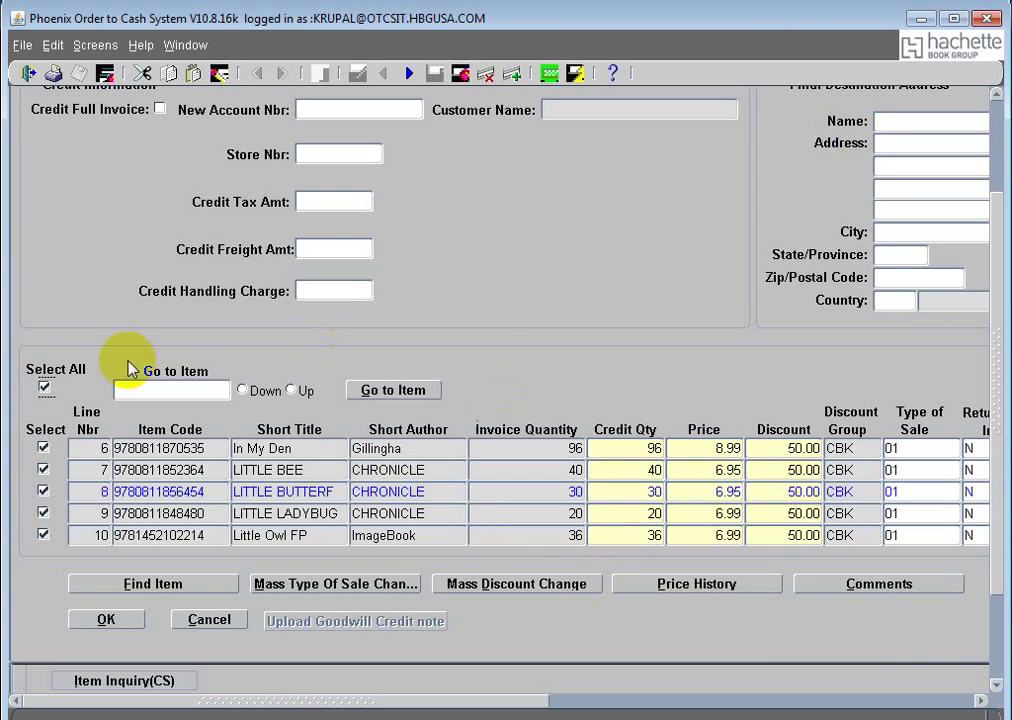
click(44, 386)
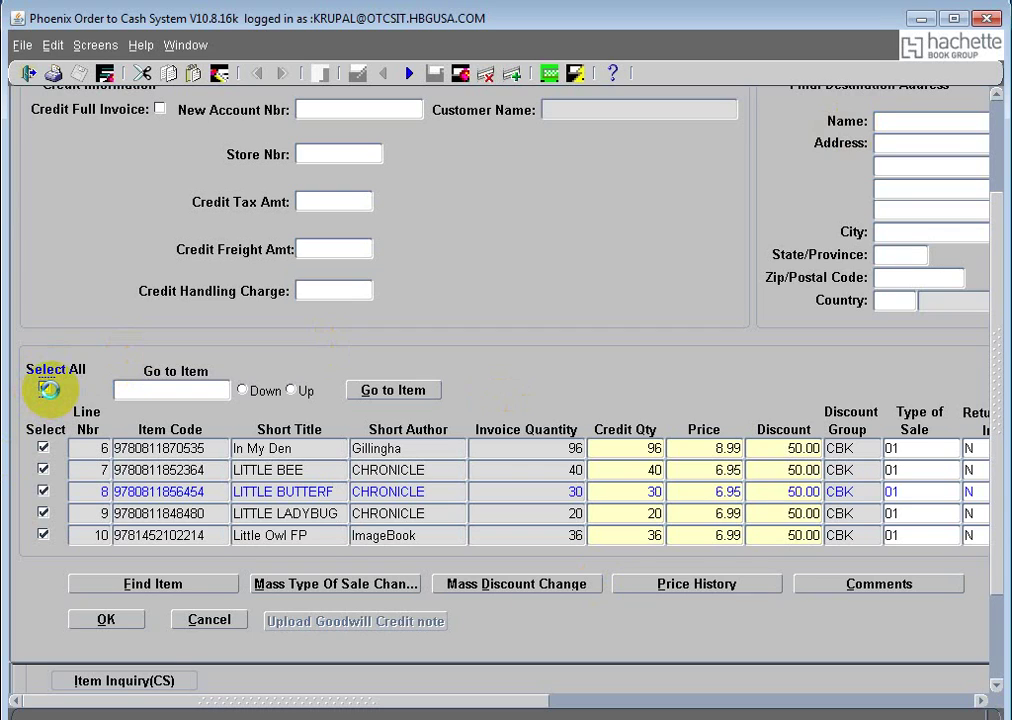
click(46, 388)
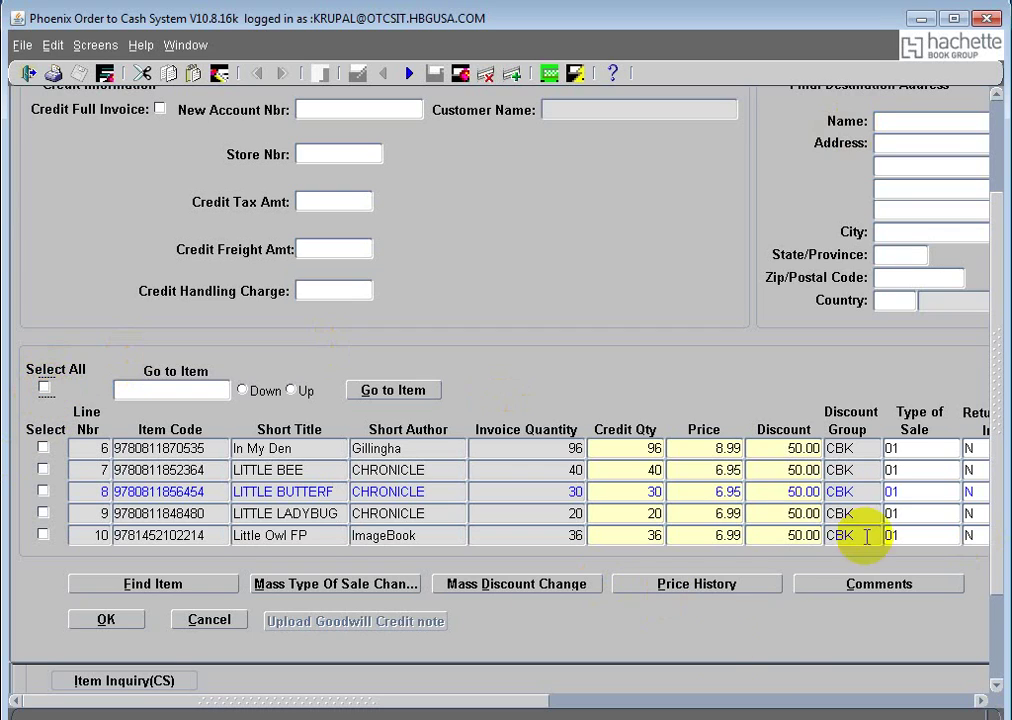
click(160, 501)
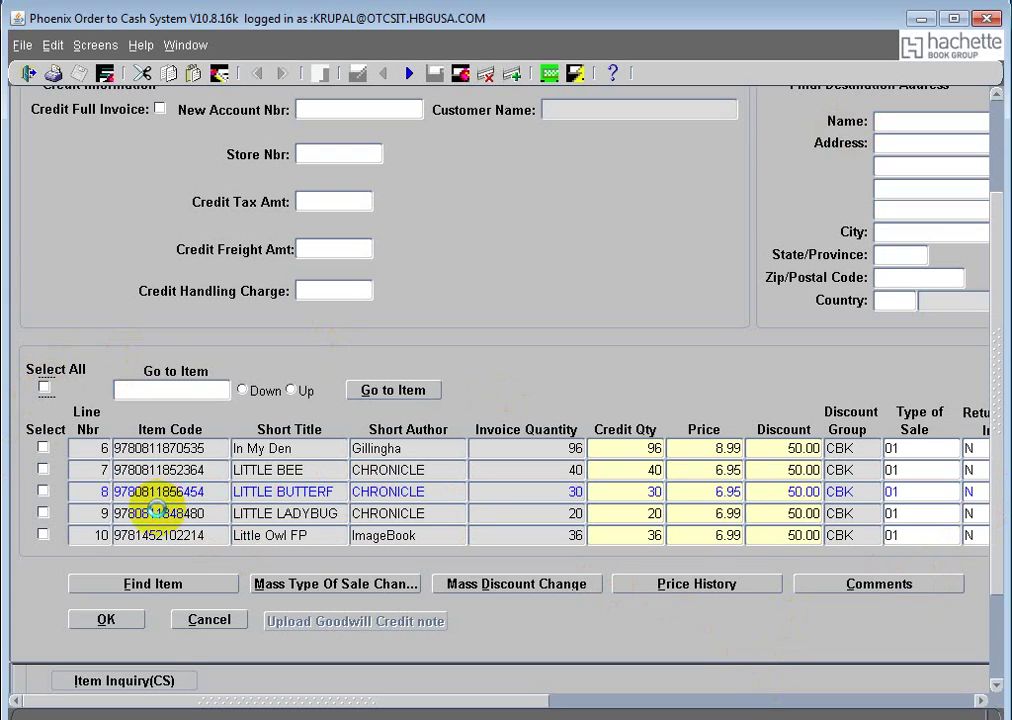
Step: Scroll back to line 1, clear the FRM-40100 alert, and select line 1, 52 Actvts Ntre
scroll(157, 510, up, 1)
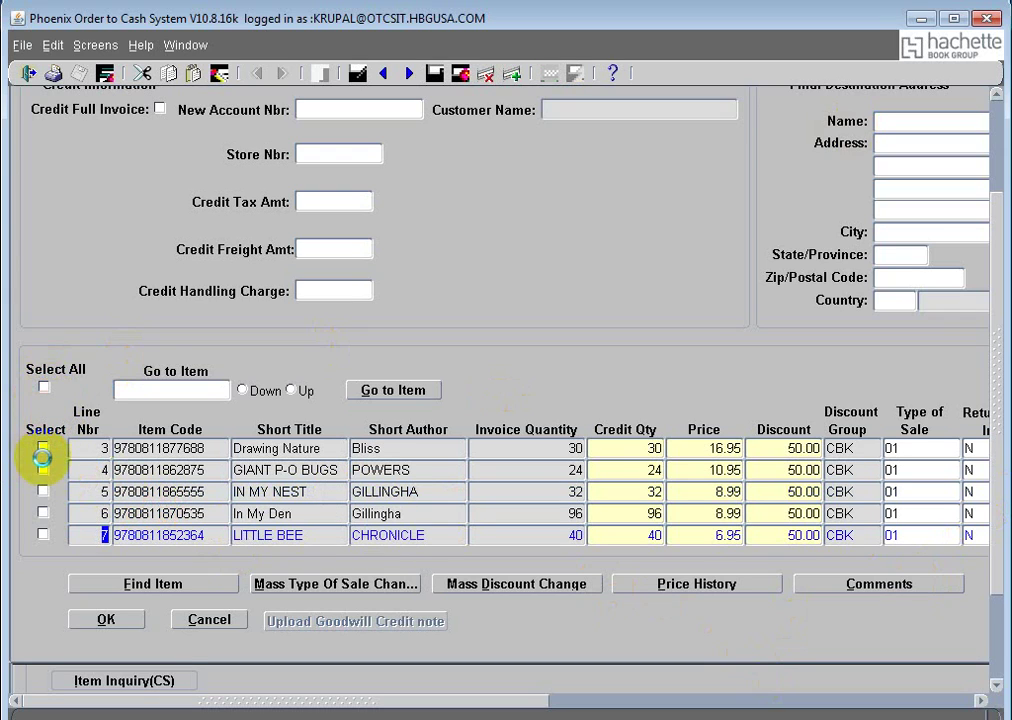
click(151, 471)
scroll(140, 488, up, 1)
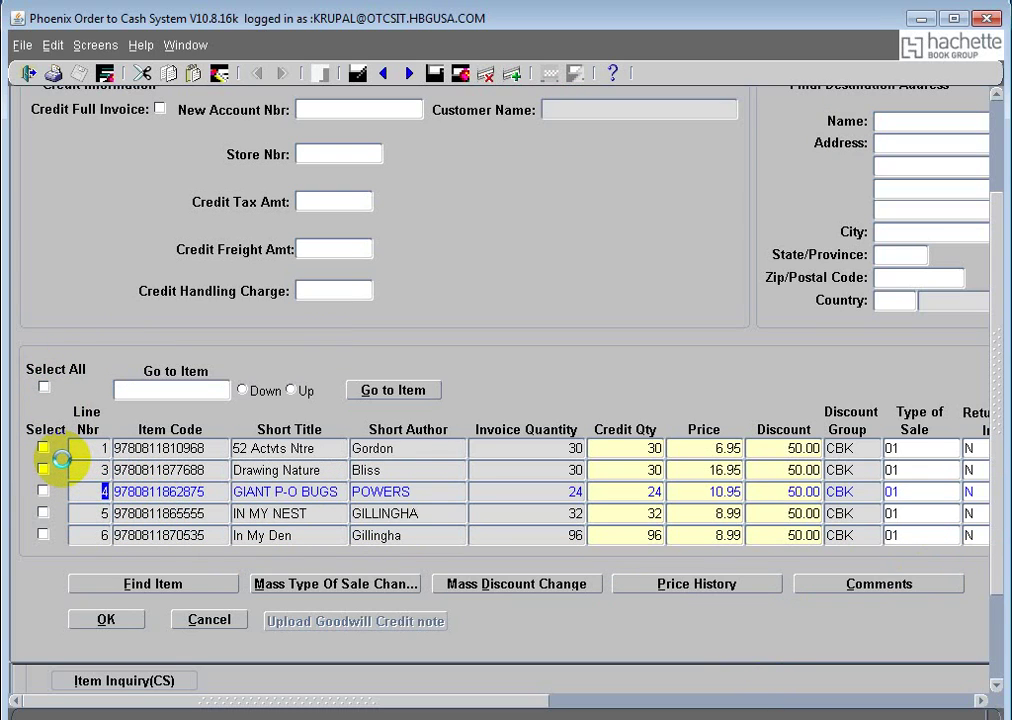
click(61, 456)
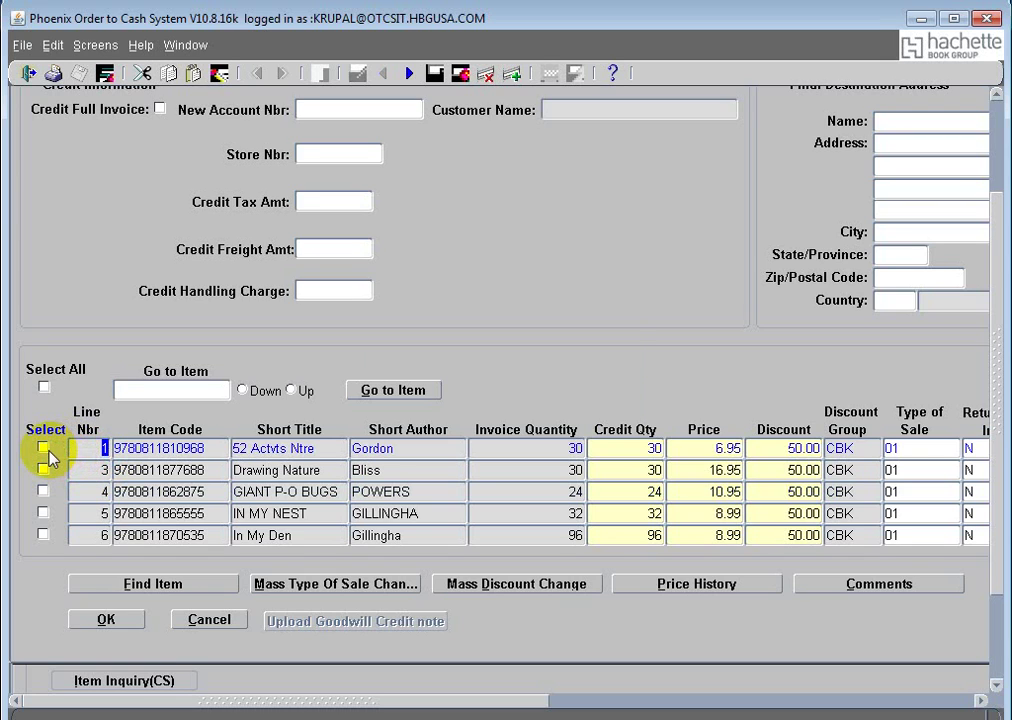
click(48, 451)
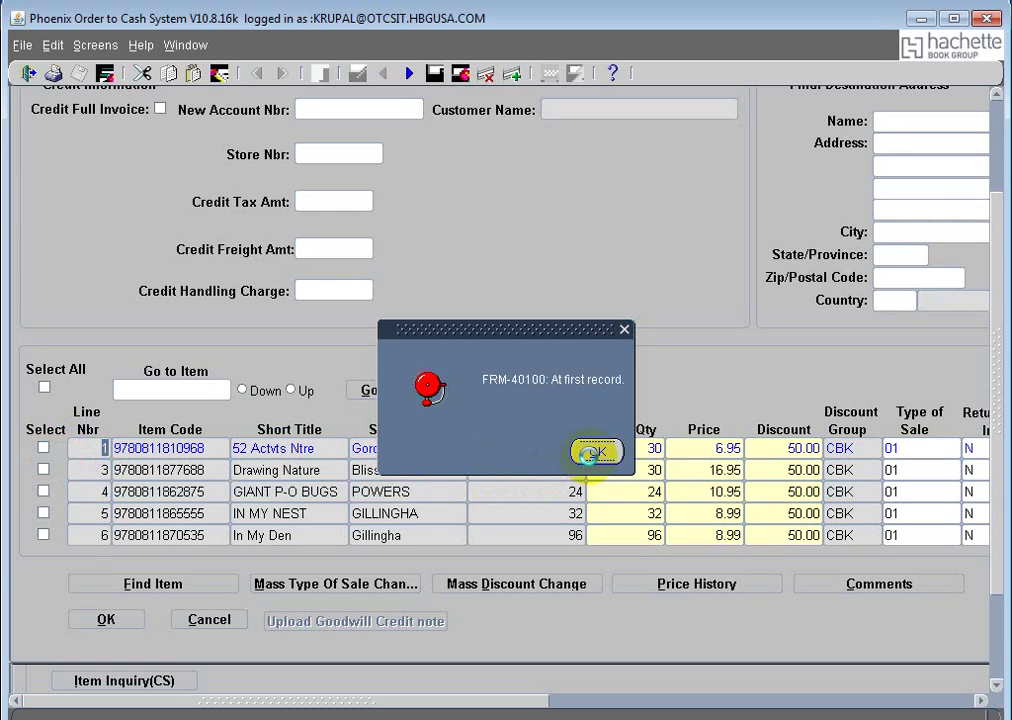
click(590, 452)
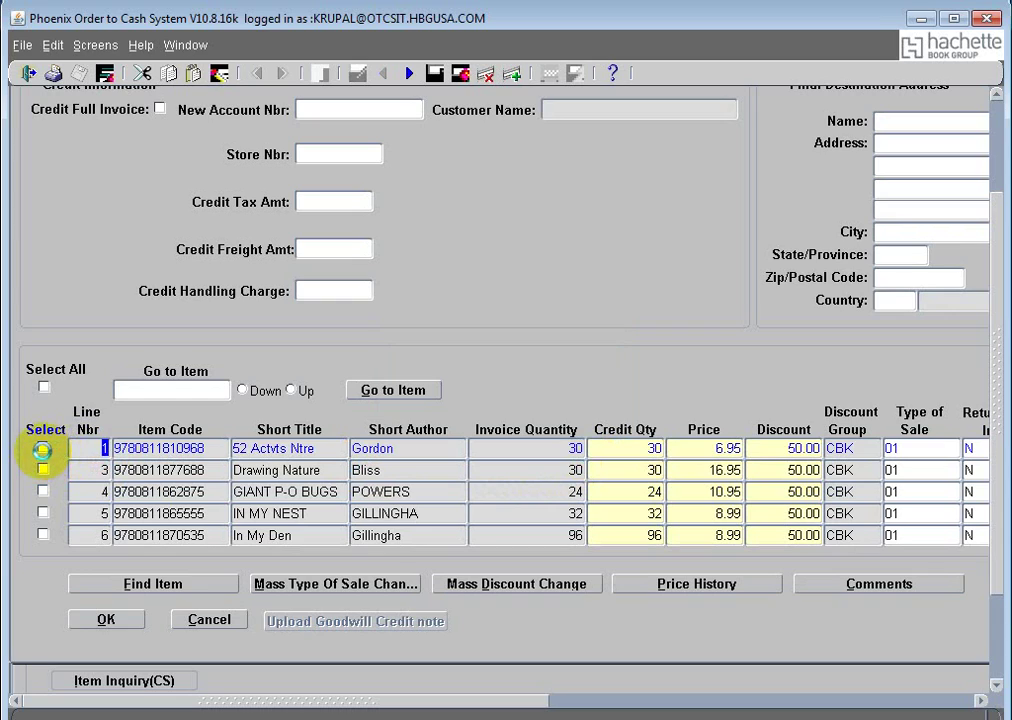
click(48, 452)
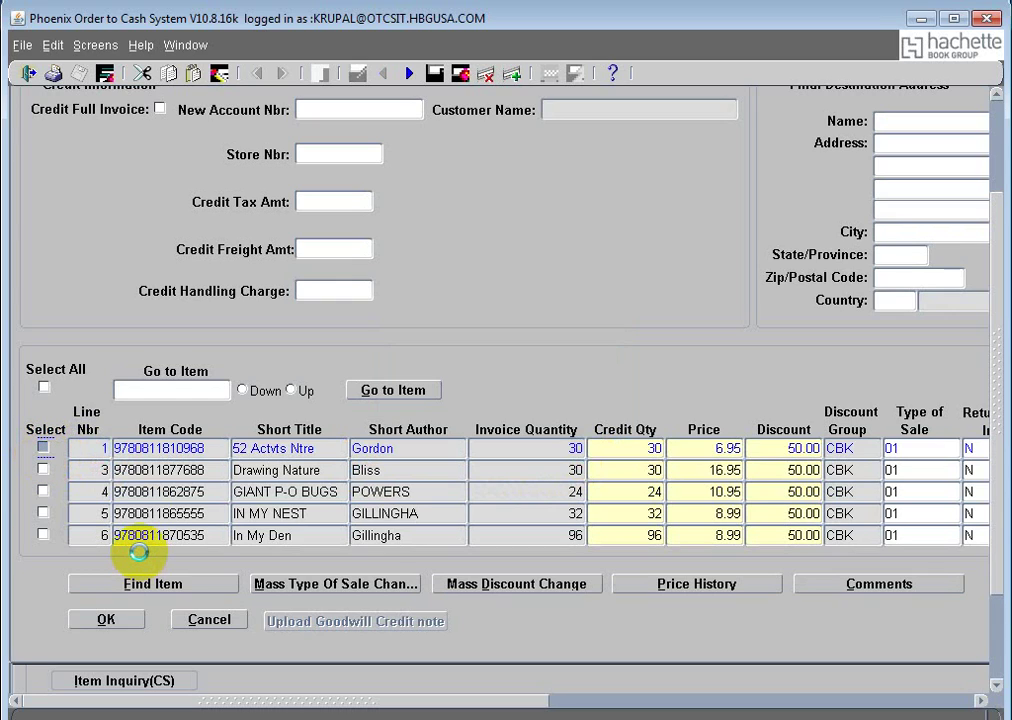
click(45, 450)
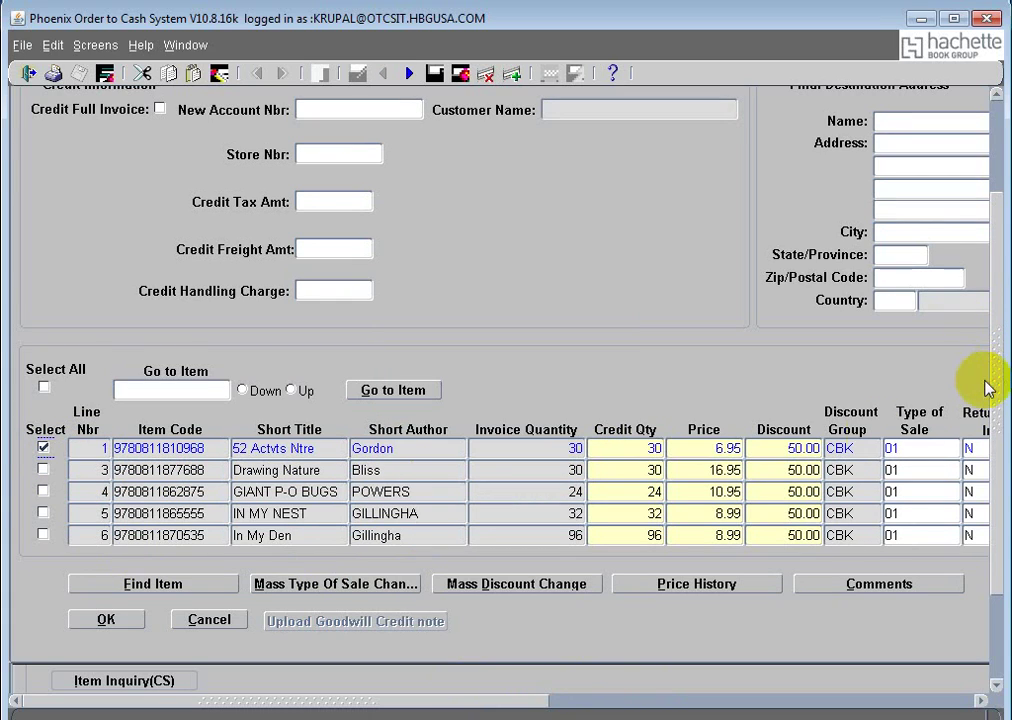
Step: Change line 1's Credit Qty from 30 to 5 and confirm the 17.38 credit amount
click(713, 447)
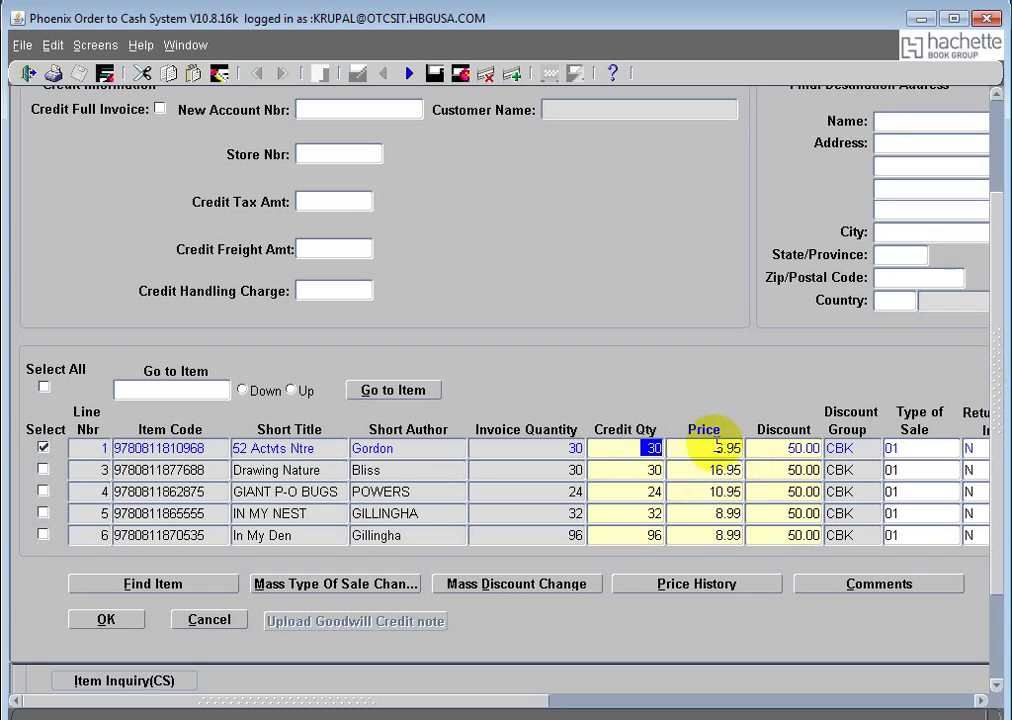
text(5)
click(692, 480)
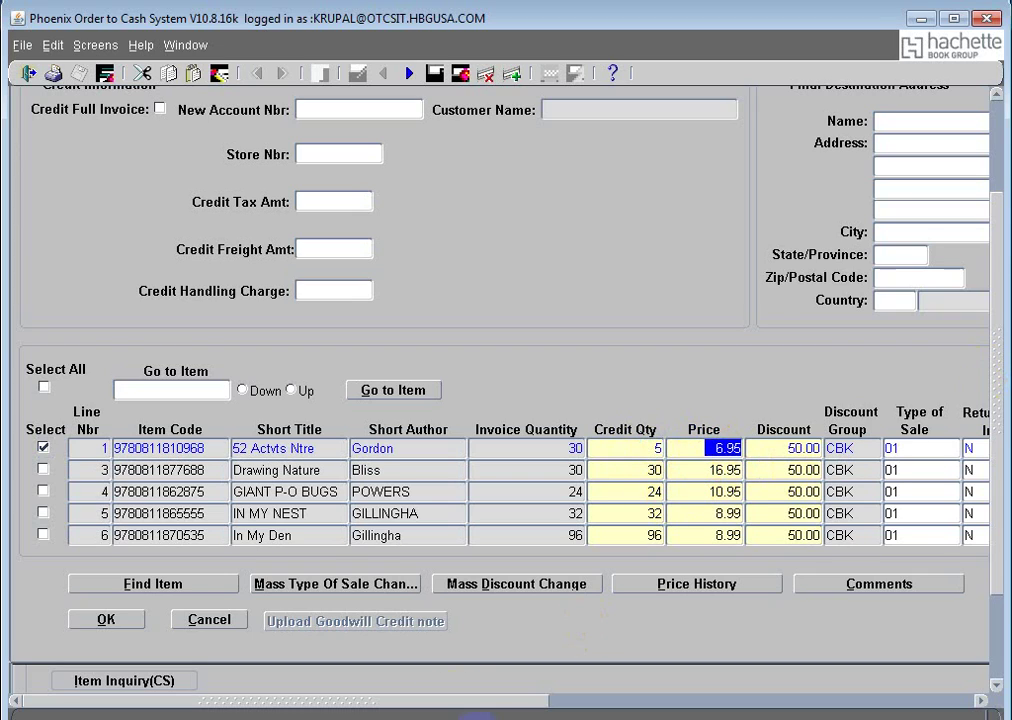
drag(474, 704, 676, 702)
click(874, 449)
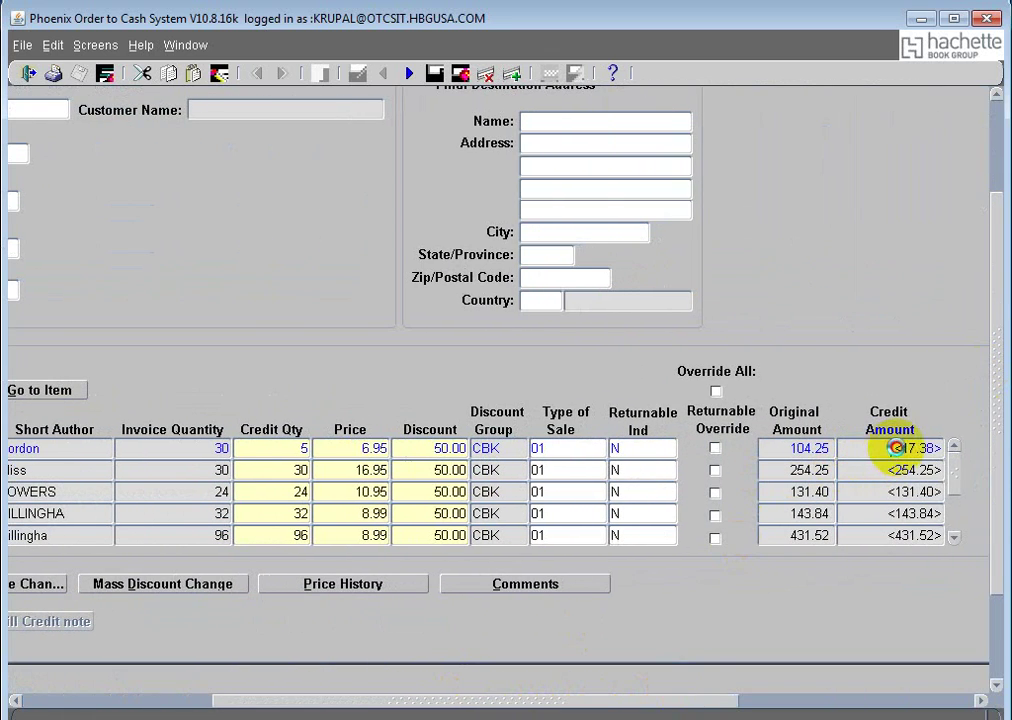
double_click(947, 447)
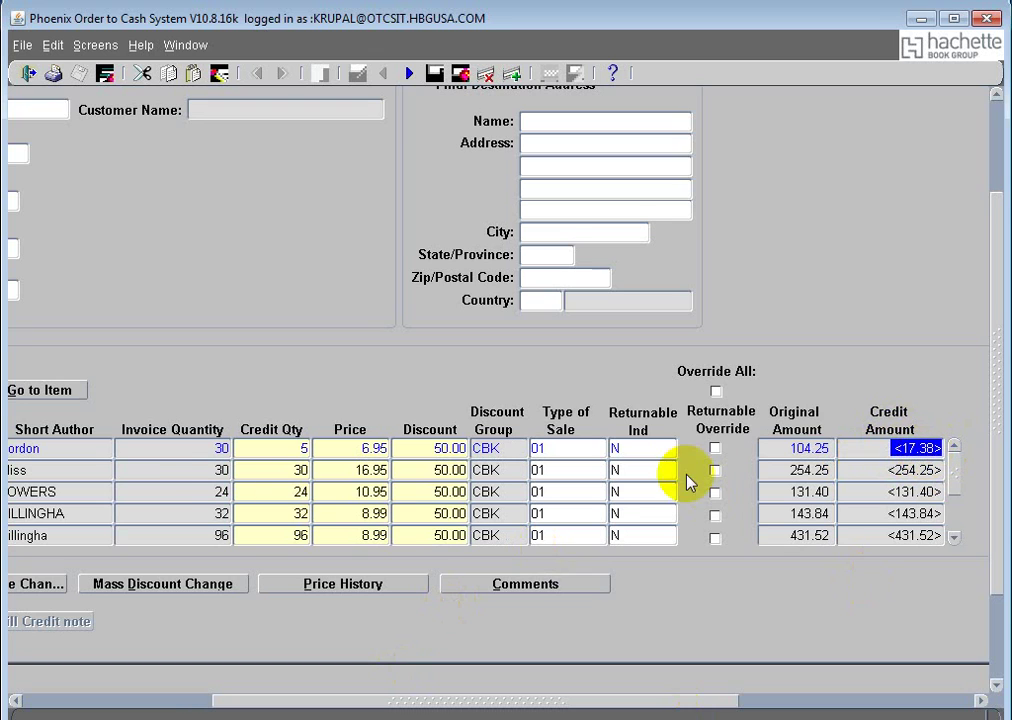
click(313, 702)
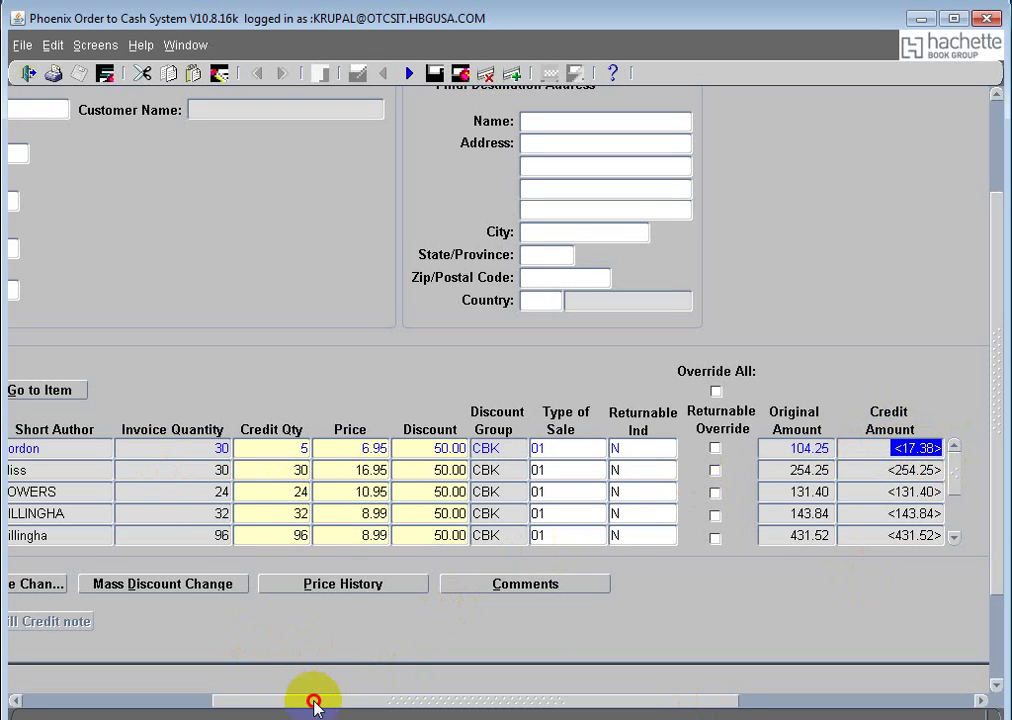
drag(313, 702, 56, 684)
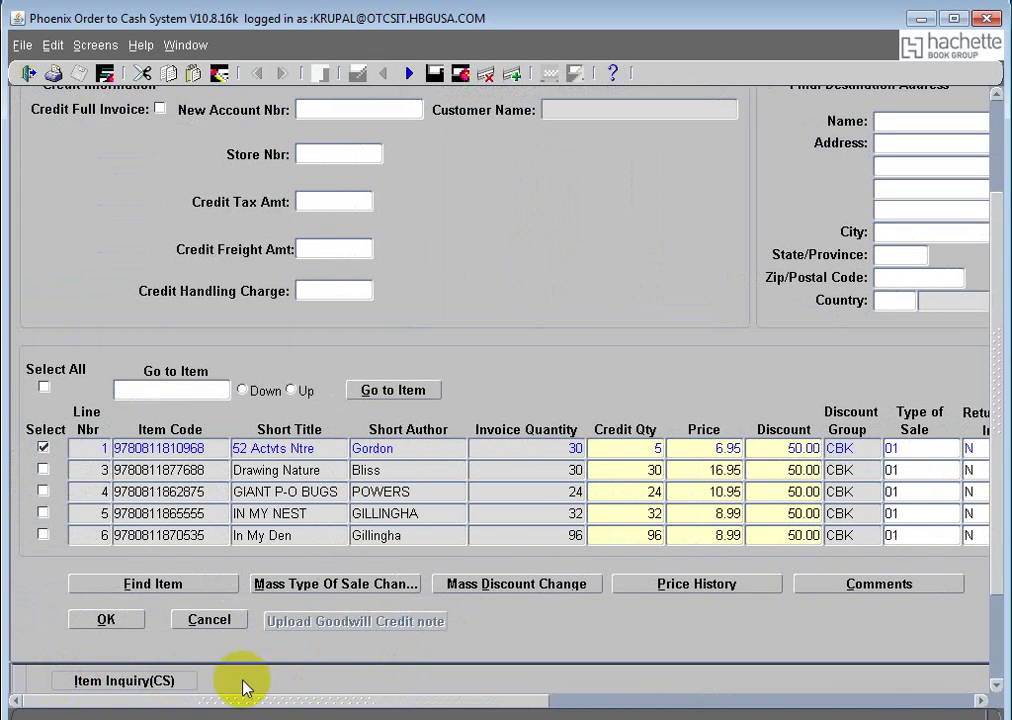
drag(294, 707, 531, 706)
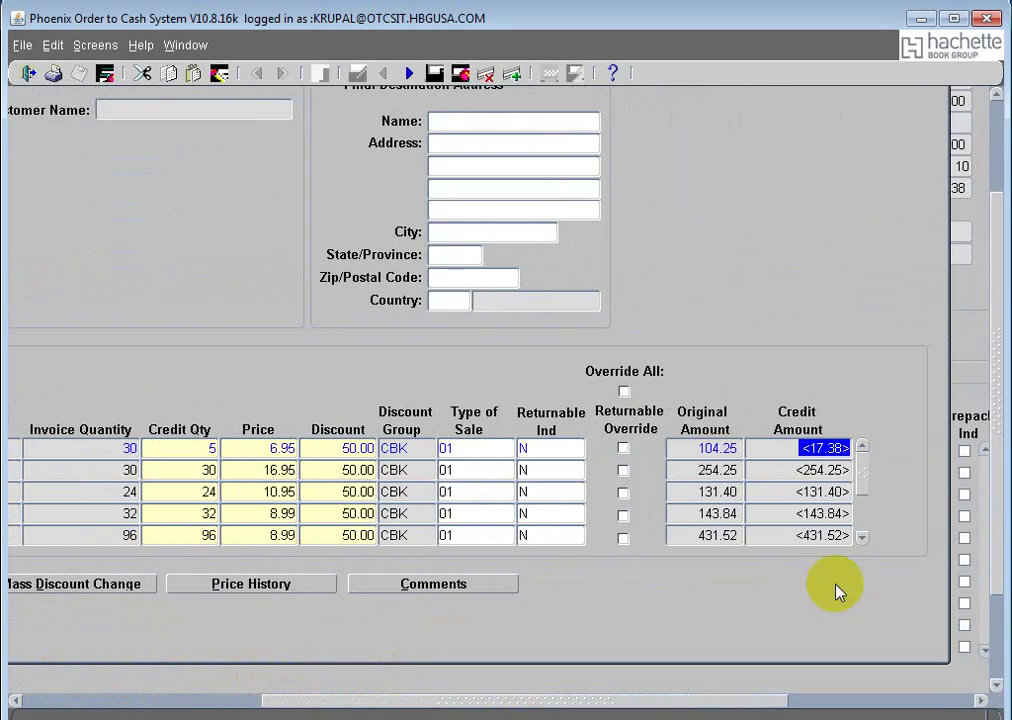
click(703, 450)
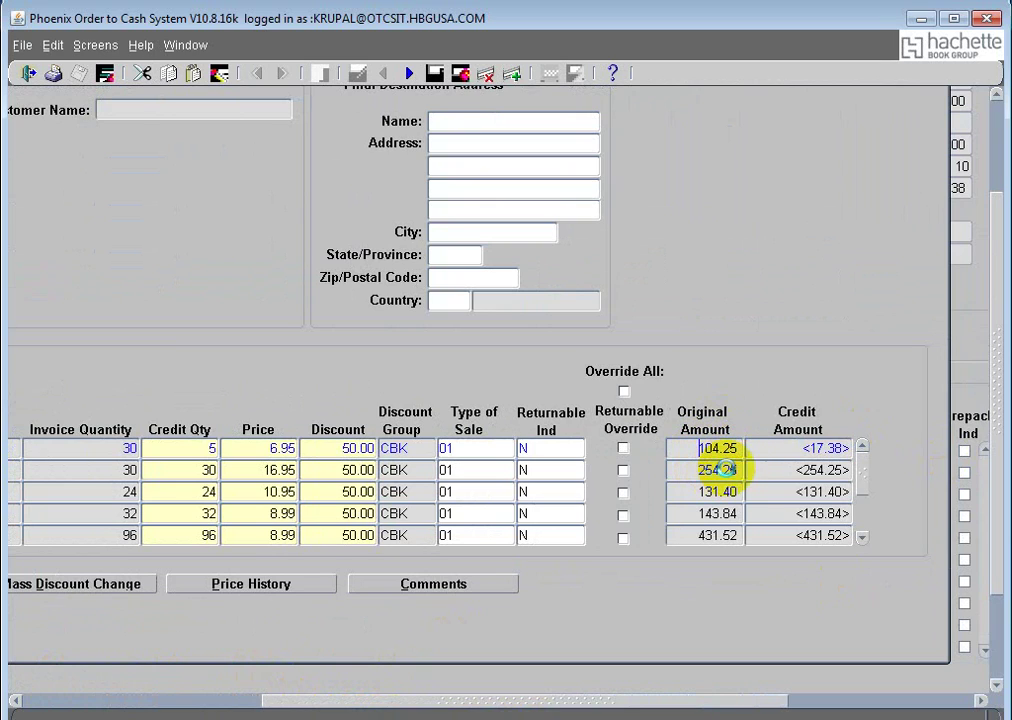
key(shift+End)
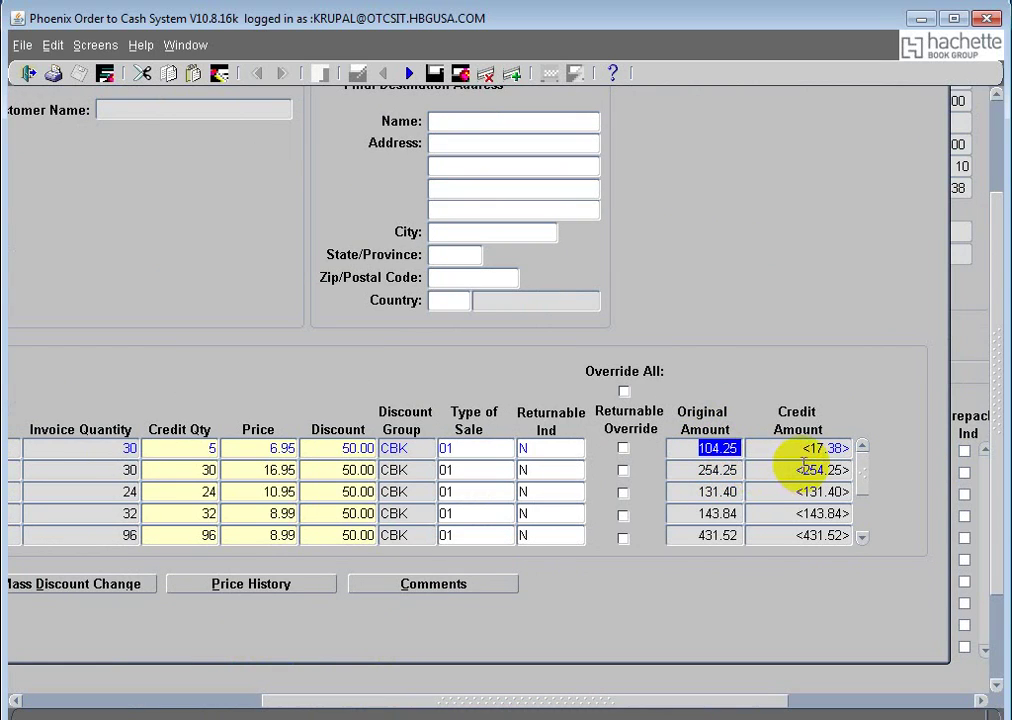
click(824, 448)
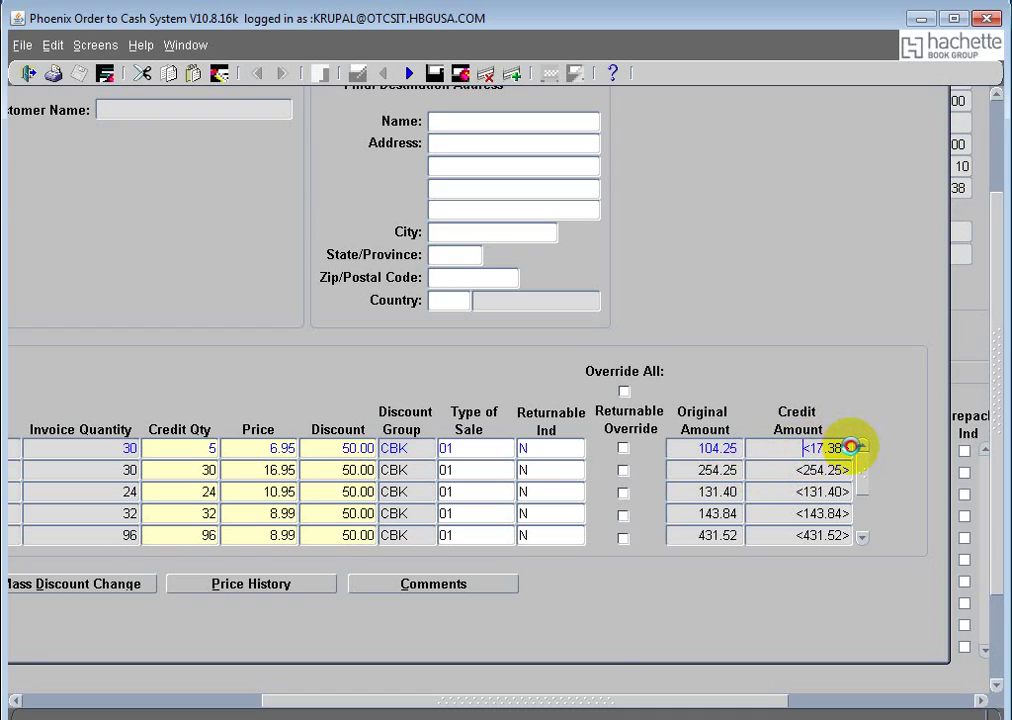
key(shift+End)
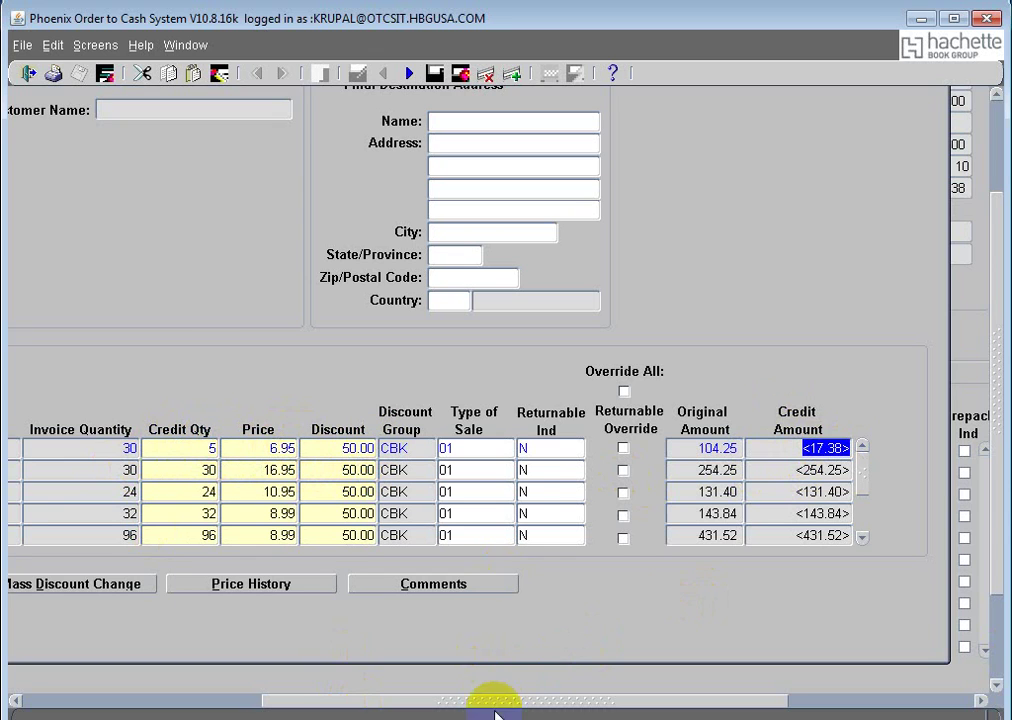
drag(513, 706, 290, 708)
drag(996, 521, 1003, 409)
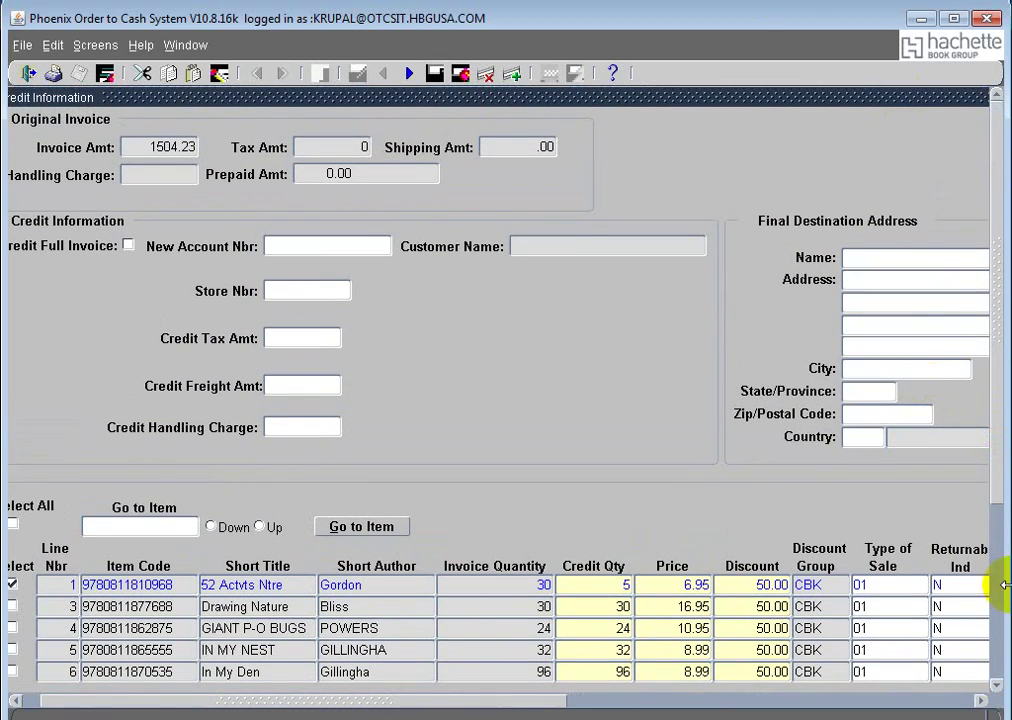
drag(336, 701, 294, 700)
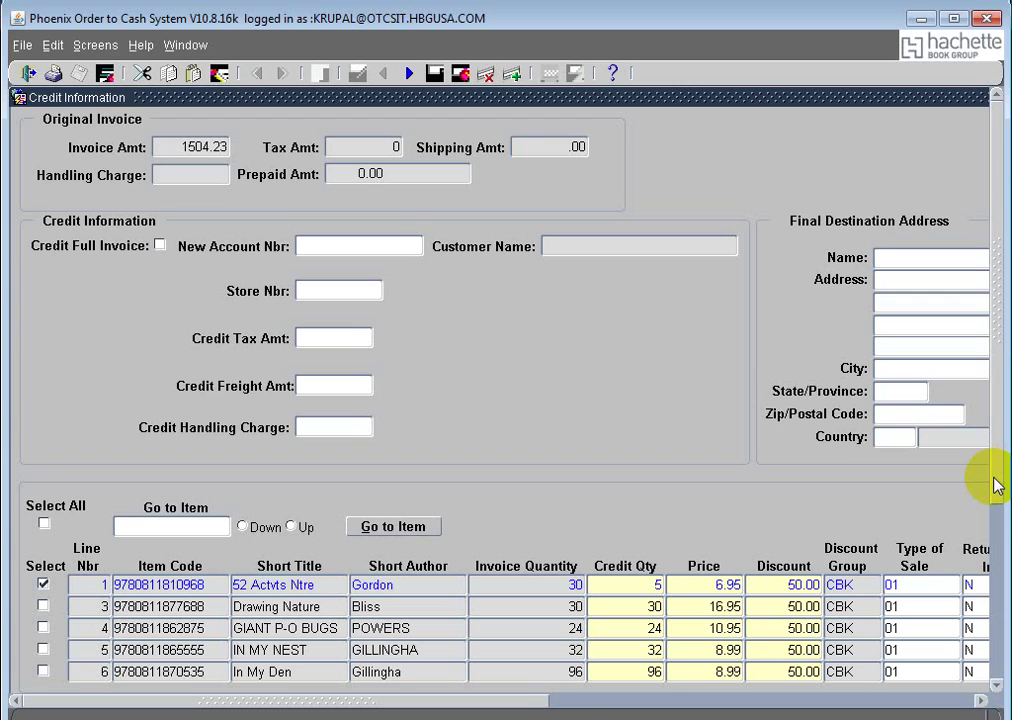
click(351, 244)
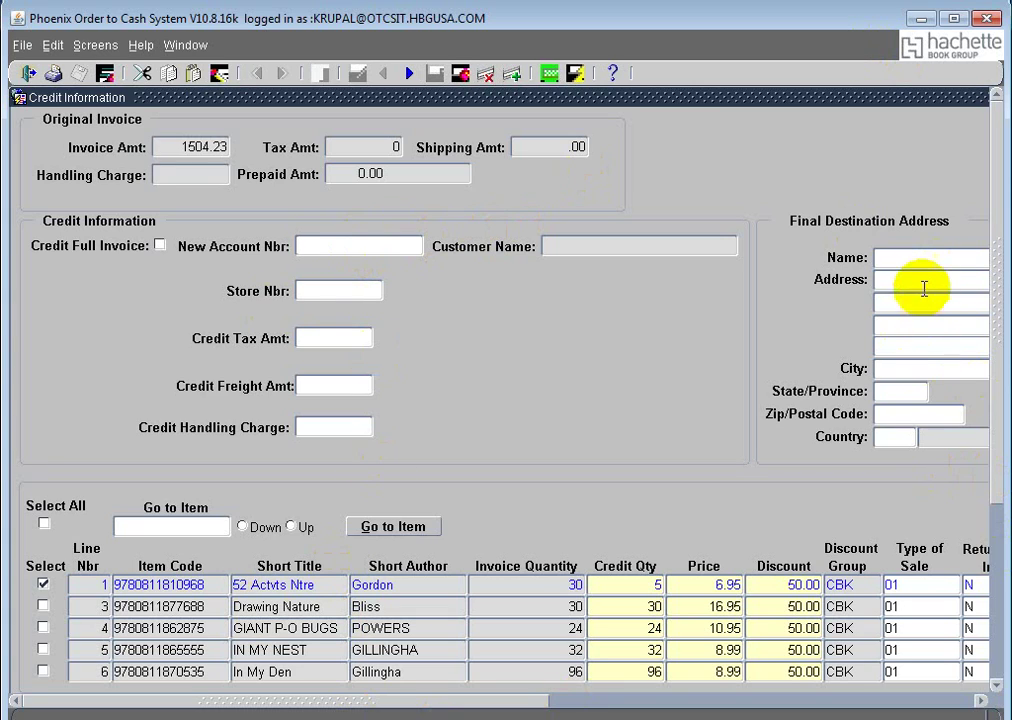
click(917, 256)
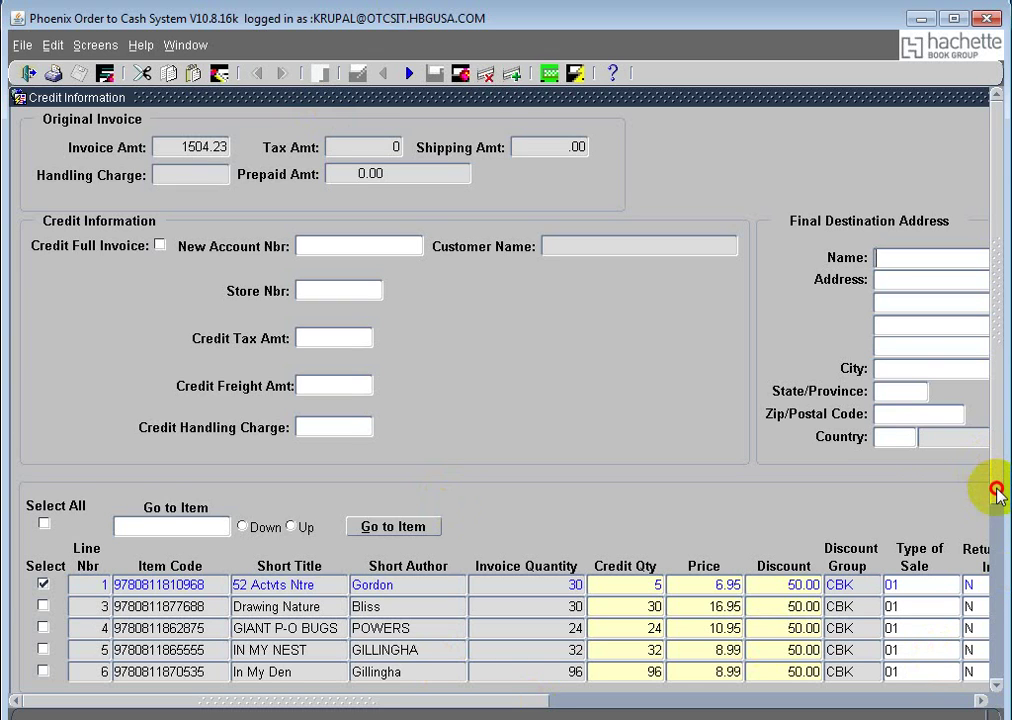
drag(996, 486, 1000, 592)
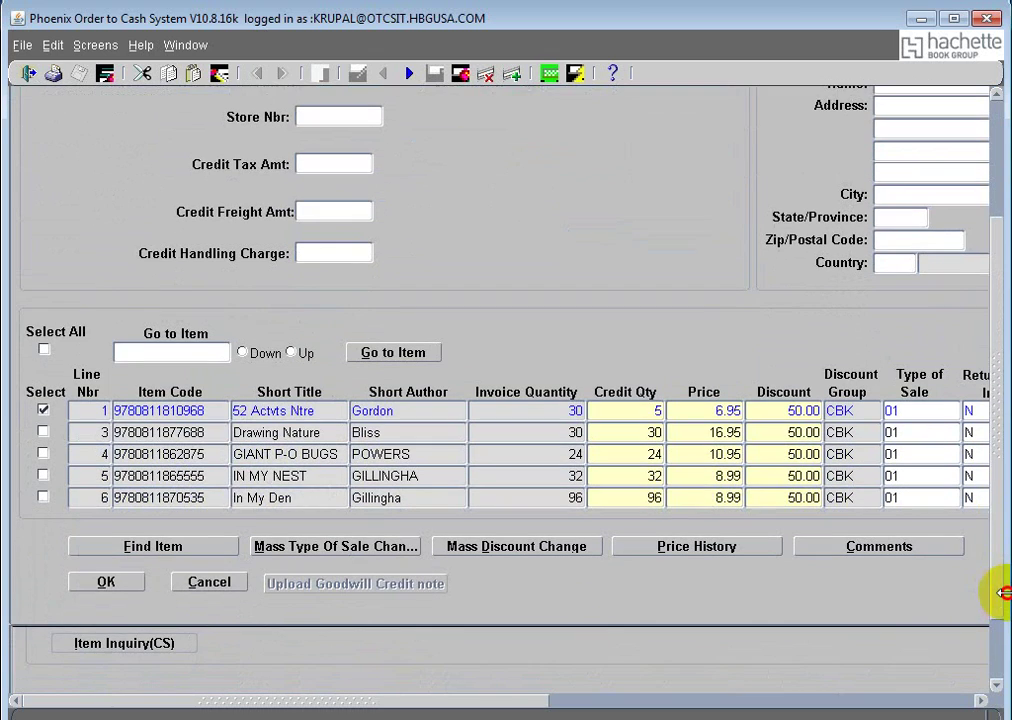
Step: Open the Credit Comment window showing the 08-OCT-2013 Support Service comment
click(838, 553)
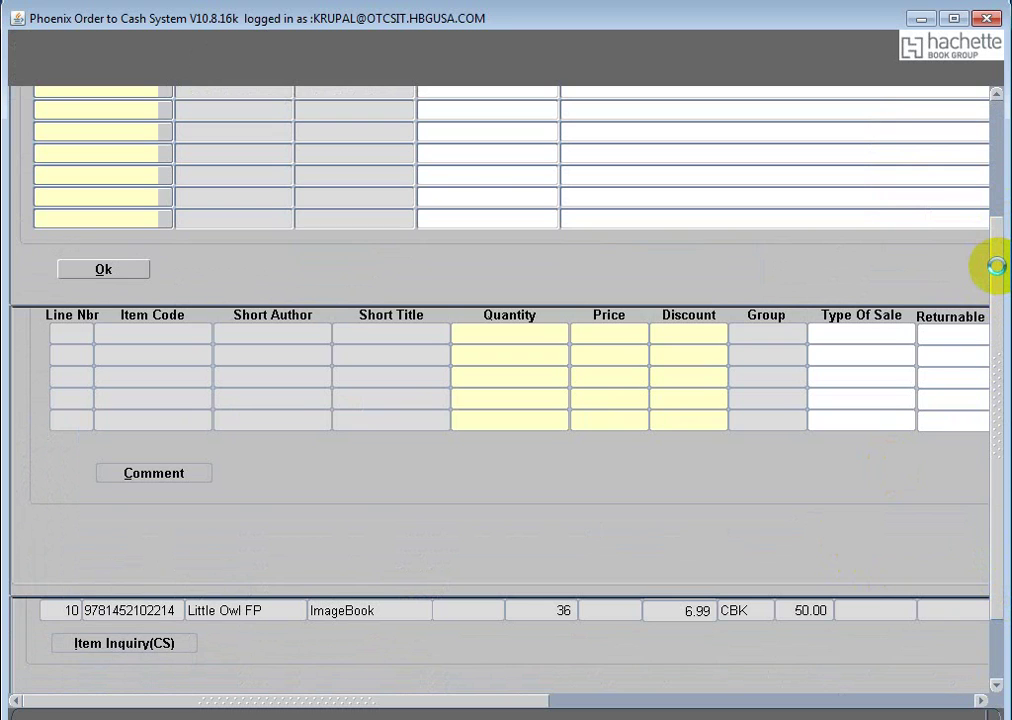
drag(997, 262, 997, 135)
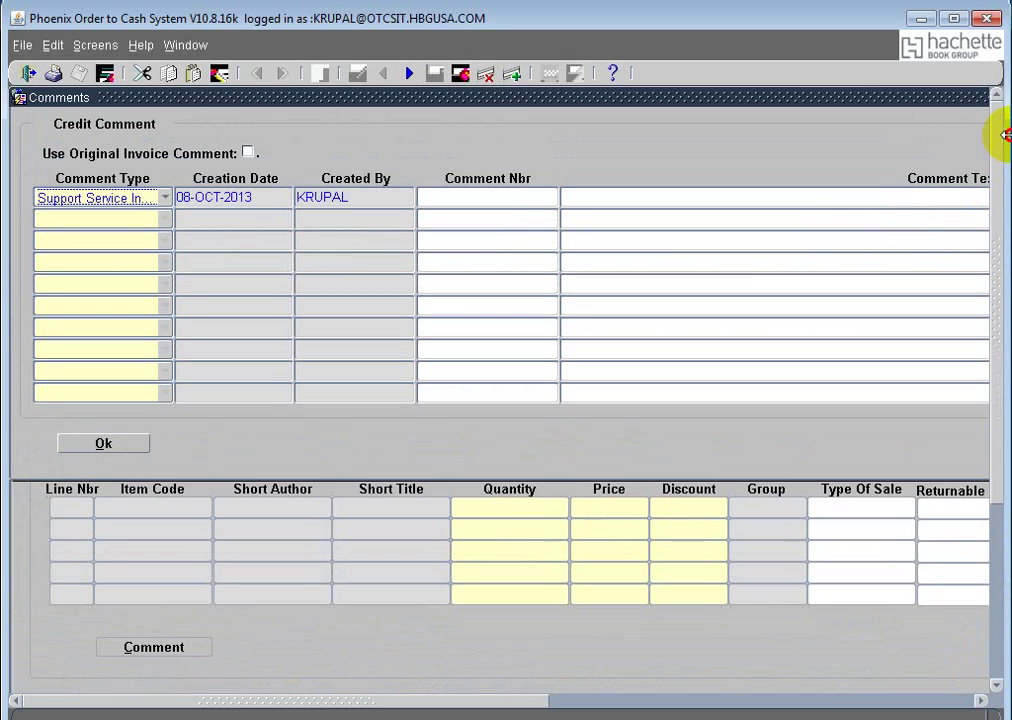
Step: Set comment type to General Comment, enter 'test credit adjustment', and save the comment
click(120, 199)
scroll(124, 176, down, 1)
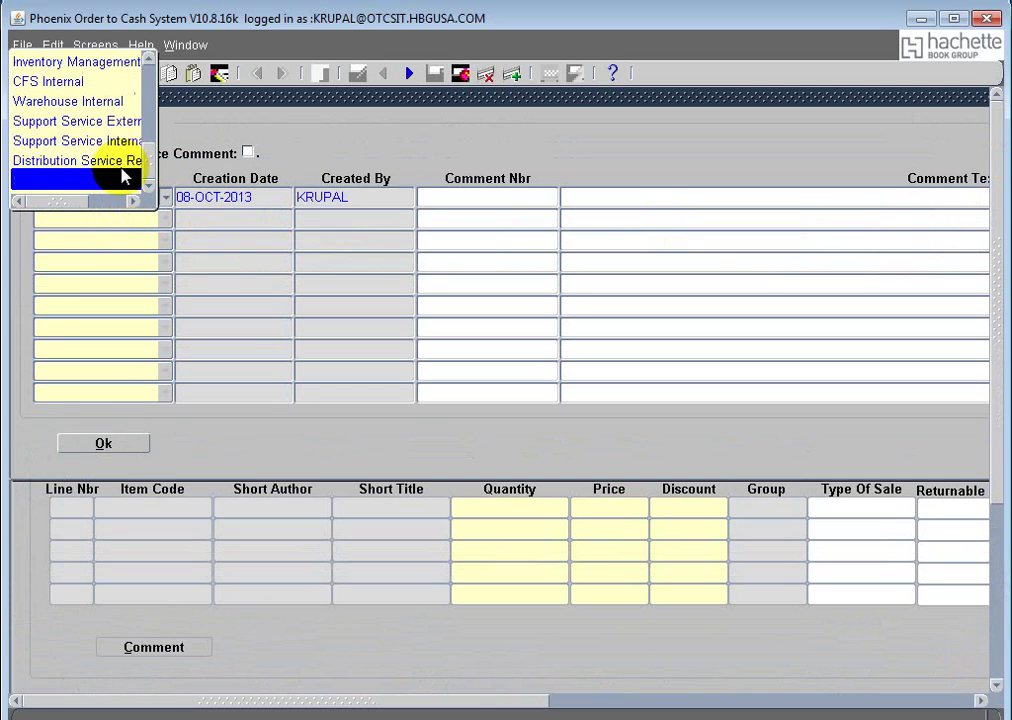
scroll(128, 162, up, 2)
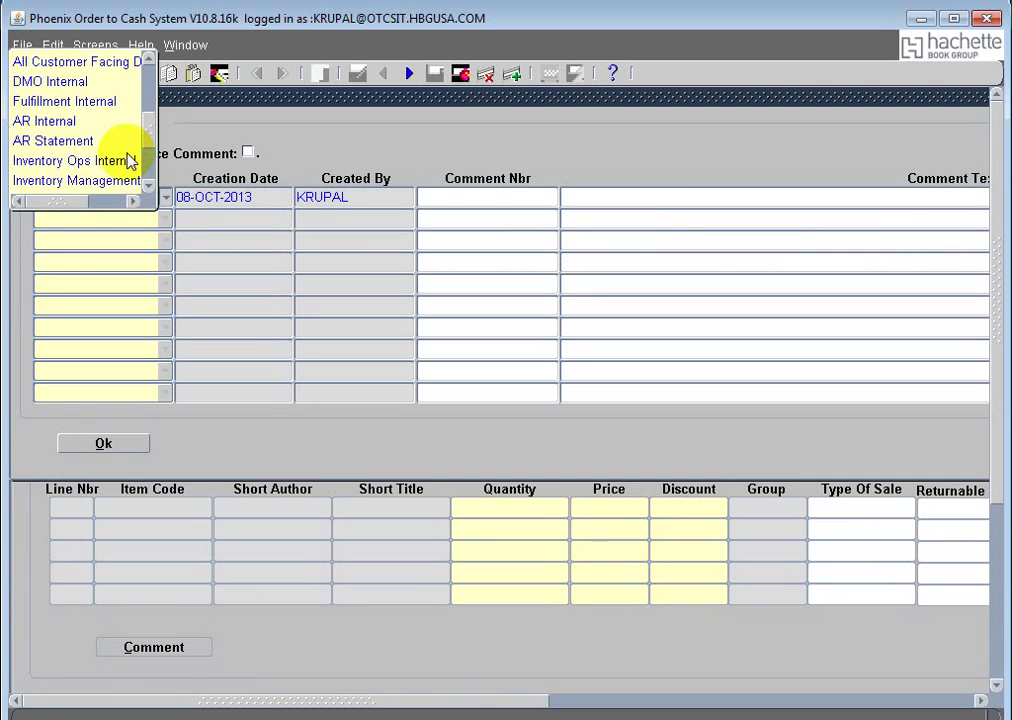
scroll(130, 162, up, 3)
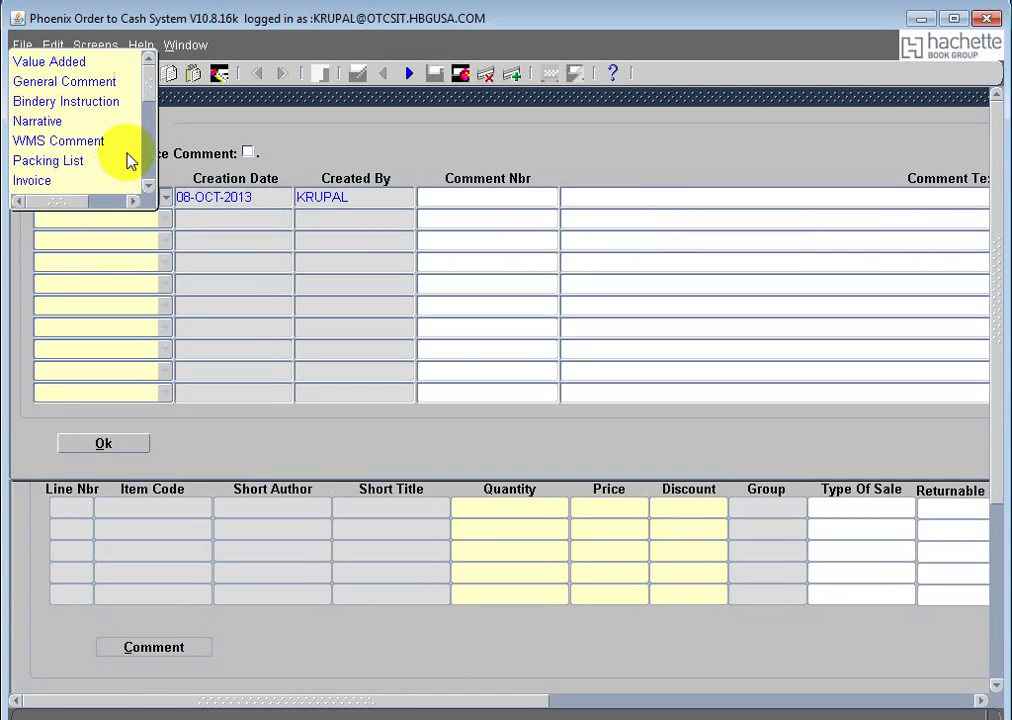
scroll(128, 162, down, 1)
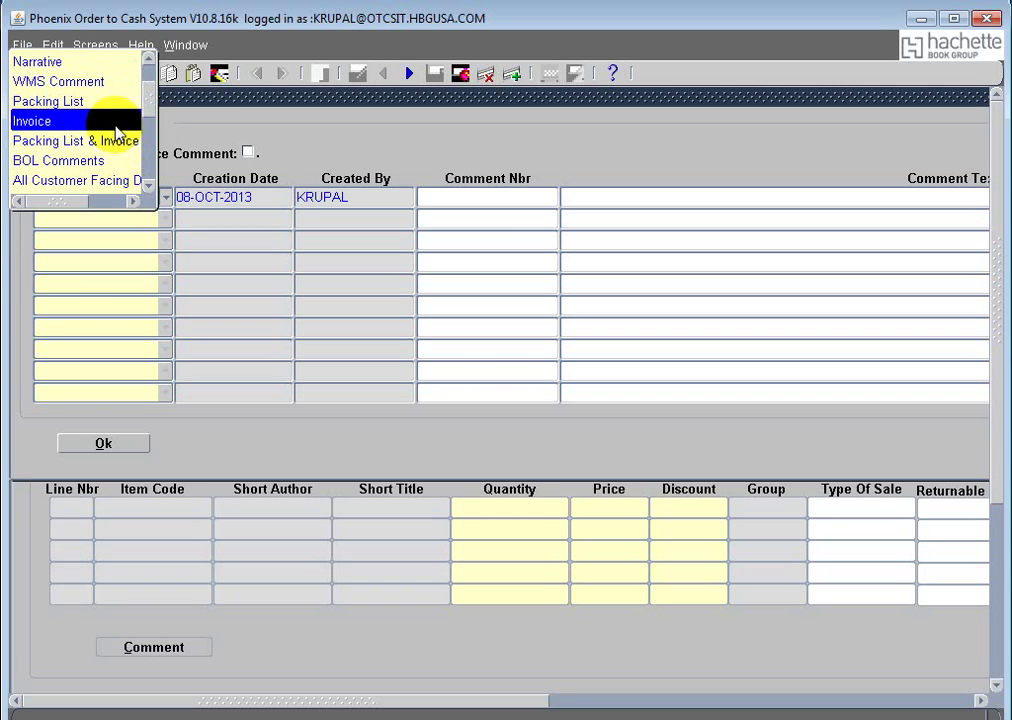
click(88, 122)
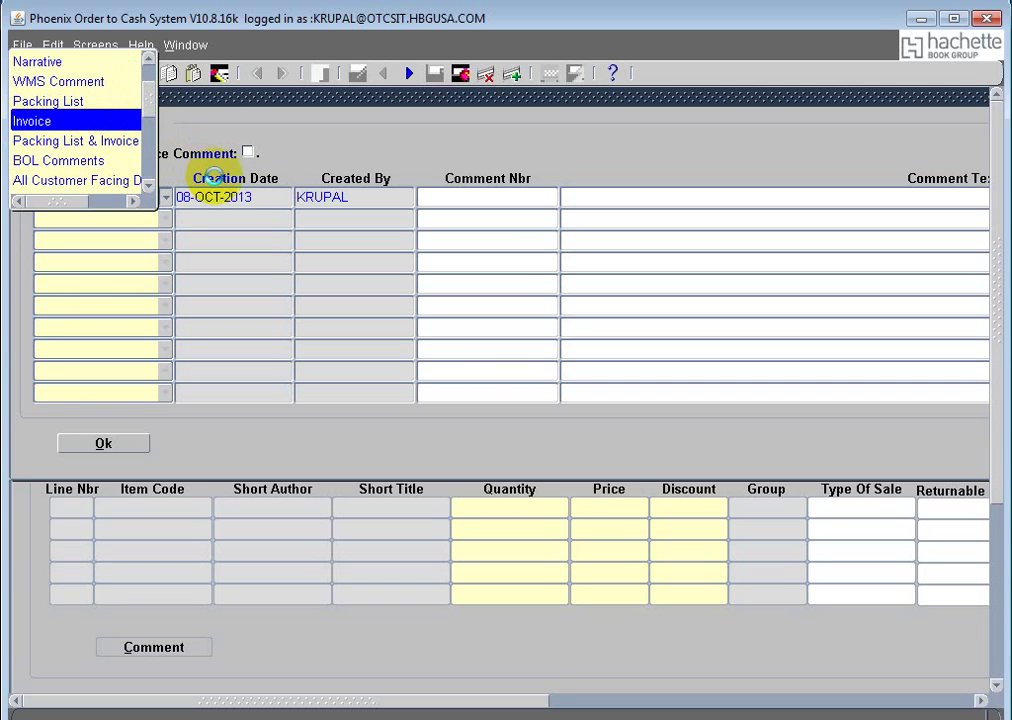
click(166, 203)
scroll(104, 178, up, 1)
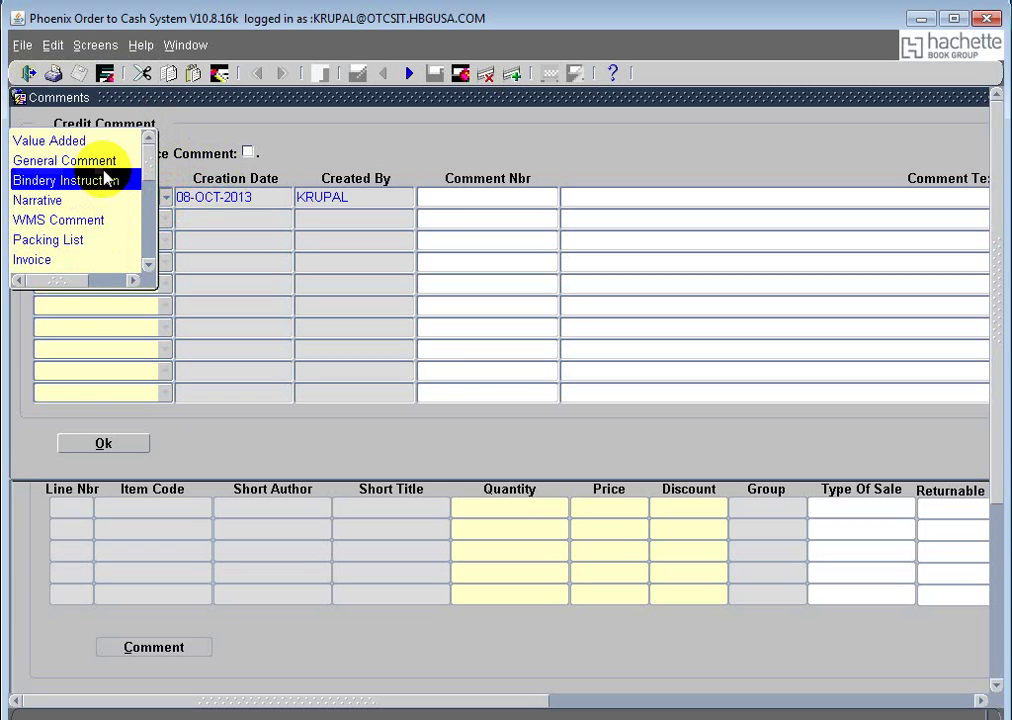
click(106, 162)
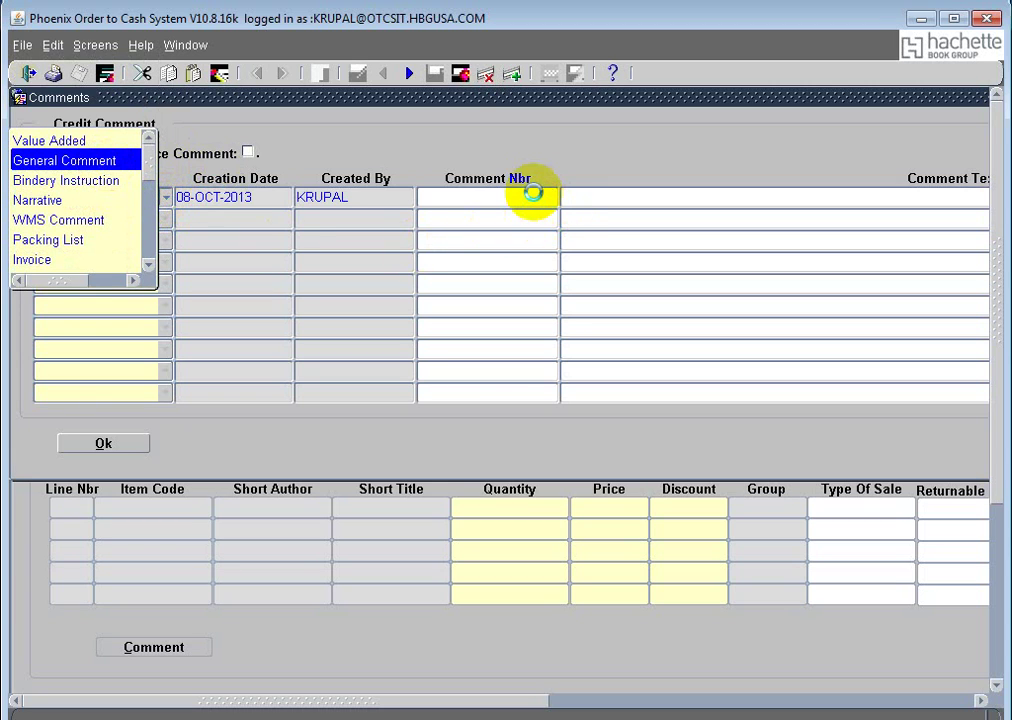
click(599, 196)
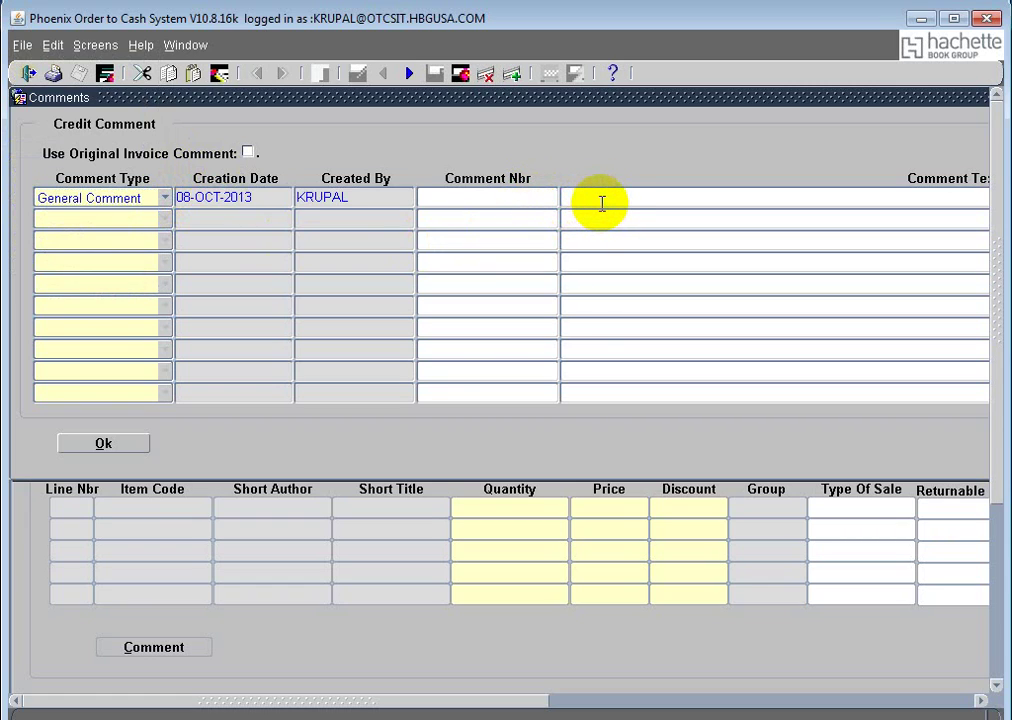
text(test credit adjustm)
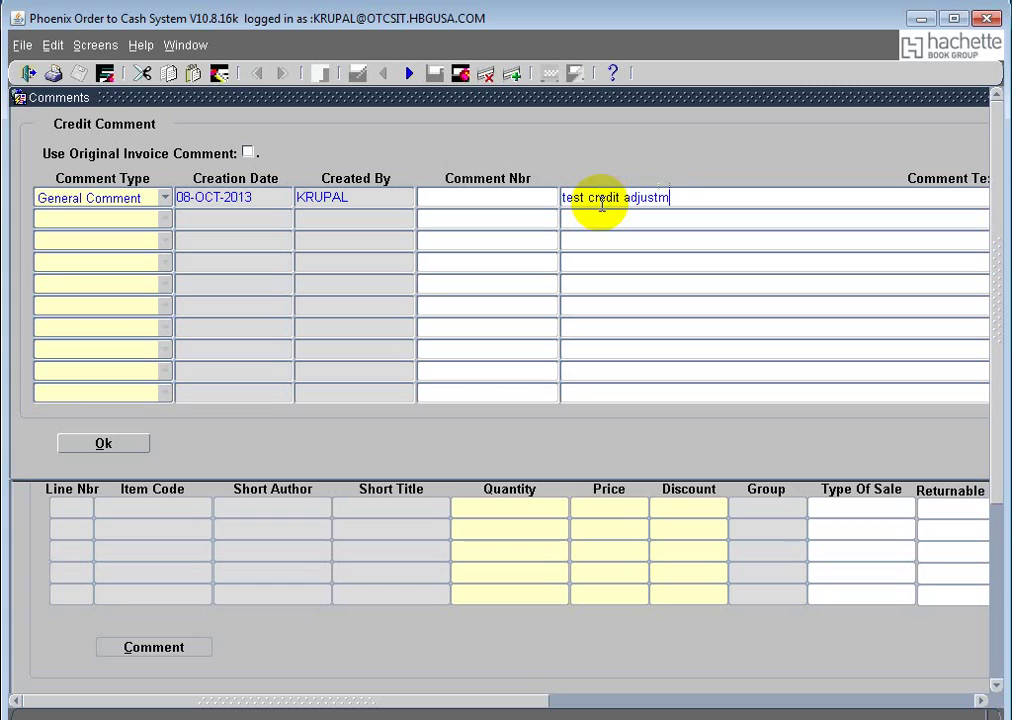
text(ent)
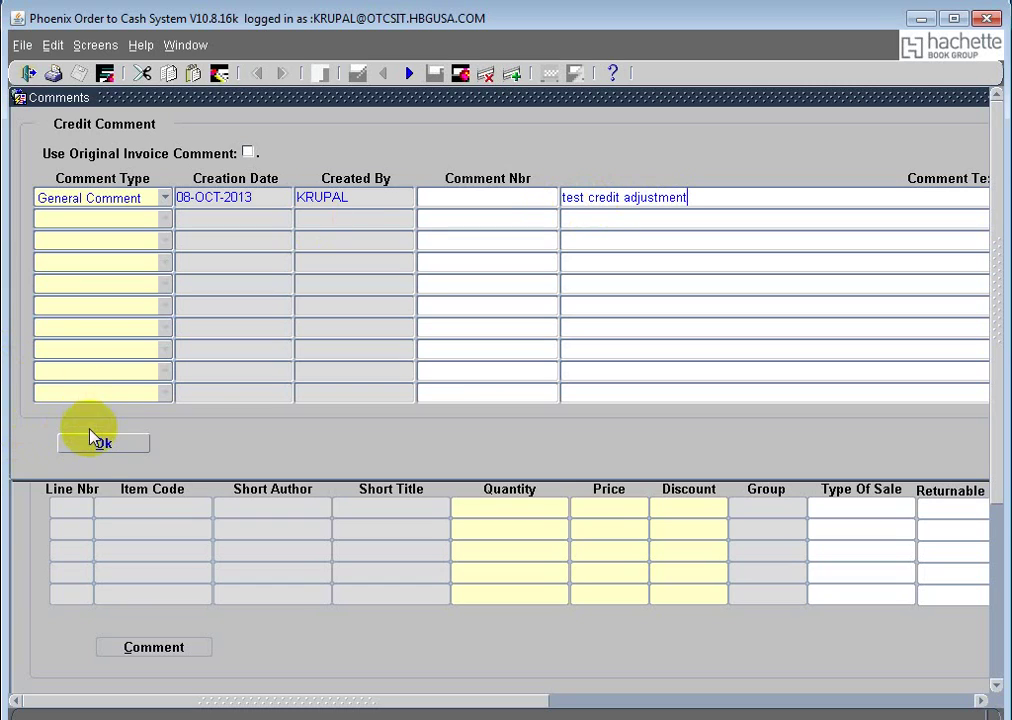
click(92, 440)
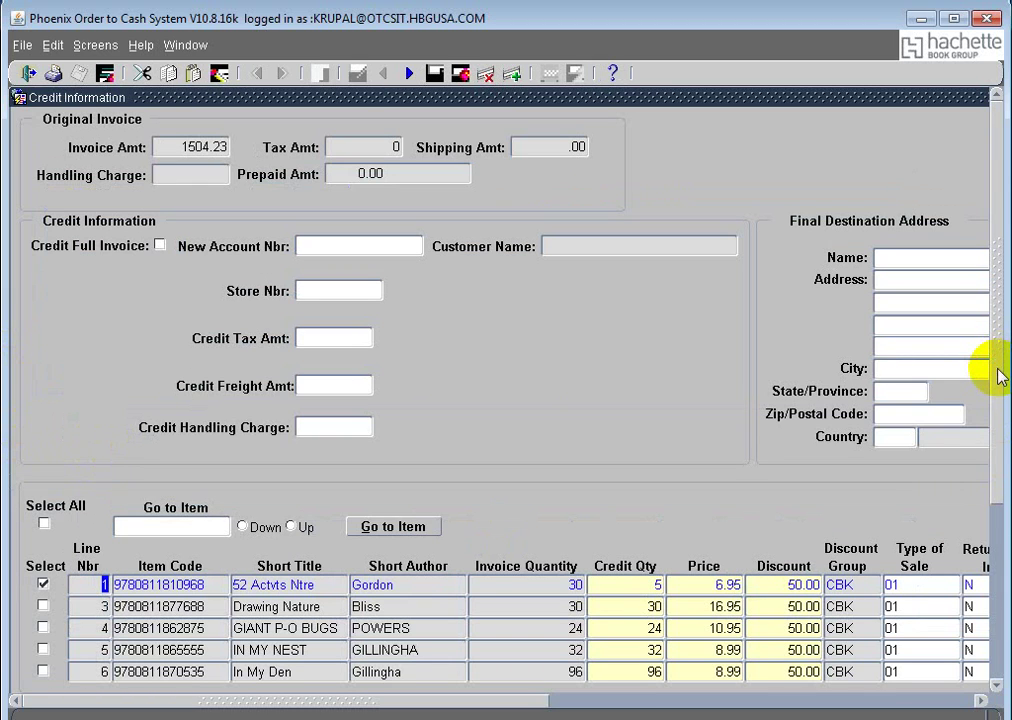
Step: Confirm the Credit Information form, generating a credit line of 5 units of 52 Actvts Ntre at 6.95
drag(997, 368, 1001, 524)
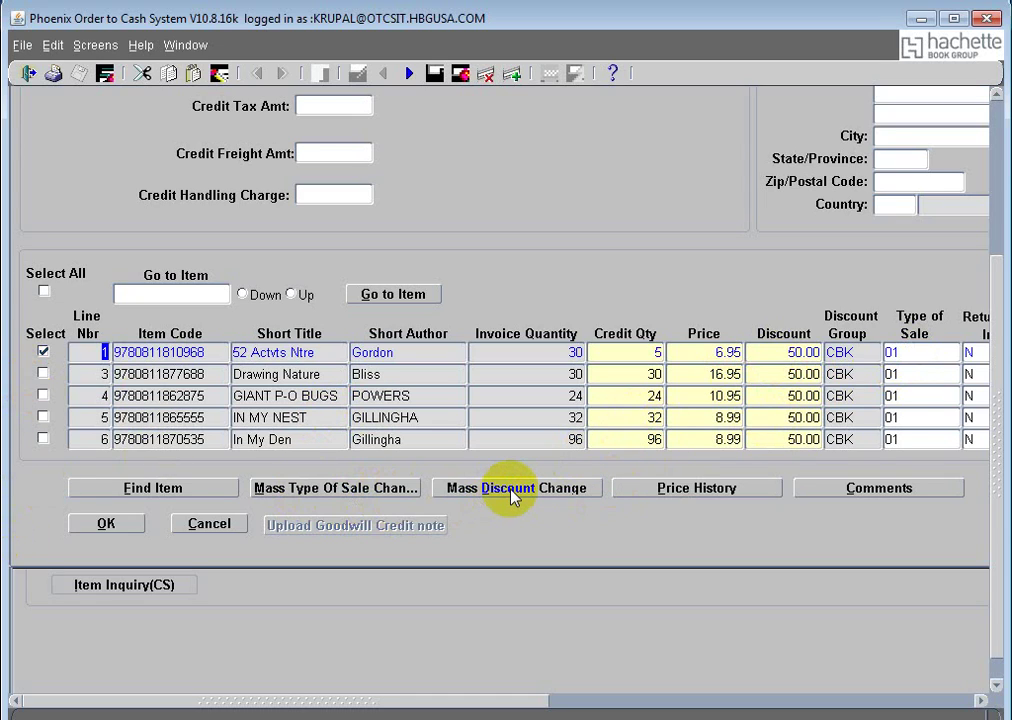
click(108, 526)
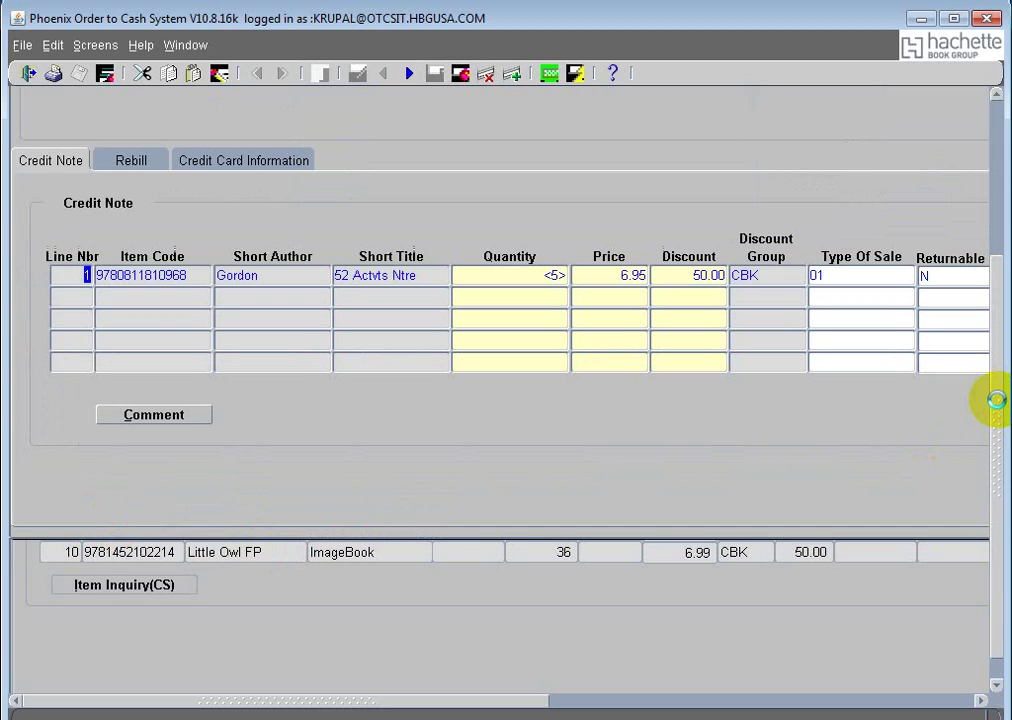
Step: Submit the Perform Credit & Rebill form, creating credit note 91176 on HOLD for 17.38, and select its number
drag(997, 400, 996, 190)
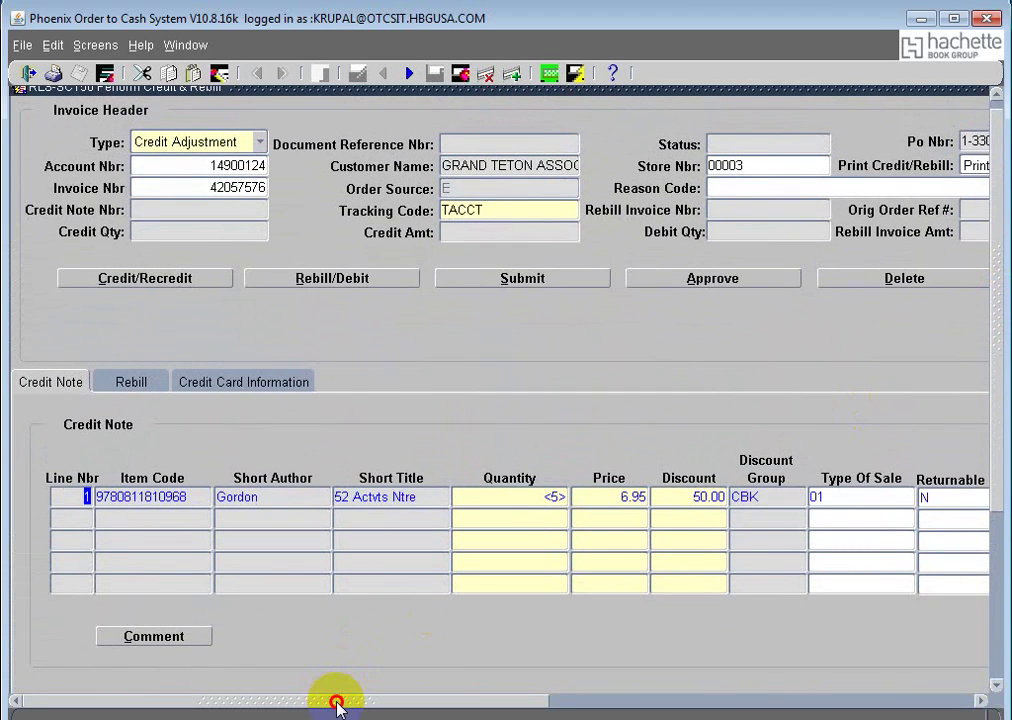
drag(337, 705, 7, 578)
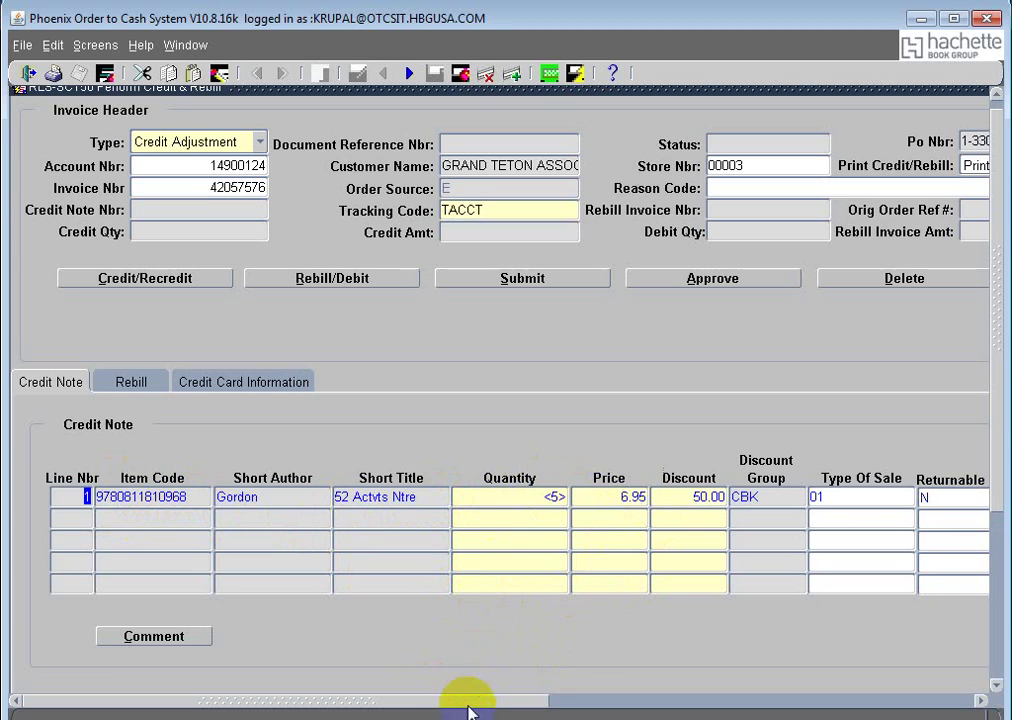
drag(487, 706, 574, 705)
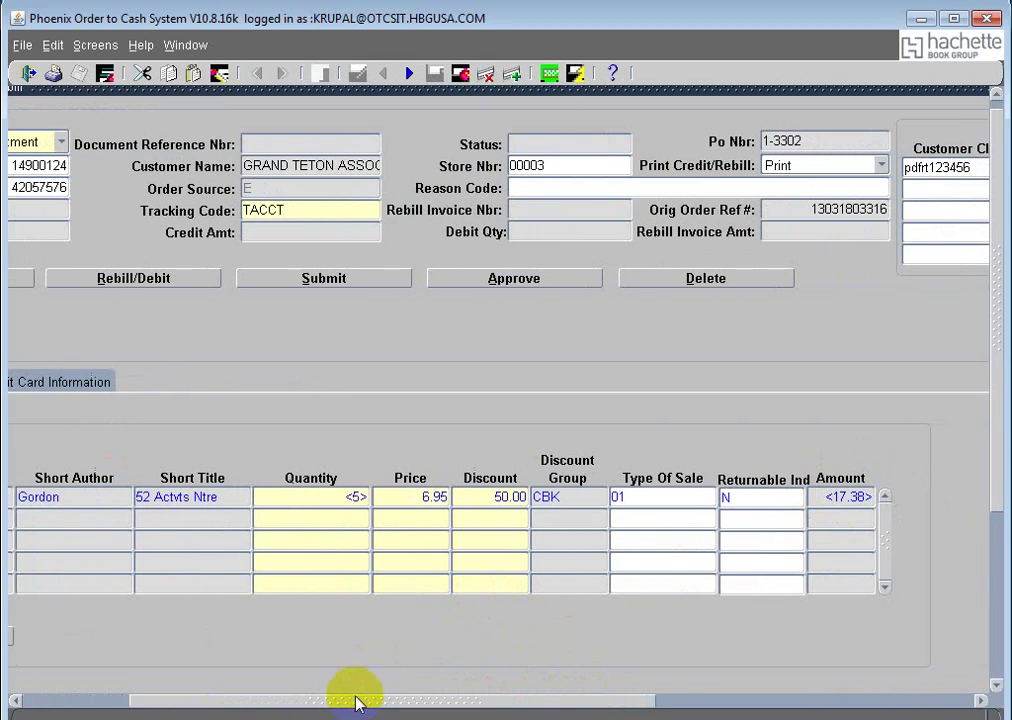
drag(290, 705, 314, 702)
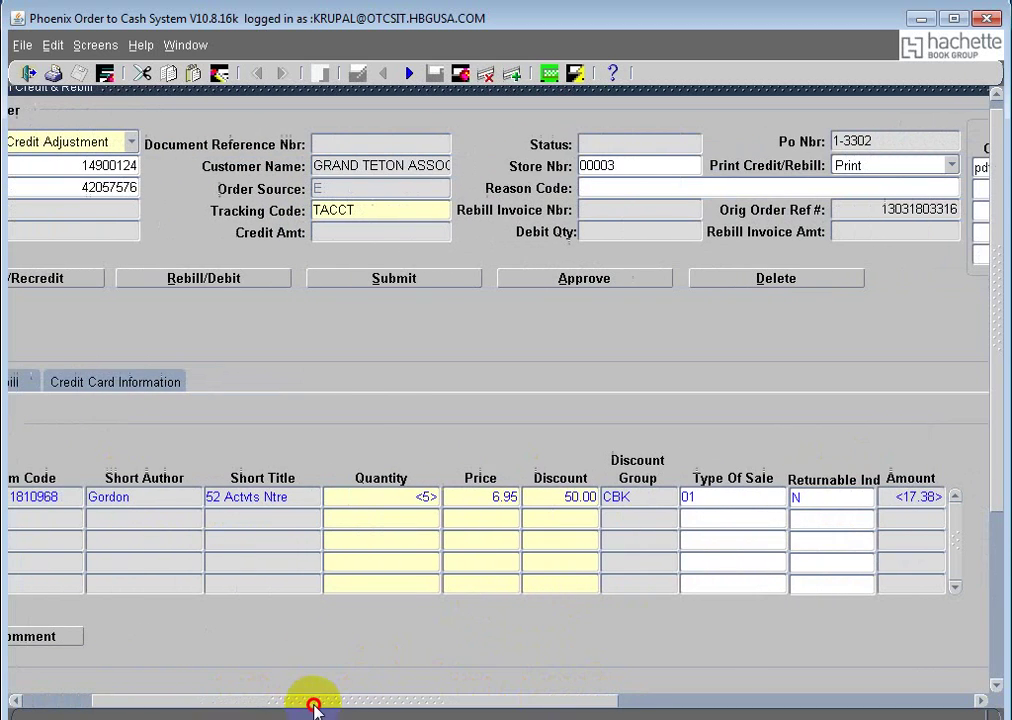
click(398, 281)
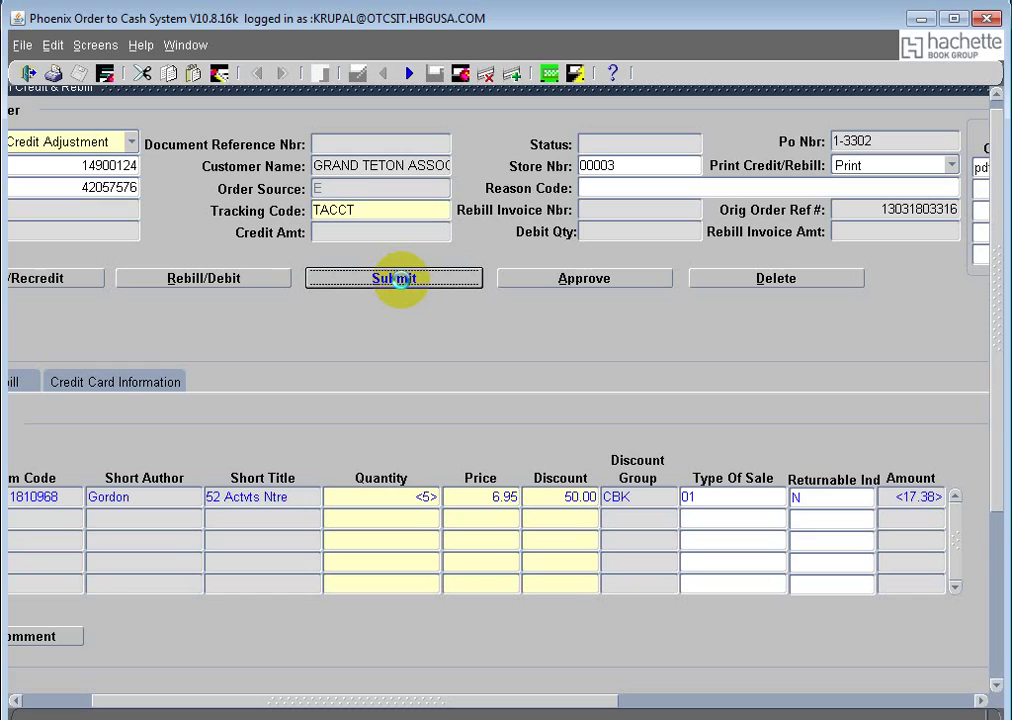
click(397, 280)
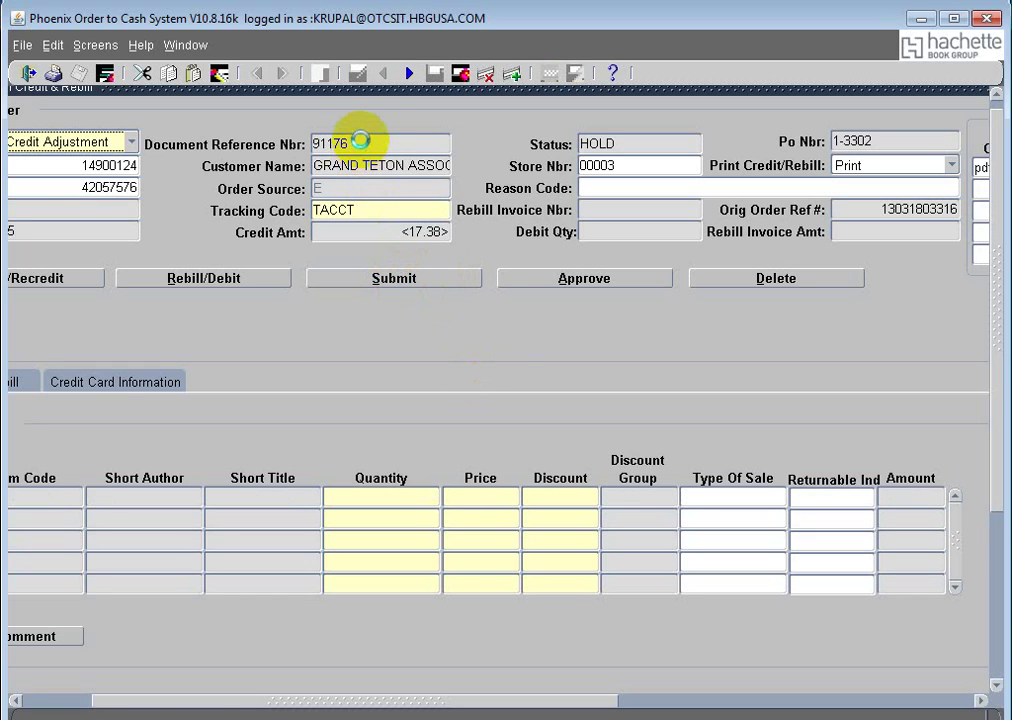
drag(358, 143, 300, 143)
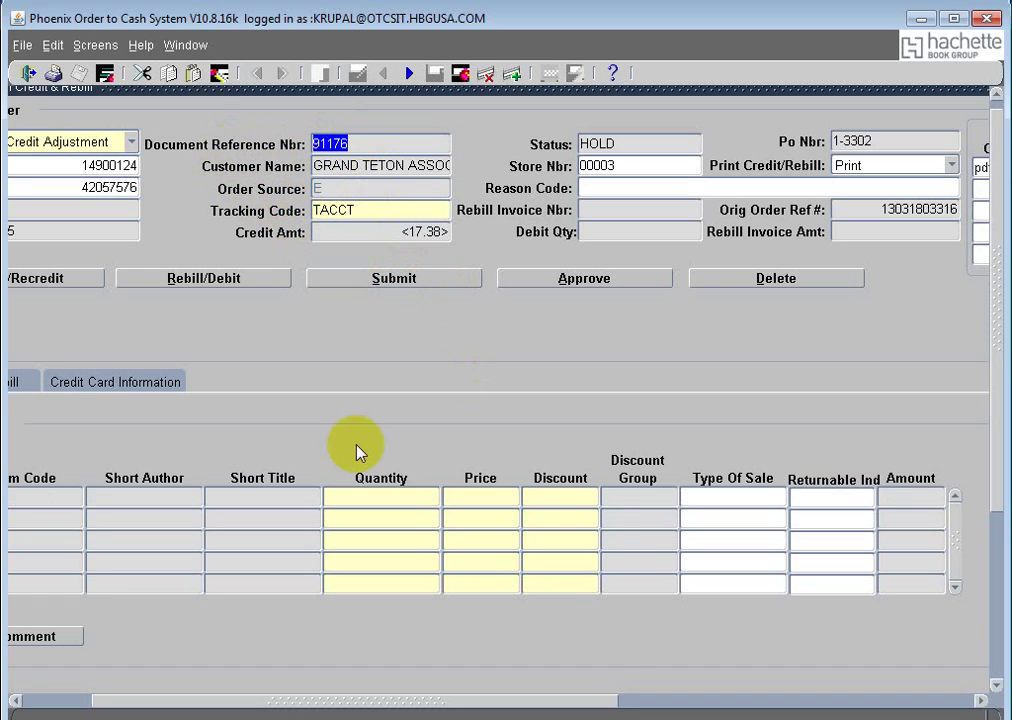
drag(578, 701, 289, 701)
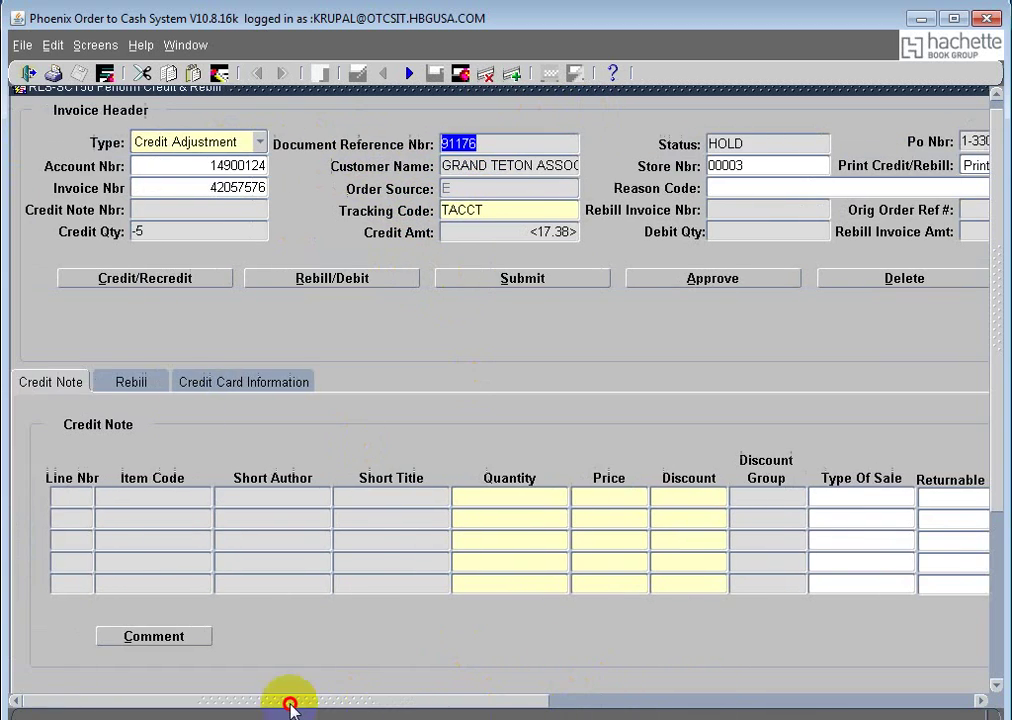
Step: Query Document Reference Nbr 91176 in View Invoice & Credit Note to display the held Adjustment Credit Note
click(190, 45)
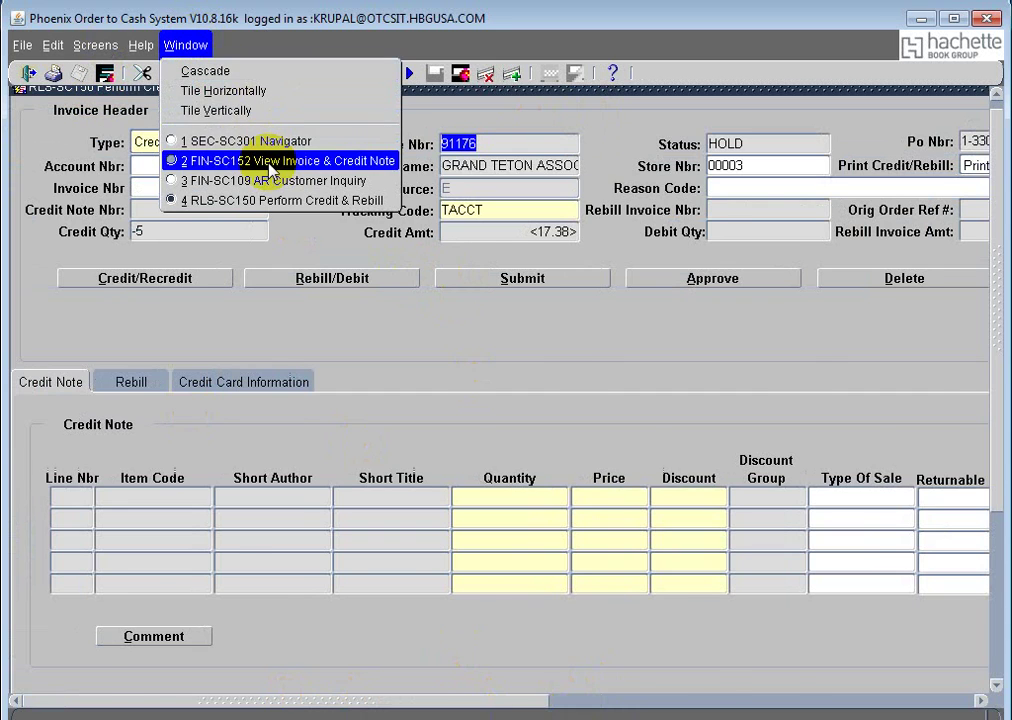
click(260, 158)
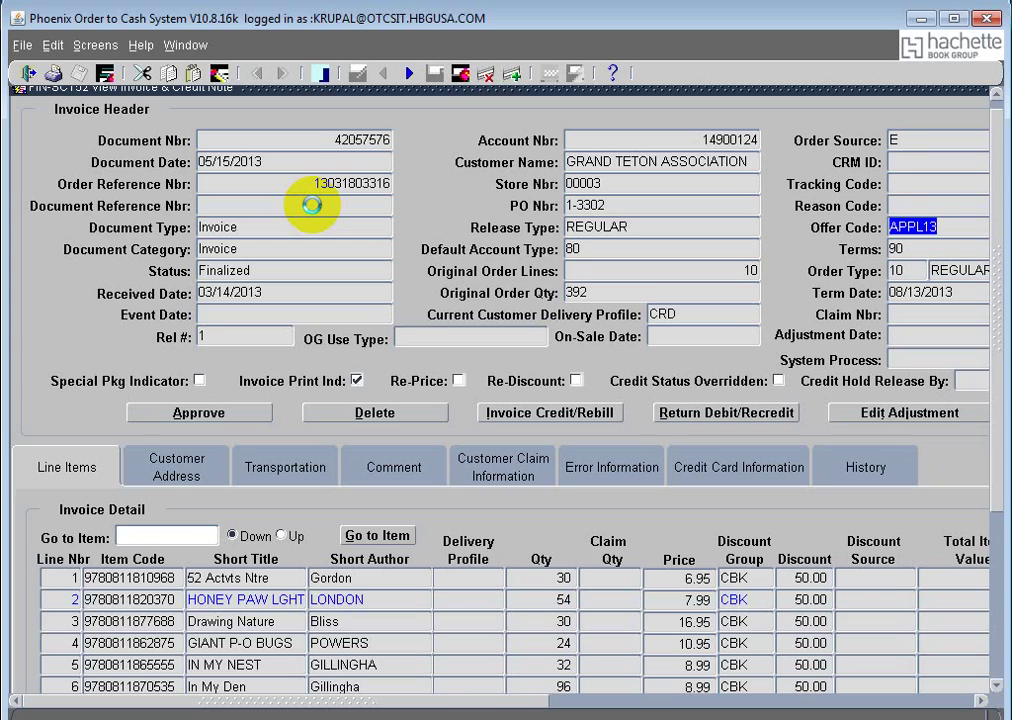
click(311, 204)
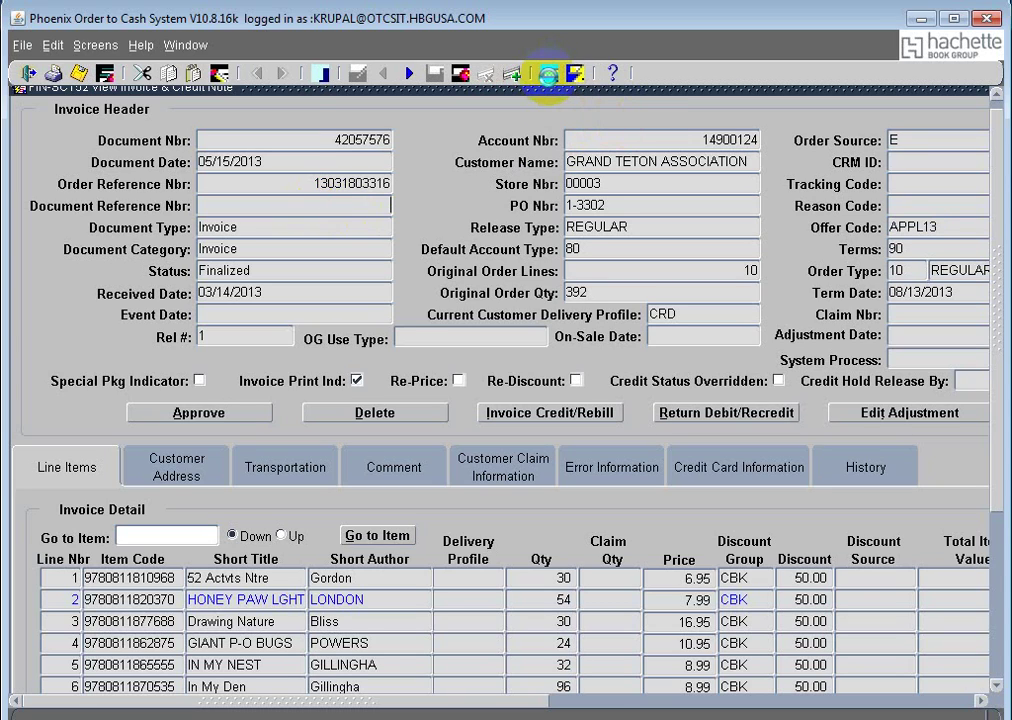
click(548, 74)
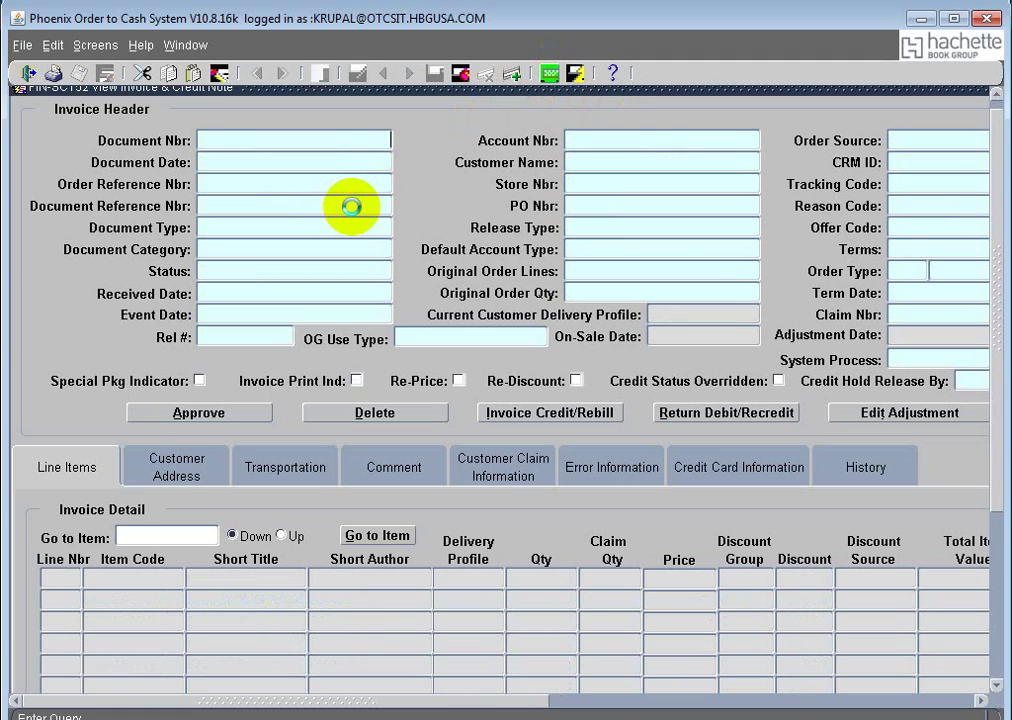
click(351, 206)
text(91176)
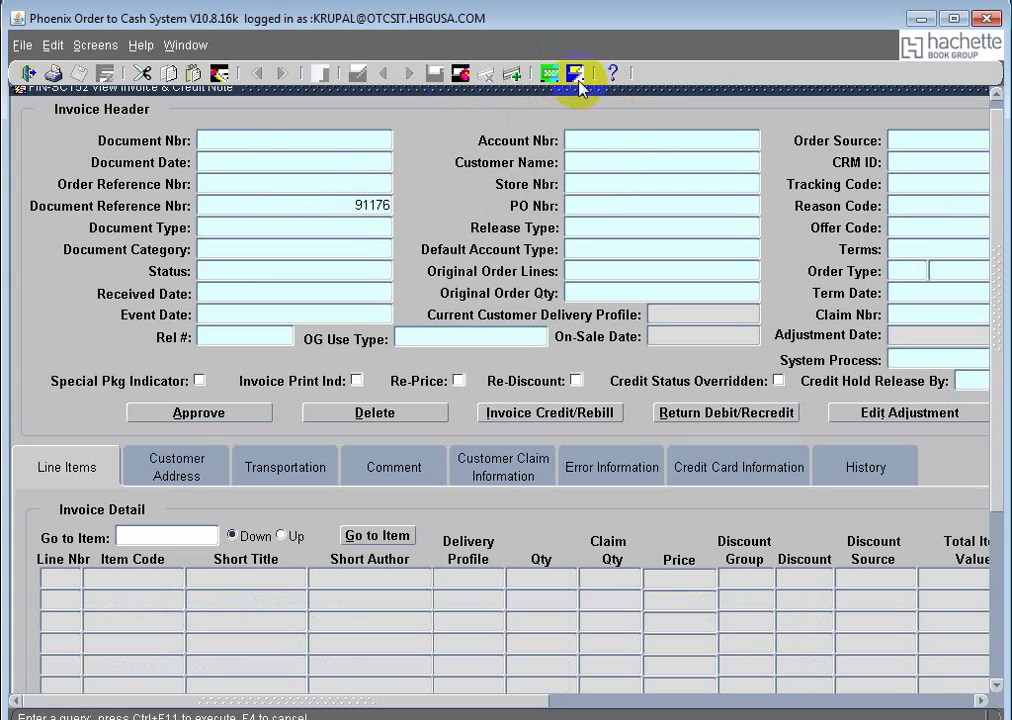
click(576, 73)
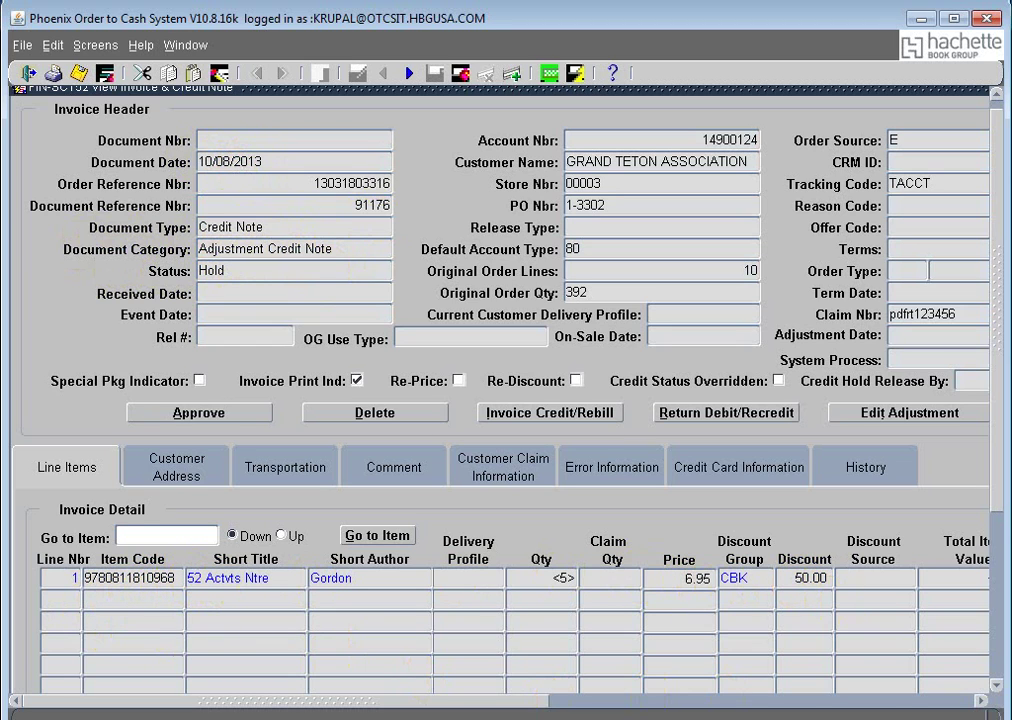
drag(289, 703, 549, 702)
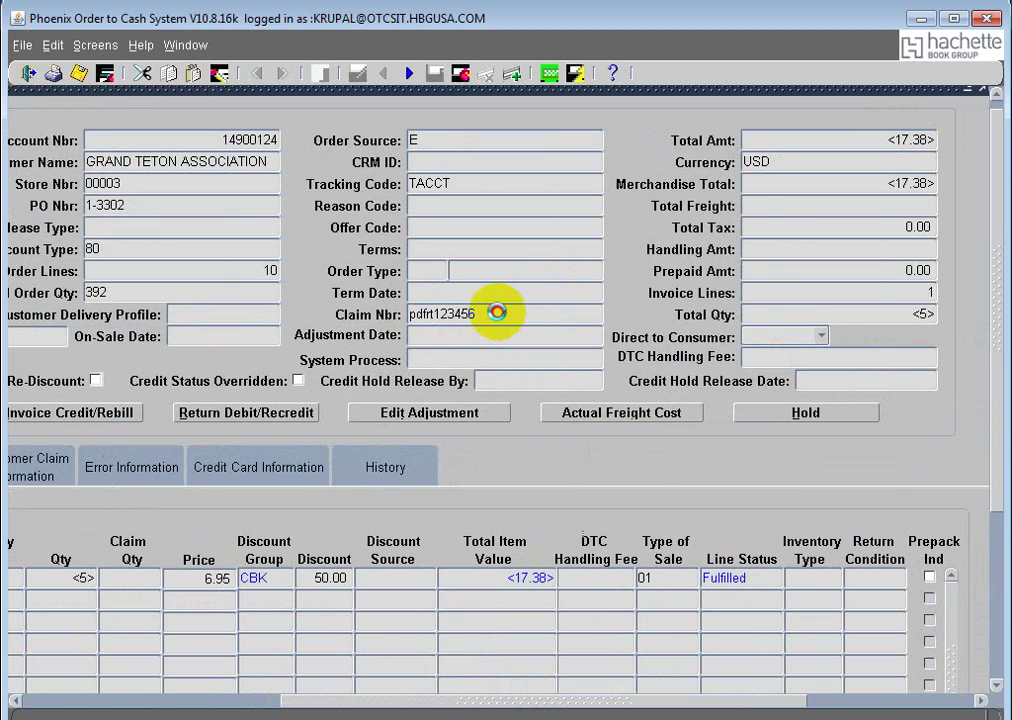
drag(500, 316, 397, 316)
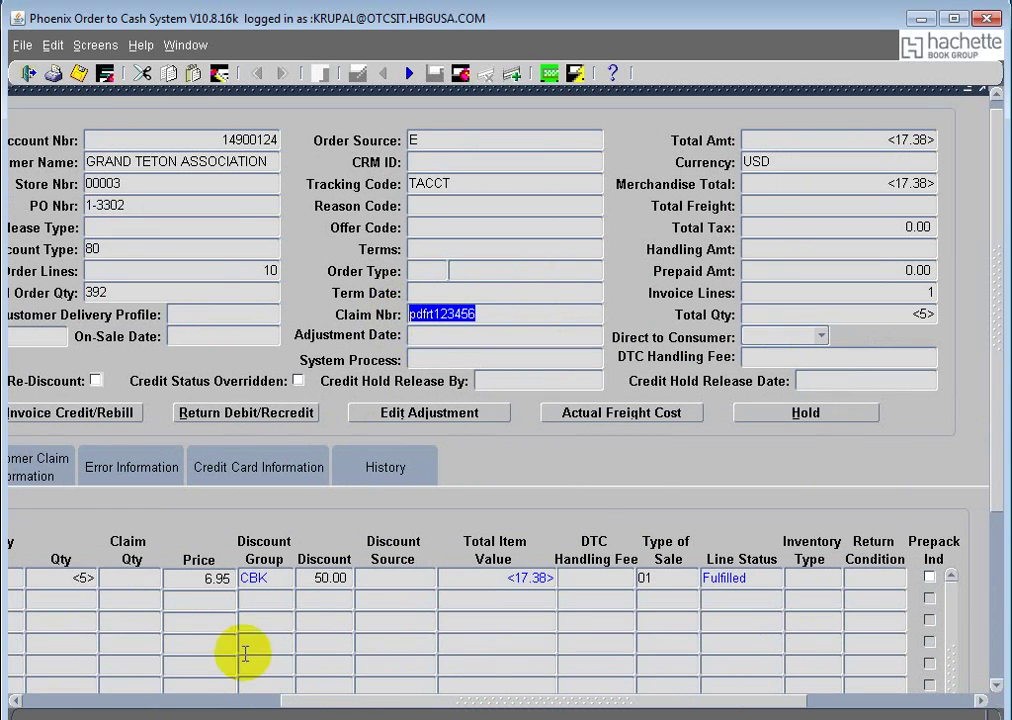
drag(463, 702, 215, 705)
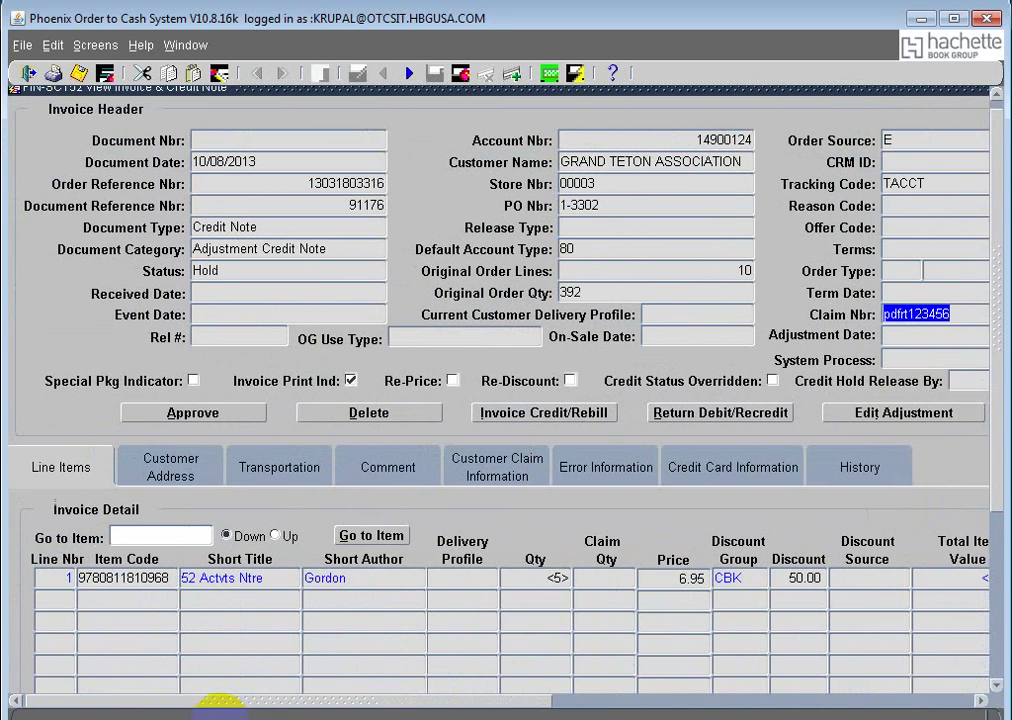
click(505, 476)
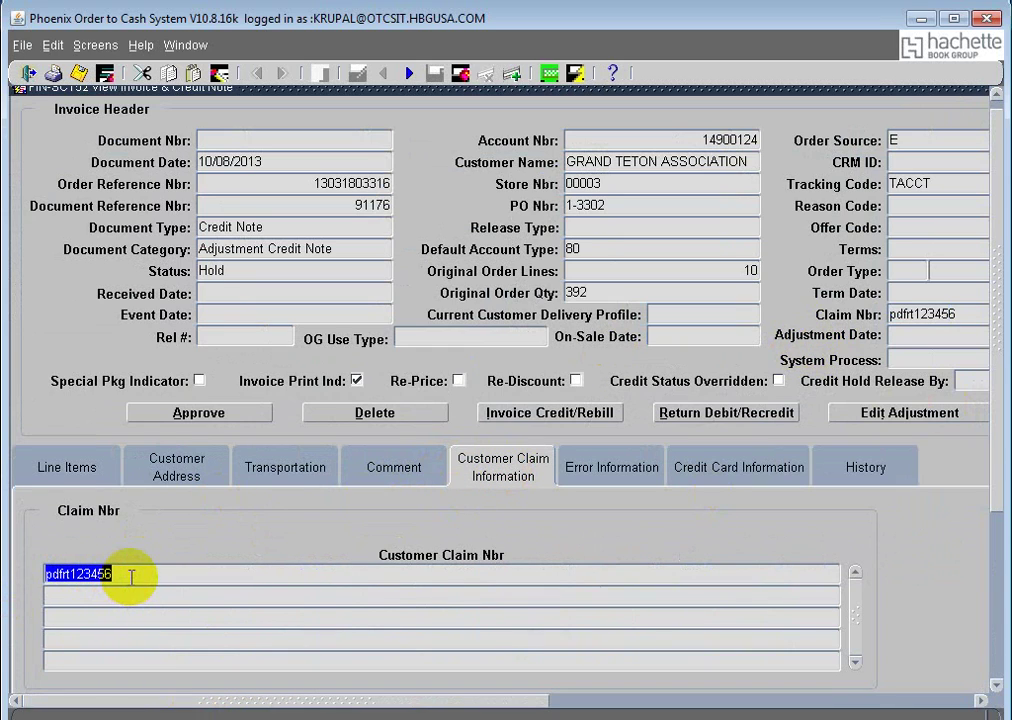
click(84, 466)
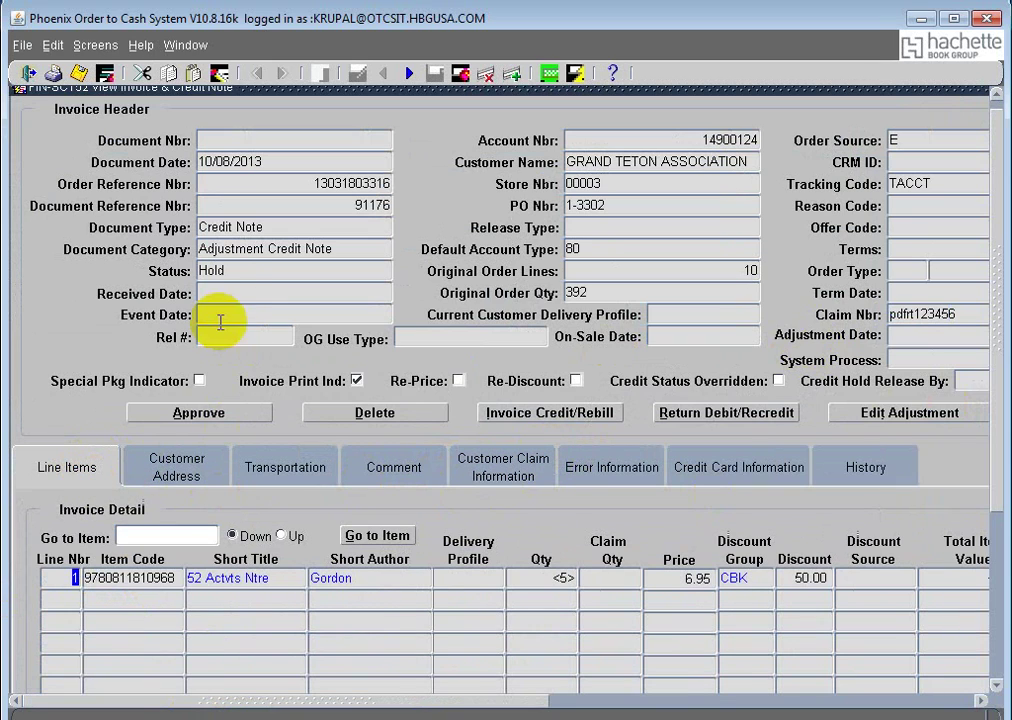
drag(235, 271, 199, 270)
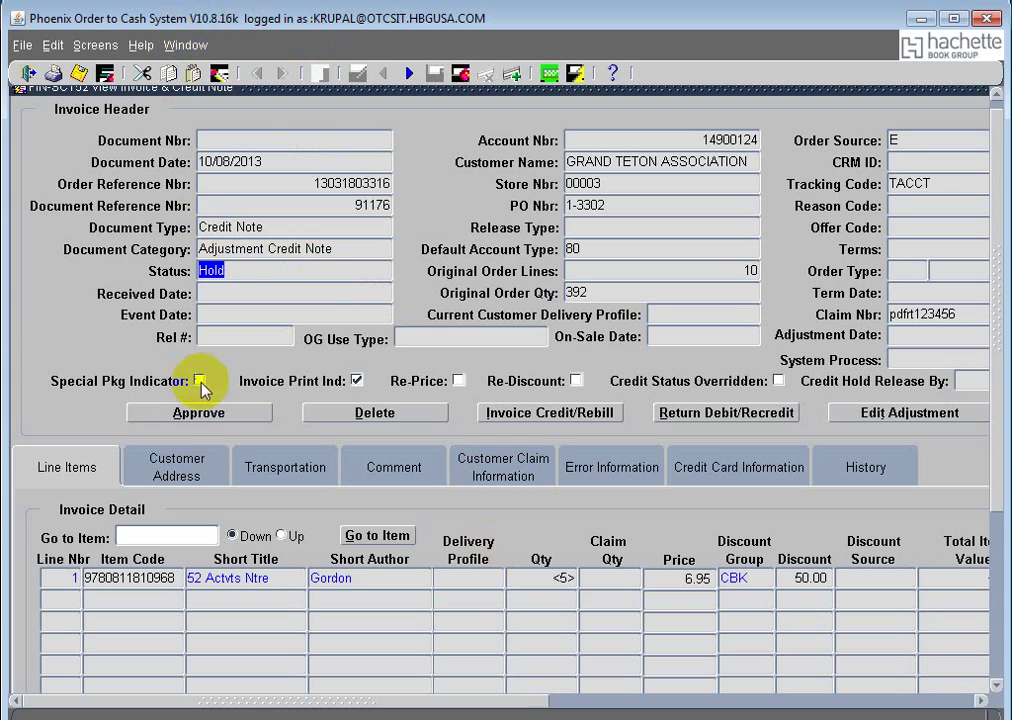
click(184, 45)
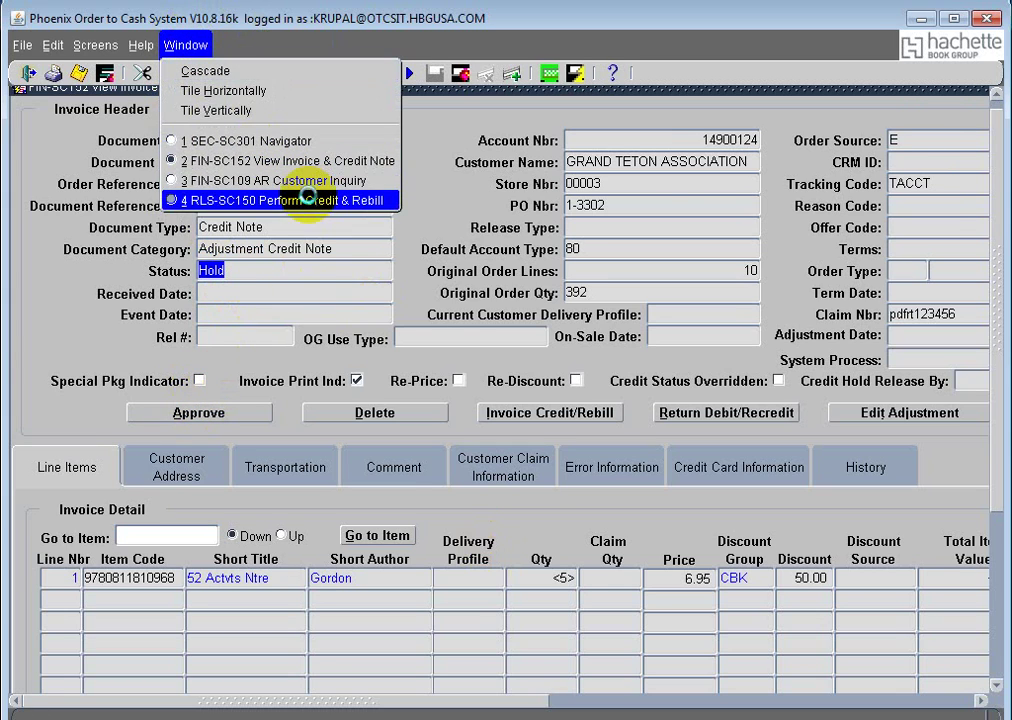
Step: Bring Perform Credit & Rebill to the front and confirm document 91176 is on HOLD for 17.38
click(264, 200)
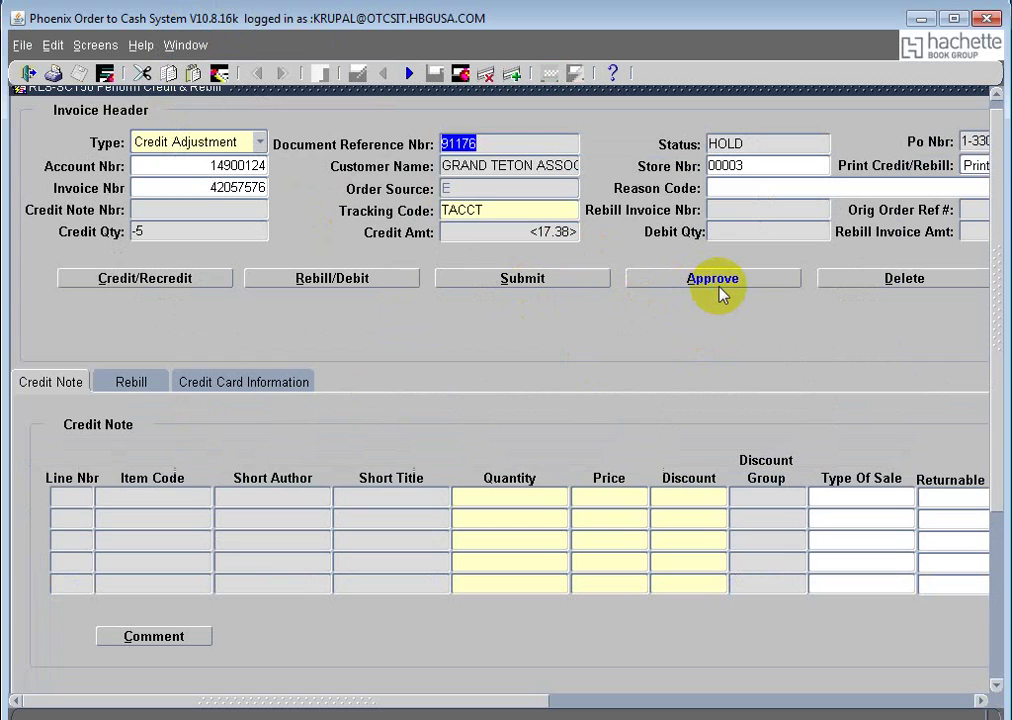
drag(745, 143, 697, 145)
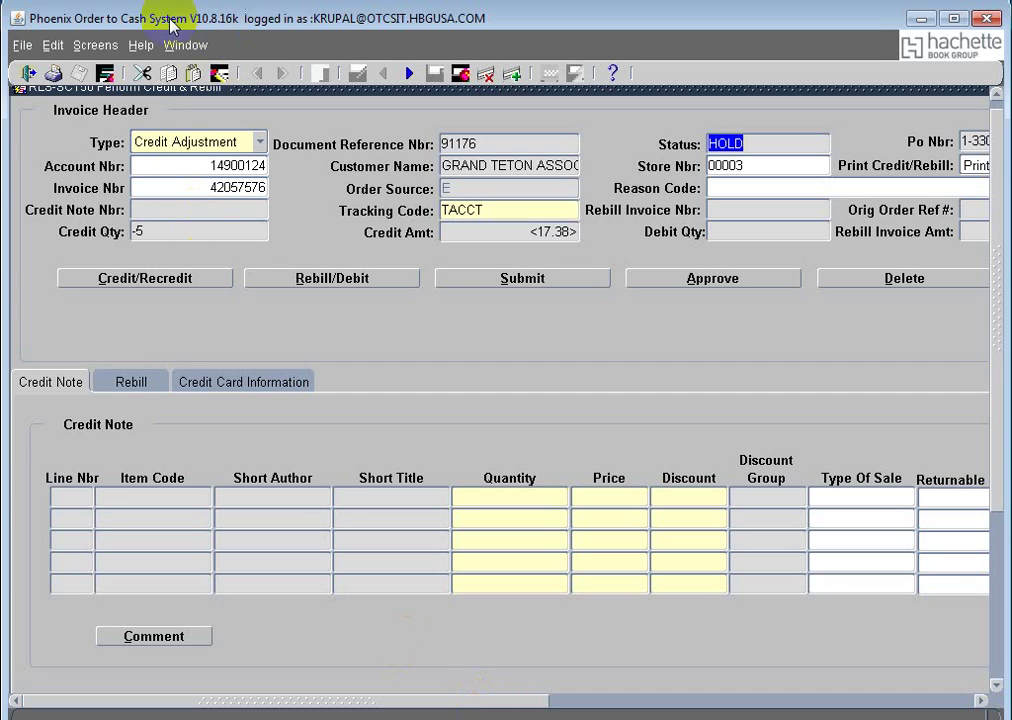
click(190, 45)
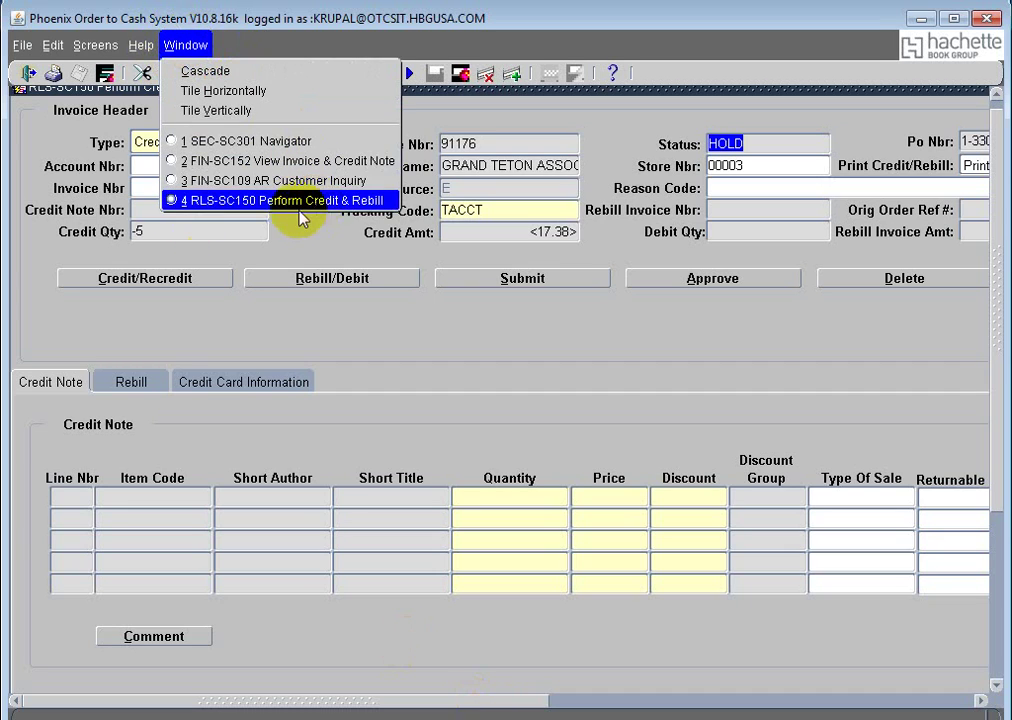
Step: Approve credit note 91176 in View Invoice & Credit Note, verify Status reads Approved, and select its number
click(310, 161)
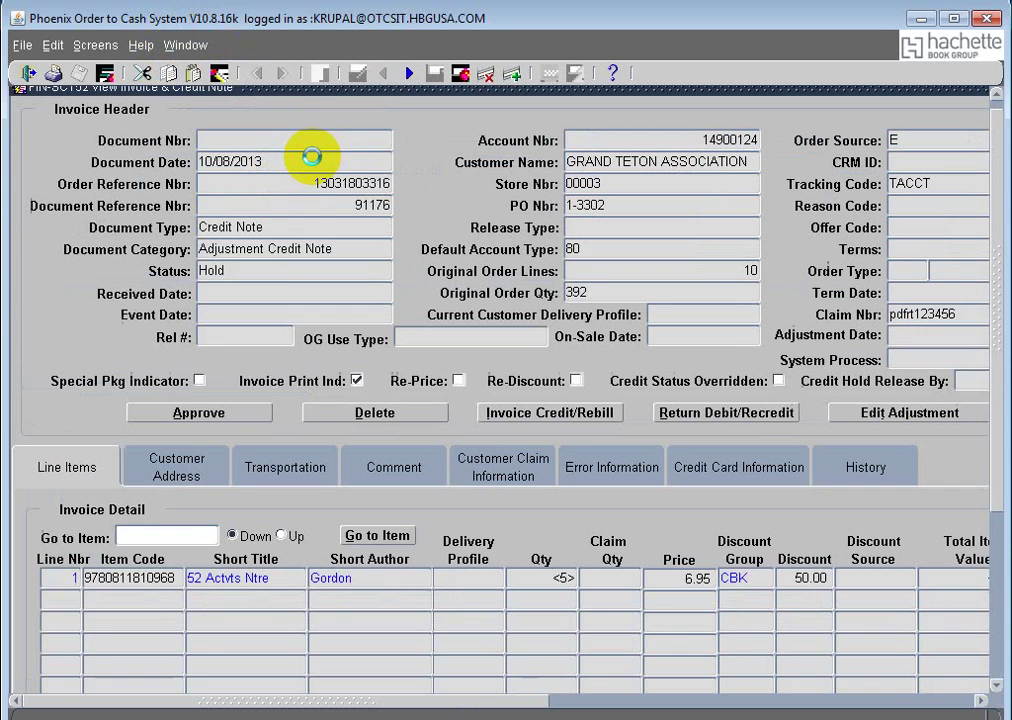
click(199, 412)
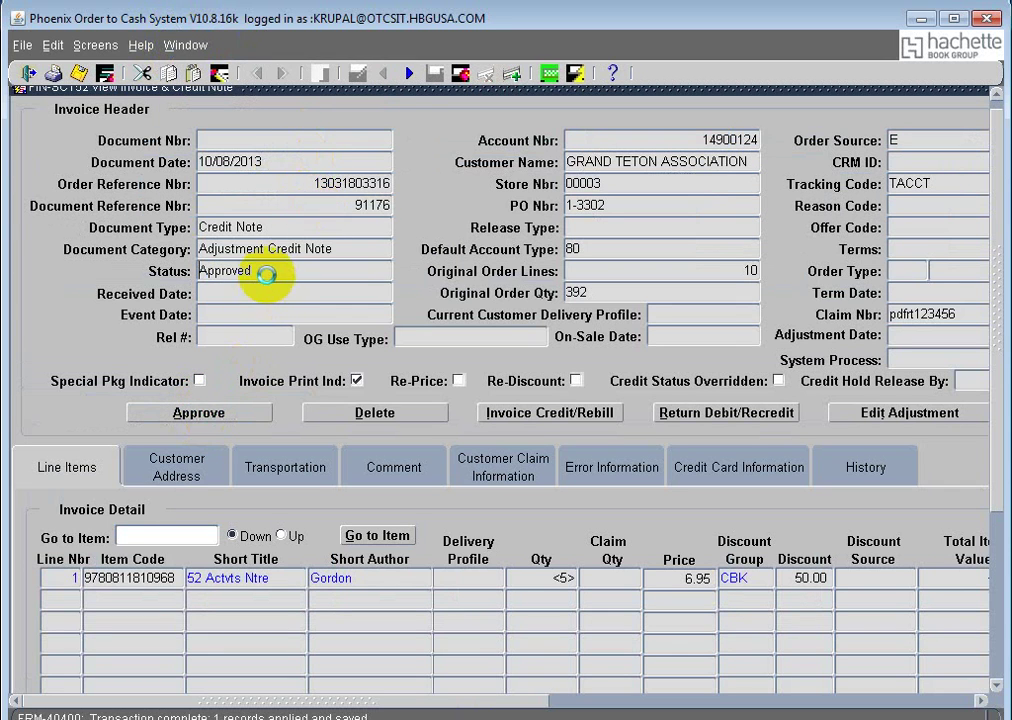
click(216, 266)
double_click(216, 266)
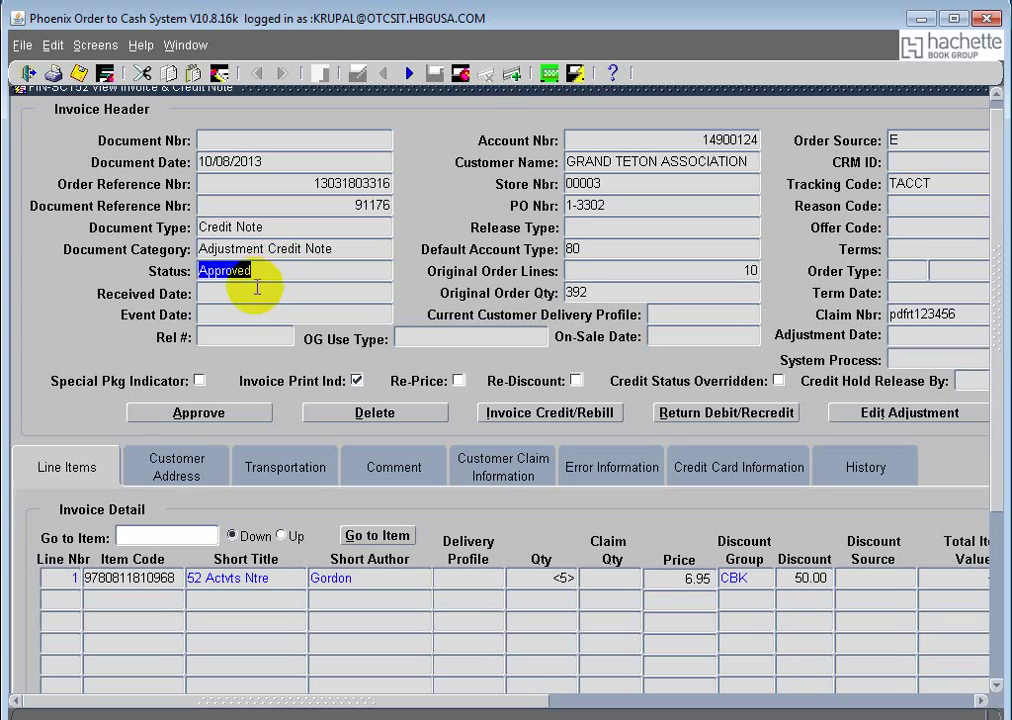
click(264, 275)
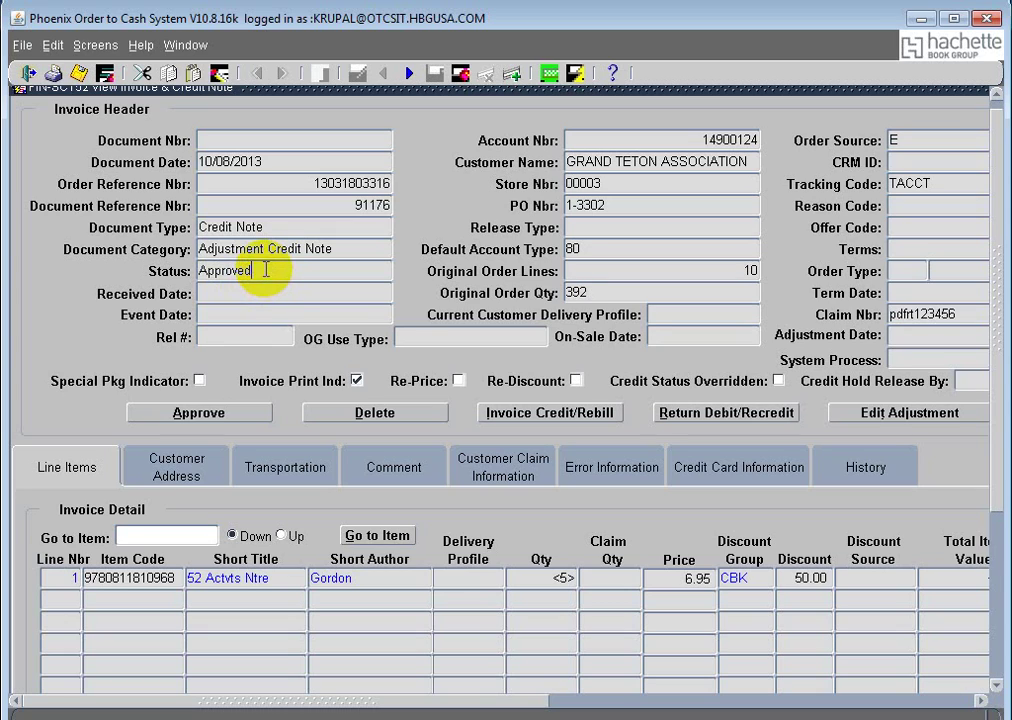
click(376, 204)
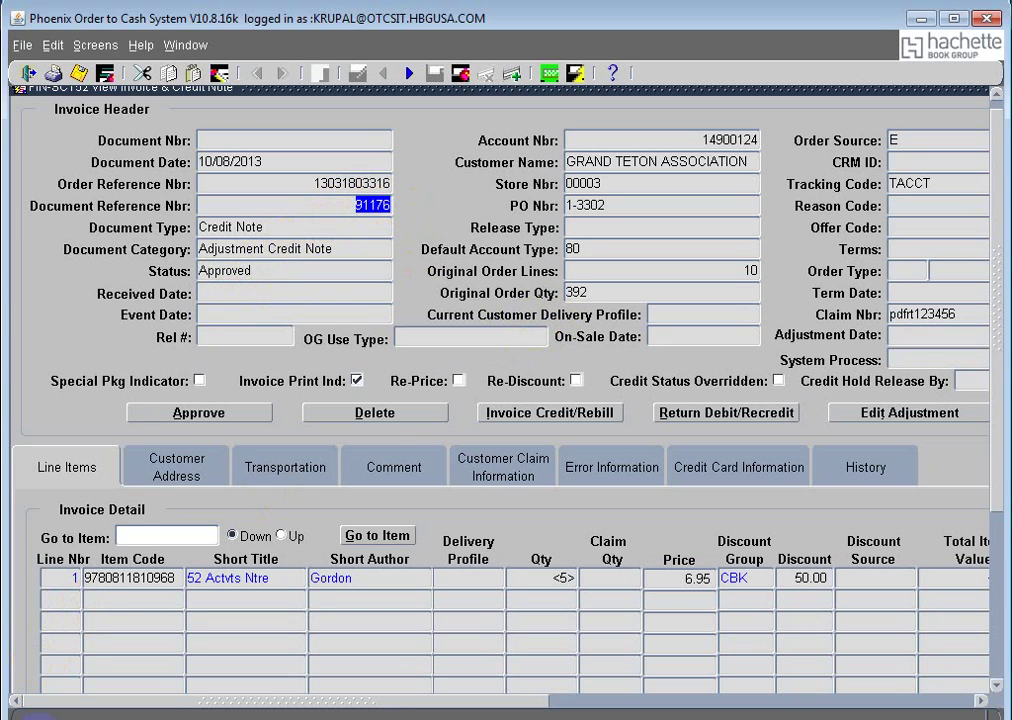
key(super)
Step: Write a new Notepad note reading '91176 - creedit note'
click(75, 389)
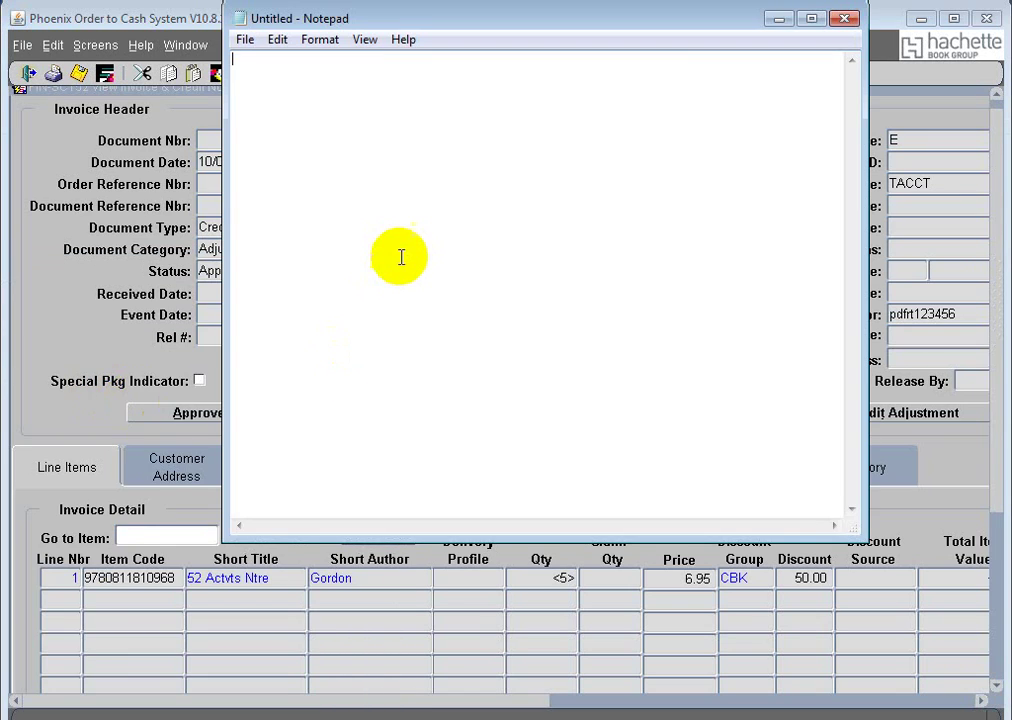
text(91176)
text(- creedit no)
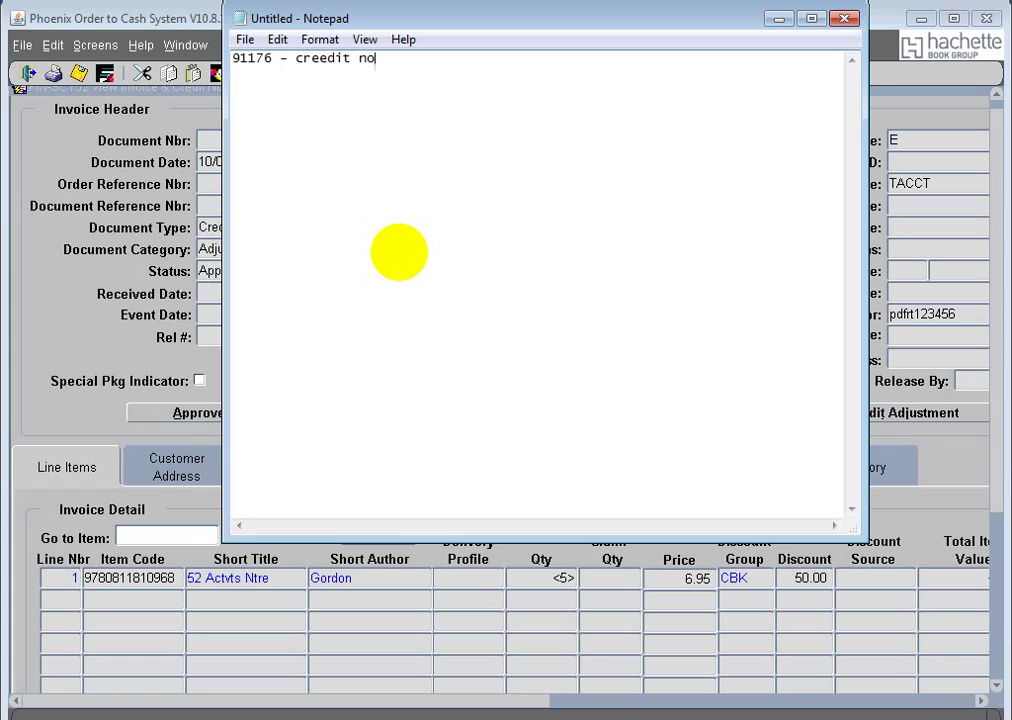
text(te)
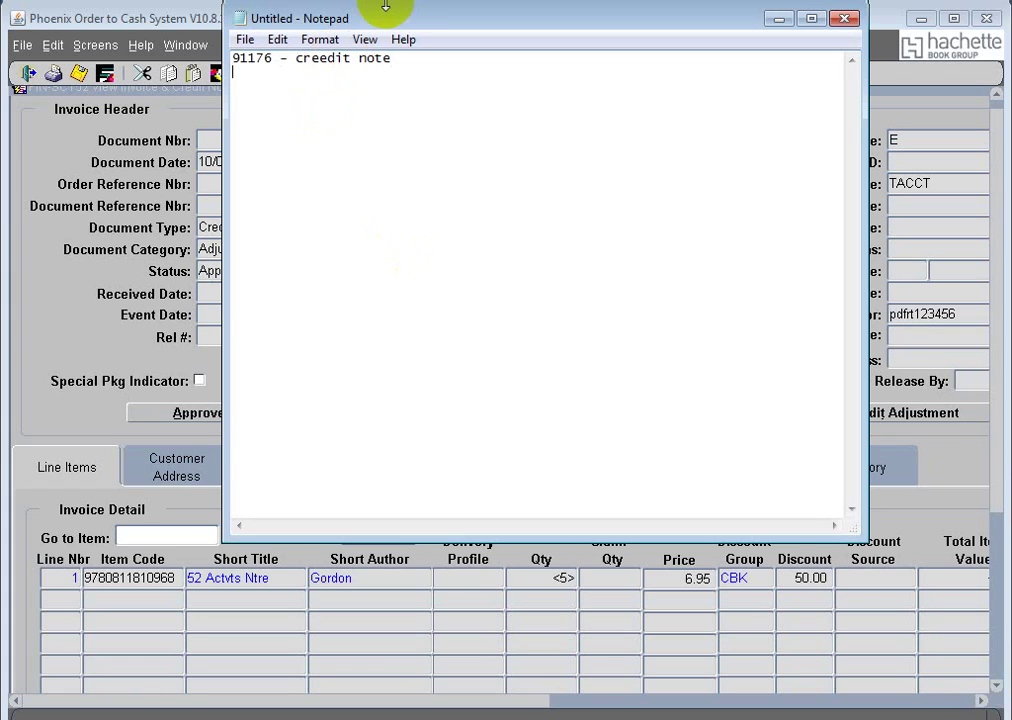
Step: Save the note on the Desktop as 'adjustment referenvce numbers'
key(ctrl+s)
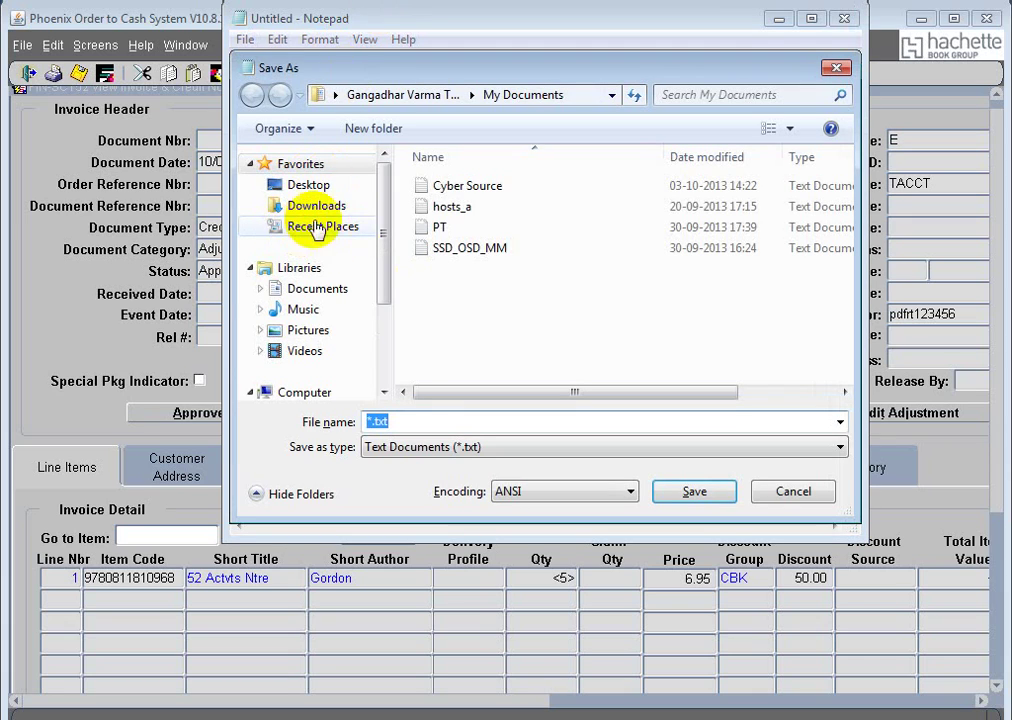
click(330, 186)
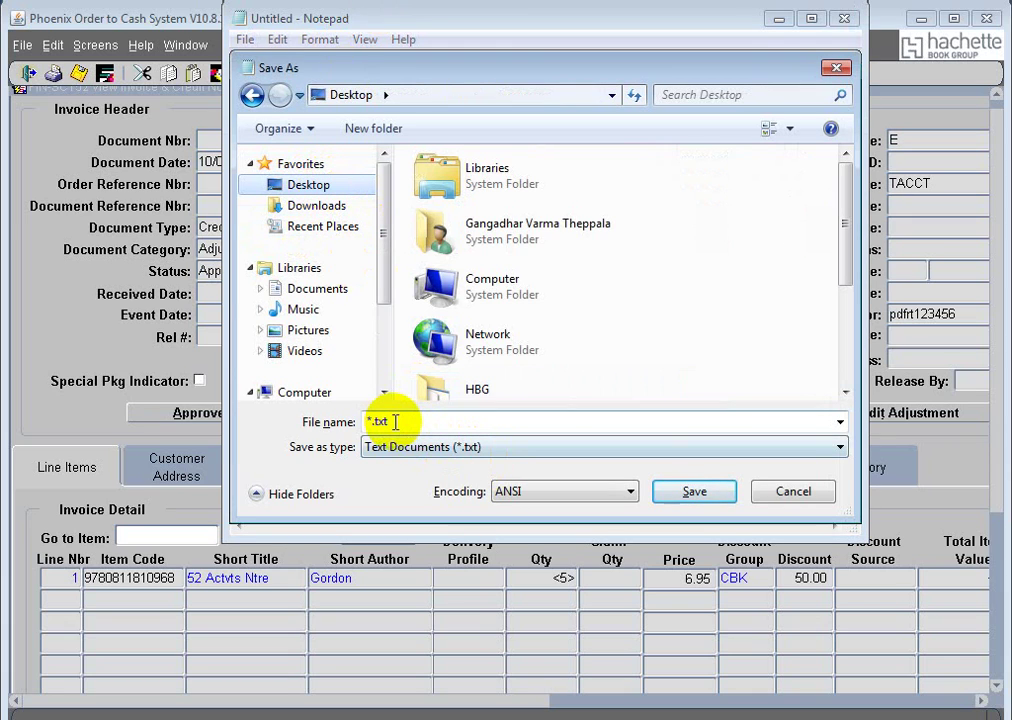
drag(395, 422, 376, 422)
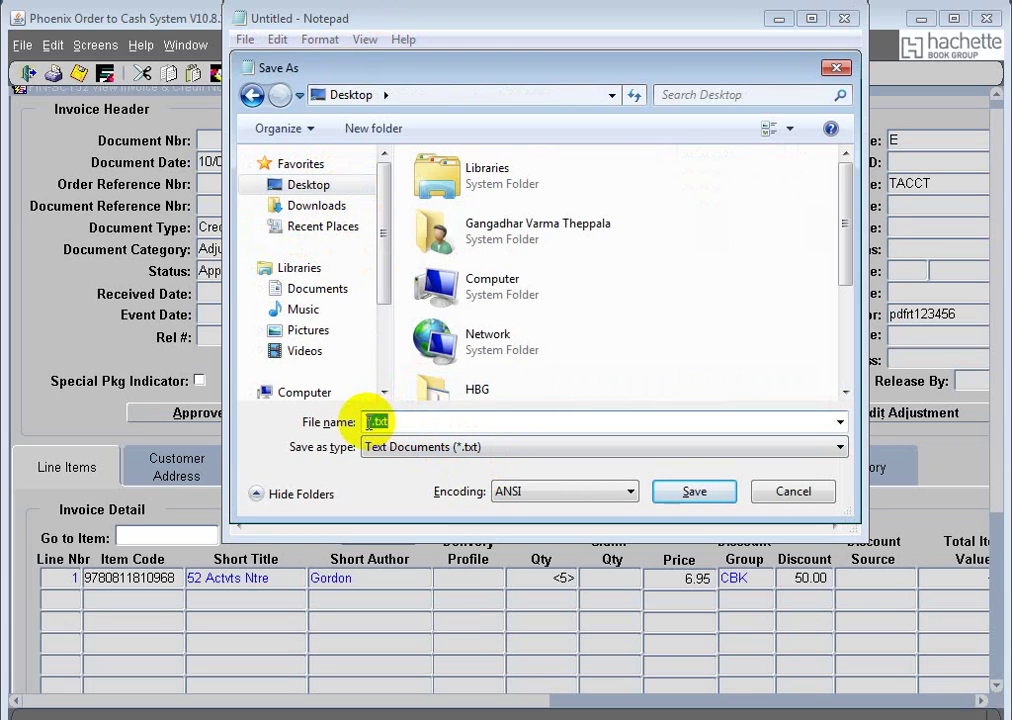
text(adjustment re)
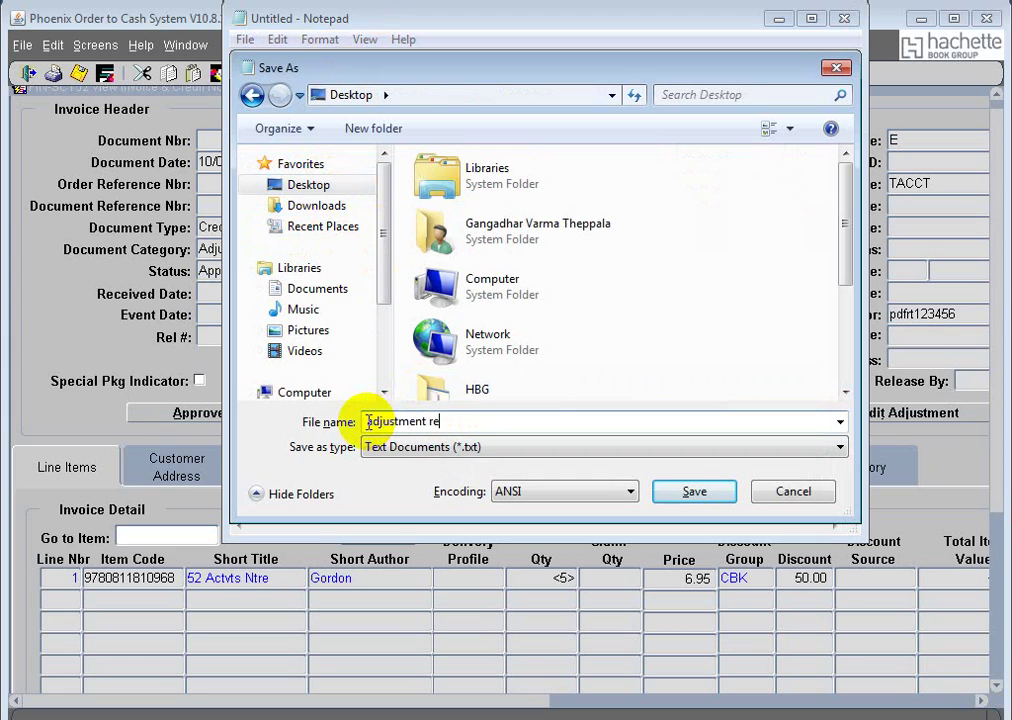
text(feren)
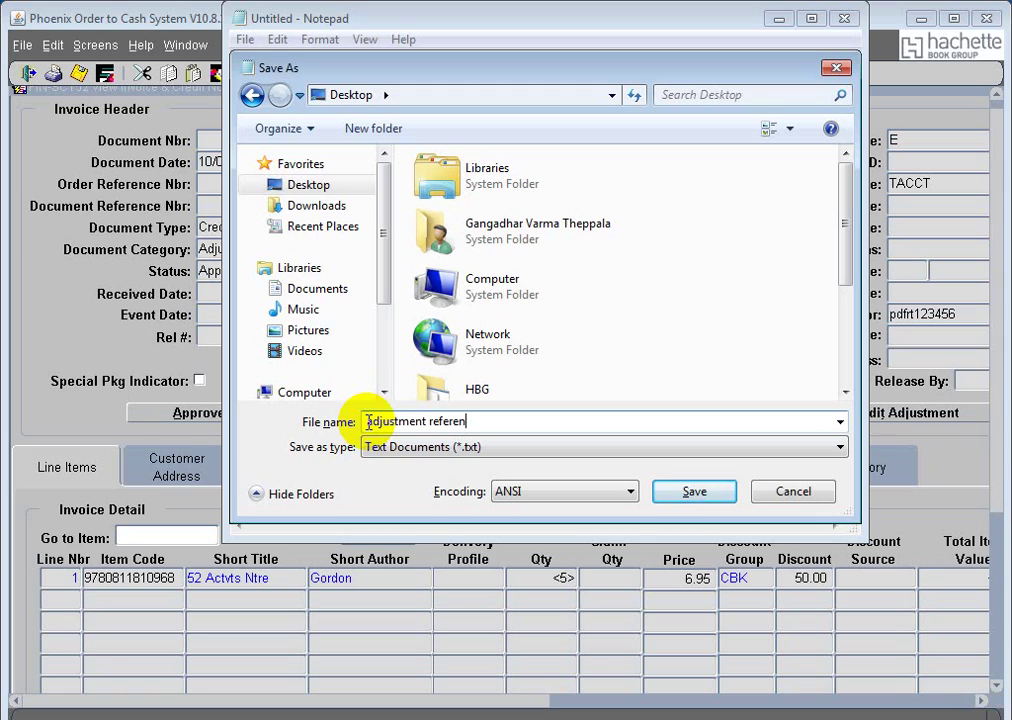
text(vce numbers)
click(693, 491)
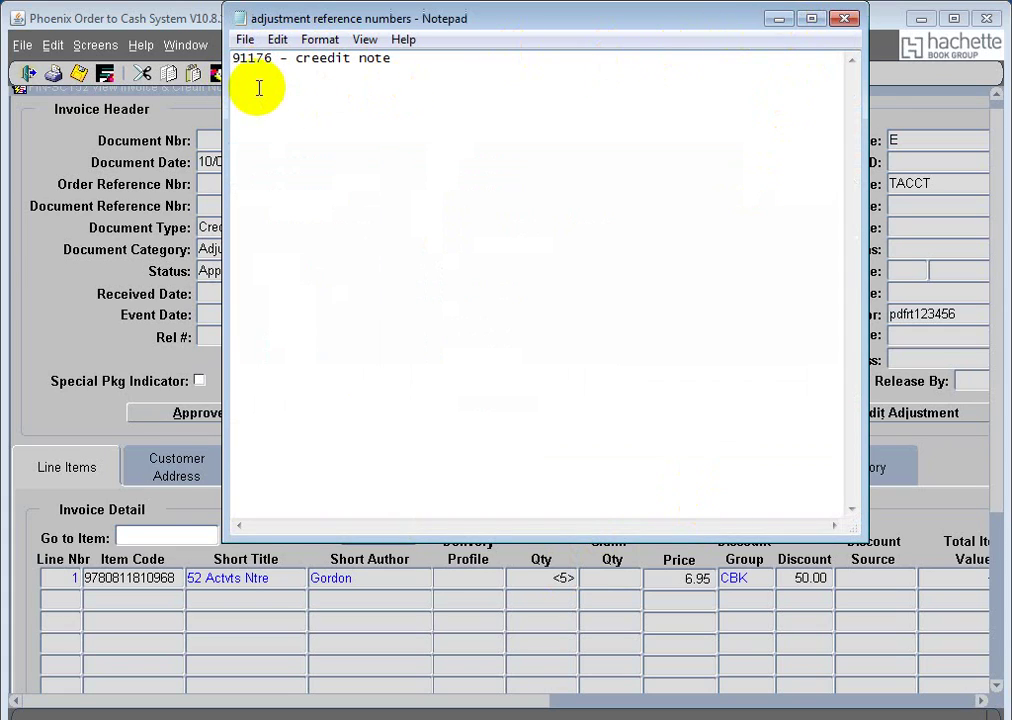
click(777, 20)
Step: Select invoice 42057576 in the AR customer inquiry list
click(185, 45)
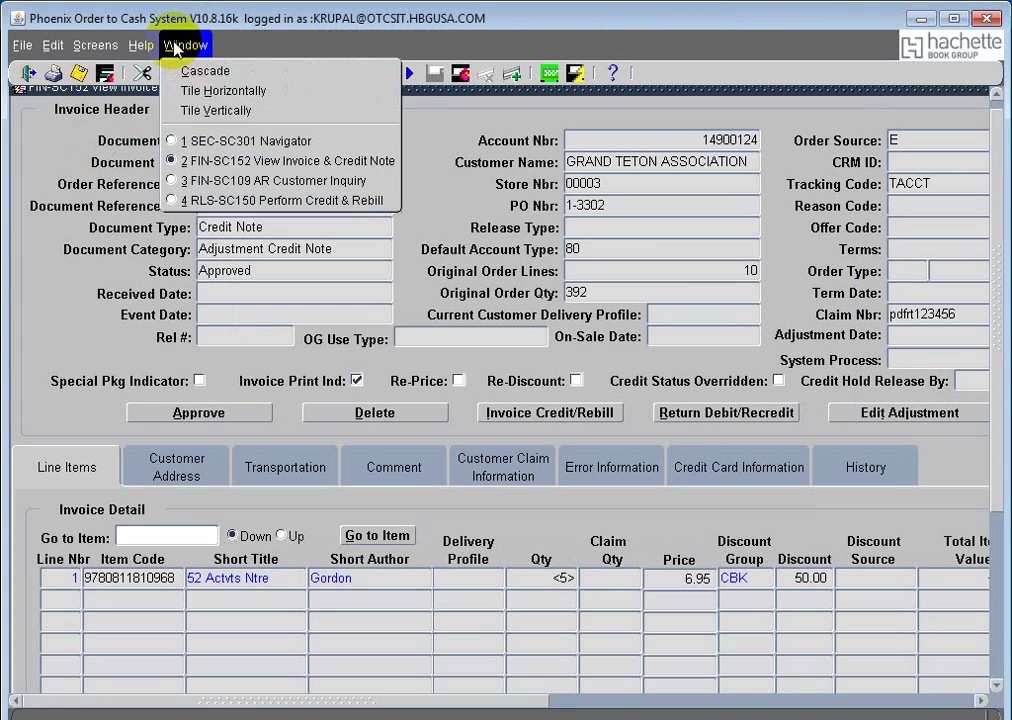
click(267, 180)
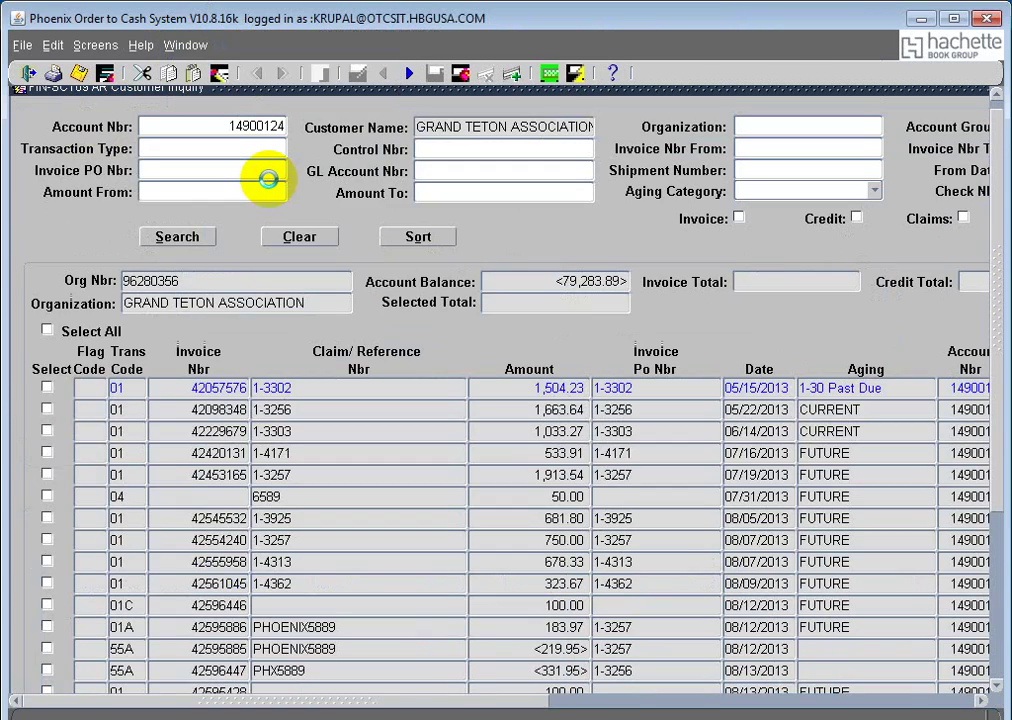
click(196, 387)
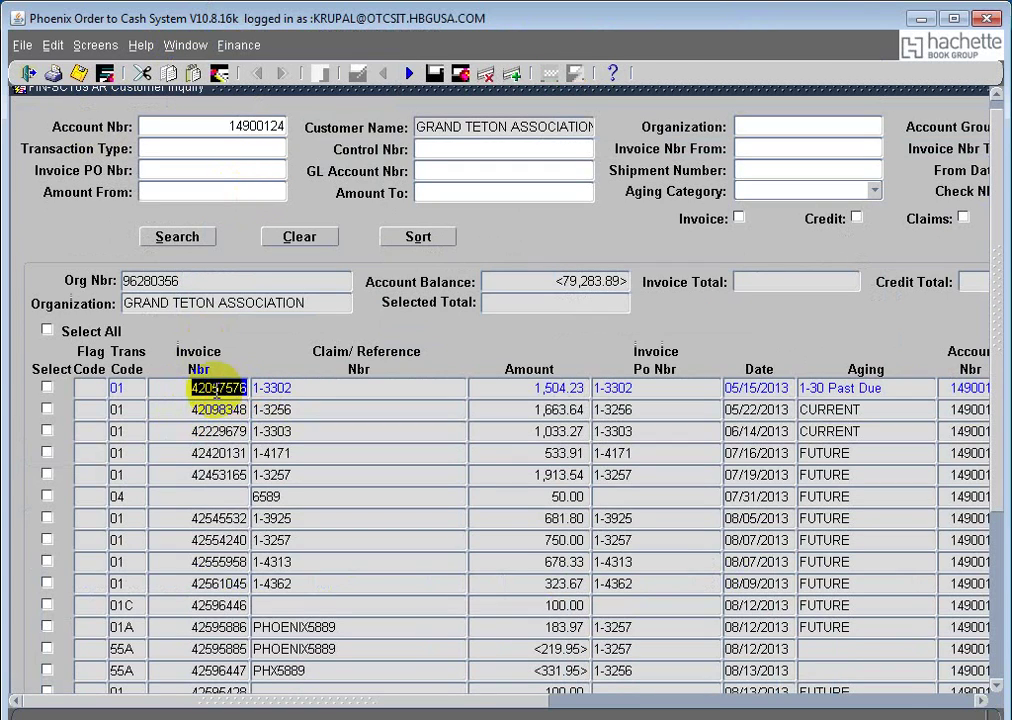
click(215, 410)
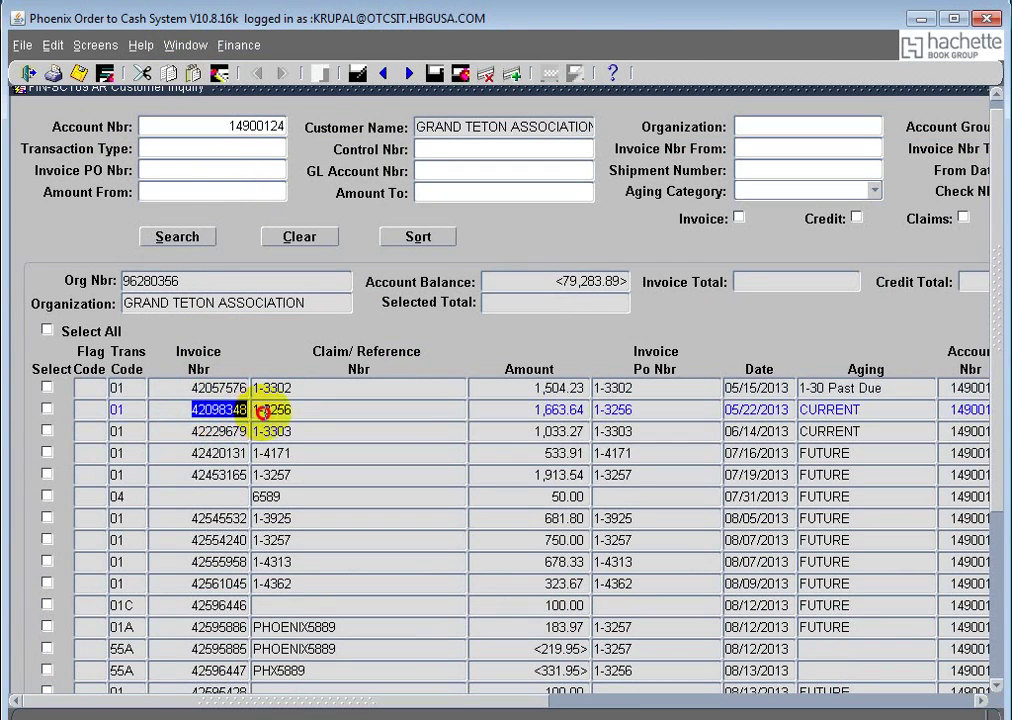
click(196, 386)
key(ctrl+c)
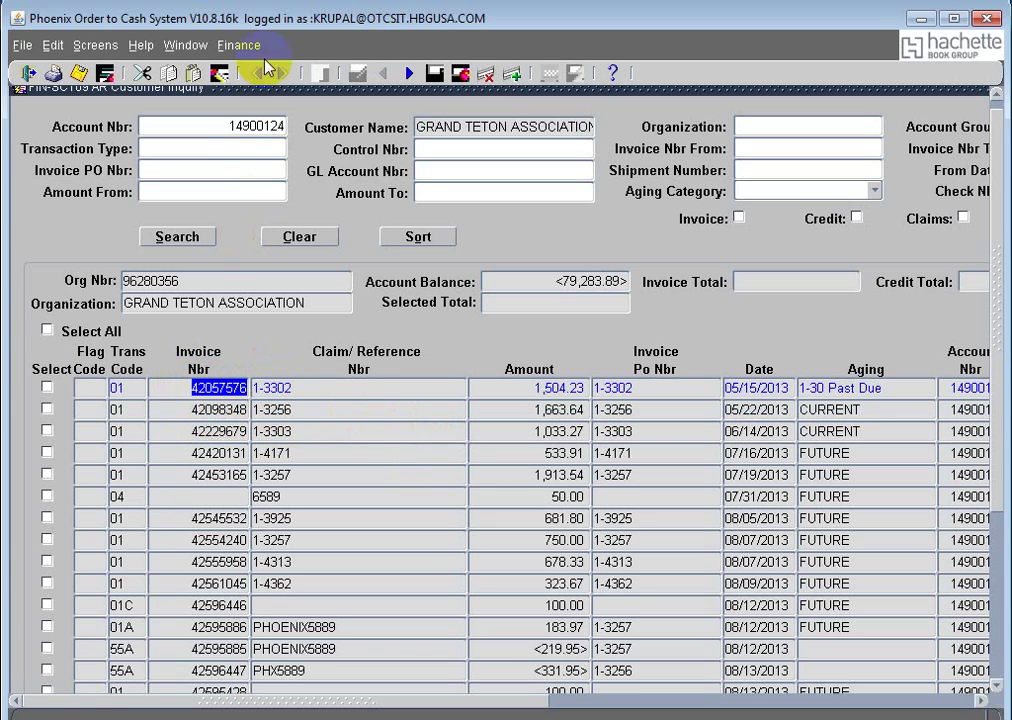
Step: Query Document Nbr 42057576 in View Invoice & Credit Note and open its Invoice Credit/Rebill
click(186, 45)
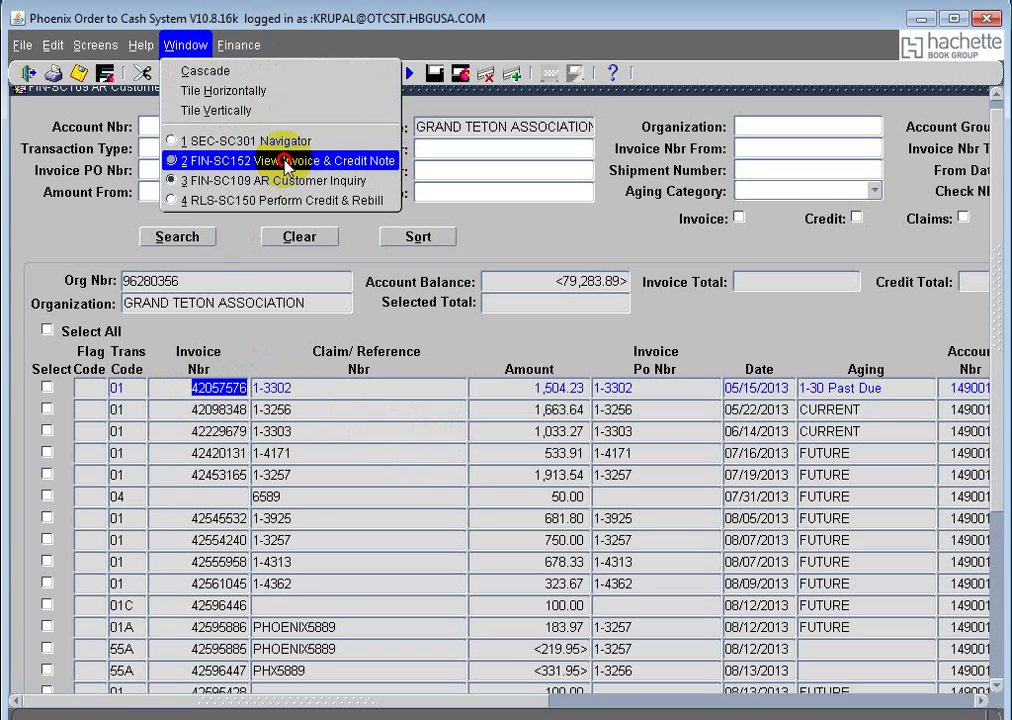
click(287, 163)
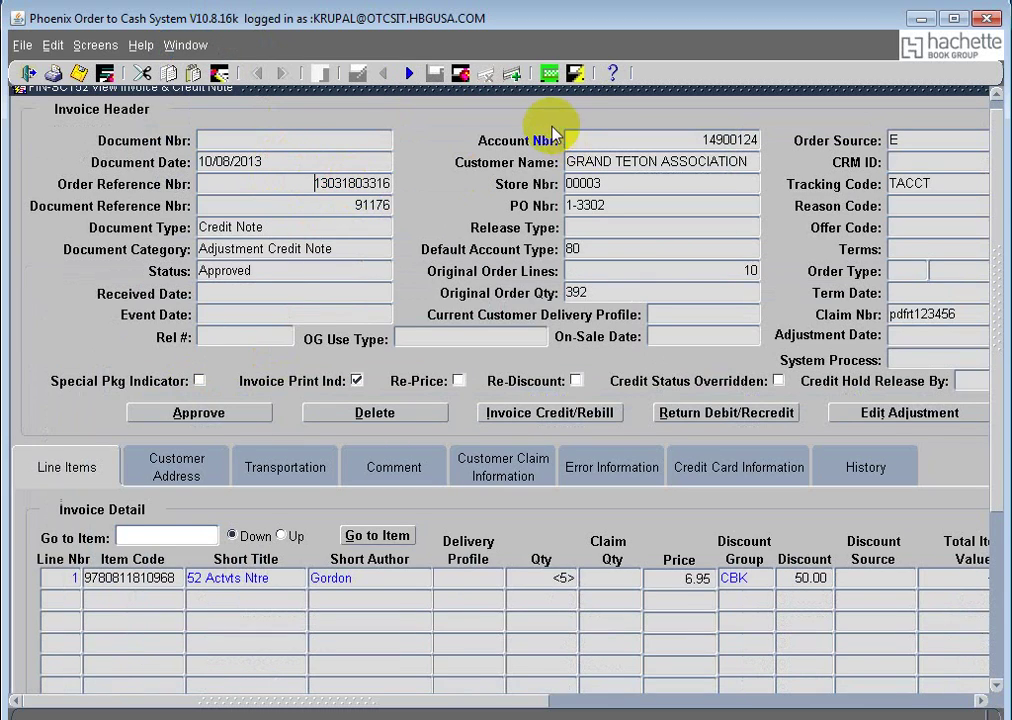
click(550, 76)
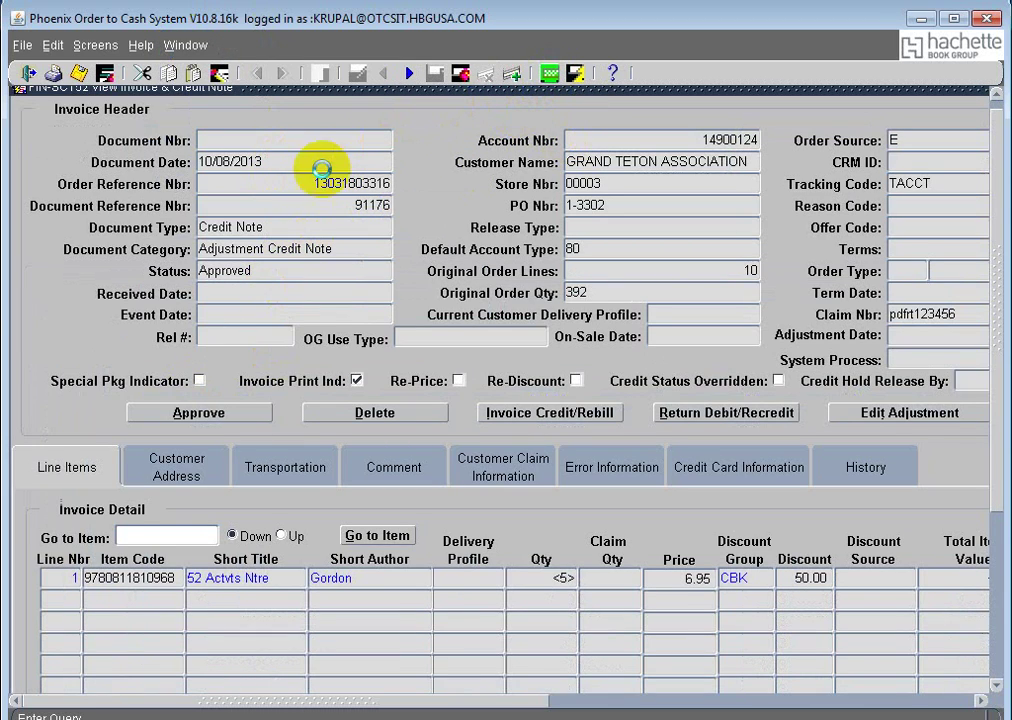
click(335, 143)
key(ctrl+v)
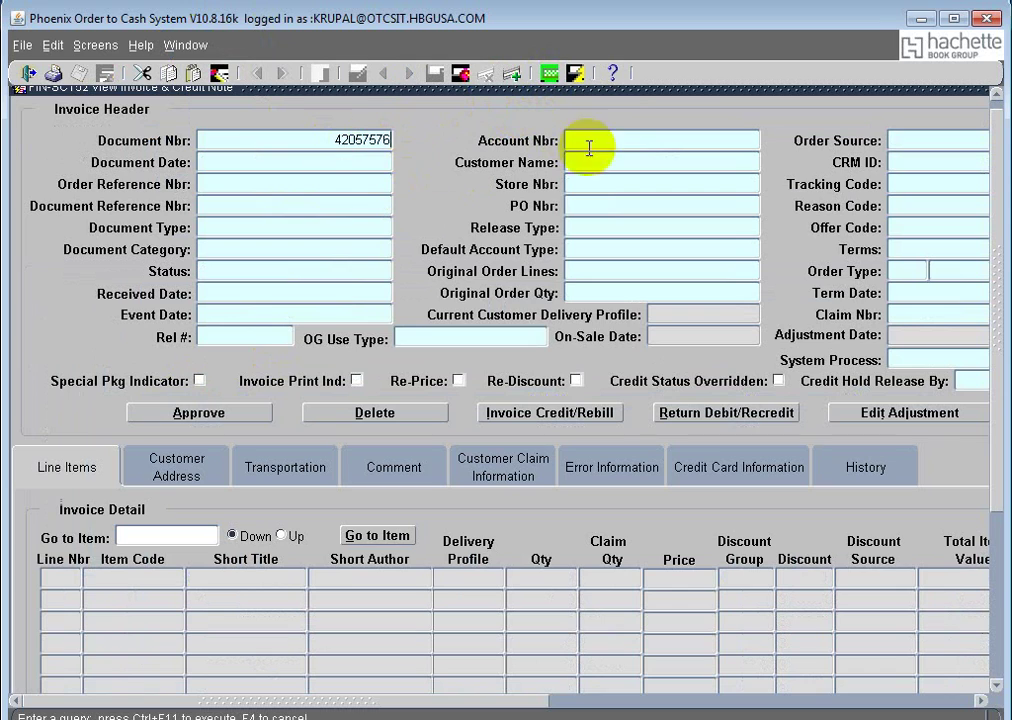
click(575, 73)
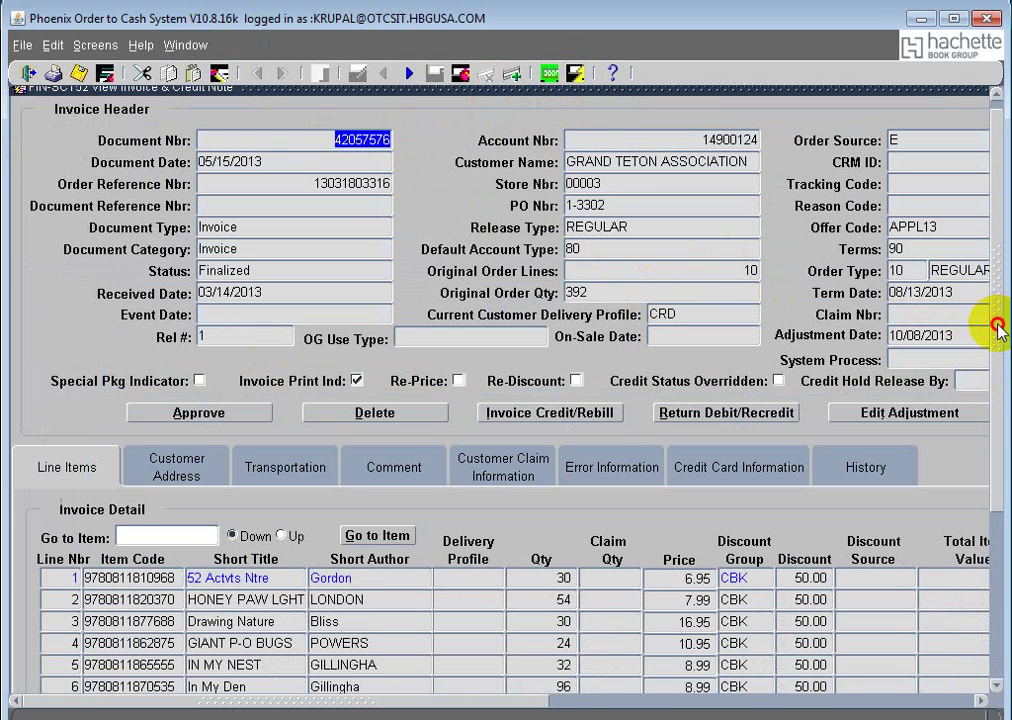
scroll(996, 334, down, 1)
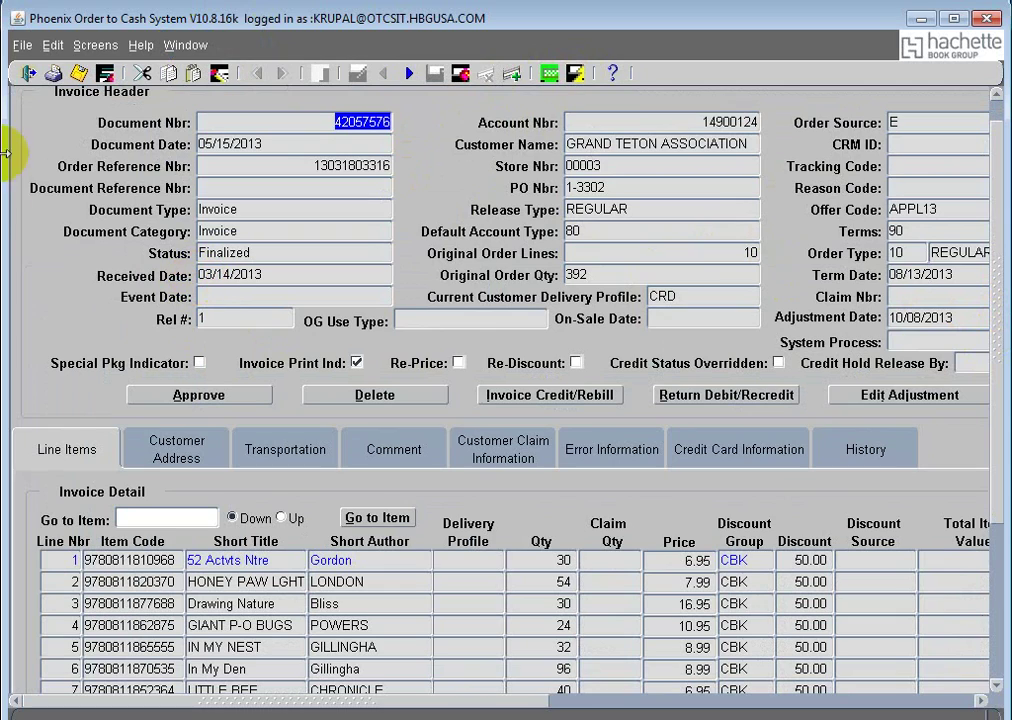
click(535, 396)
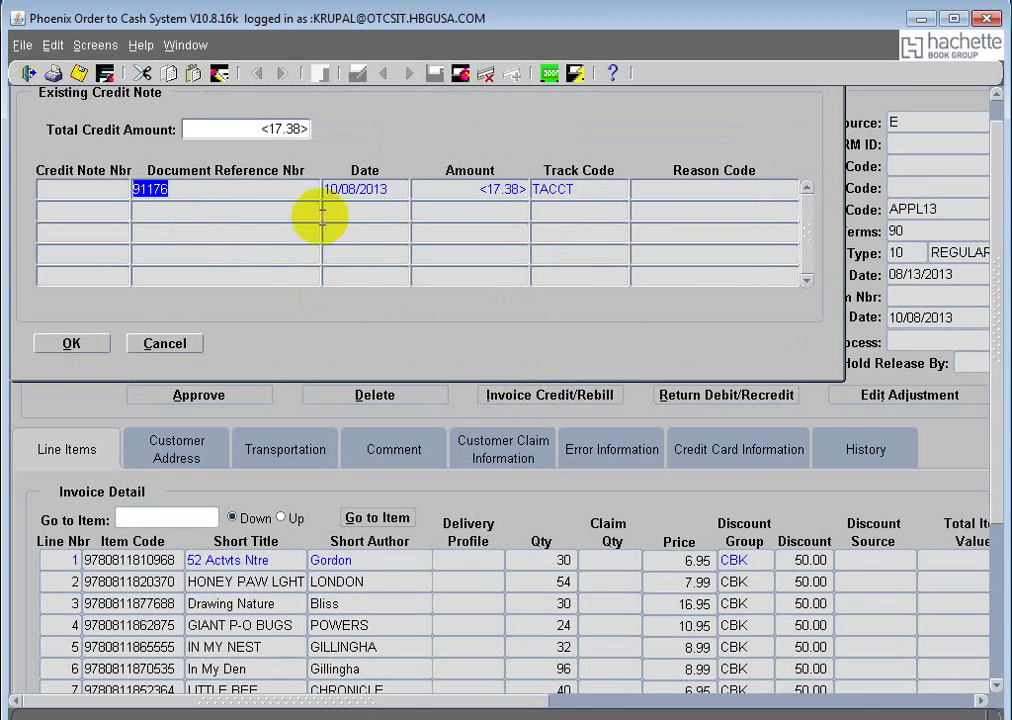
drag(995, 238, 998, 207)
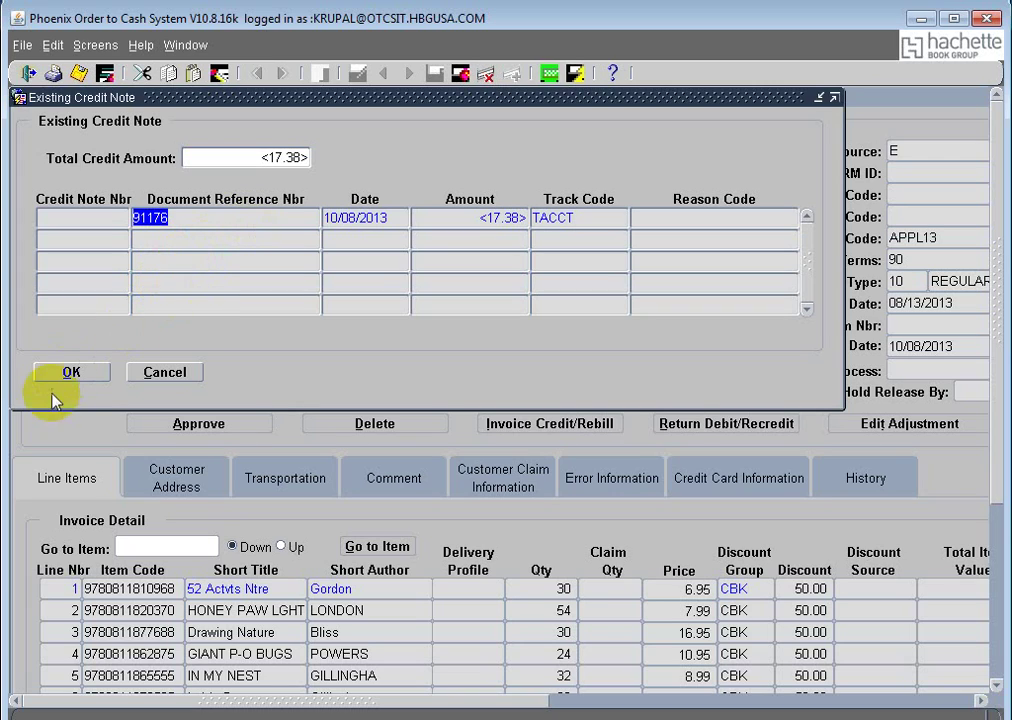
click(84, 376)
Step: Dismiss the existing credit list, then set Type to Credit And Rebill and Tracking Code TACCT
click(84, 376)
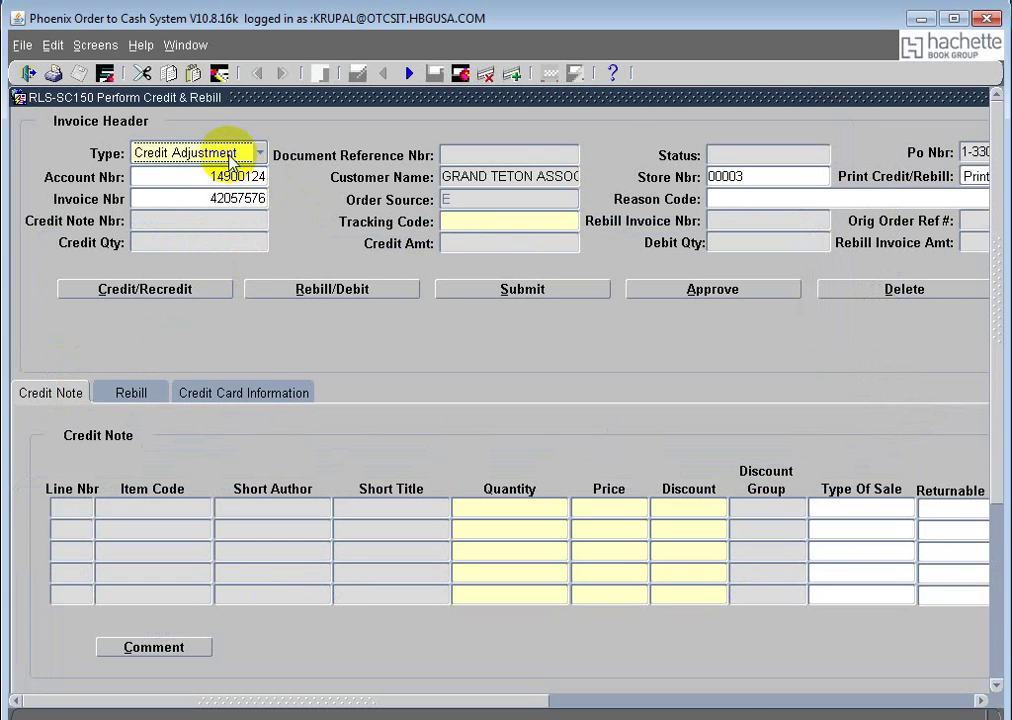
click(231, 157)
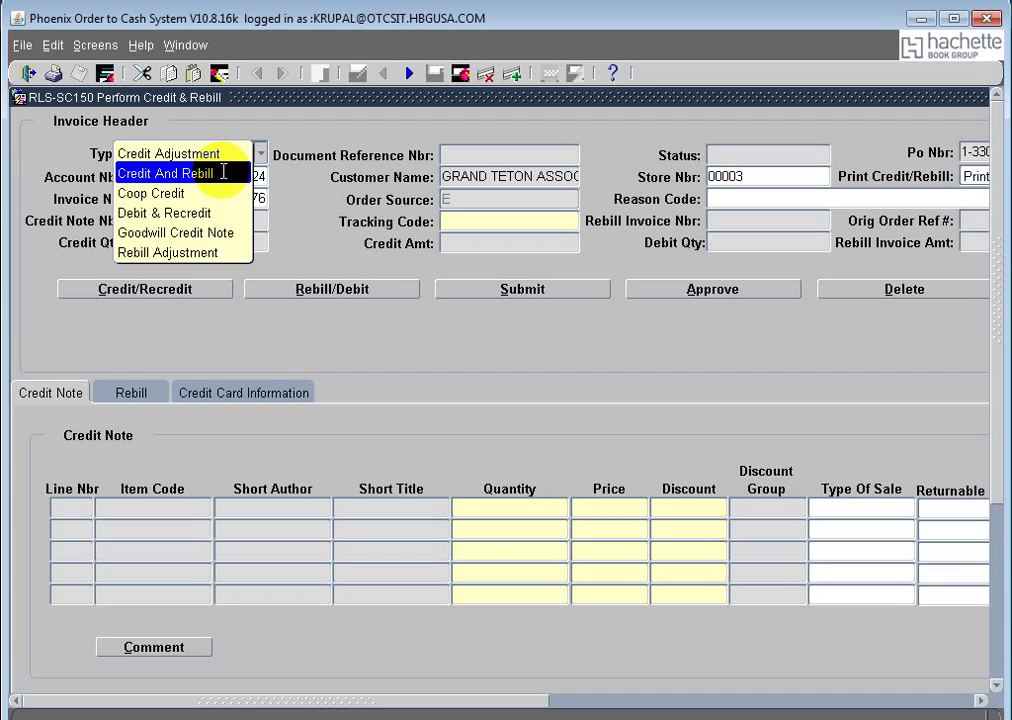
click(224, 173)
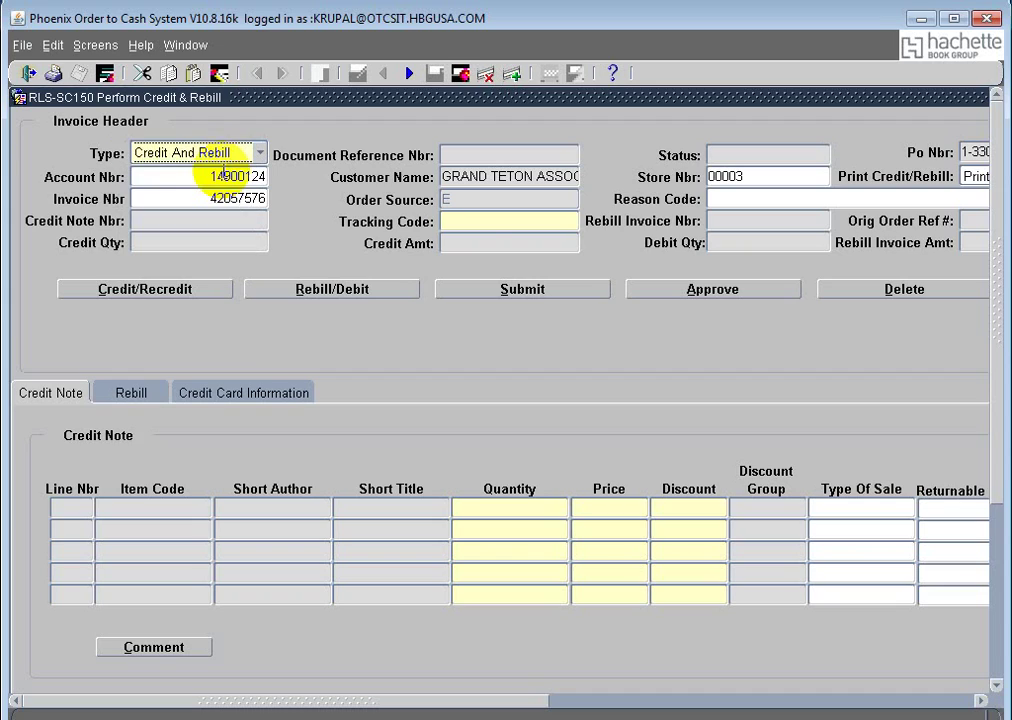
click(500, 221)
text(ta)
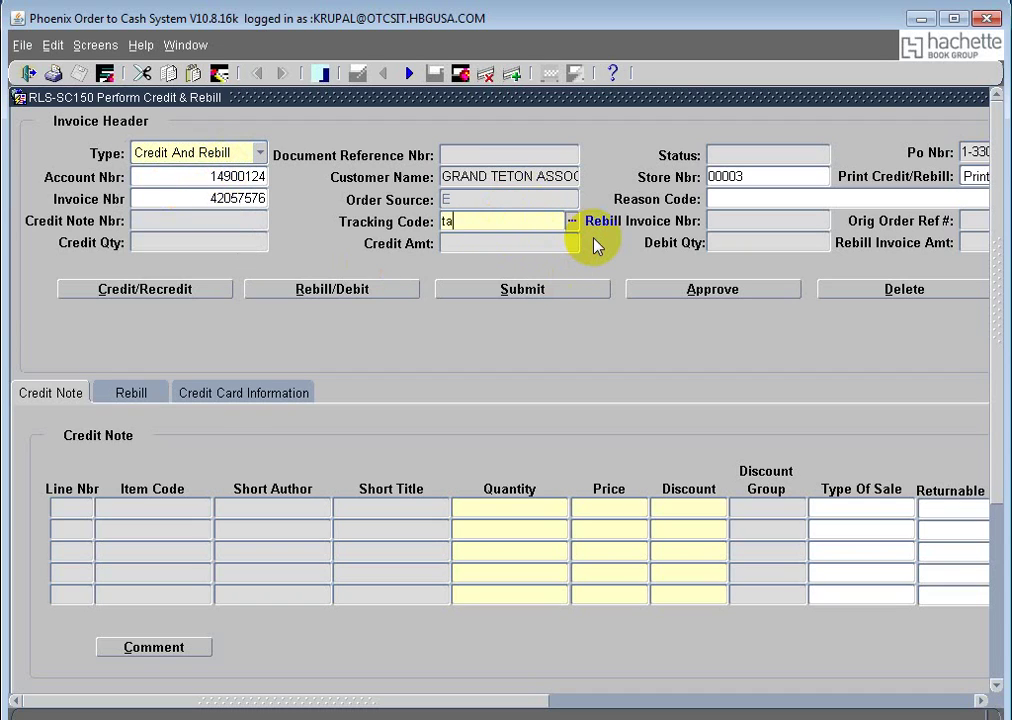
text(cct)
key(Tab)
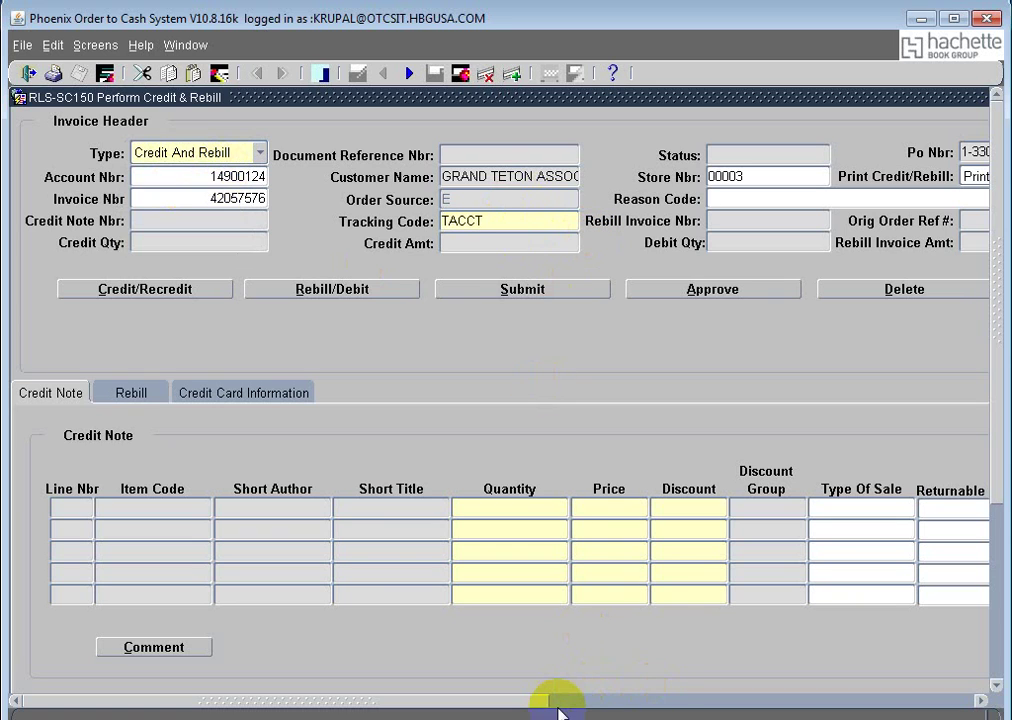
drag(524, 700, 840, 700)
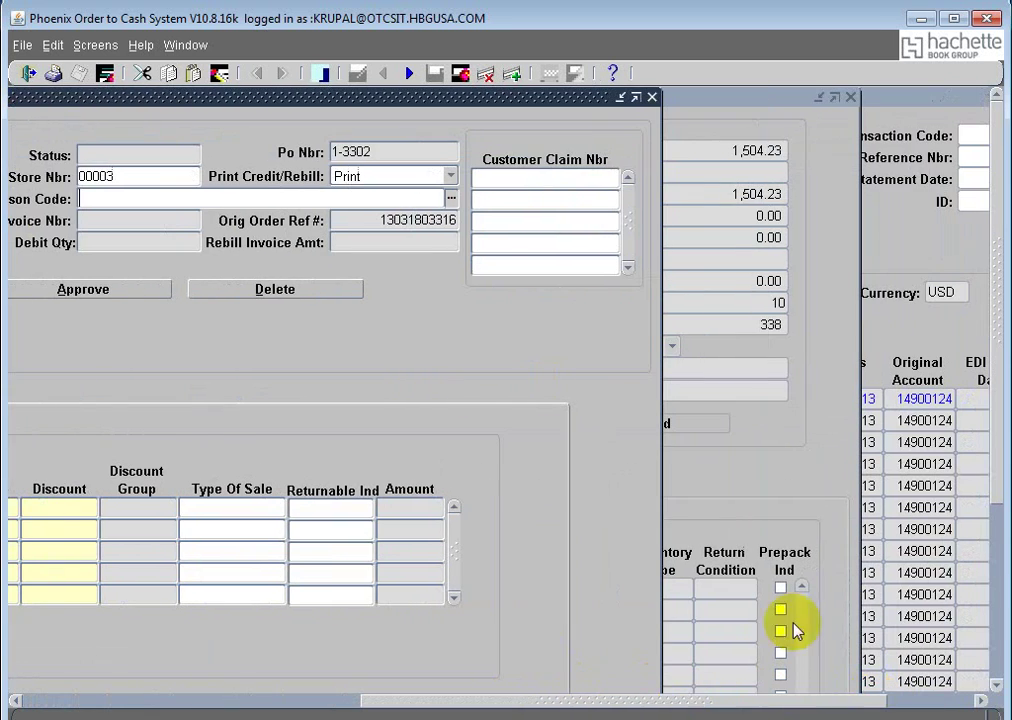
Step: Type the customer's claim number into the first Customer Claim Nbr field of the header
click(540, 177)
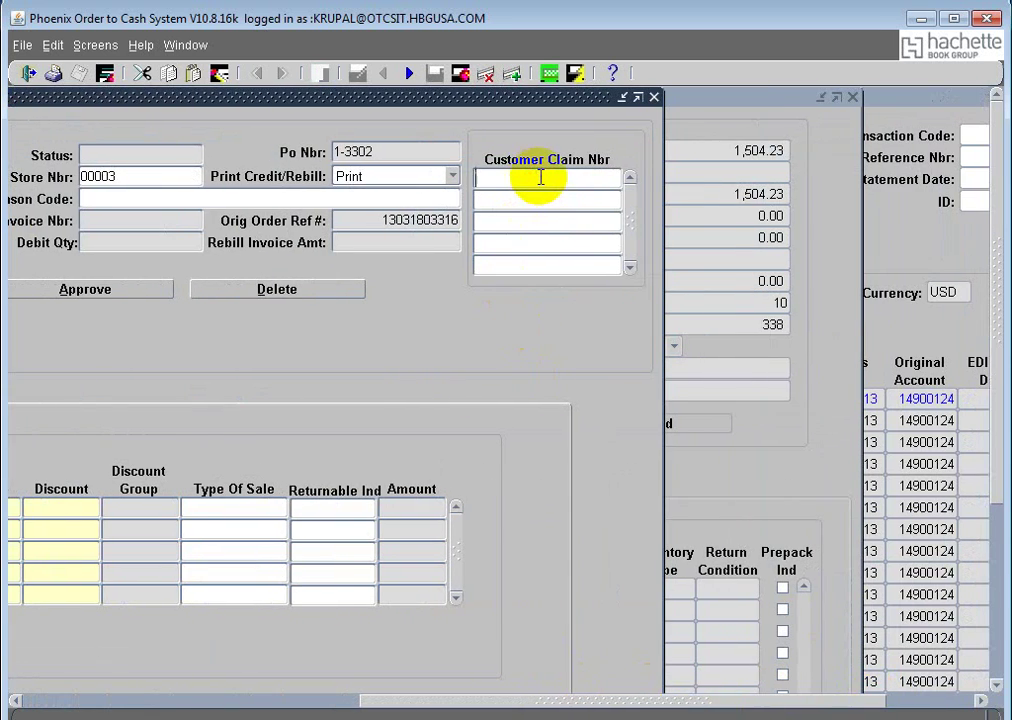
text(rebillinvoice23454566)
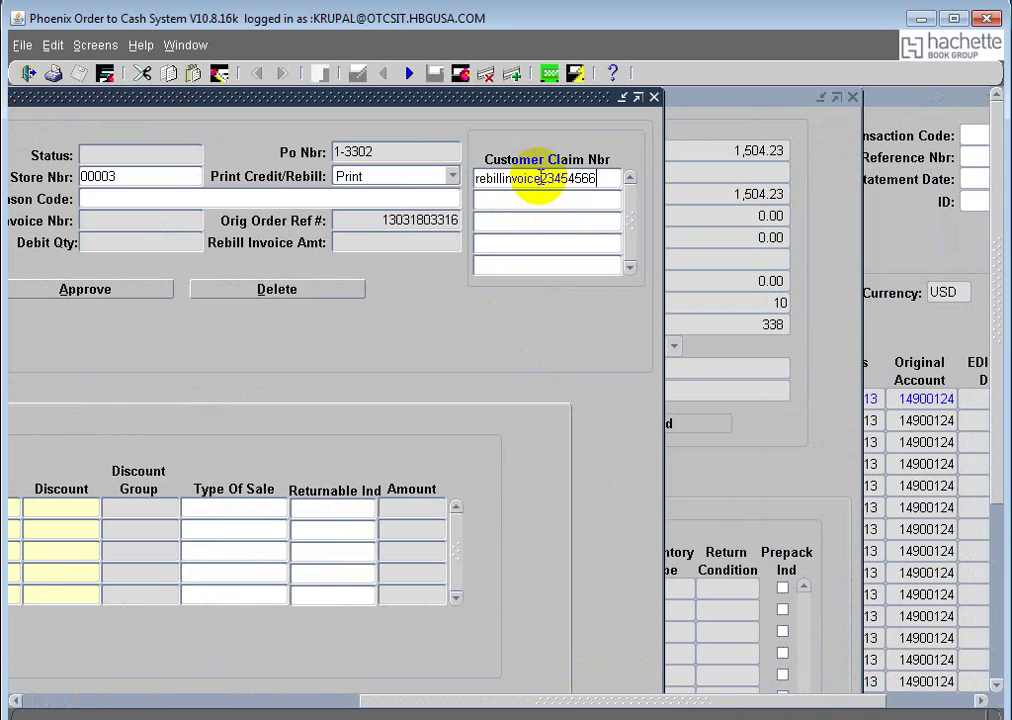
drag(489, 702, 99, 706)
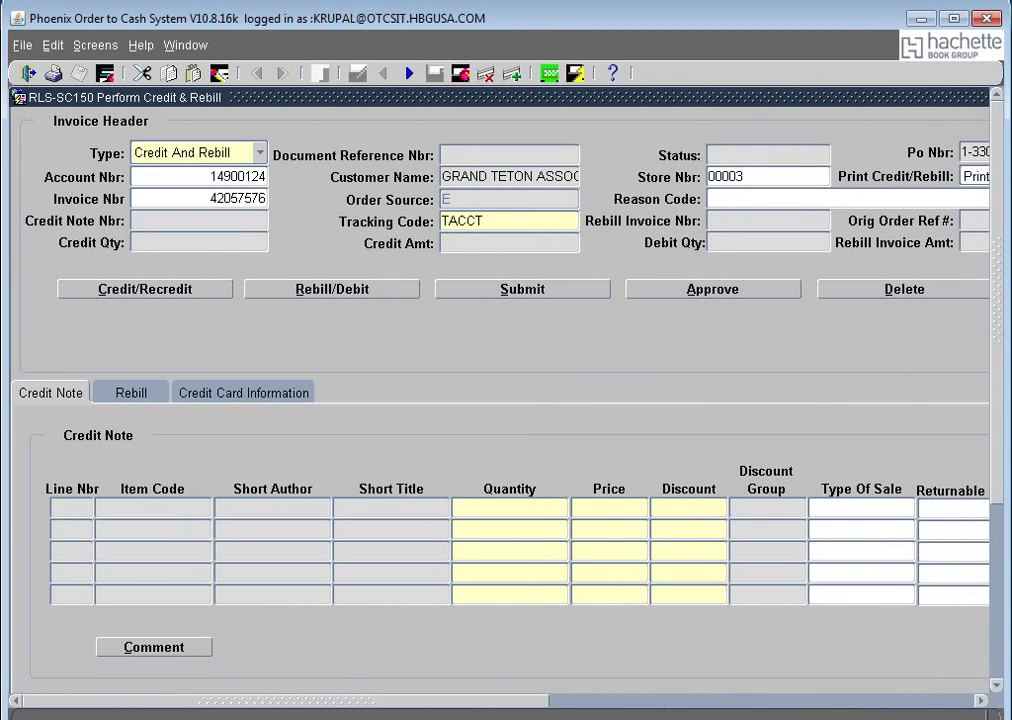
click(336, 295)
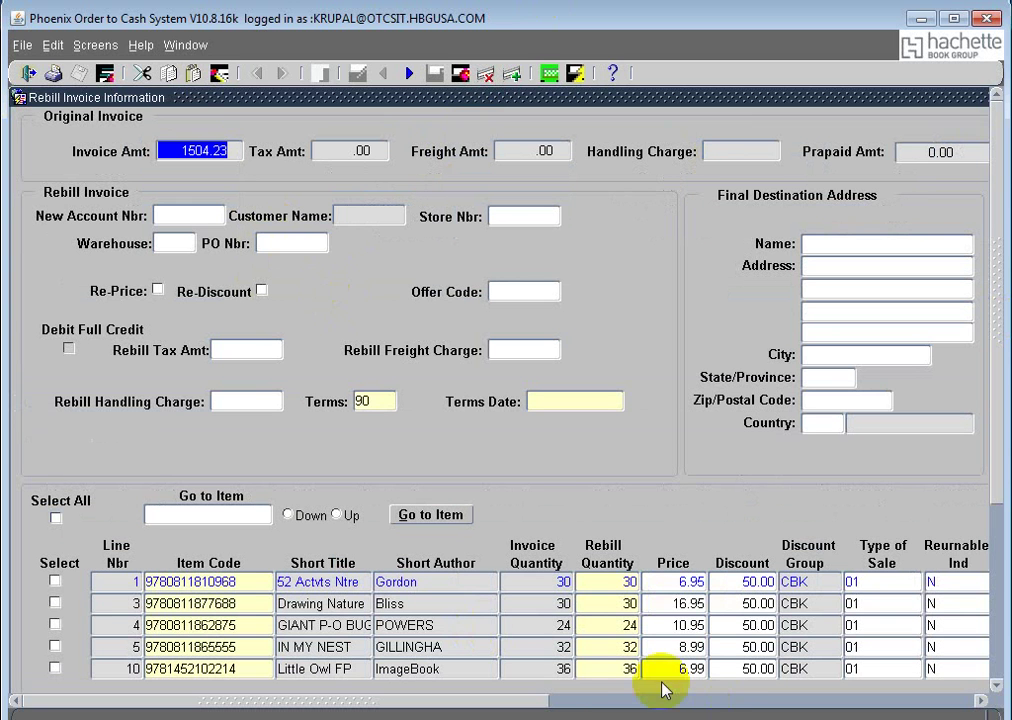
drag(522, 700, 805, 707)
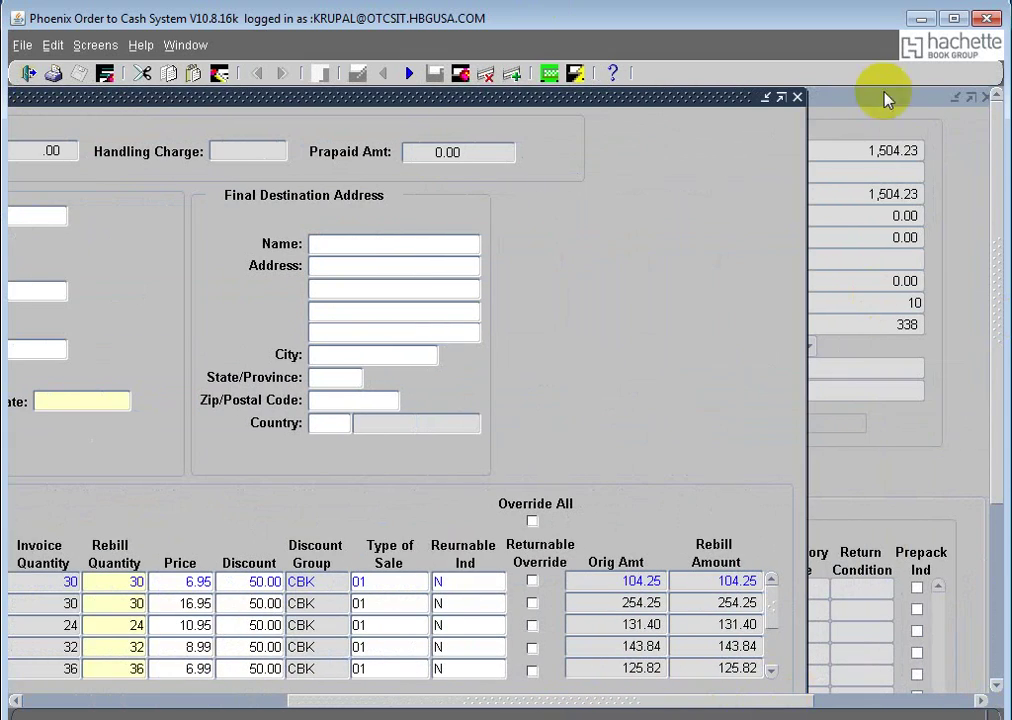
click(797, 98)
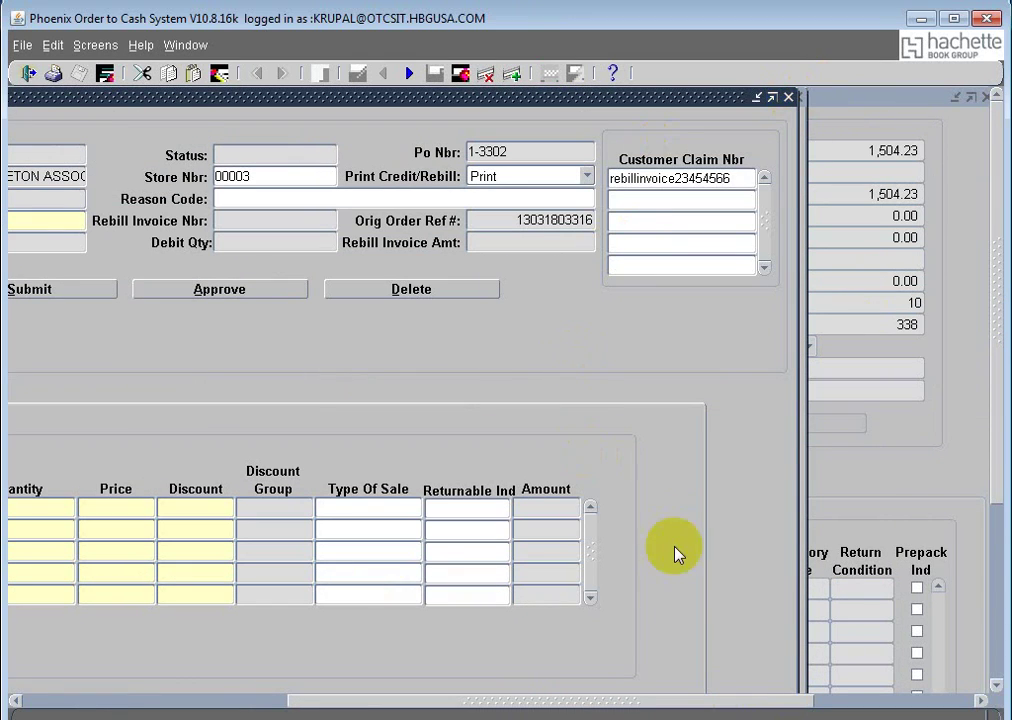
drag(526, 702, 250, 702)
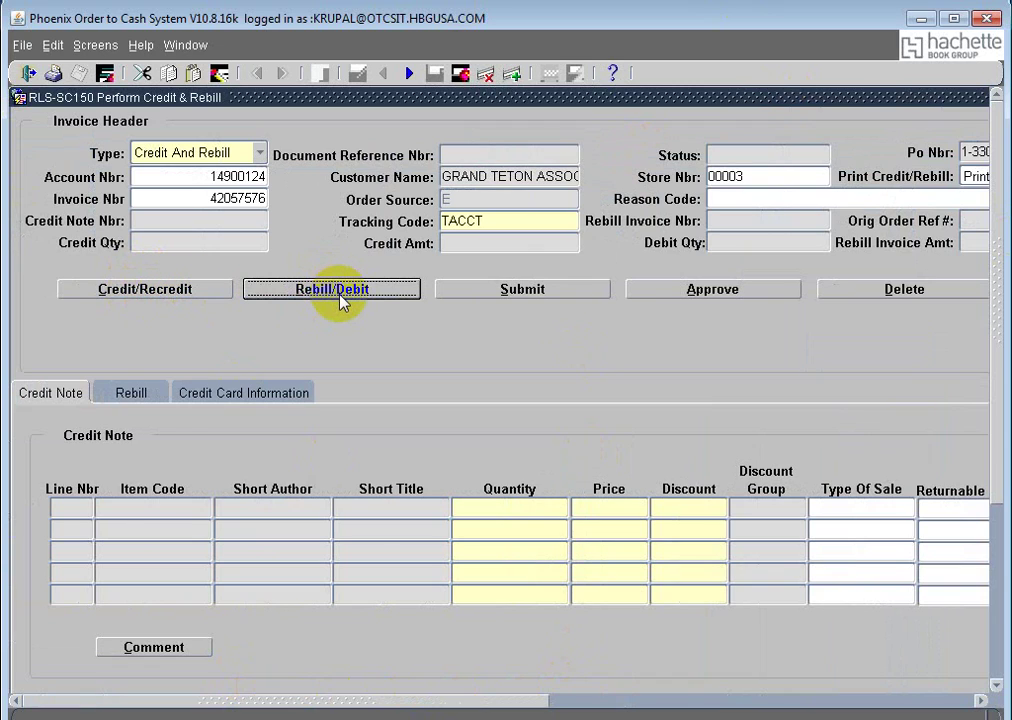
Step: Start a credit for invoice 42057576, keep the existing credit note, and mark lines 3 and 4
click(152, 288)
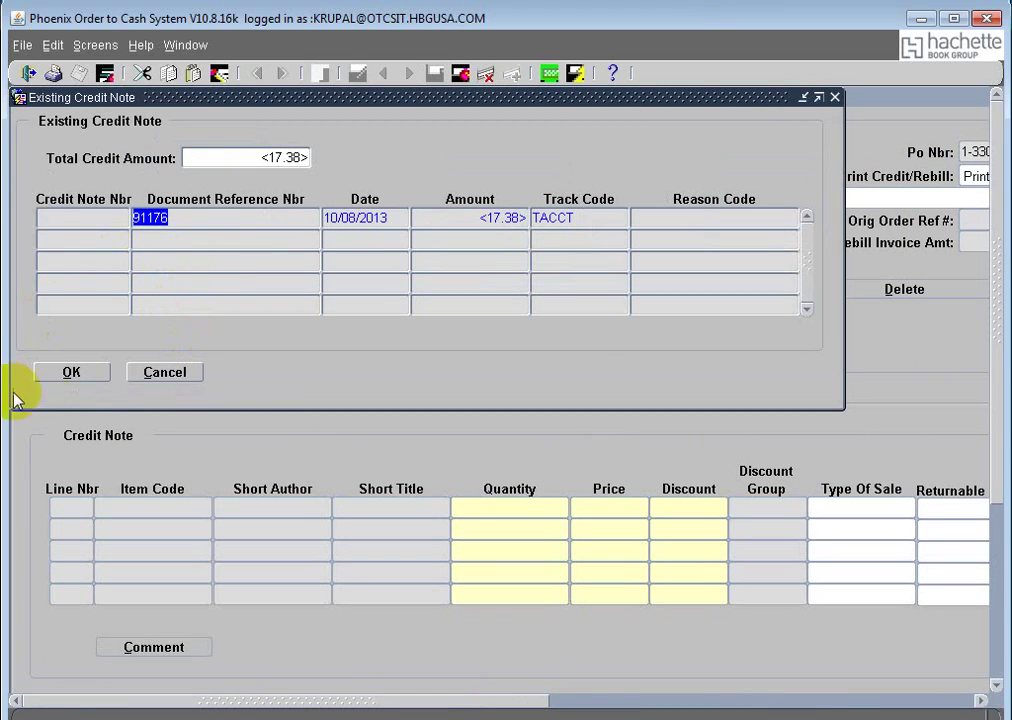
click(74, 376)
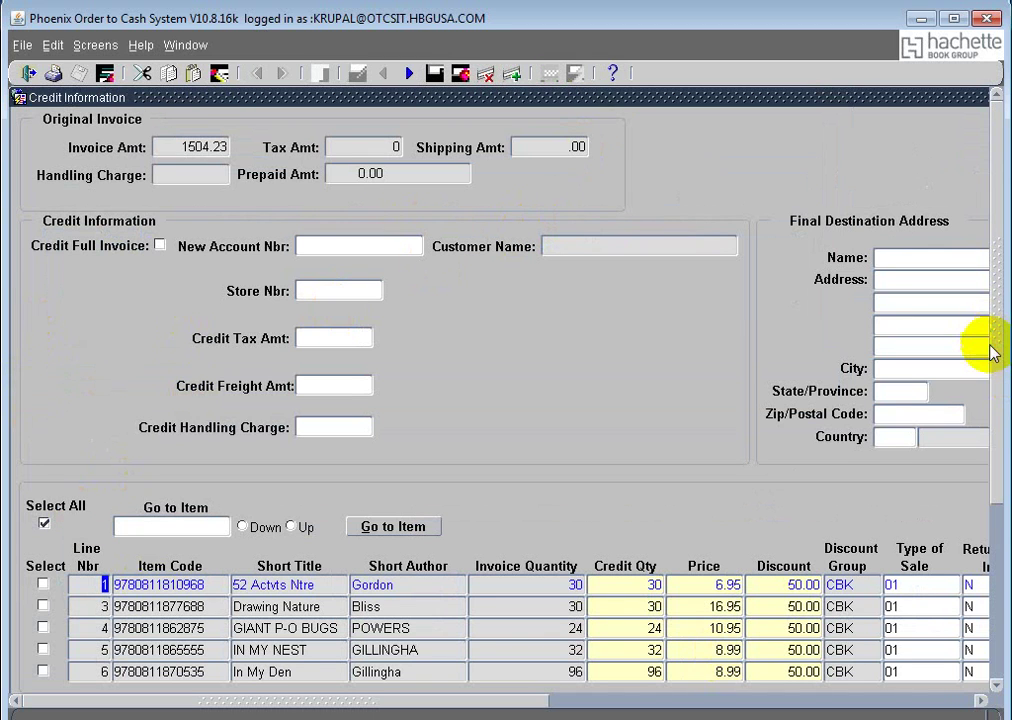
drag(990, 350, 1003, 421)
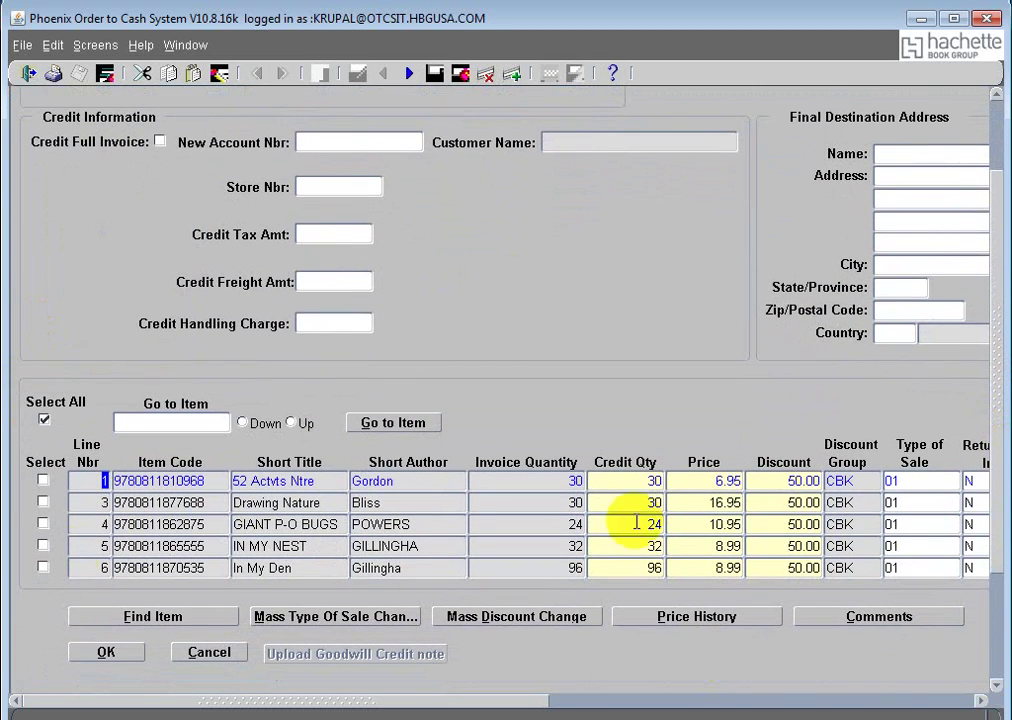
click(43, 502)
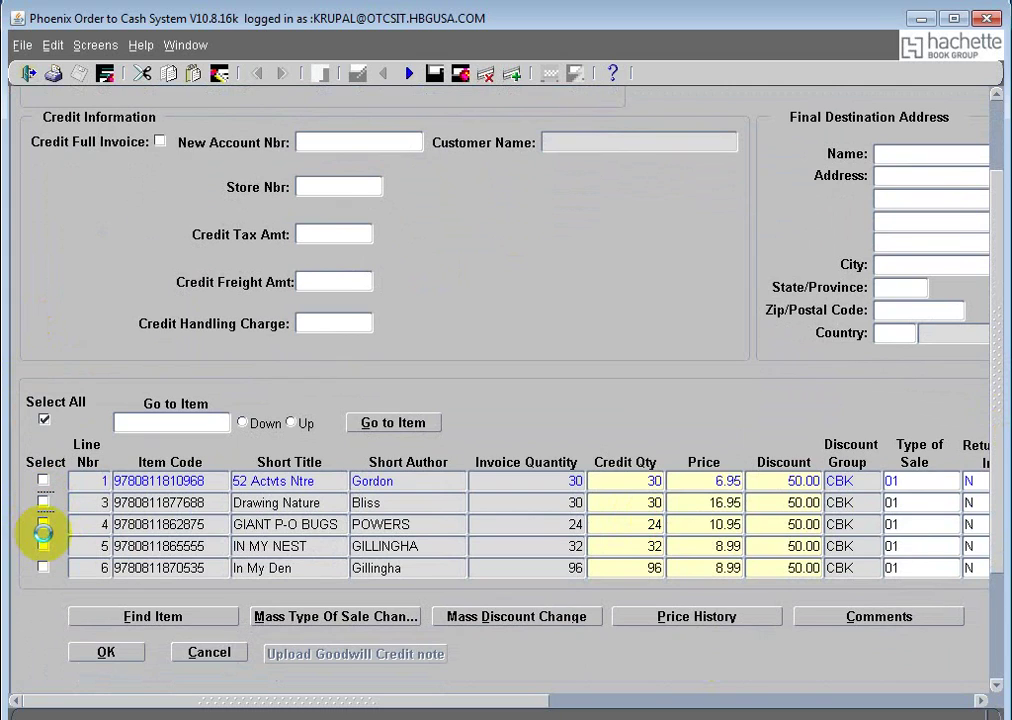
click(44, 522)
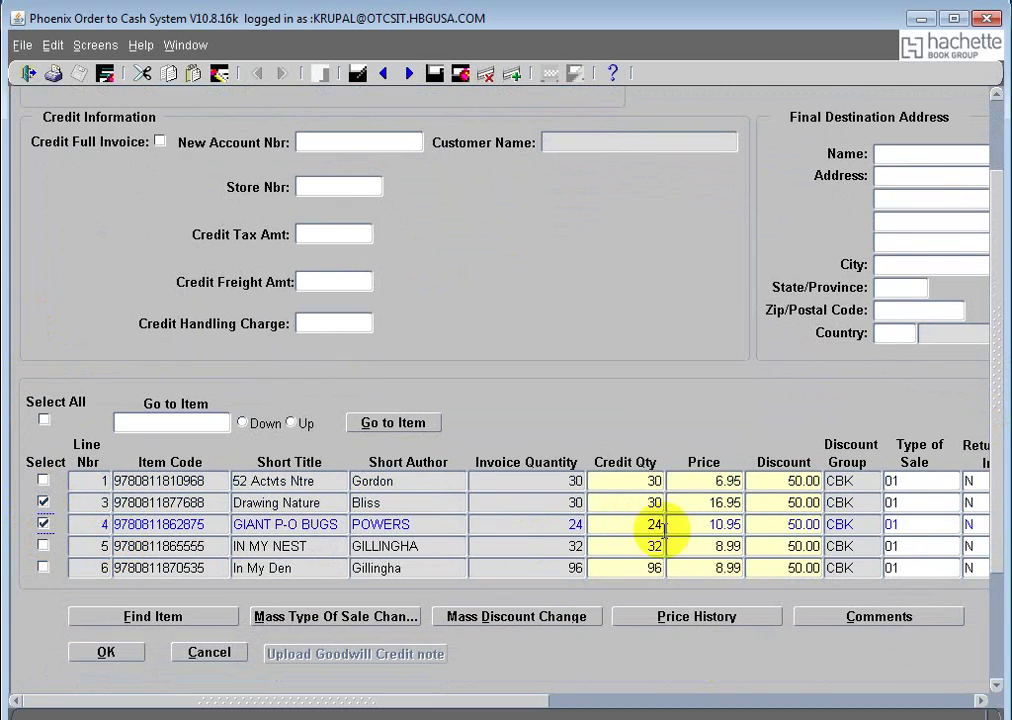
Step: Reduce the credit quantities to 3 on line 3 and 4 on line 4, then accept the credit lines
click(637, 503)
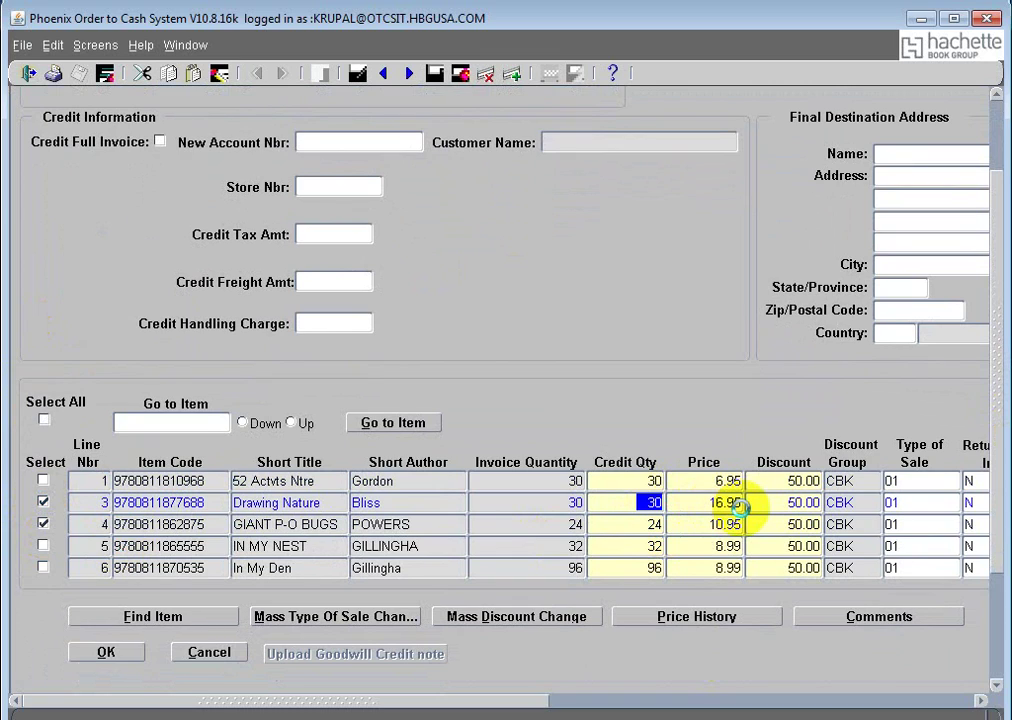
text(3)
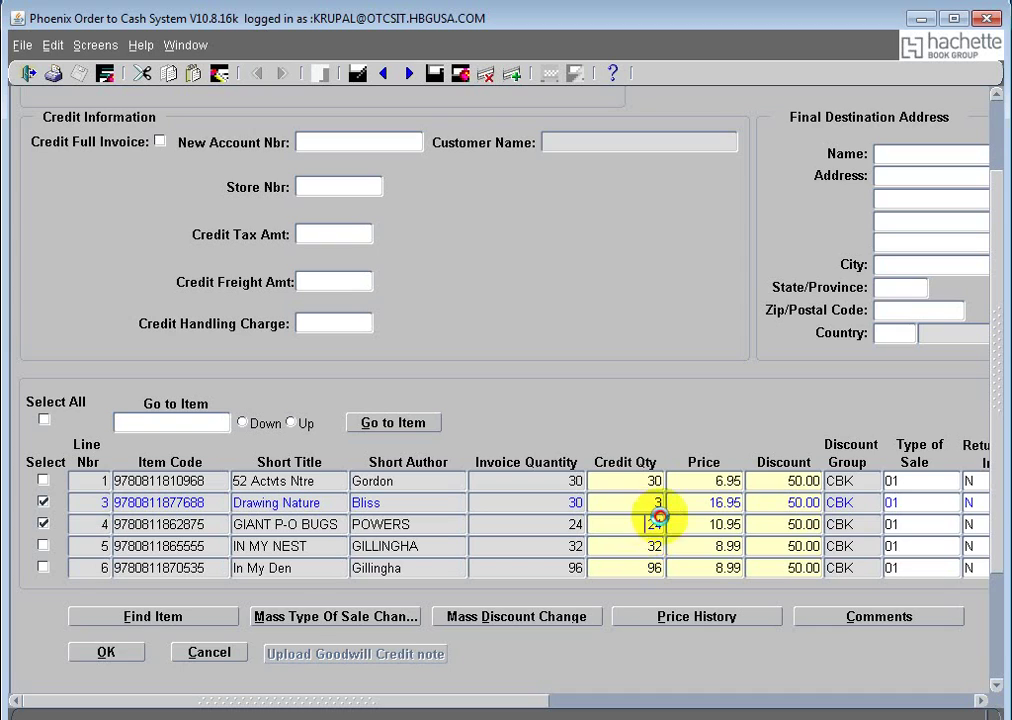
double_click(655, 522)
text(4)
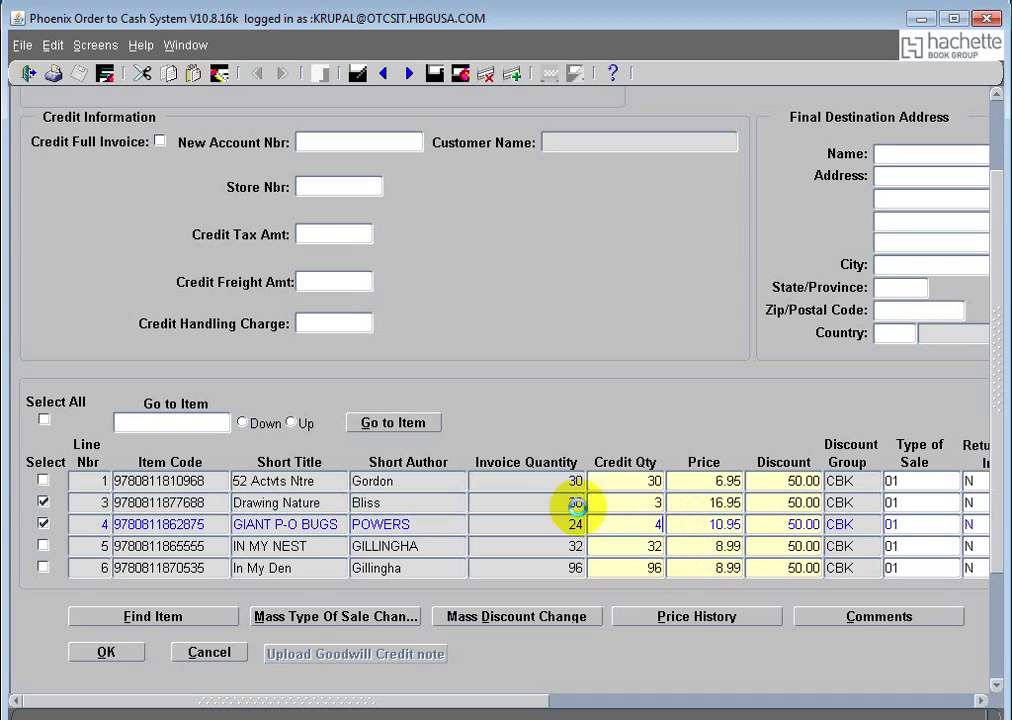
click(608, 481)
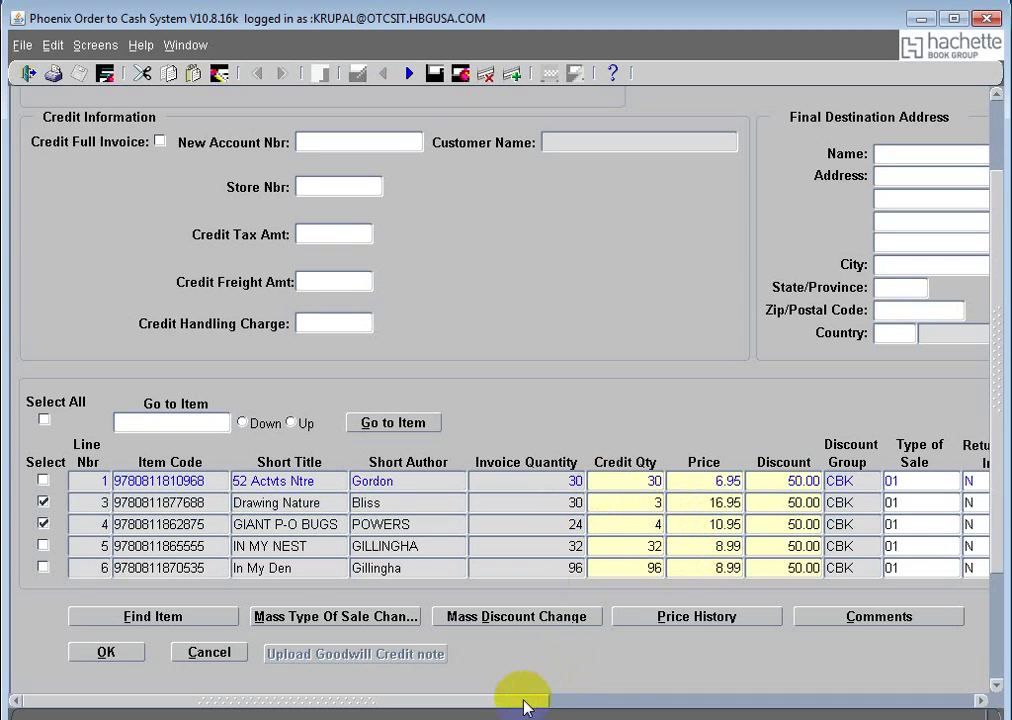
drag(526, 705, 825, 702)
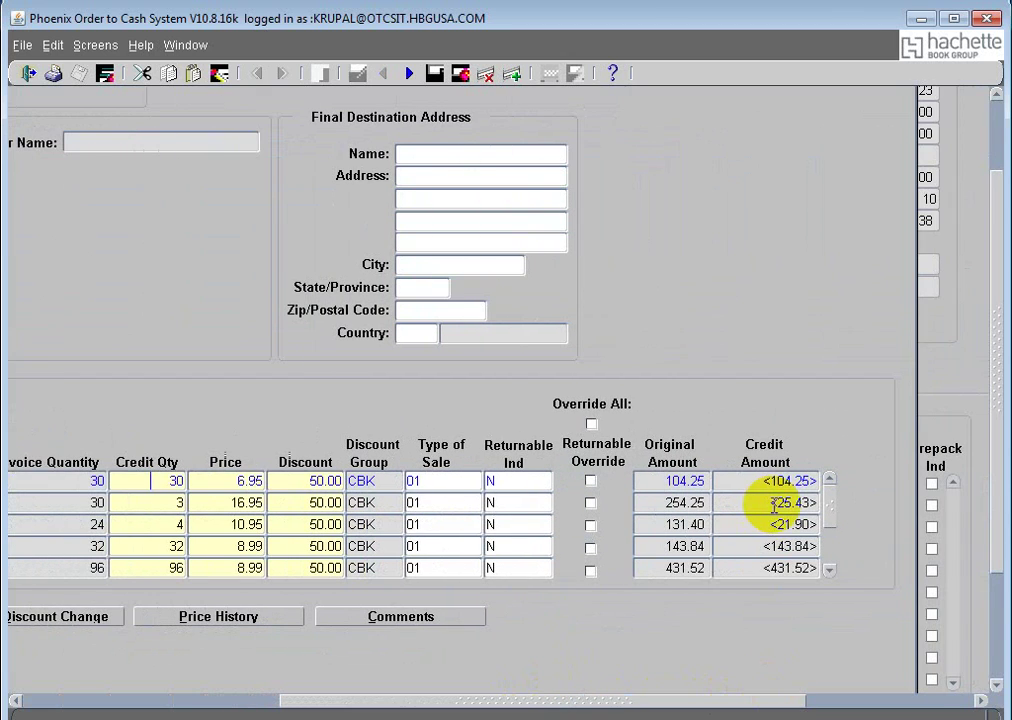
double_click(790, 503)
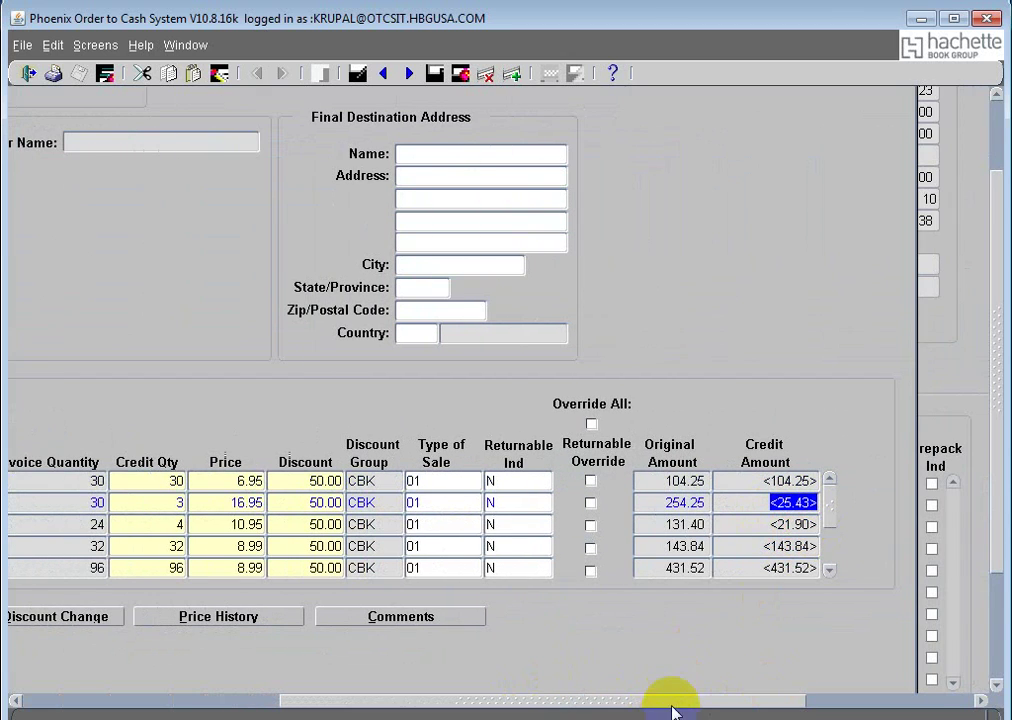
drag(669, 704, 339, 713)
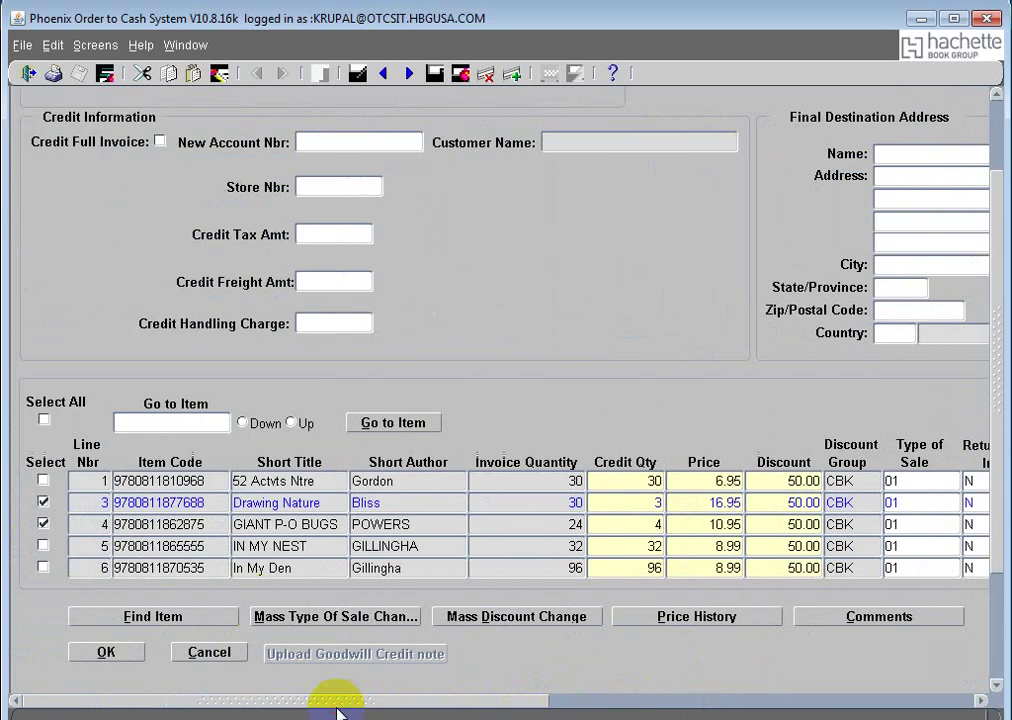
click(105, 653)
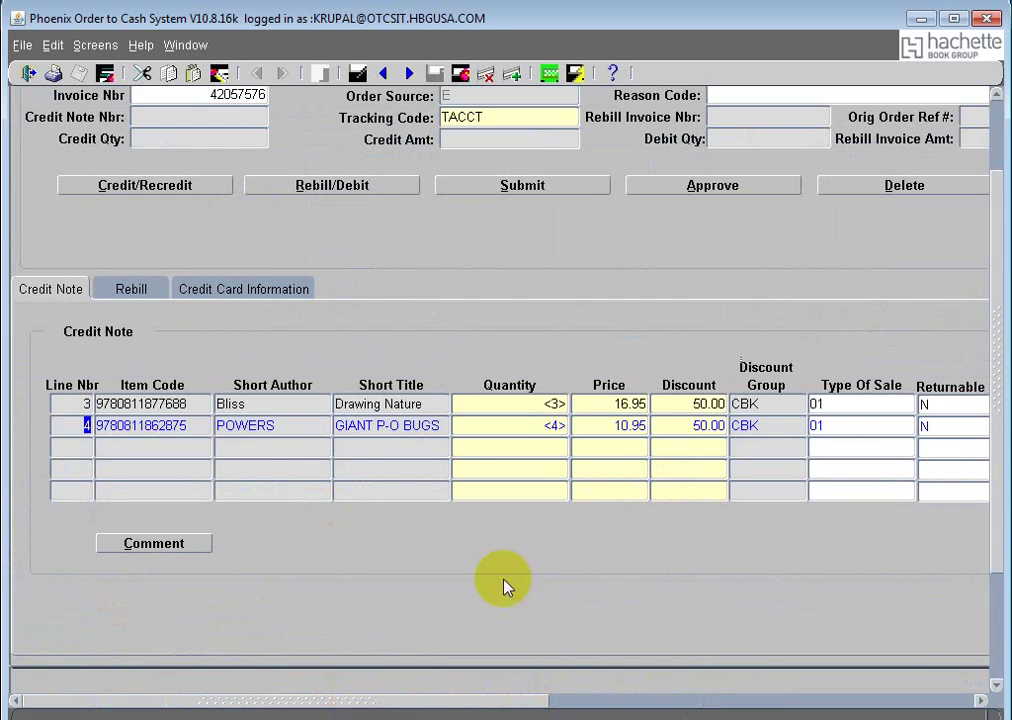
Step: Launch the rebill for invoice 42057576 to show the Rebill Invoice Information window
drag(994, 334, 1003, 236)
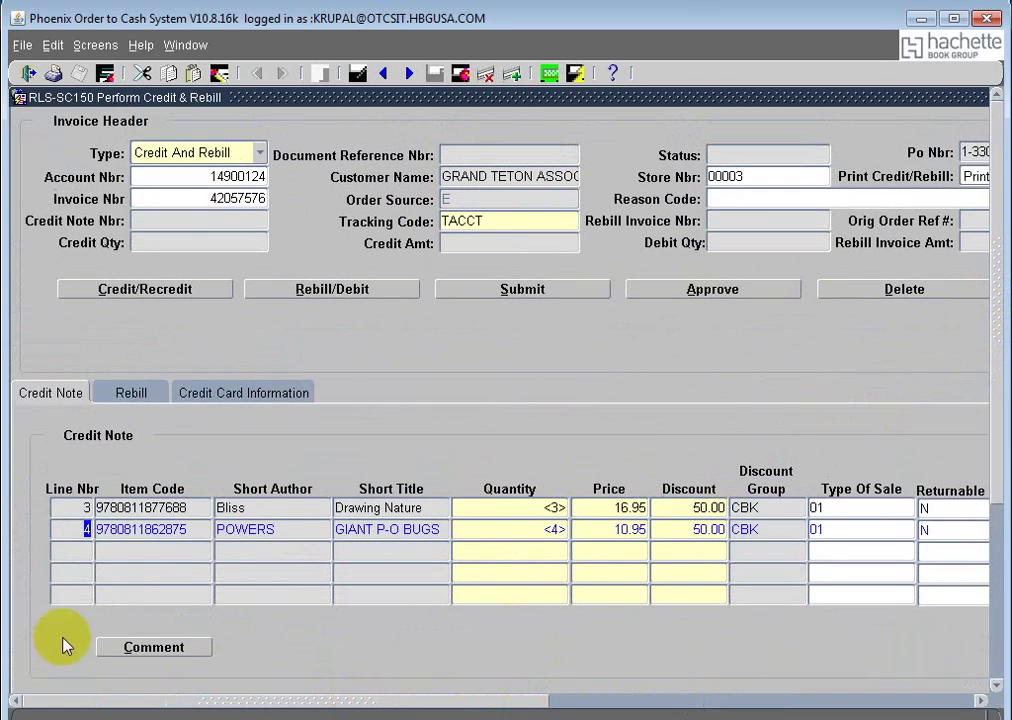
drag(285, 705, 7, 700)
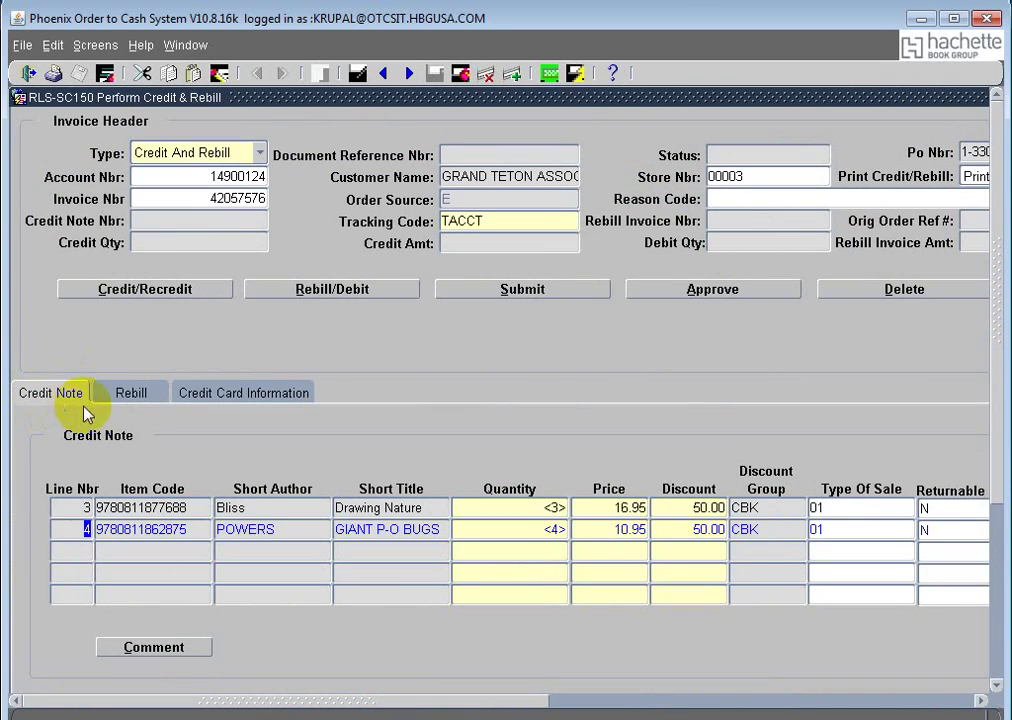
click(334, 290)
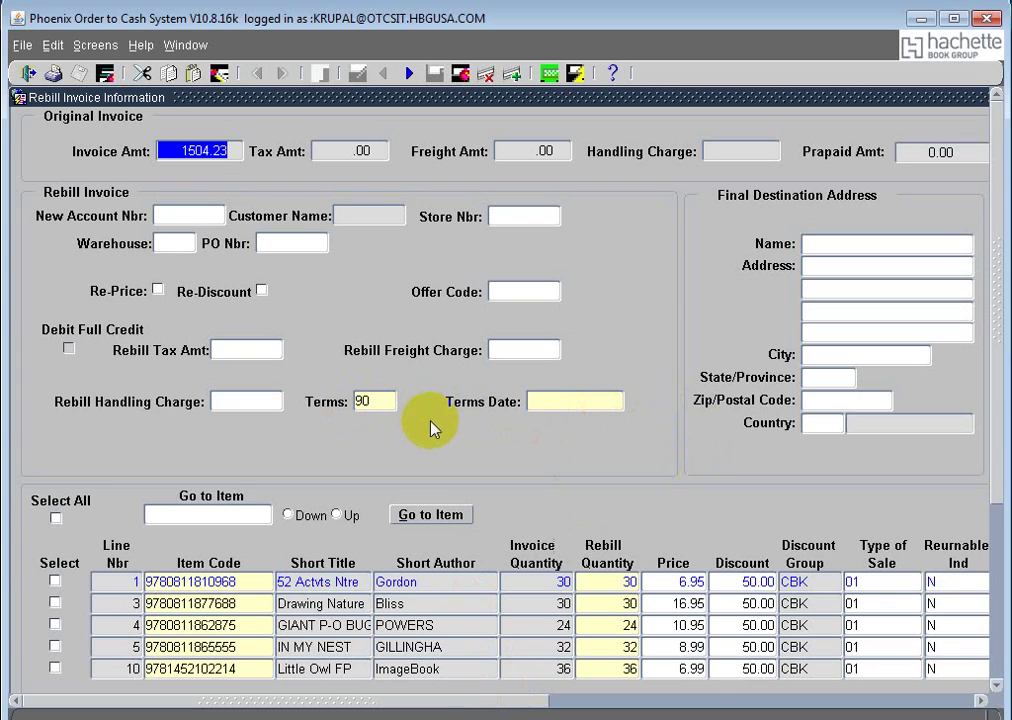
Step: Change the rebill Terms from 90 to 45, dismissing the protected-field alert
click(372, 404)
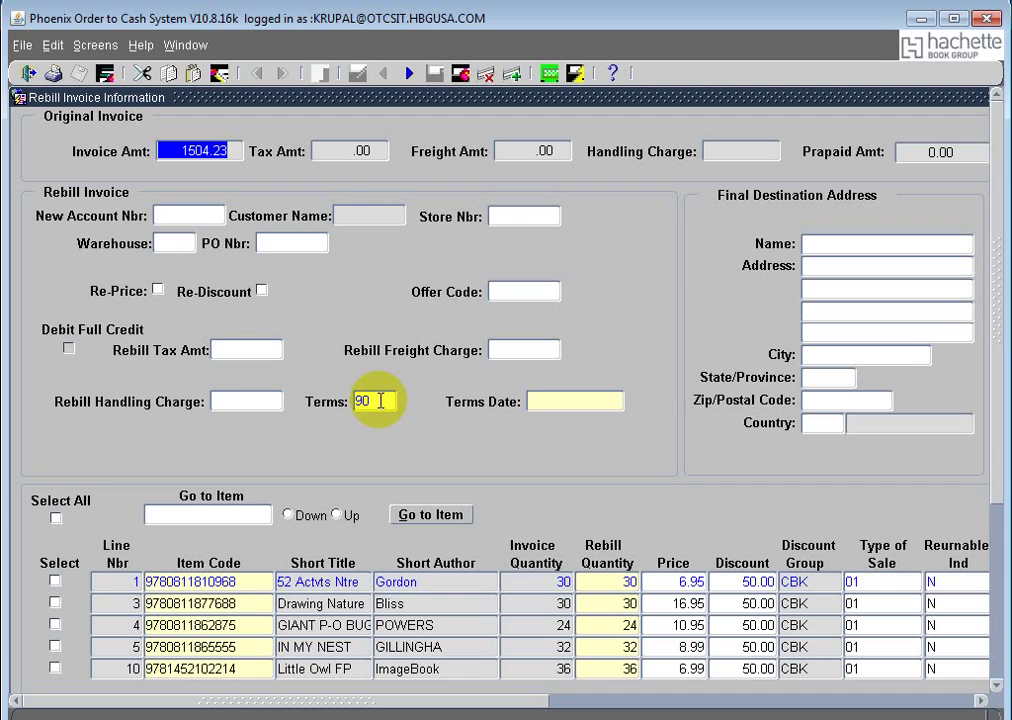
click(378, 399)
click(648, 455)
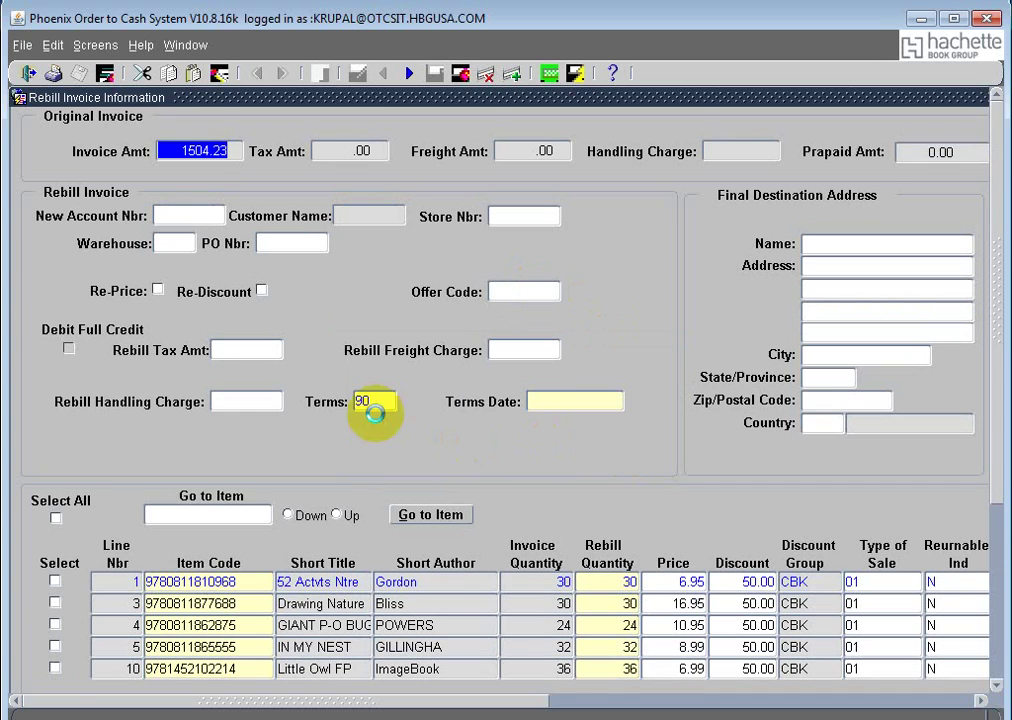
click(384, 402)
drag(386, 403, 349, 405)
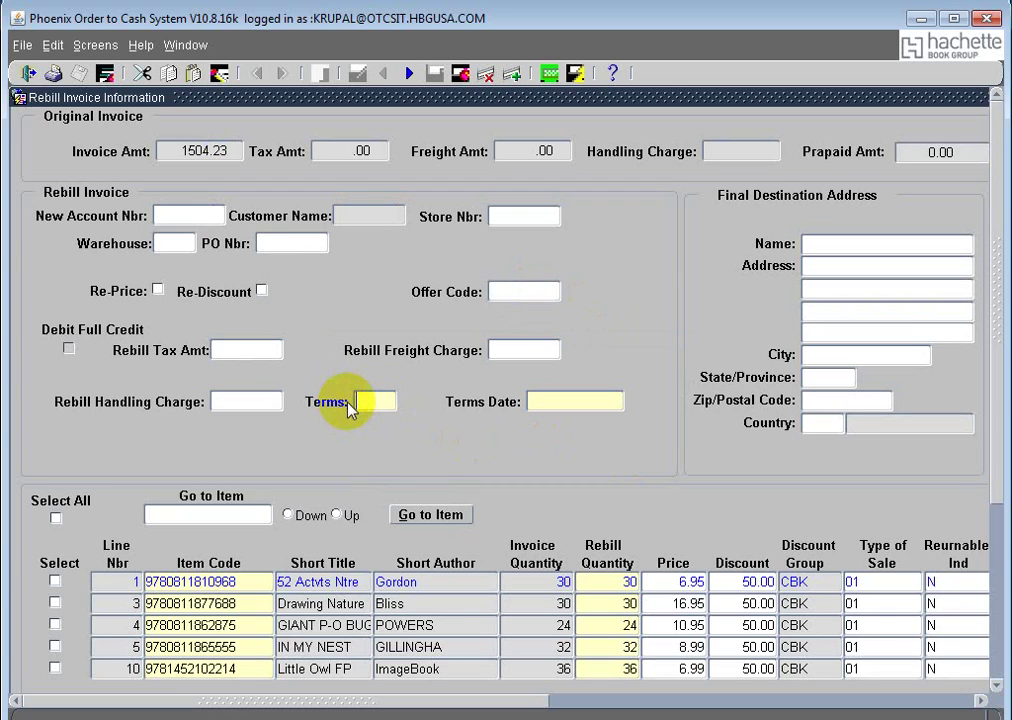
text(45)
key(Tab)
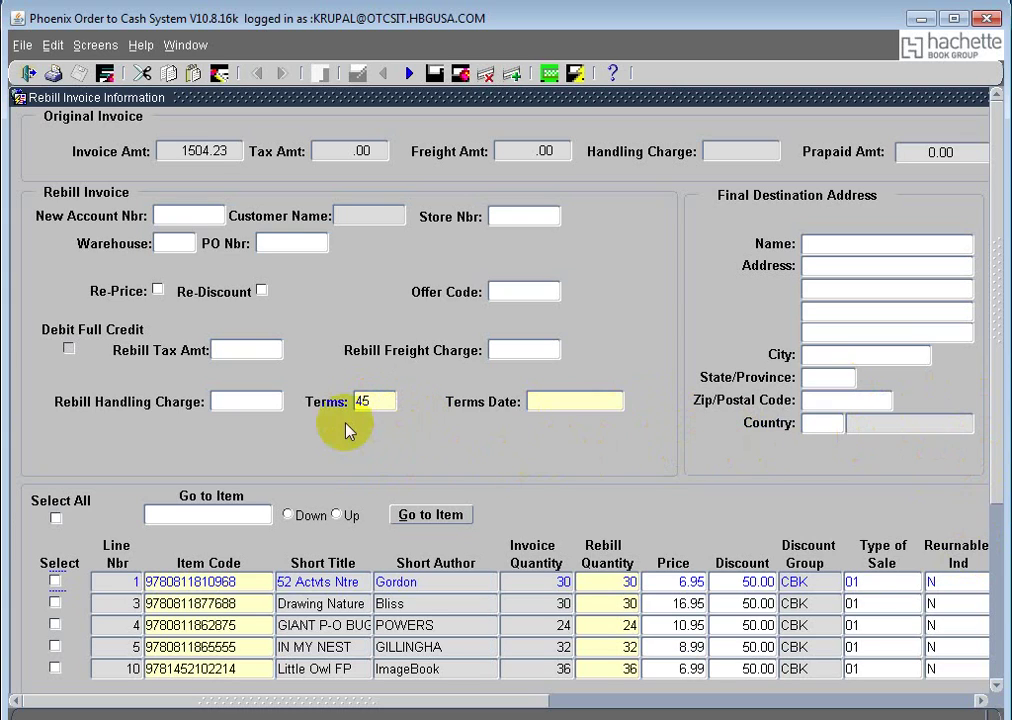
click(368, 403)
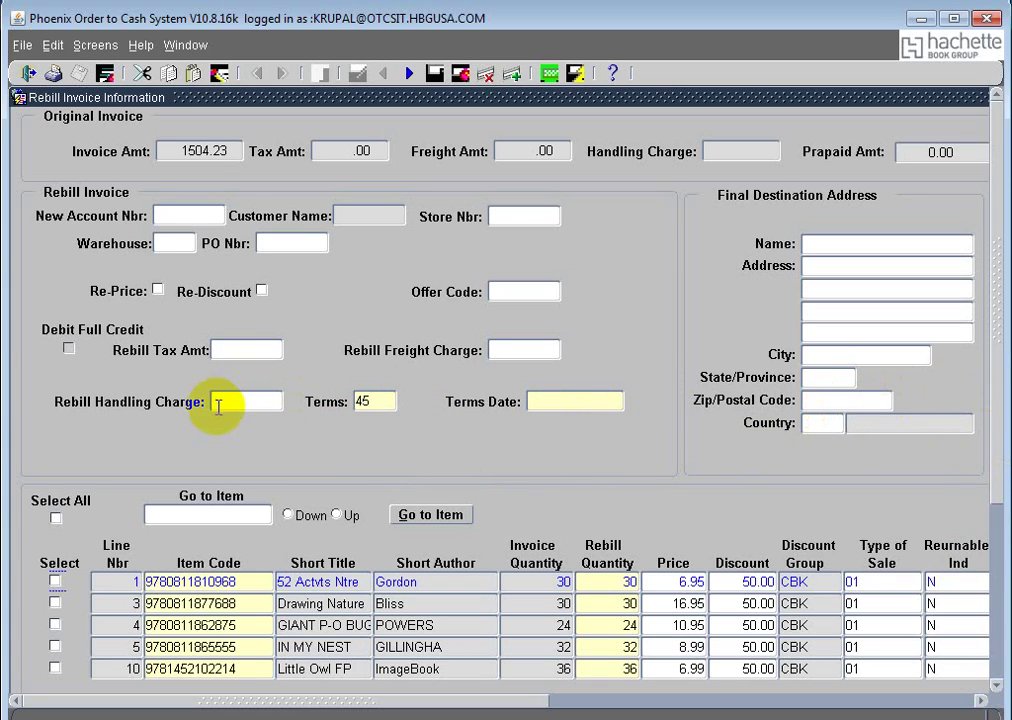
click(248, 350)
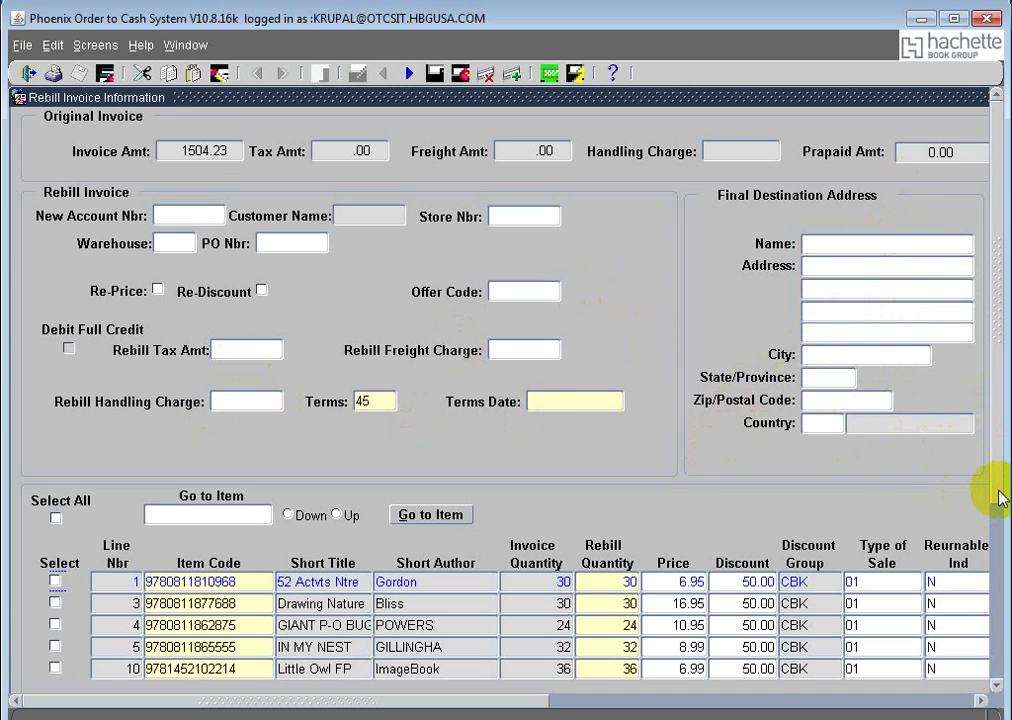
drag(515, 700, 453, 709)
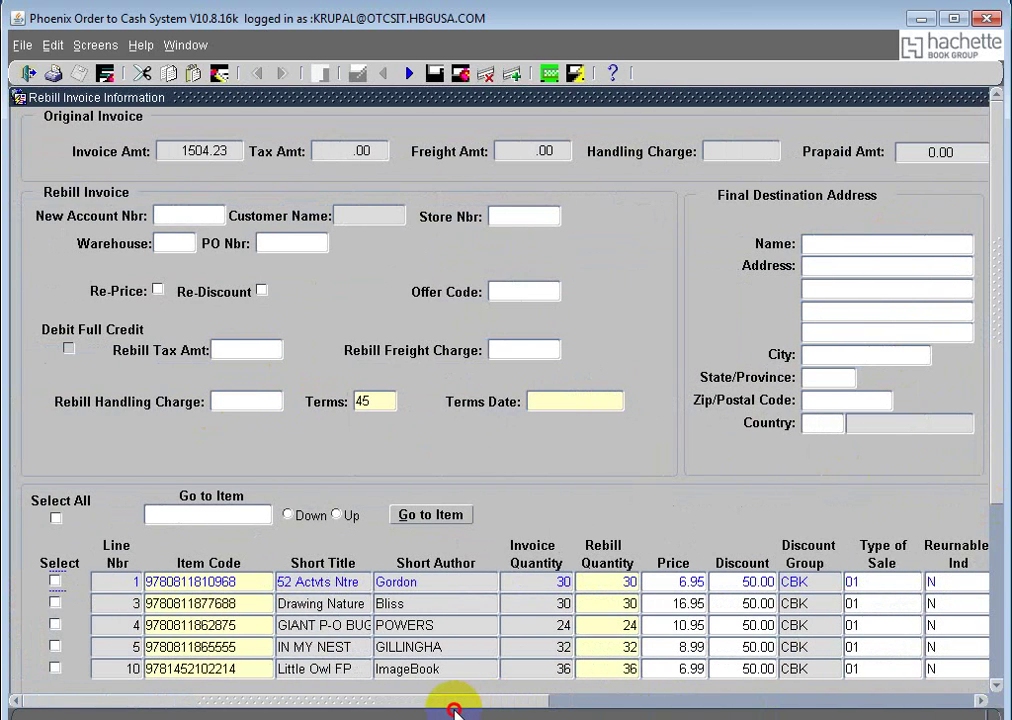
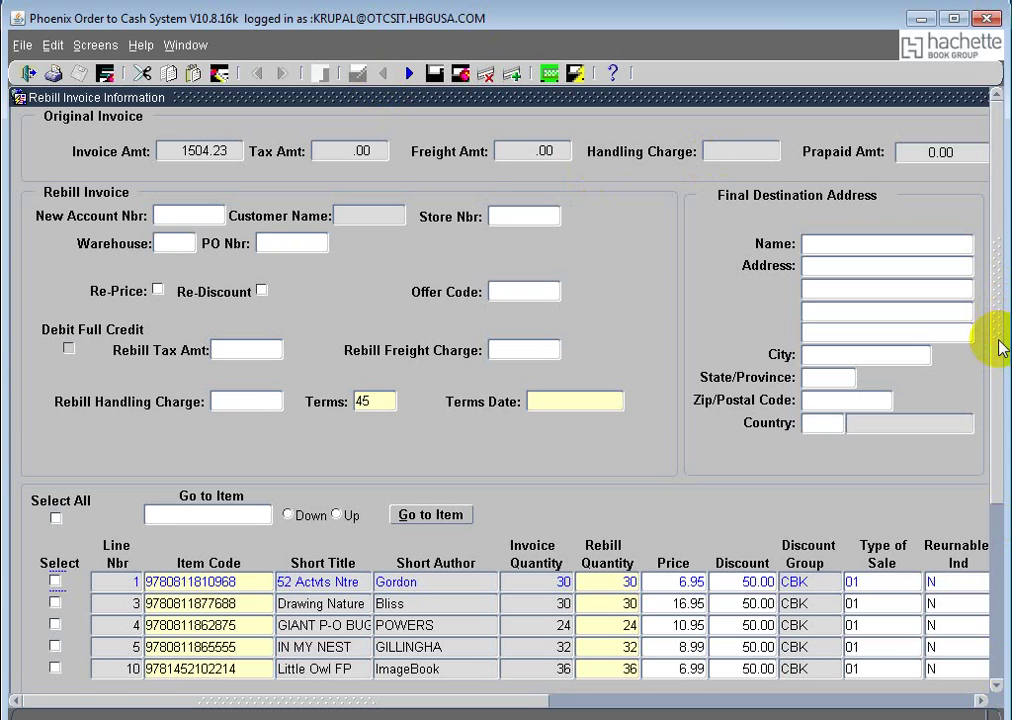
Step: Tick Select All so all five invoice lines are checked for rebill
drag(1000, 345, 1002, 402)
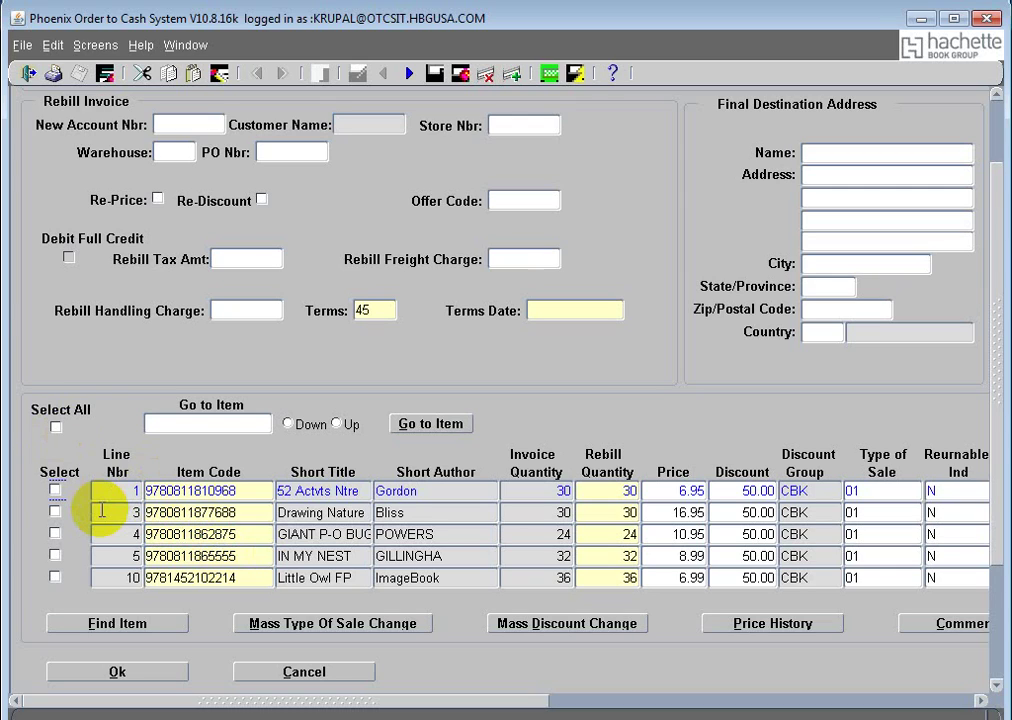
click(56, 427)
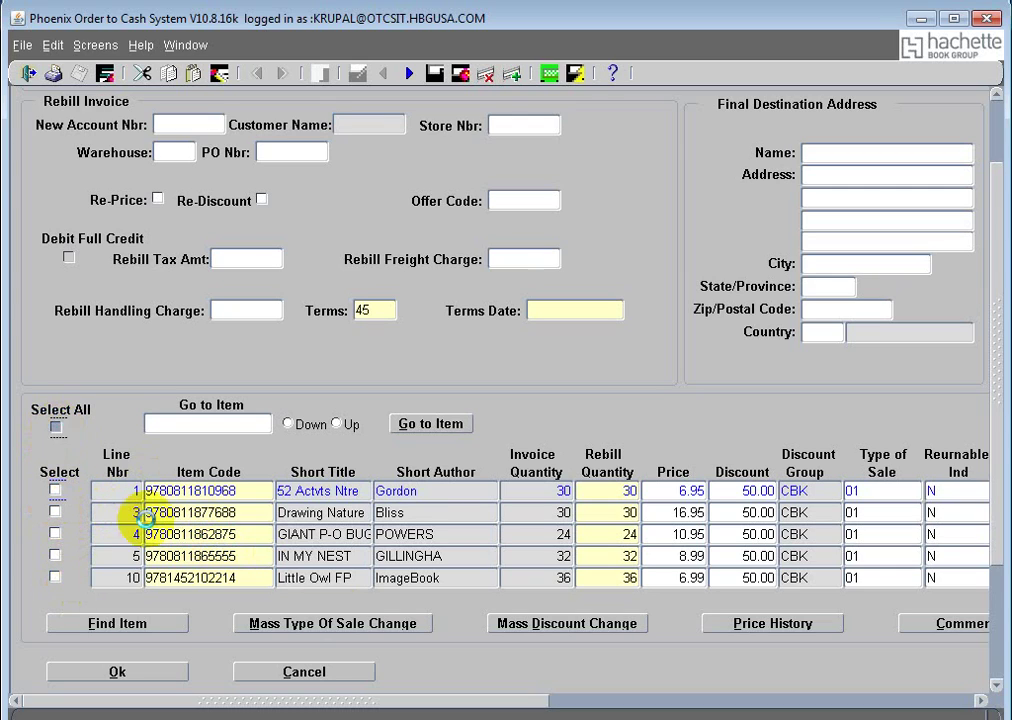
click(524, 702)
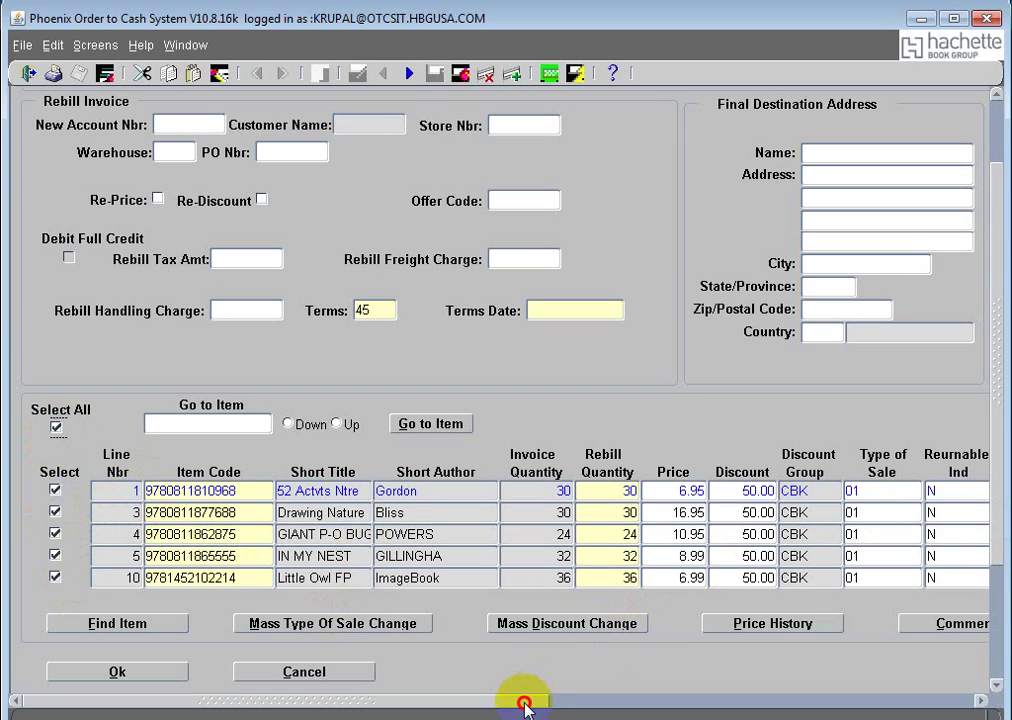
drag(526, 706, 495, 707)
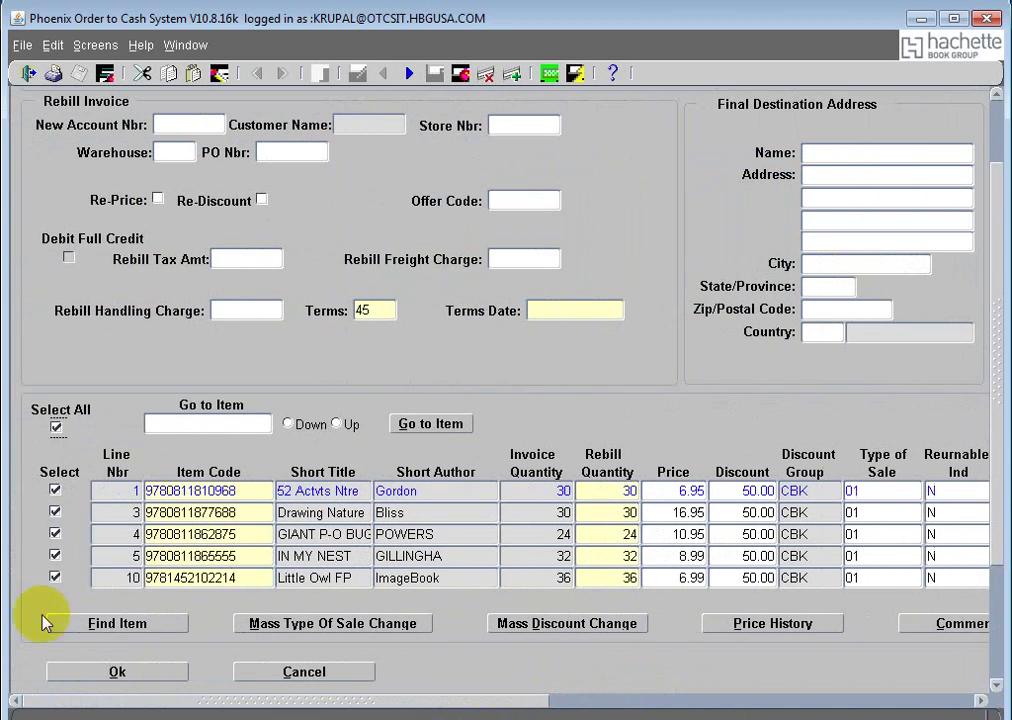
Step: Clear Select All and select only lines 4 and 5 for rebilling
click(56, 427)
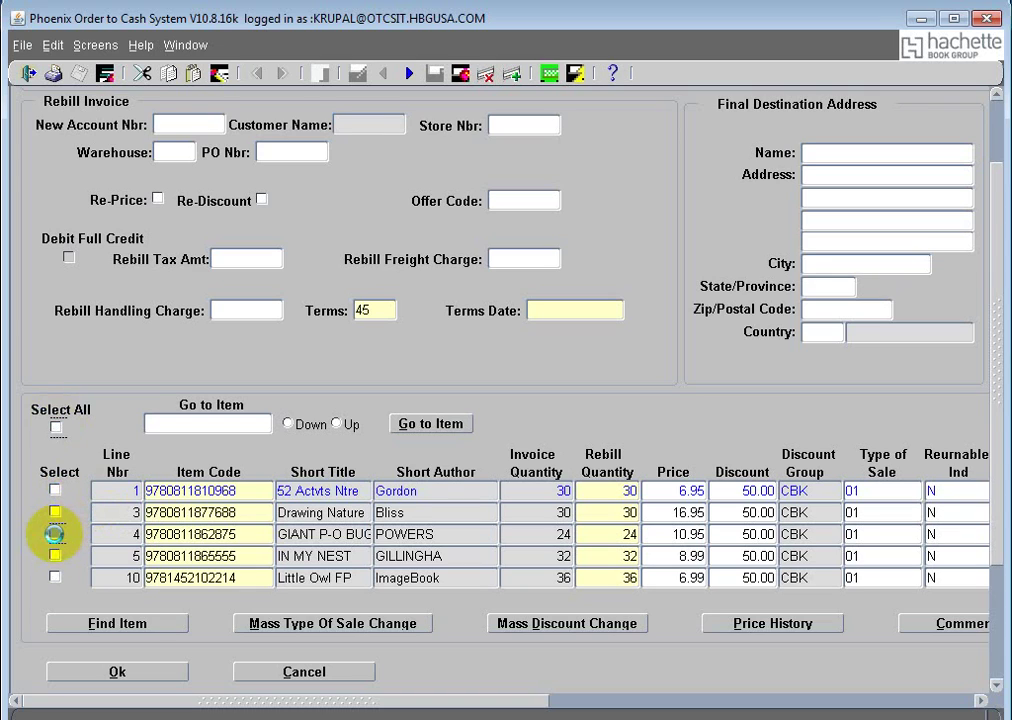
click(55, 533)
click(55, 556)
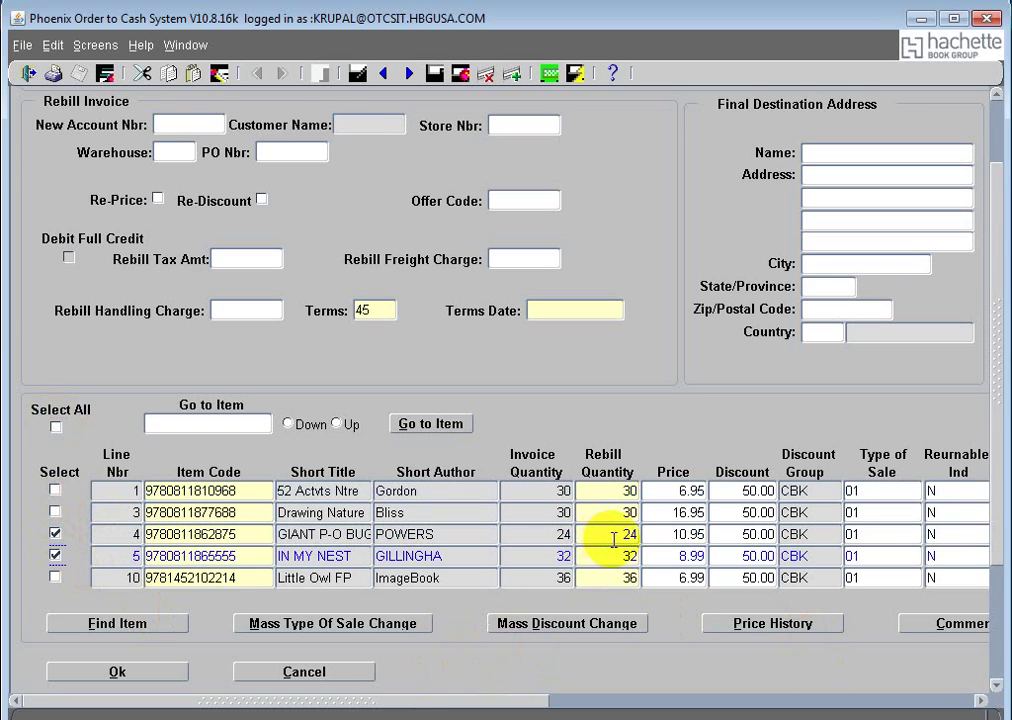
Step: Set the rebill quantities to 6 on line 4 and 7 on line 5
click(617, 535)
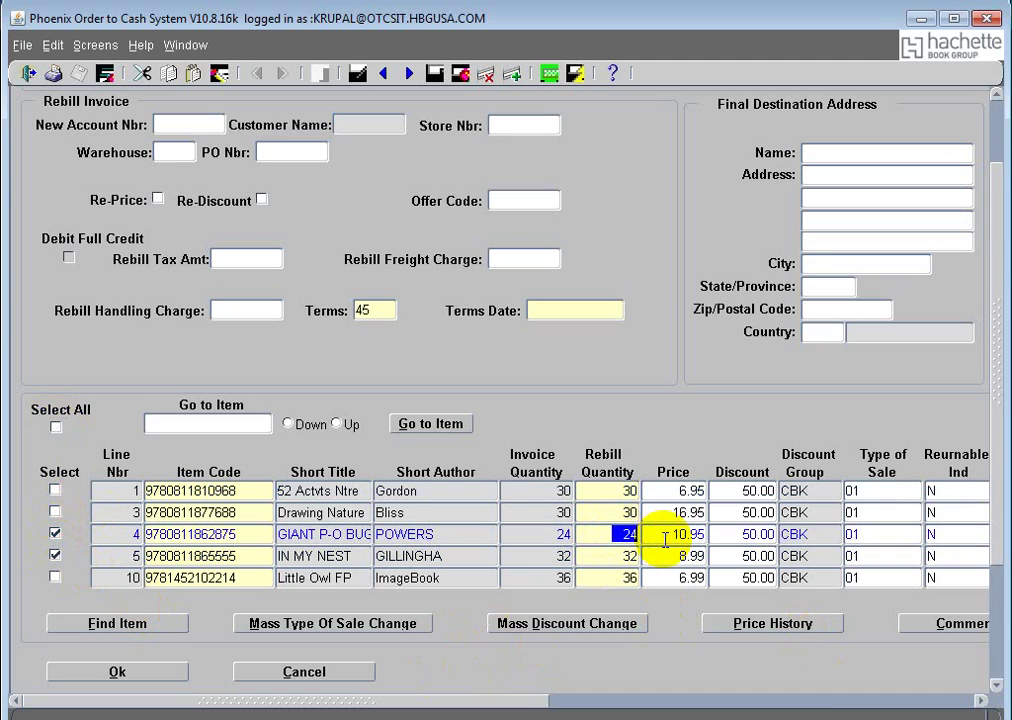
text(6)
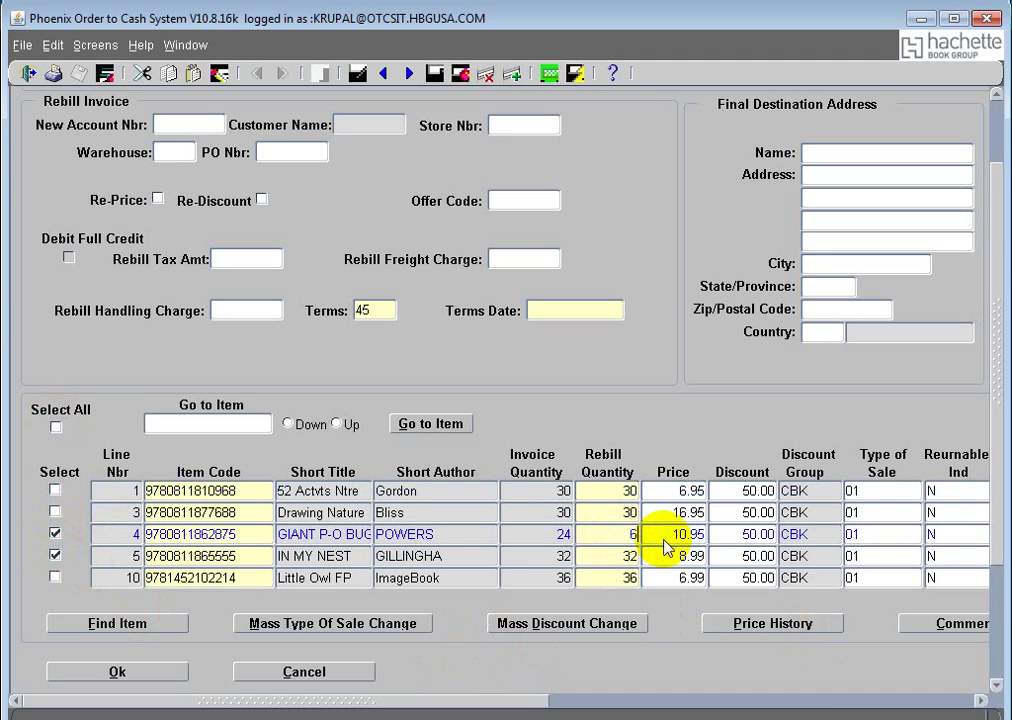
click(621, 555)
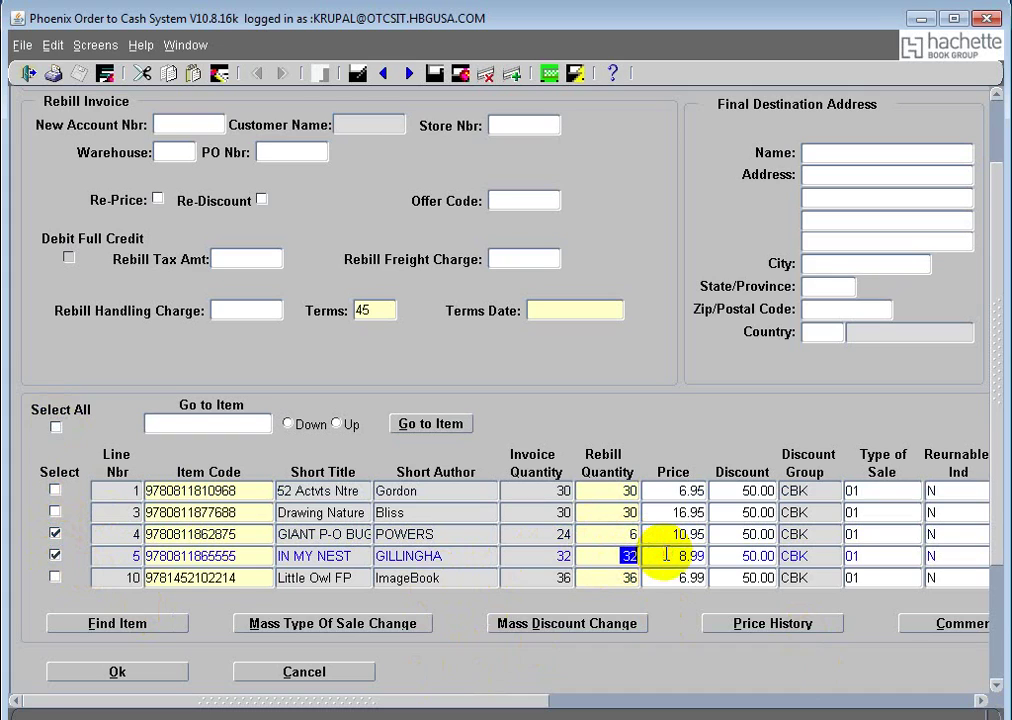
text(7)
click(512, 534)
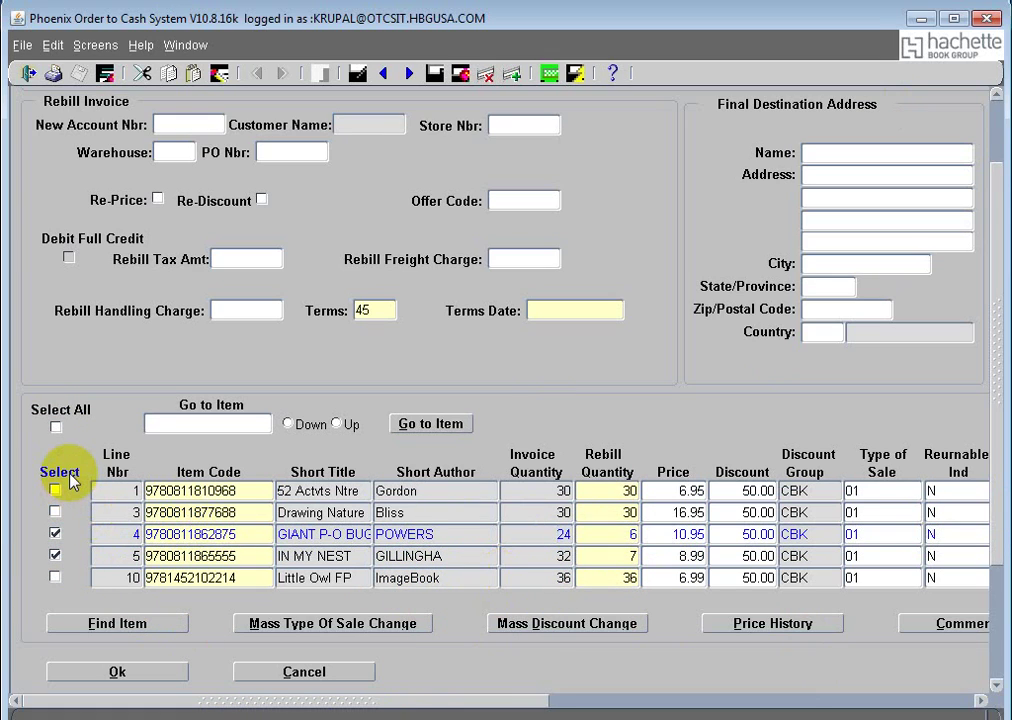
click(71, 430)
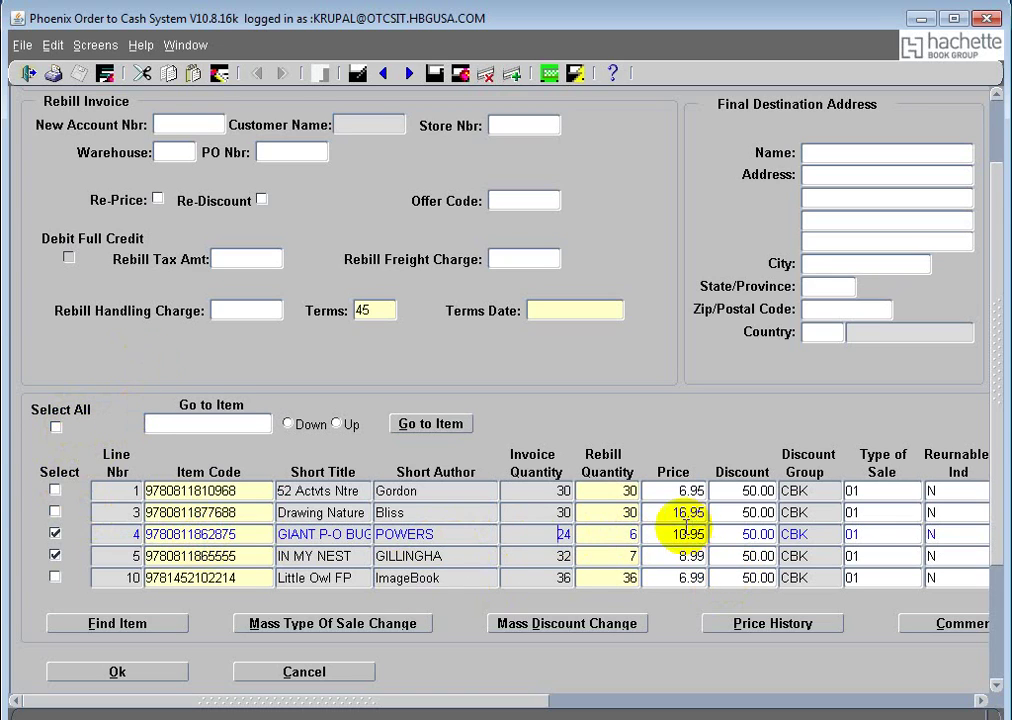
click(620, 534)
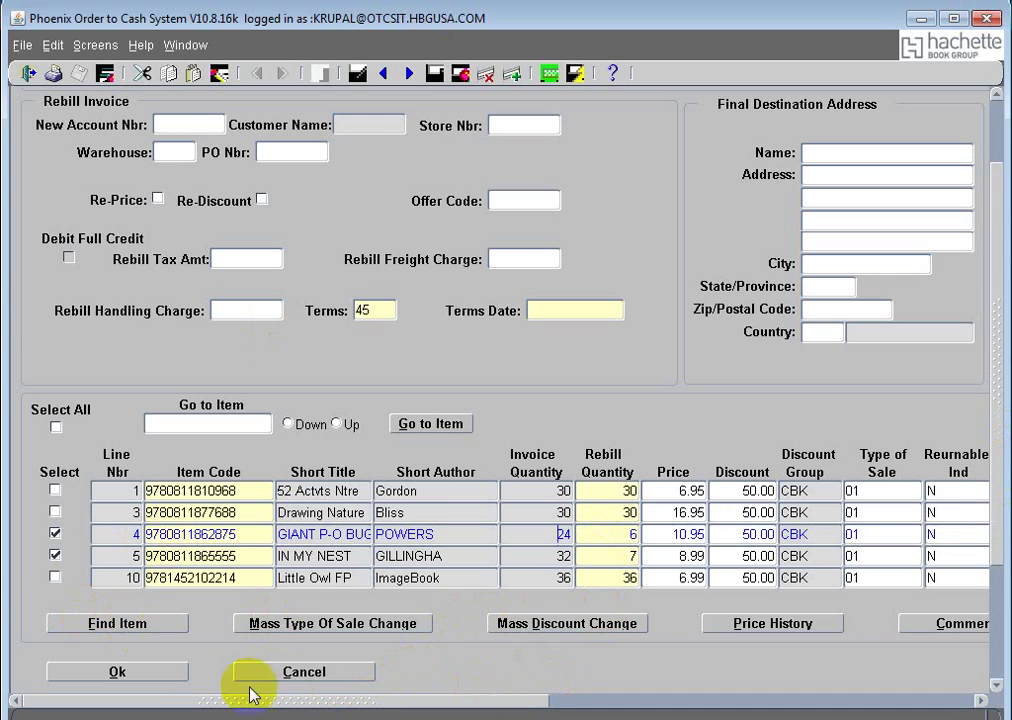
Step: Confirm the rebill line choices in the Rebill Invoice dialog
click(144, 672)
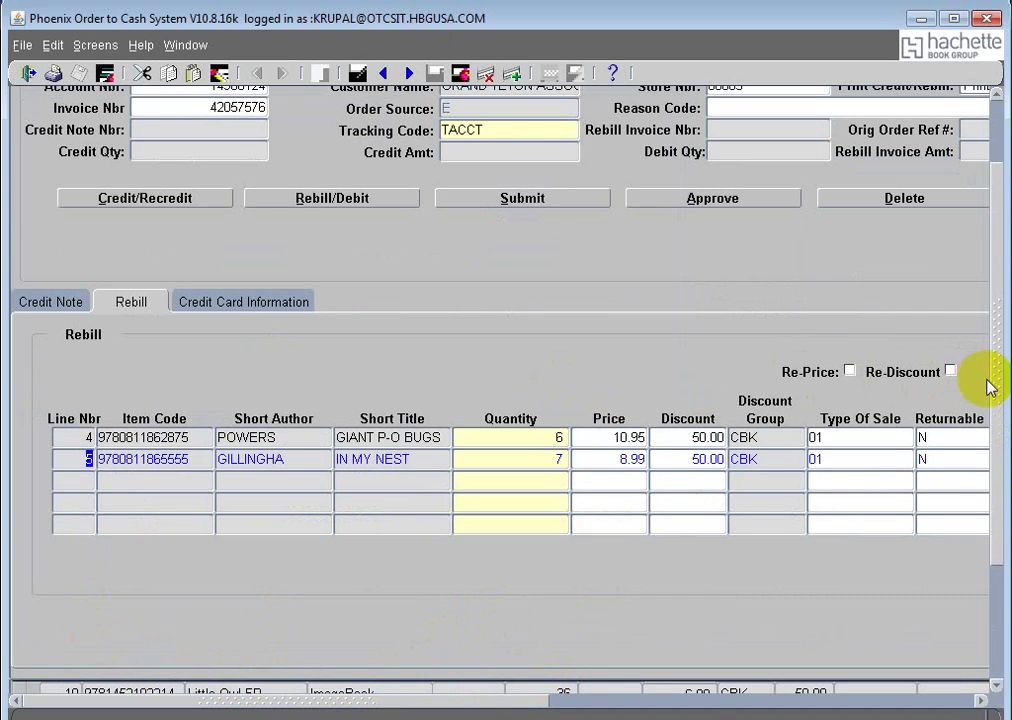
drag(995, 390, 1007, 282)
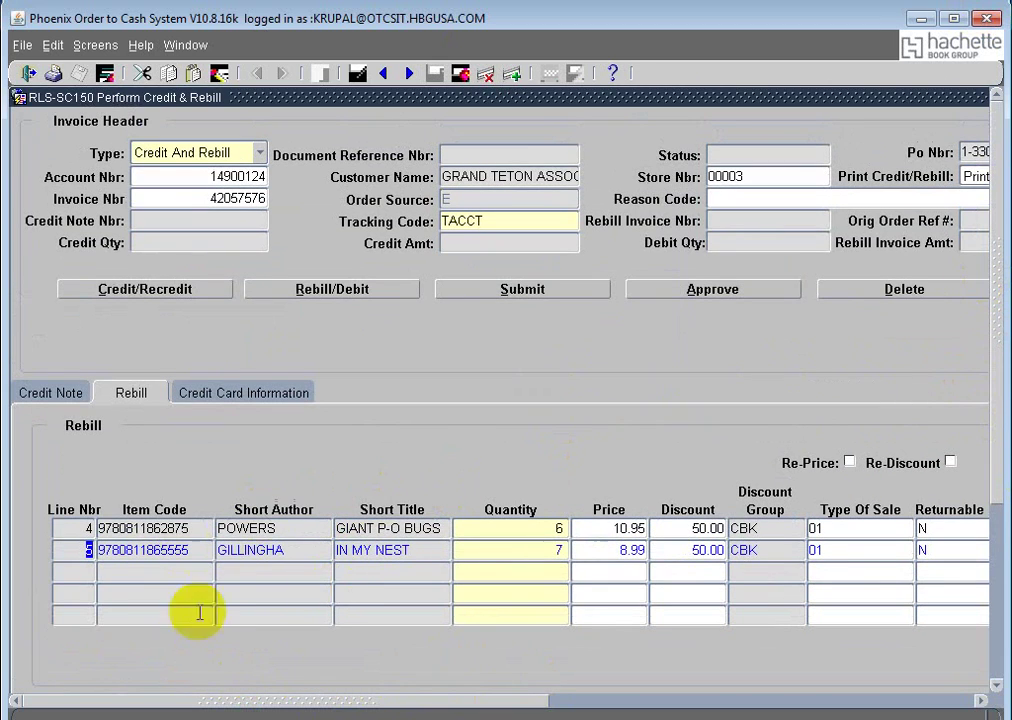
drag(352, 706, 7, 689)
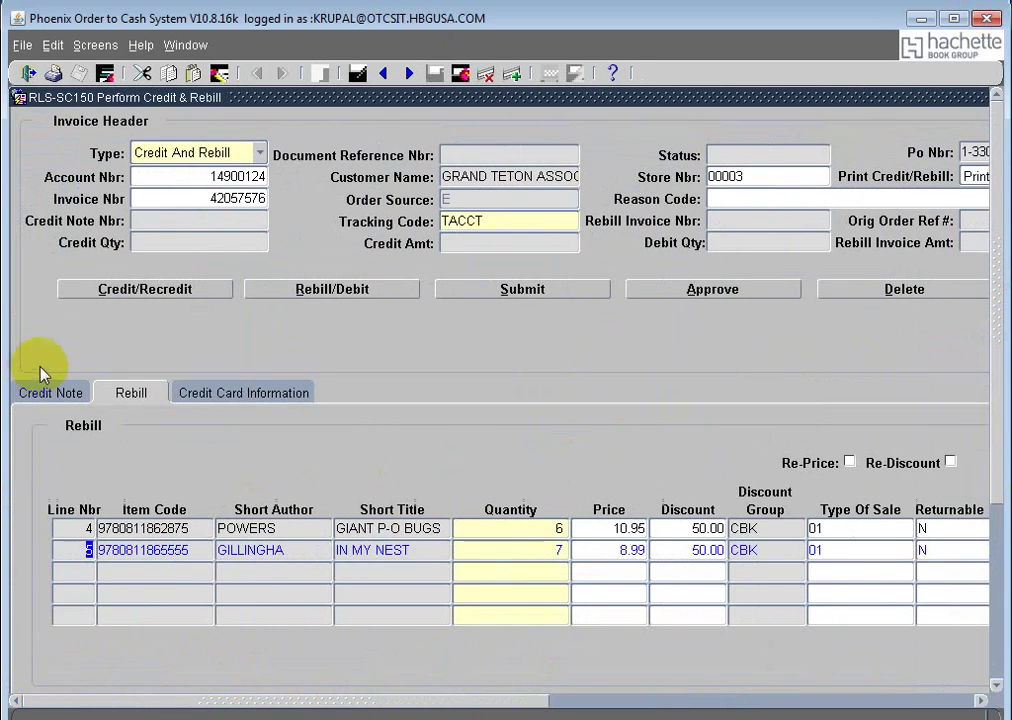
Step: Review the Credit Note lines, then return to the rebill lines 4 and 5
click(37, 392)
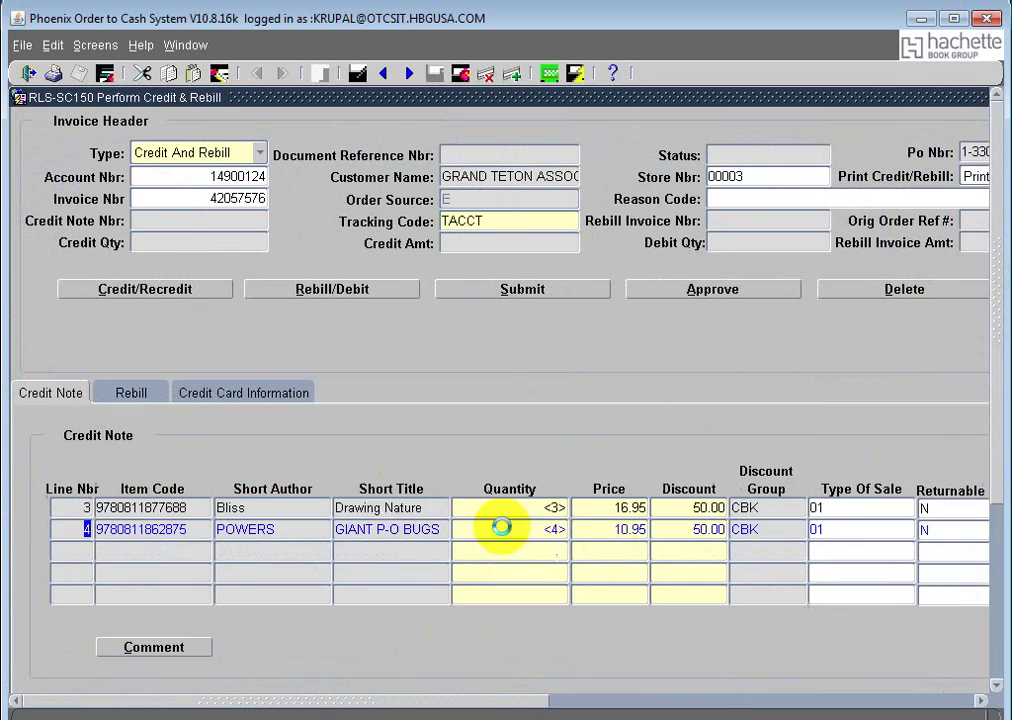
click(130, 396)
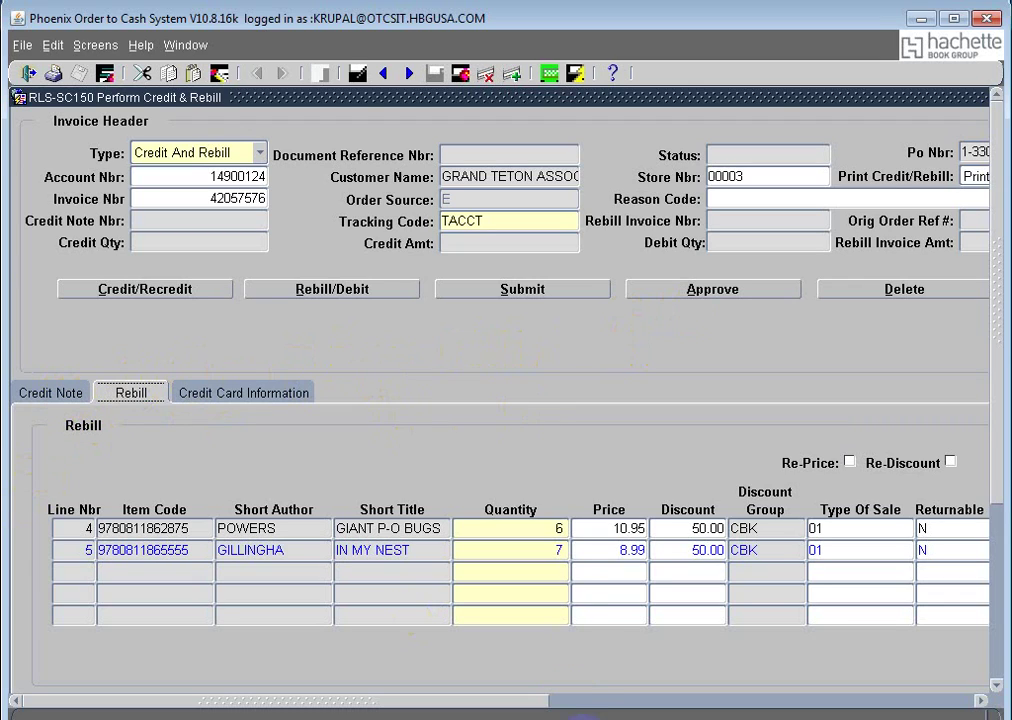
click(497, 705)
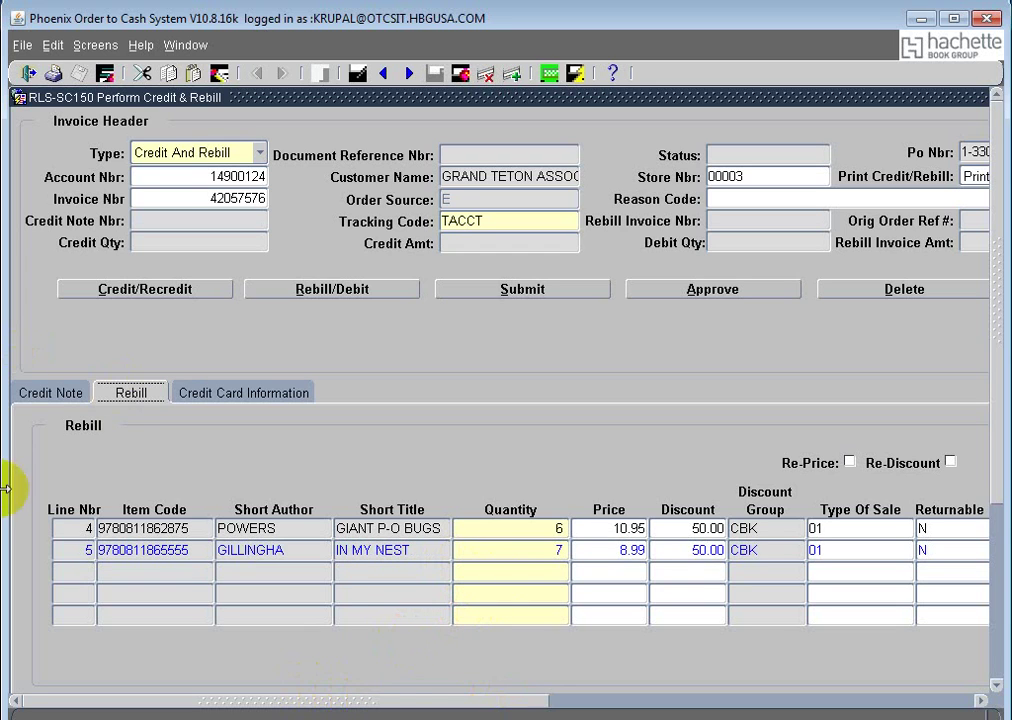
click(257, 705)
mouse_move(257, 705)
mouse_down()
mouse_move(440, 707)
mouse_move(261, 714)
mouse_up()
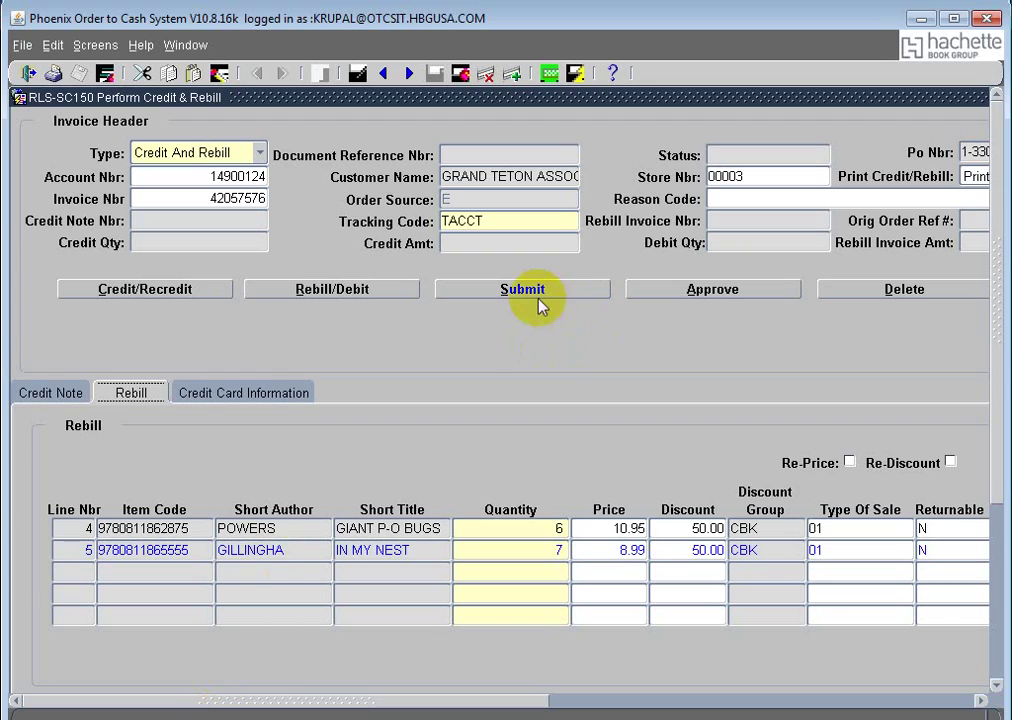
Step: Submit and approve credit and rebill 91177, acknowledging the save message, and select its reference
click(524, 292)
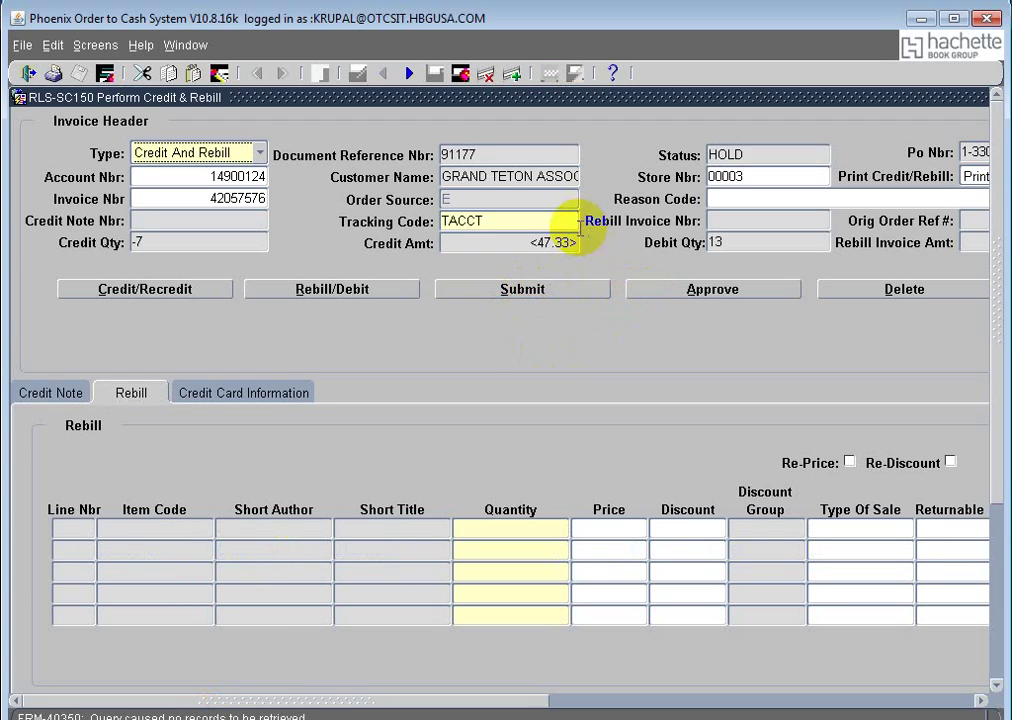
click(677, 290)
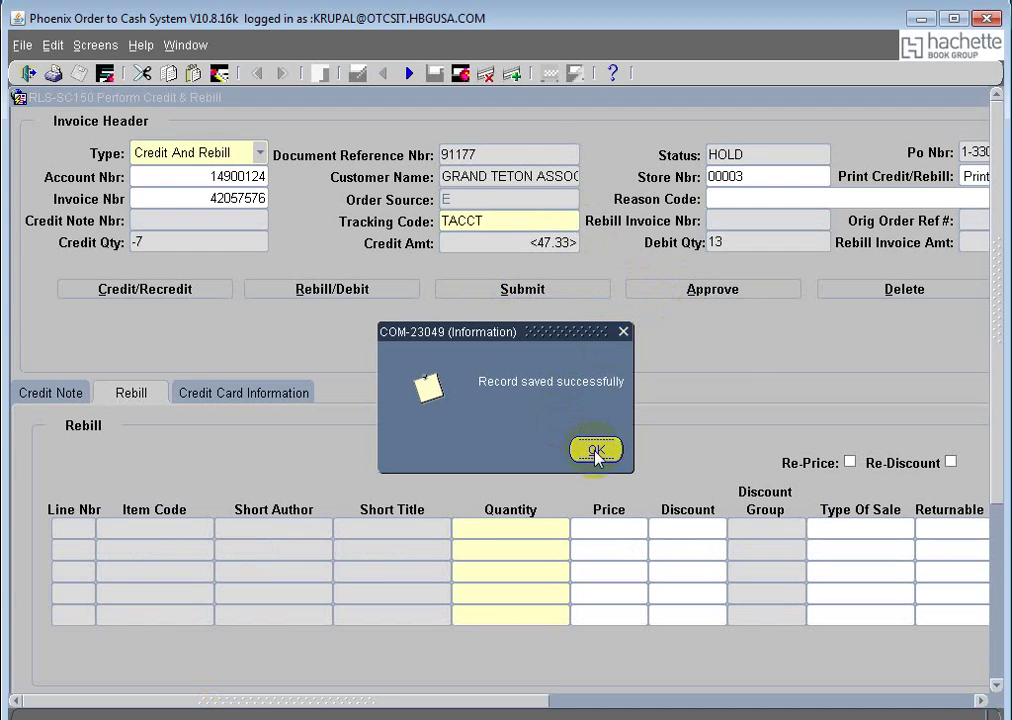
click(595, 451)
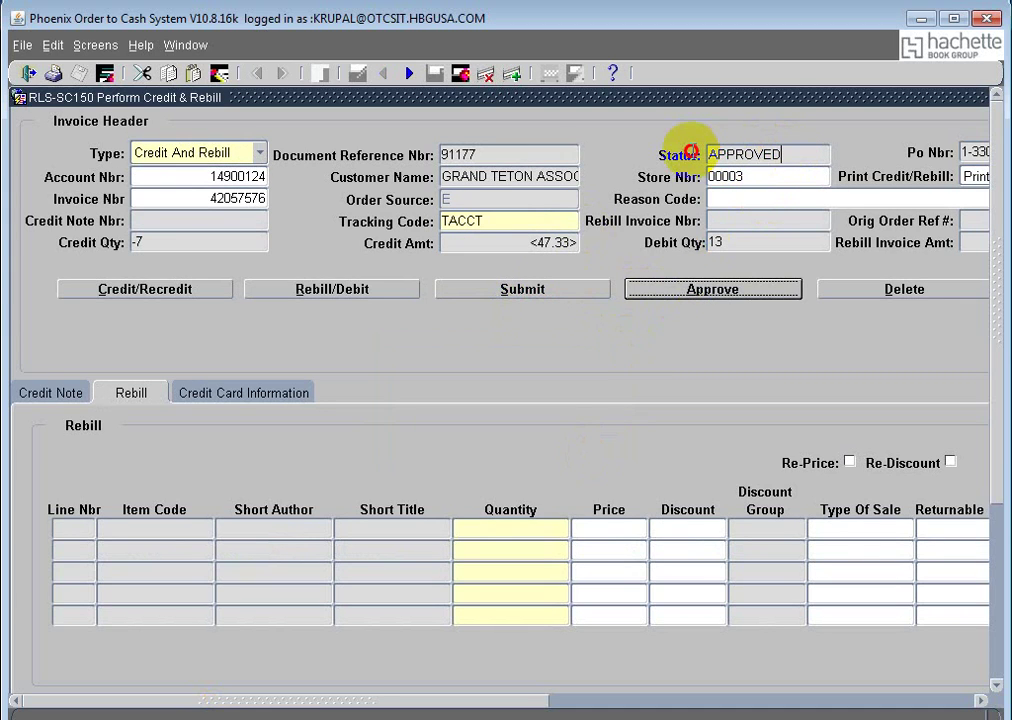
drag(503, 155, 419, 153)
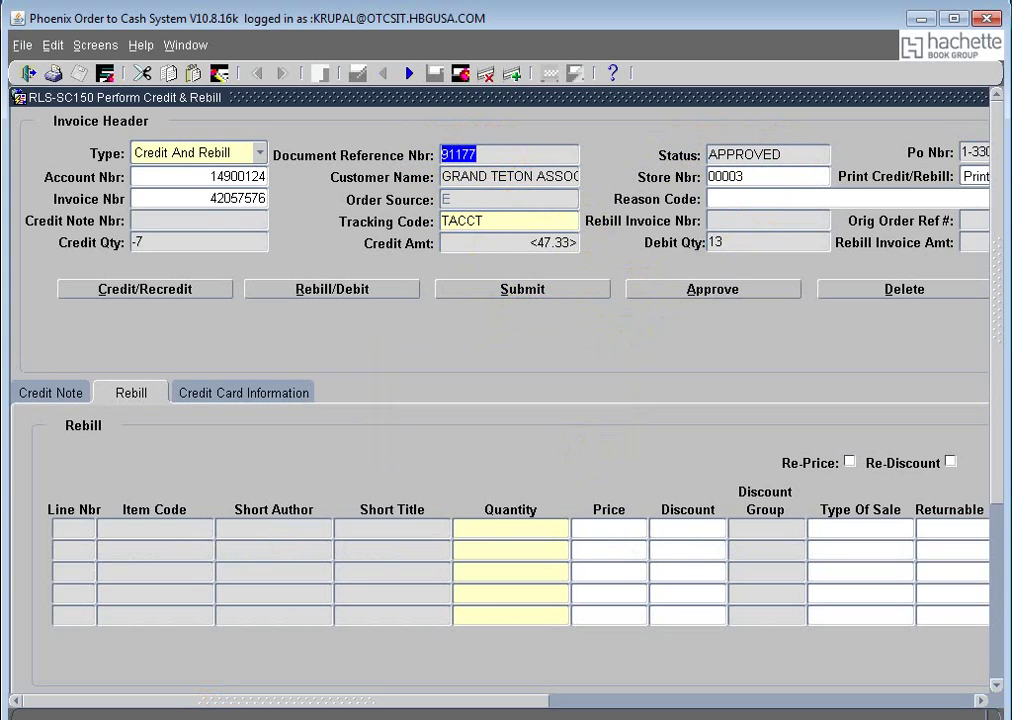
Step: Query document reference 91177 in the View Invoice & Credit Note screen
click(183, 46)
click(242, 158)
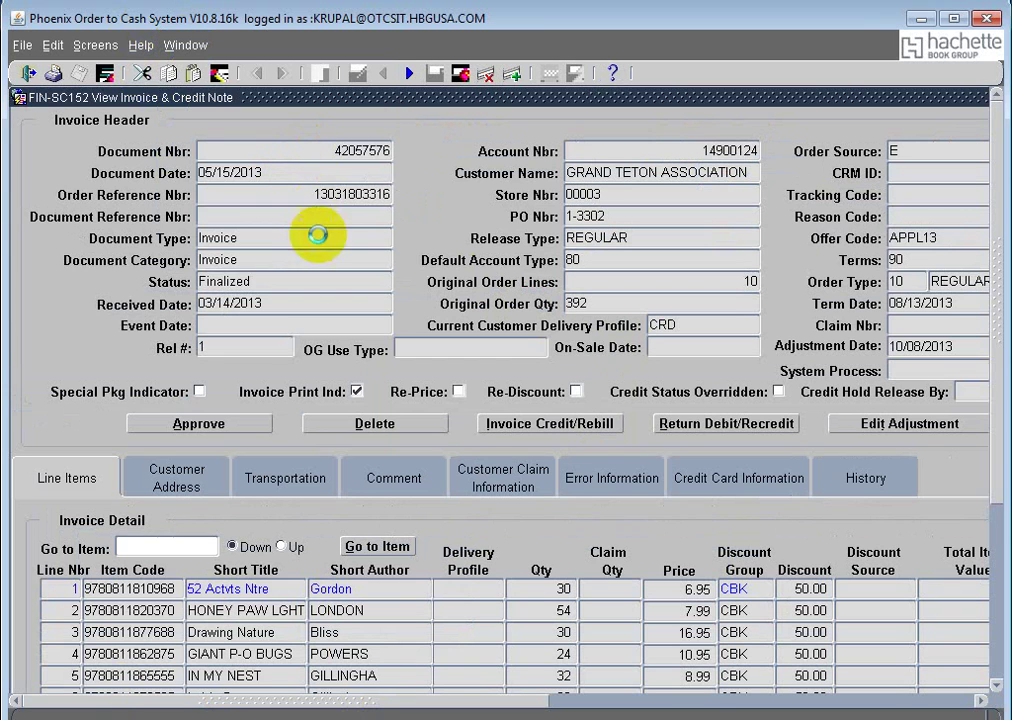
drag(389, 150, 334, 150)
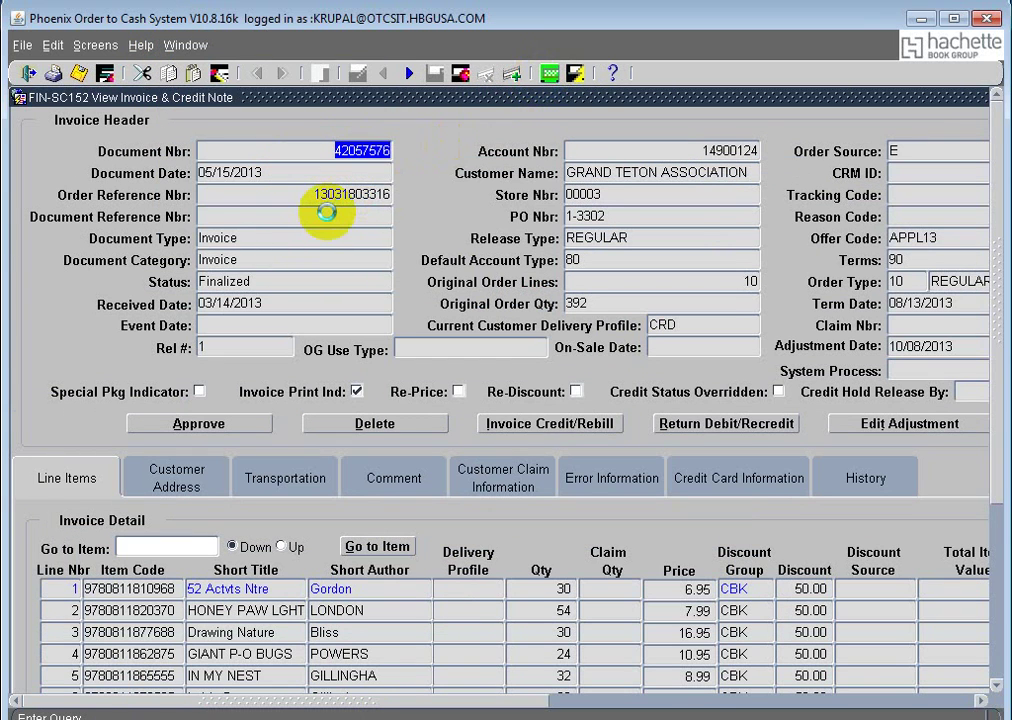
key(F7)
click(324, 215)
text(91177)
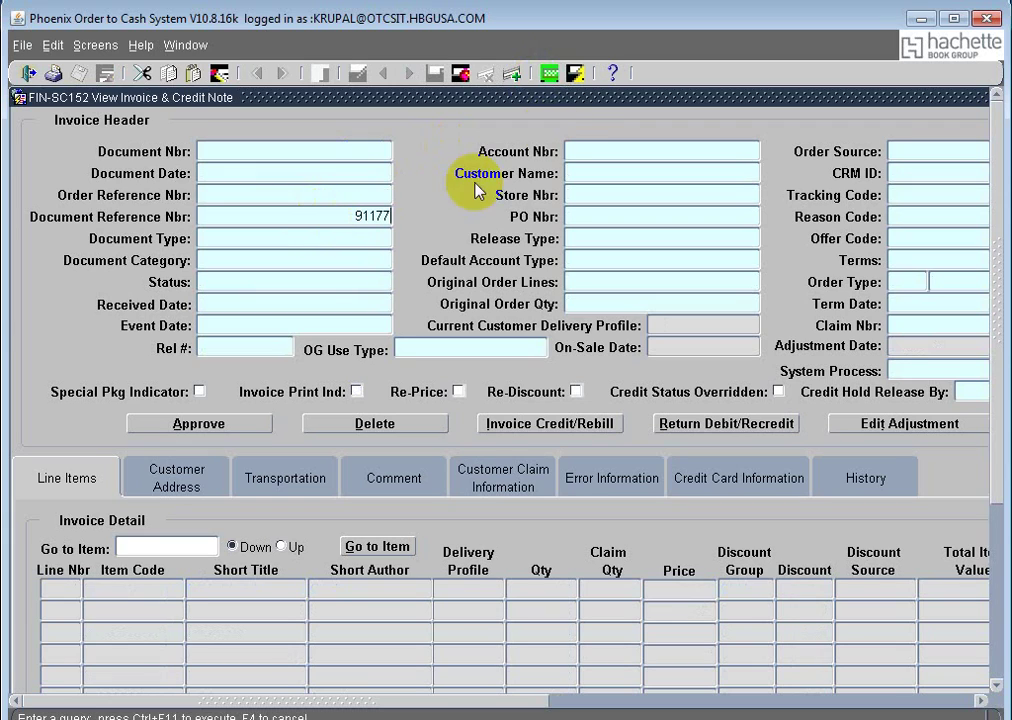
click(573, 73)
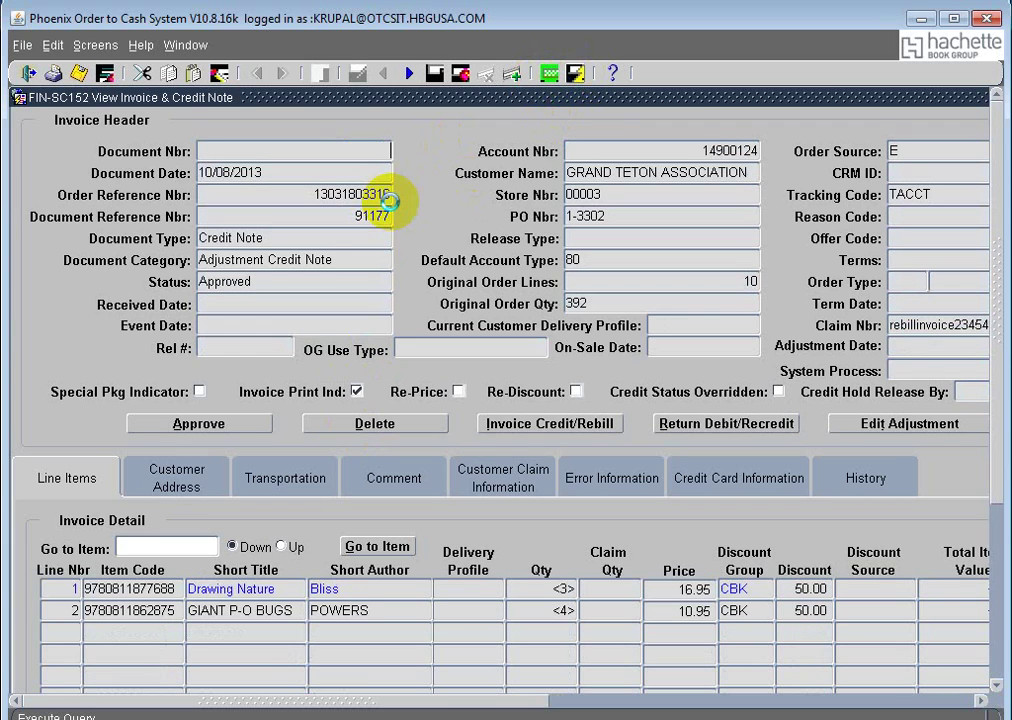
Step: Move to the next record to show the approved Adjustment Rebill Invoice 91177
drag(264, 233, 184, 232)
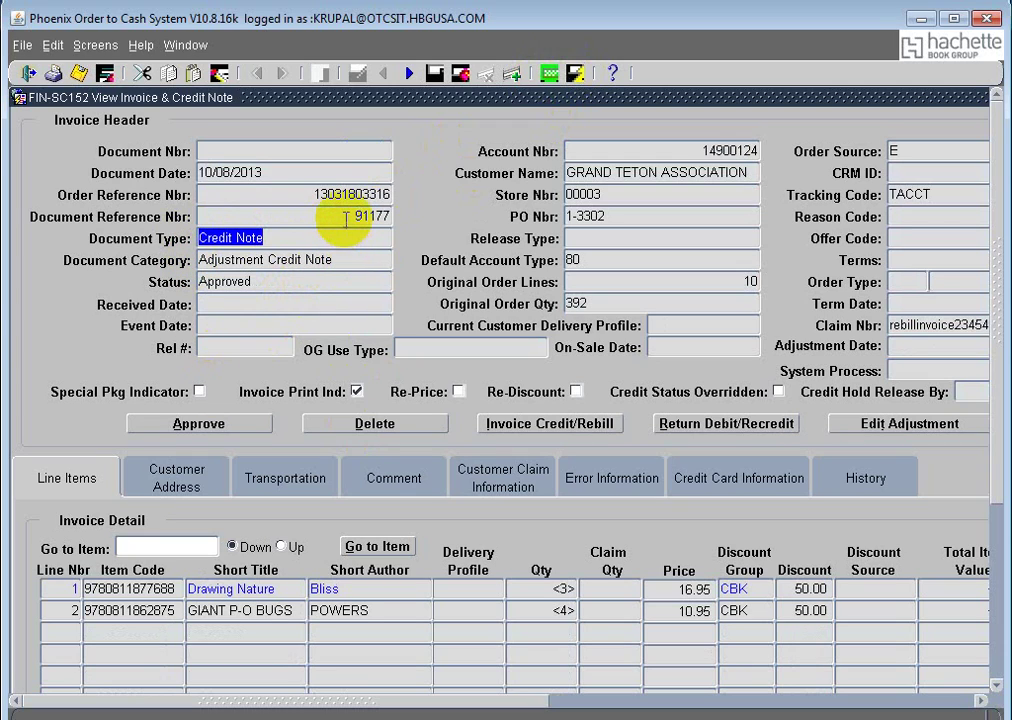
key(Down)
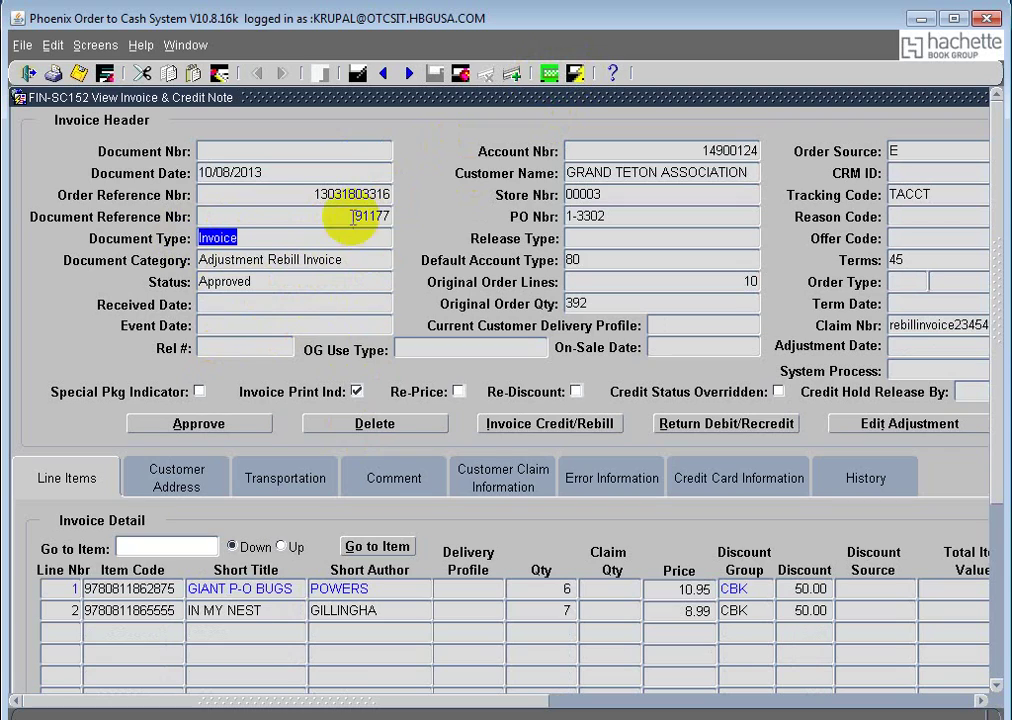
drag(352, 214, 411, 218)
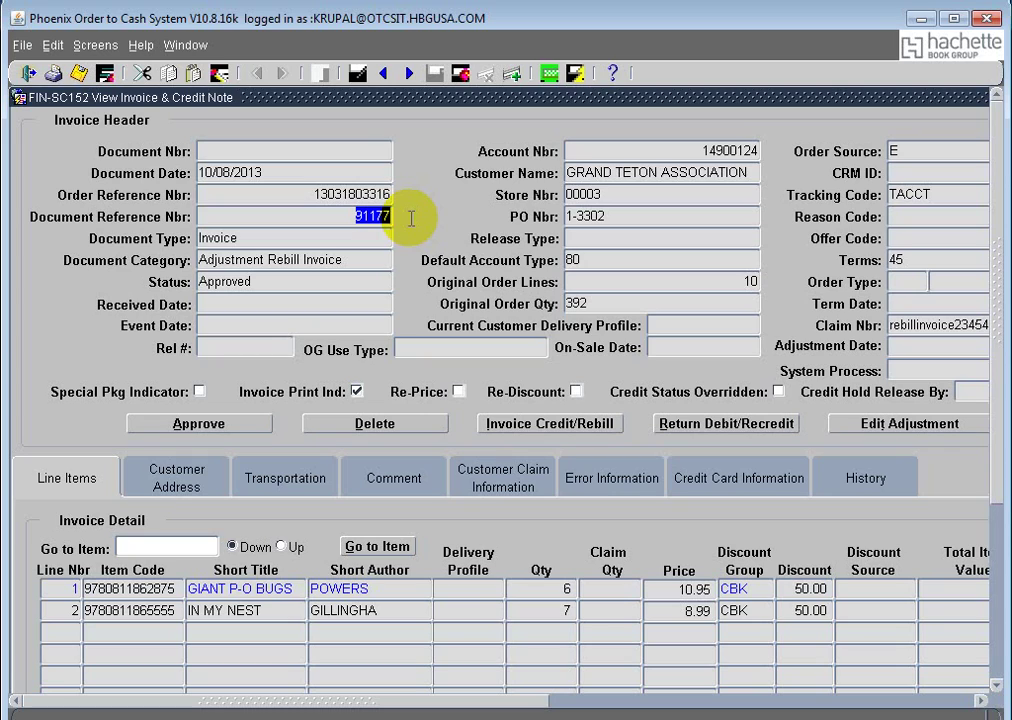
click(201, 236)
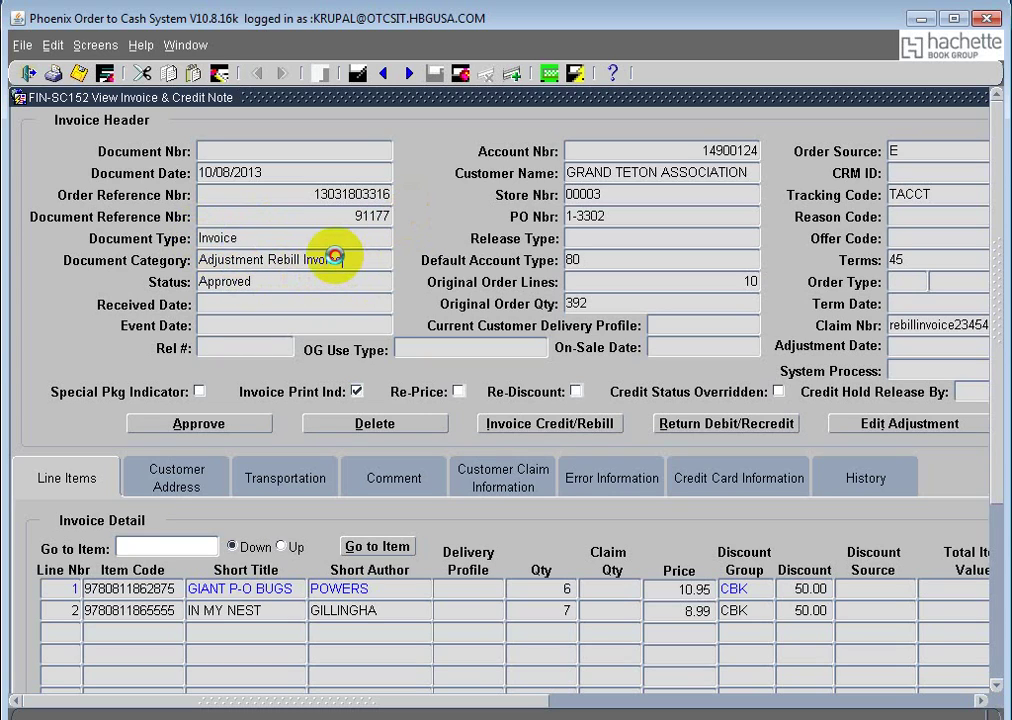
click(203, 258)
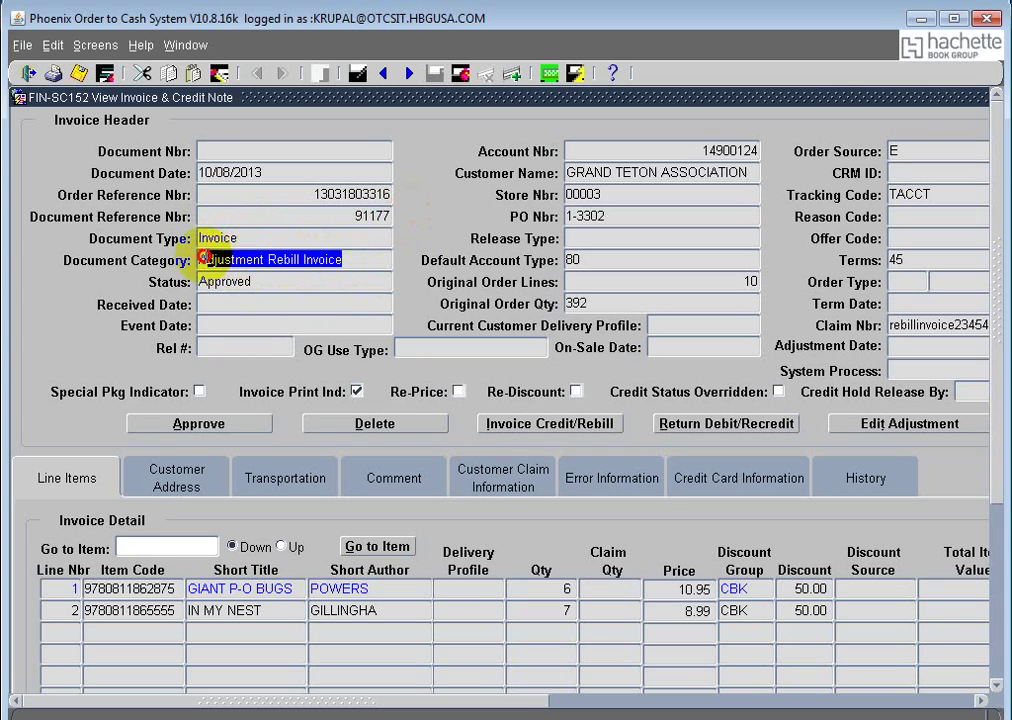
click(470, 704)
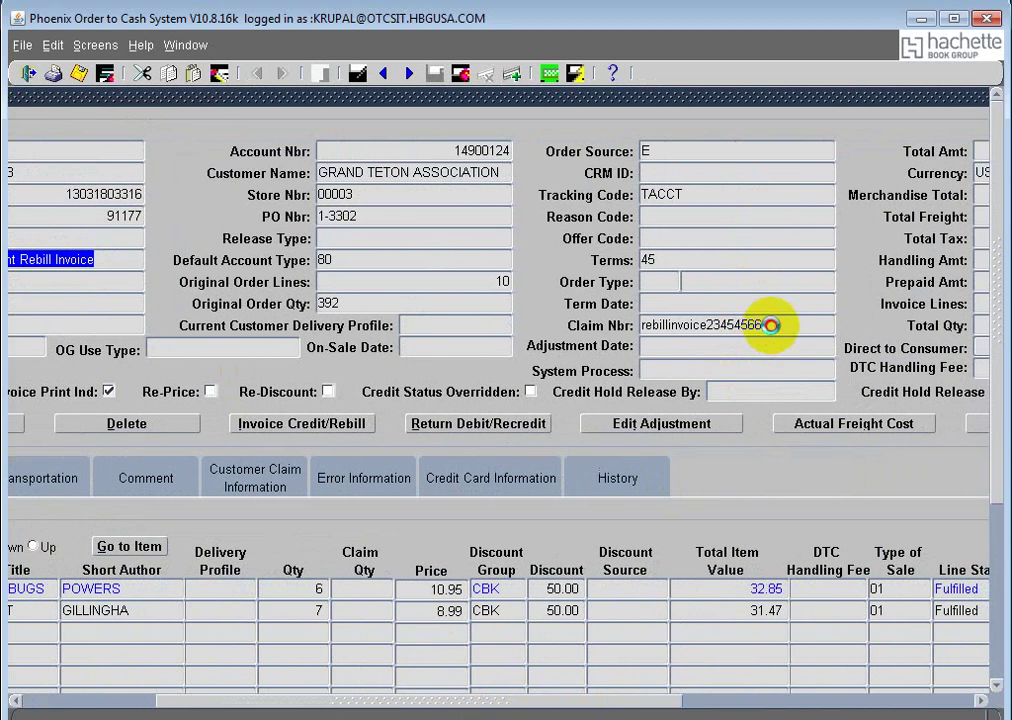
drag(768, 328, 603, 316)
drag(538, 704, 705, 712)
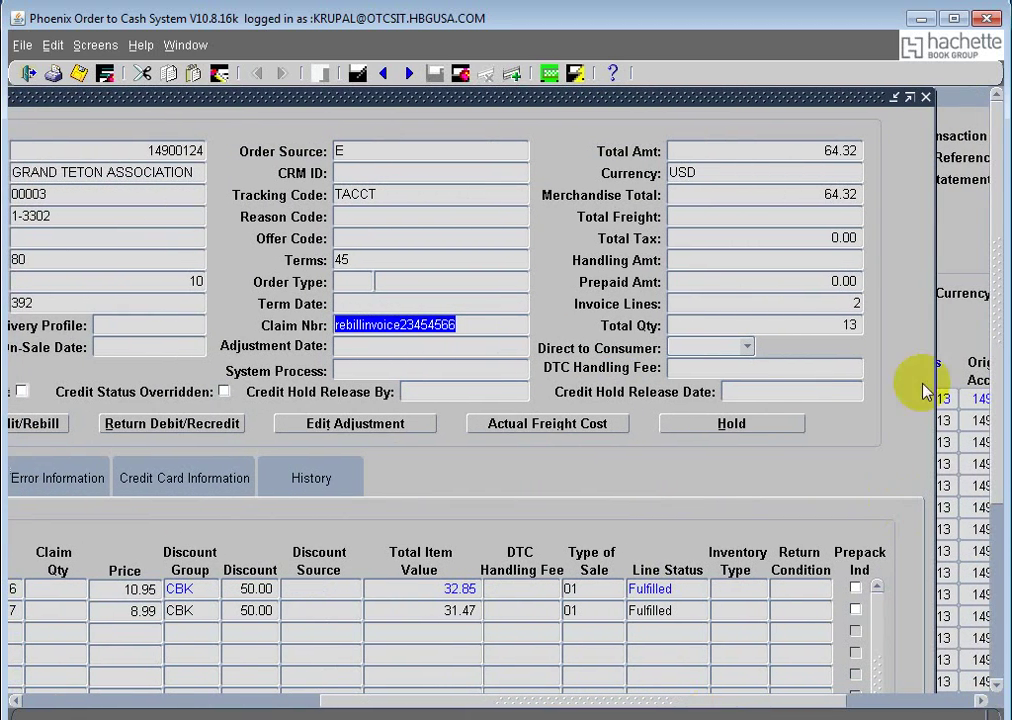
click(858, 323)
double_click(858, 323)
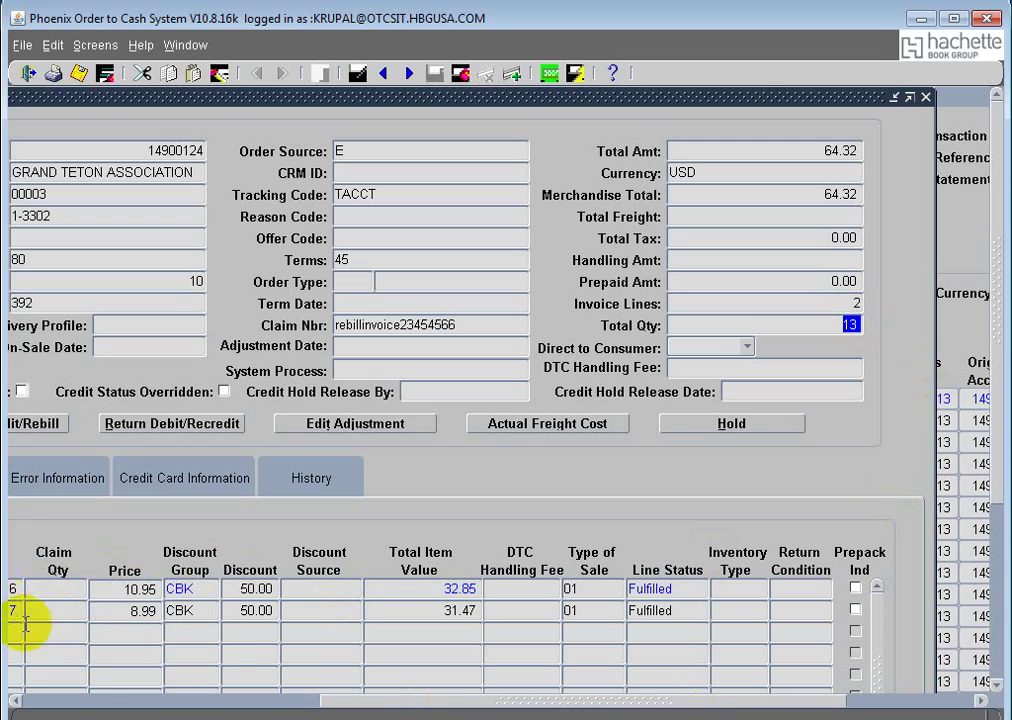
click(48, 700)
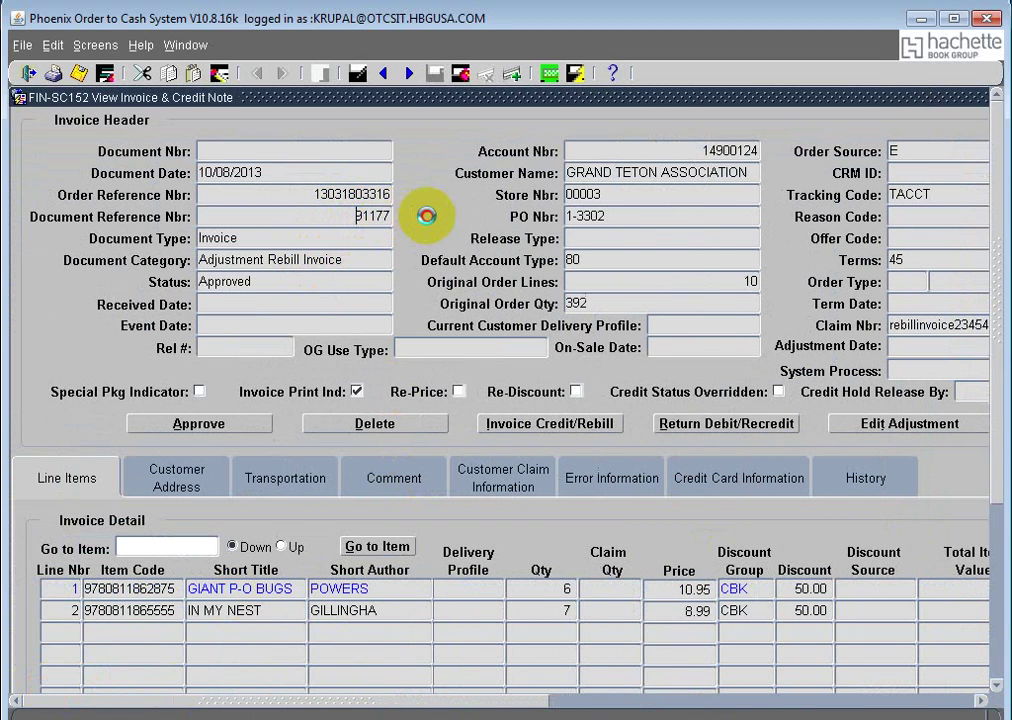
double_click(366, 215)
key(ctrl+c)
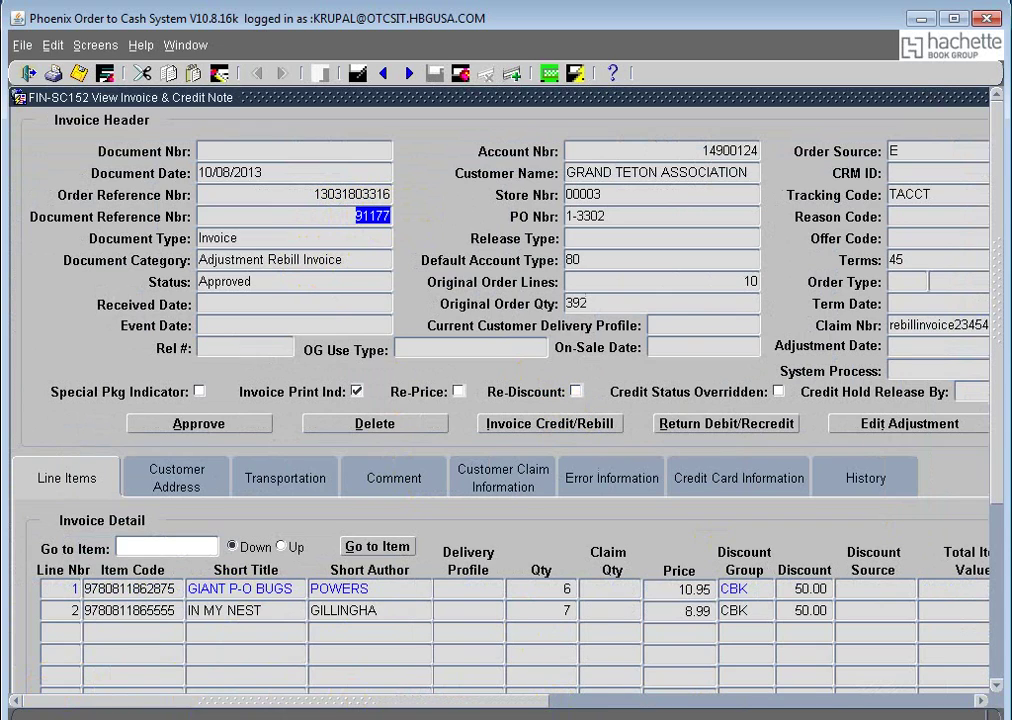
Step: Add '91177 - credit rebill' as a new line in the Notepad notes, then minimize them
key(alt+Tab)
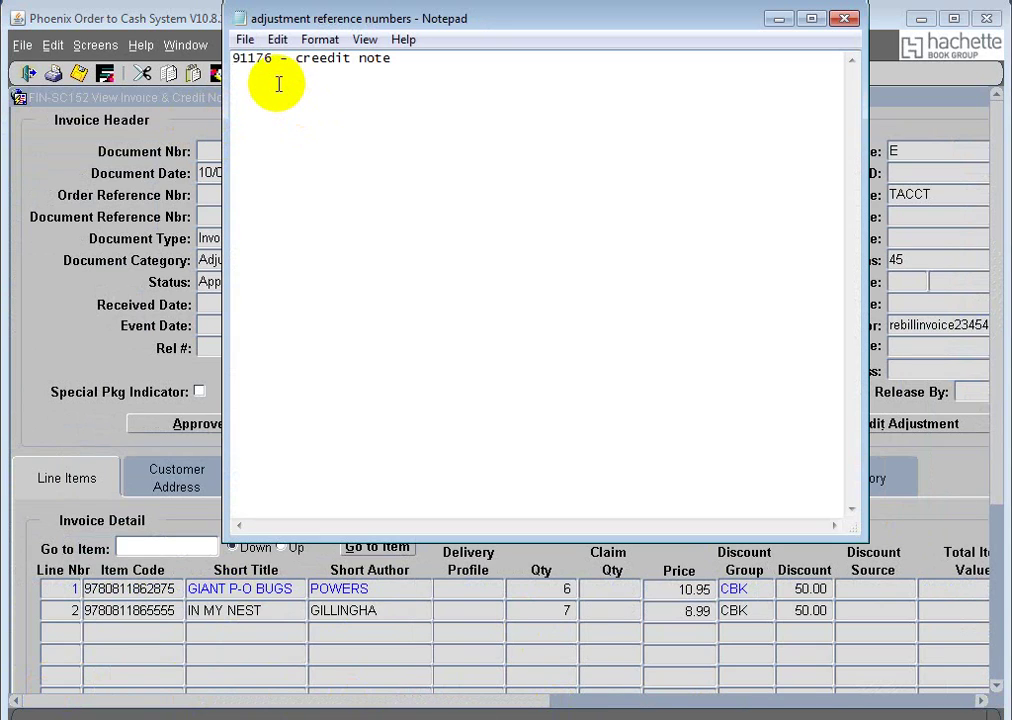
key(ctrl+v)
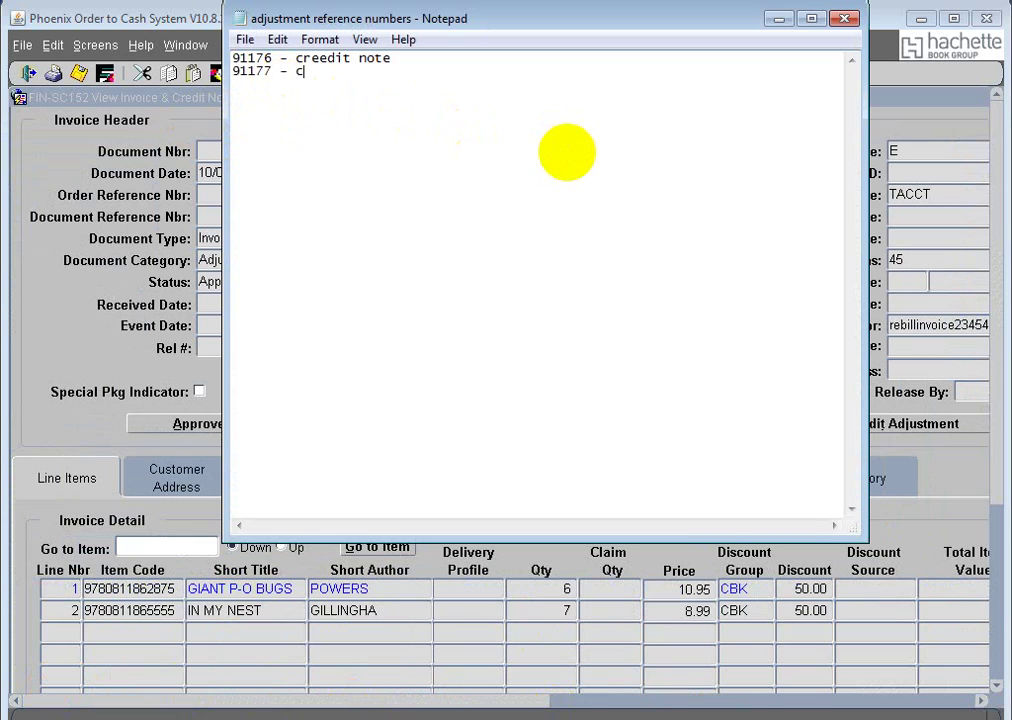
text(- credit rebill)
click(777, 18)
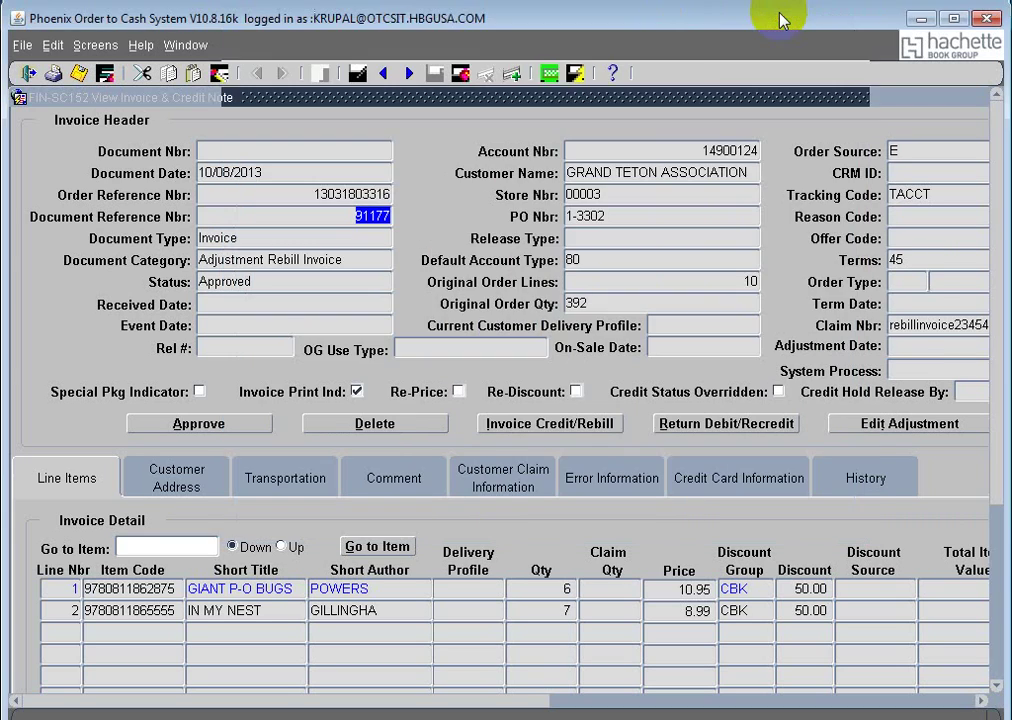
Step: Pick invoice 42098348 in AR Customer Inquiry and close the old Perform Credit & Rebill screen
click(185, 45)
click(278, 180)
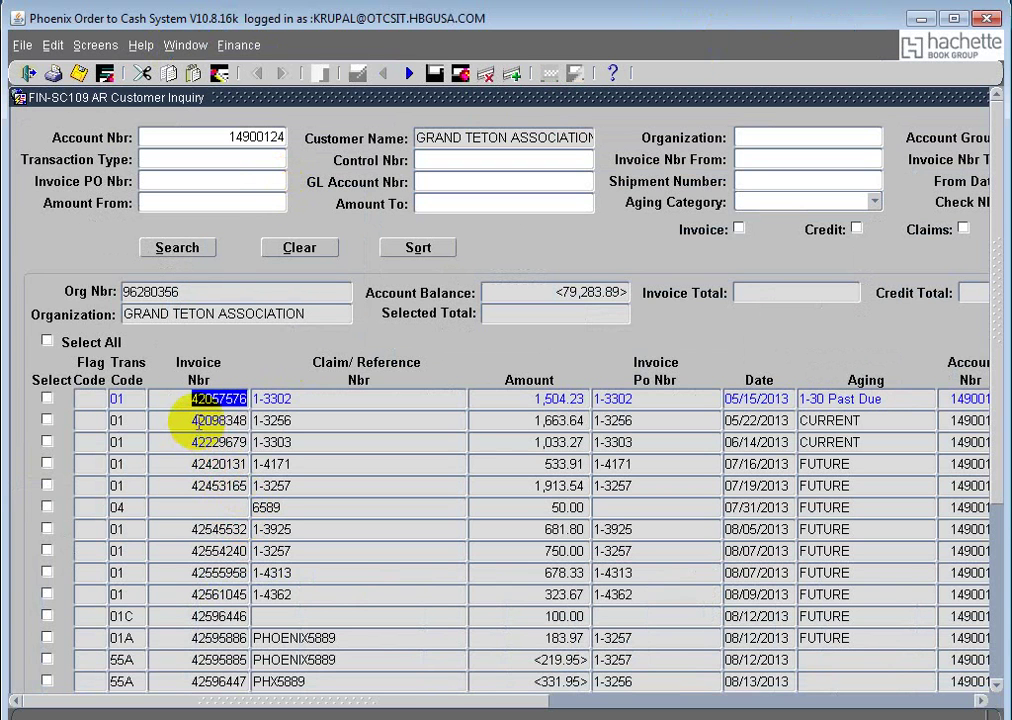
click(255, 417)
key(ctrl+c)
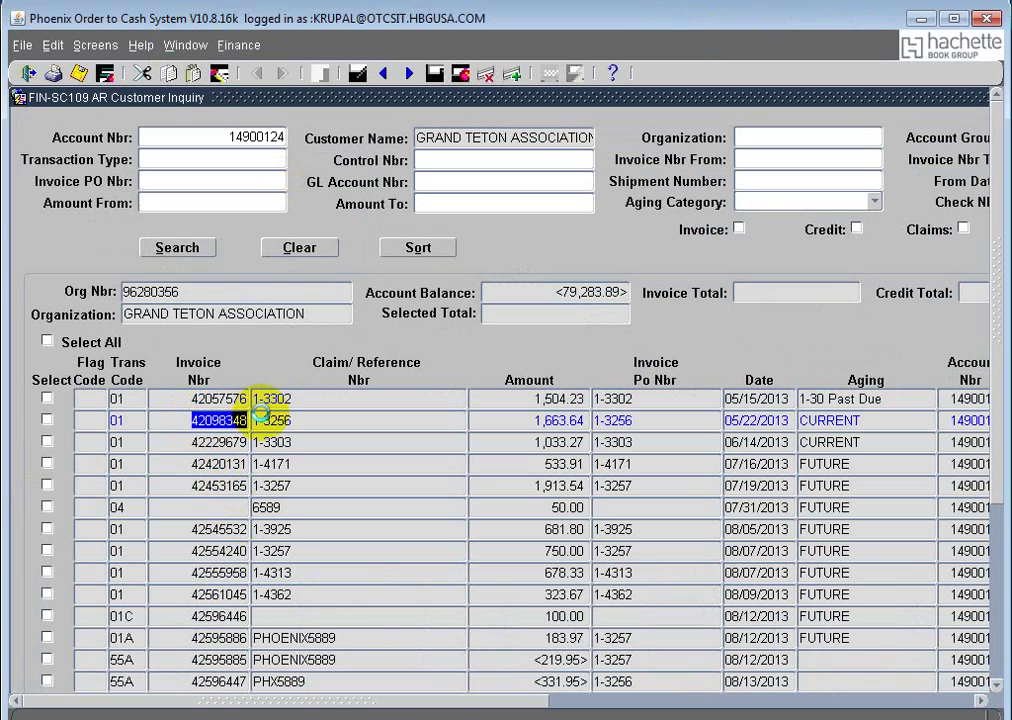
click(186, 45)
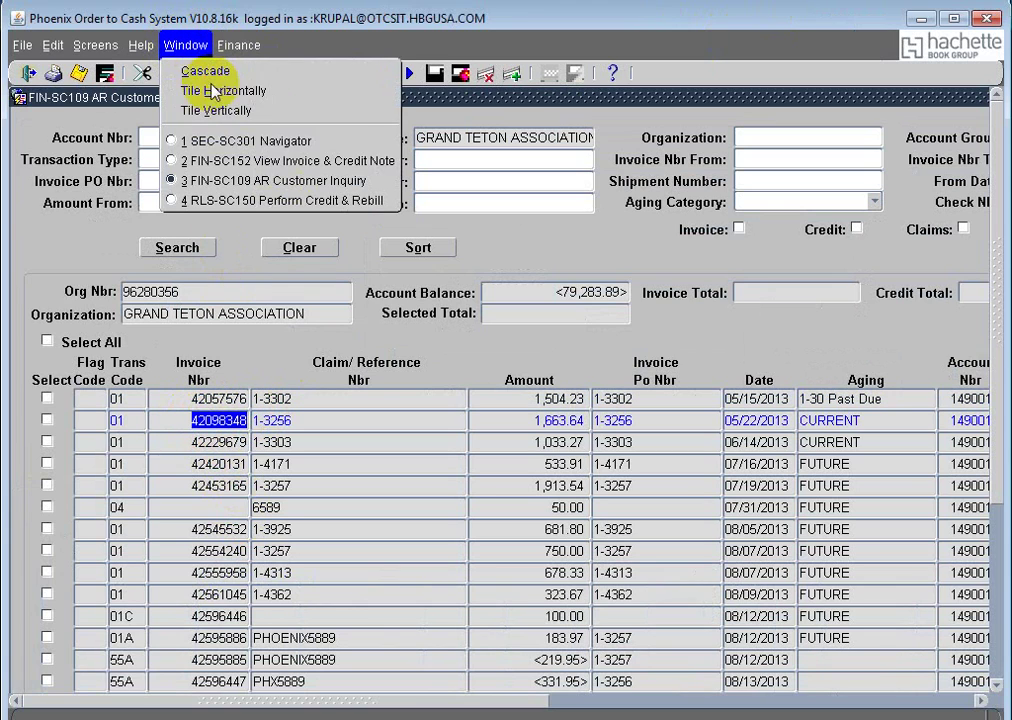
click(285, 200)
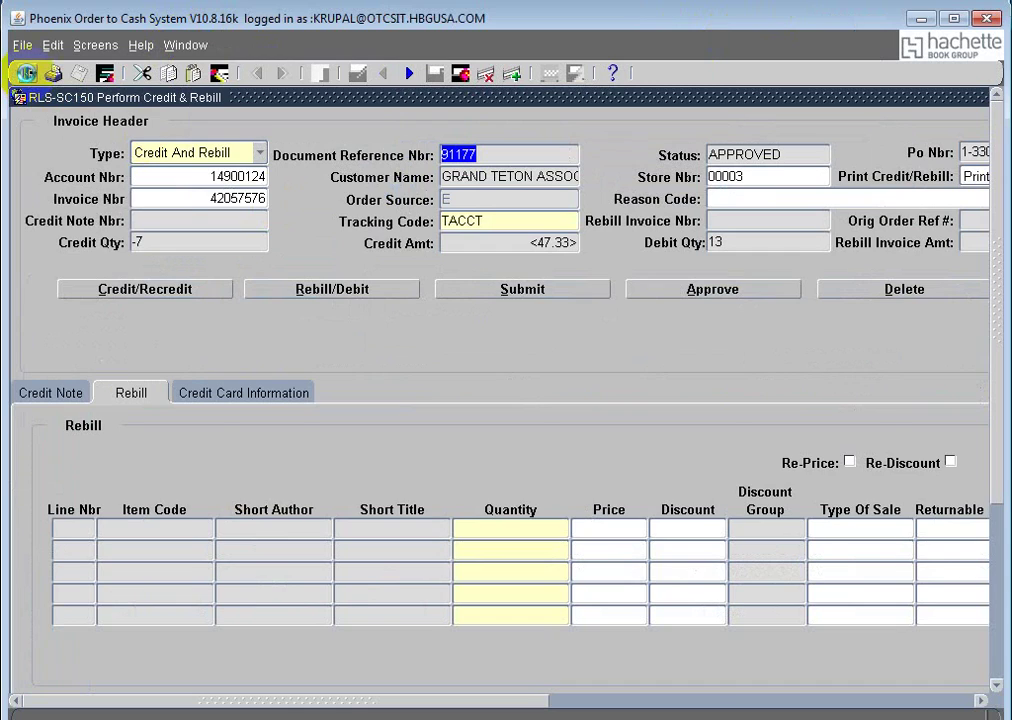
click(27, 73)
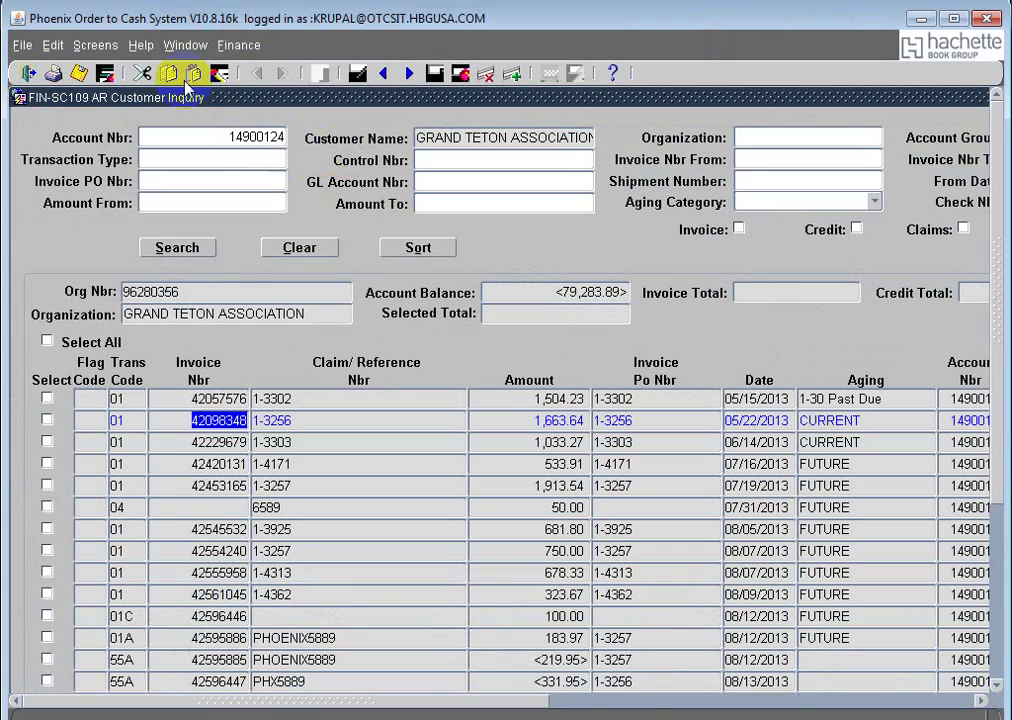
click(186, 45)
click(260, 163)
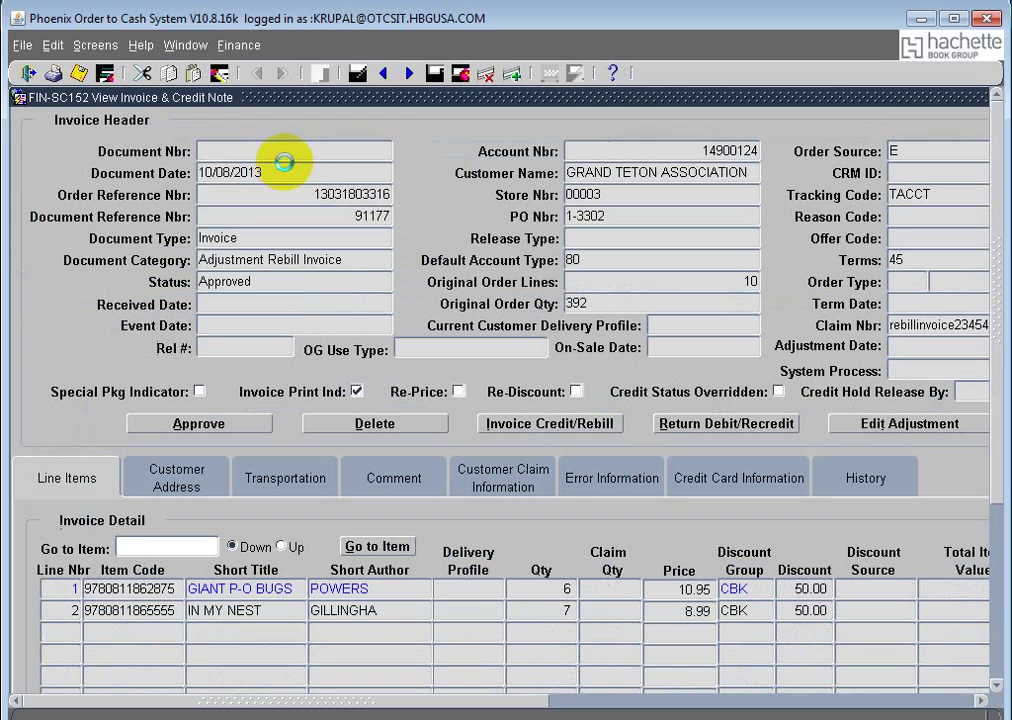
Step: Query invoice 42098348 in View Invoice & Credit Note and start an Invoice Credit/Rebill
click(551, 72)
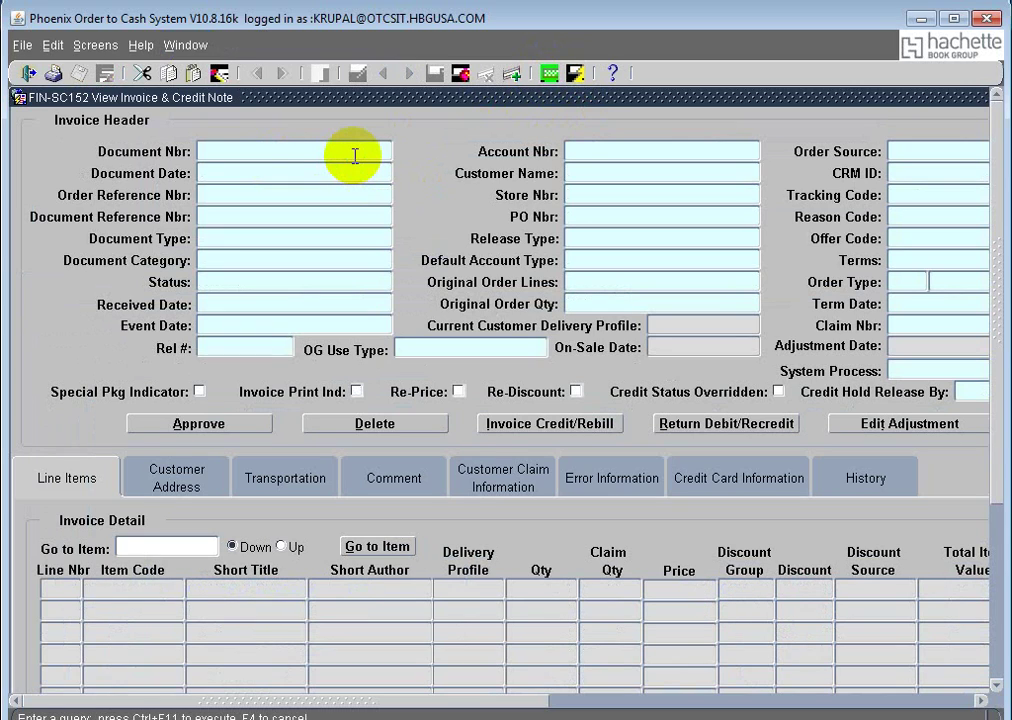
key(ctrl+v)
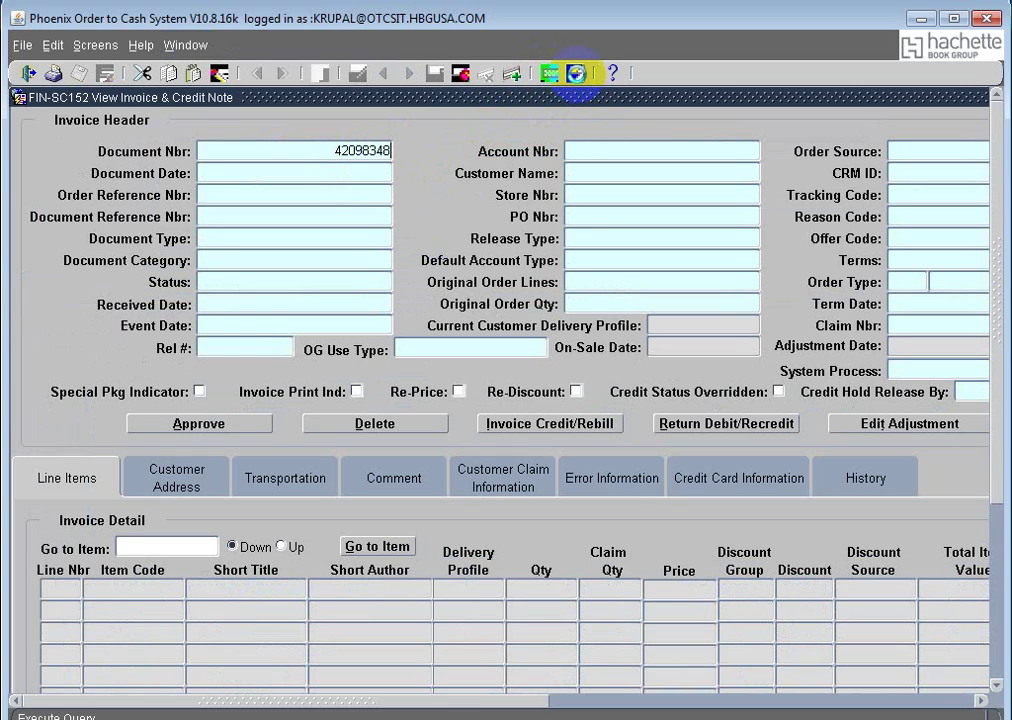
click(577, 73)
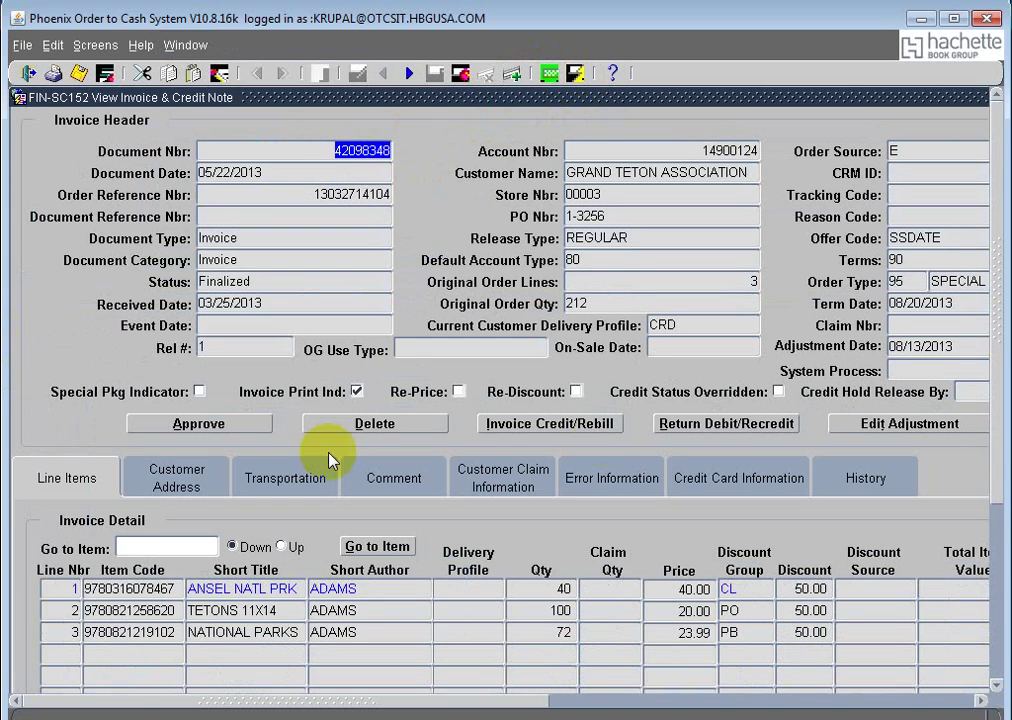
click(545, 428)
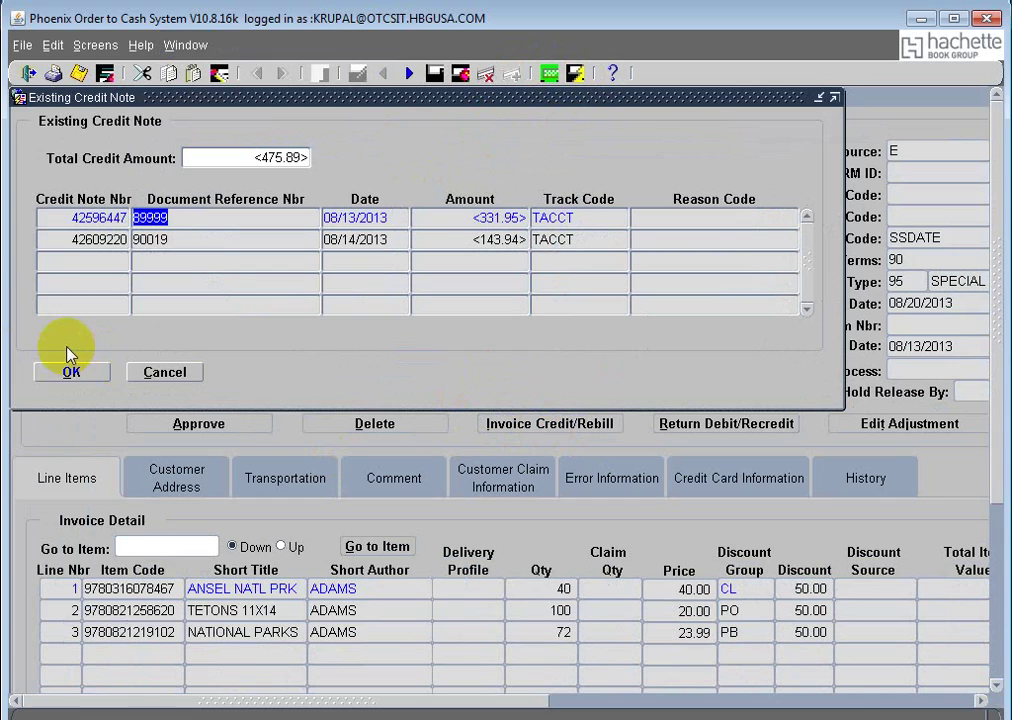
click(76, 374)
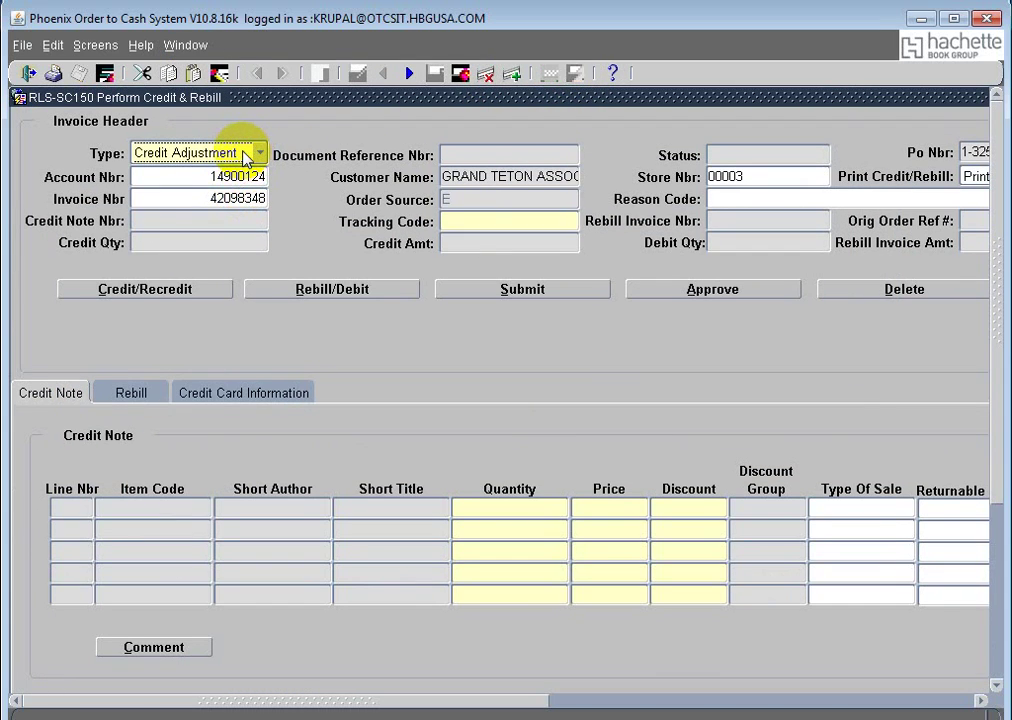
Step: Set the credit type to Coop Credit with tracking code TACCT
click(251, 153)
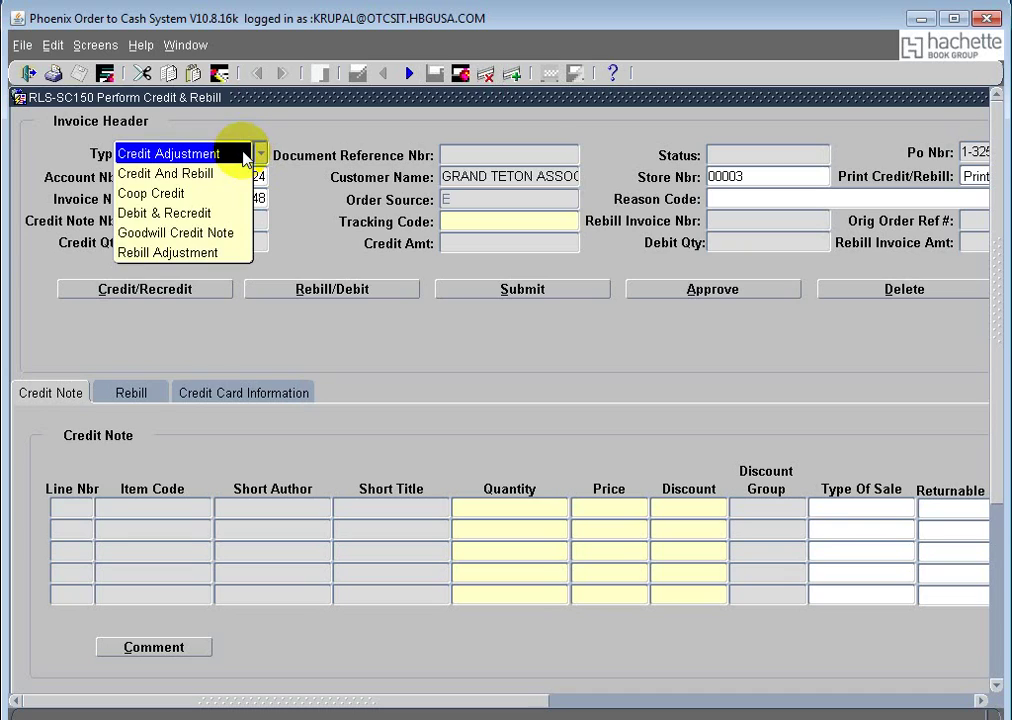
click(220, 195)
click(501, 220)
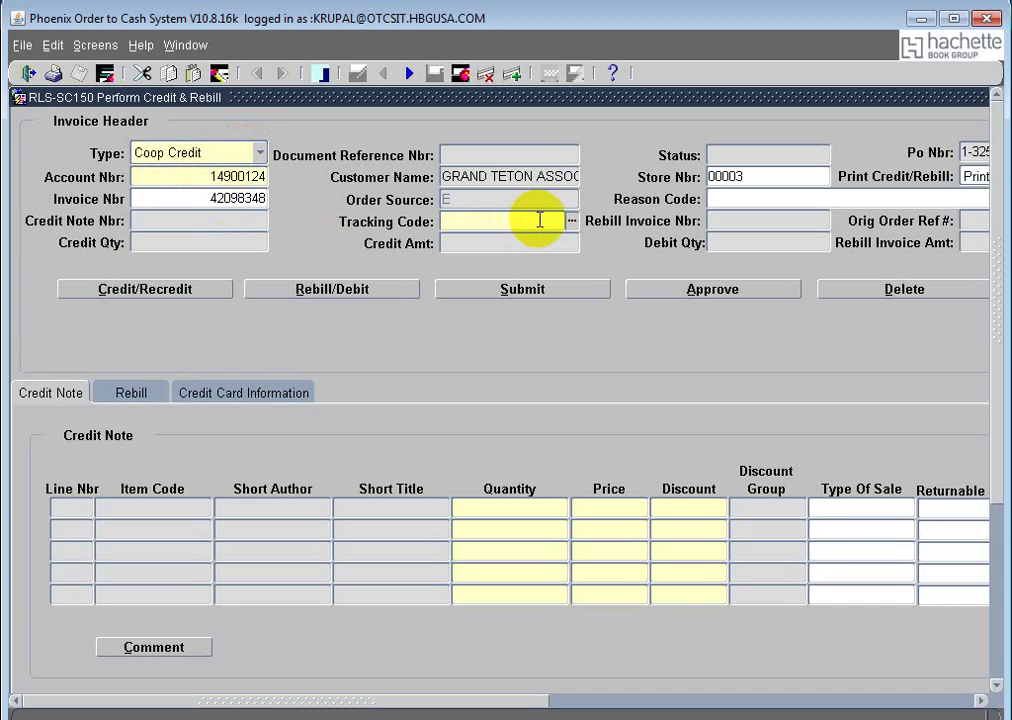
key(Tab)
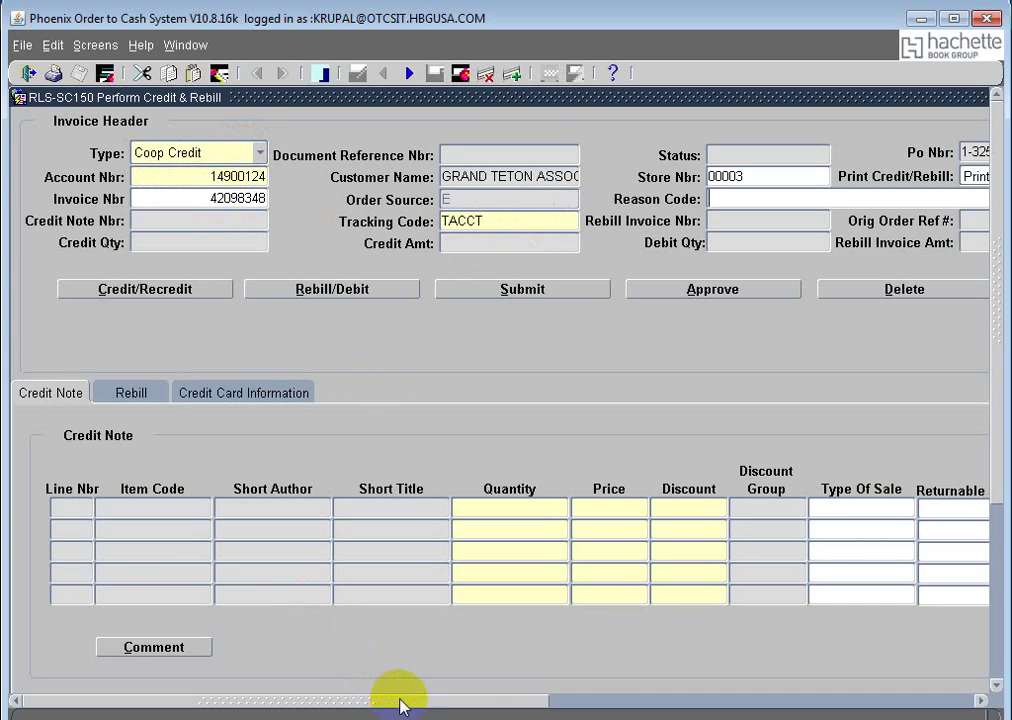
click(655, 707)
click(678, 176)
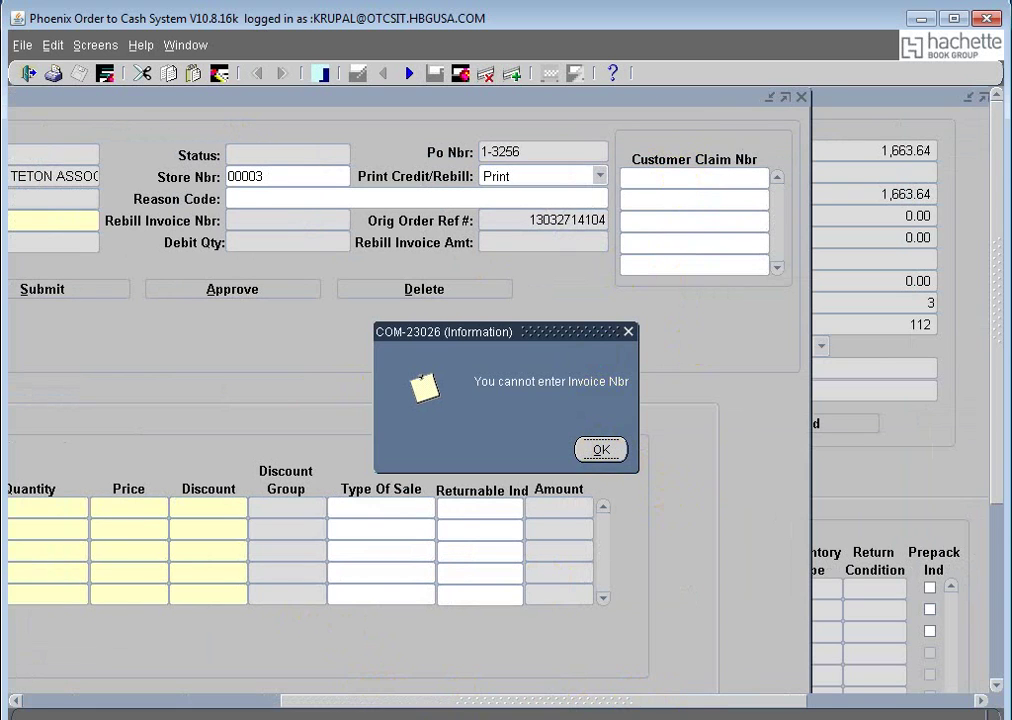
Step: Dismiss the COM-23026 invoice-number notice and return to the header's Invoice Nbr field
click(605, 699)
drag(605, 699, 389, 707)
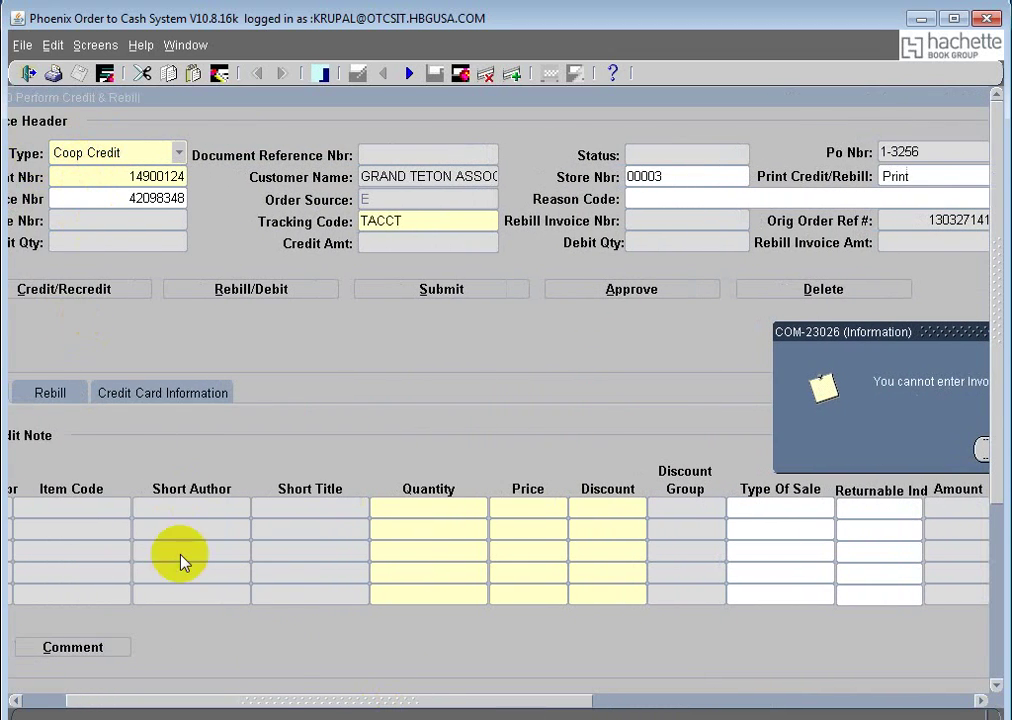
drag(248, 704, 215, 696)
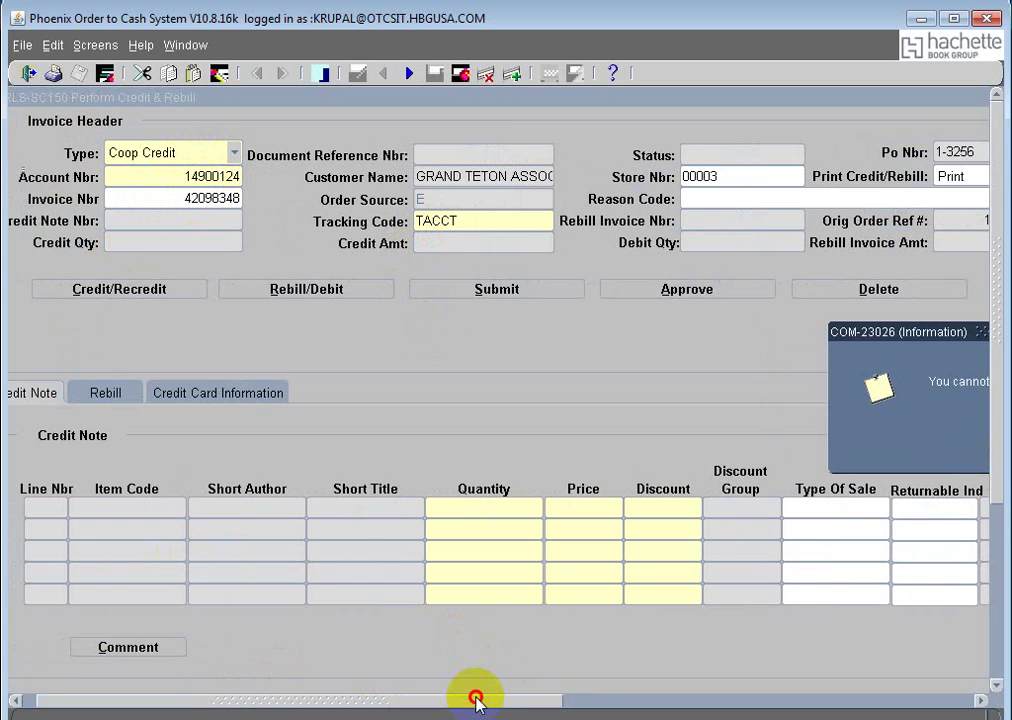
drag(481, 699, 660, 701)
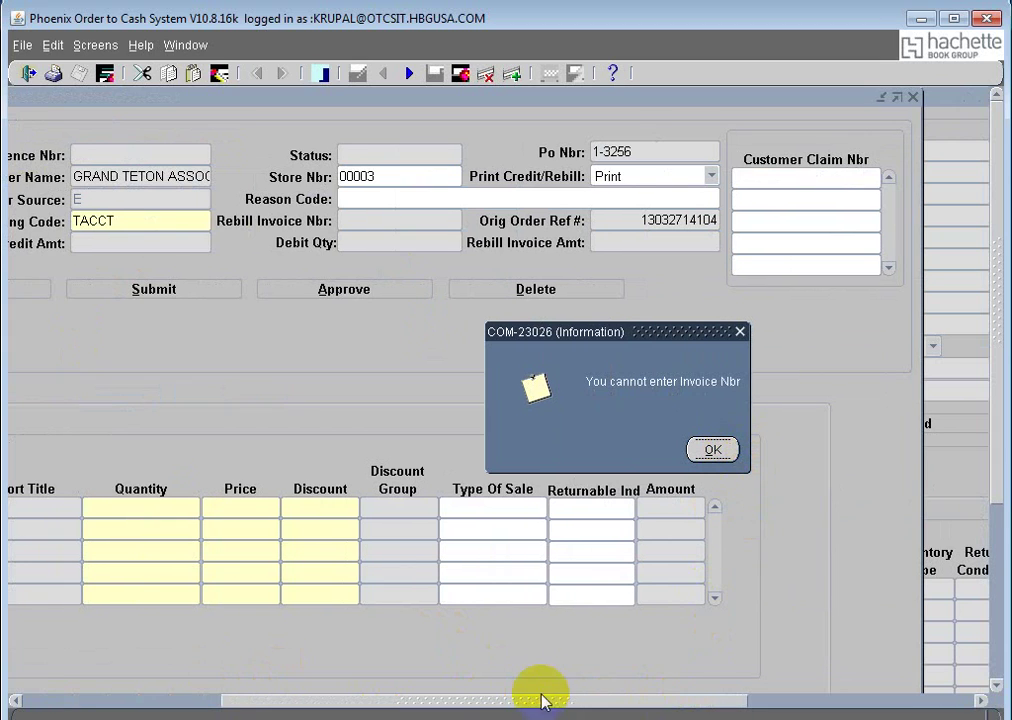
drag(538, 703, 373, 715)
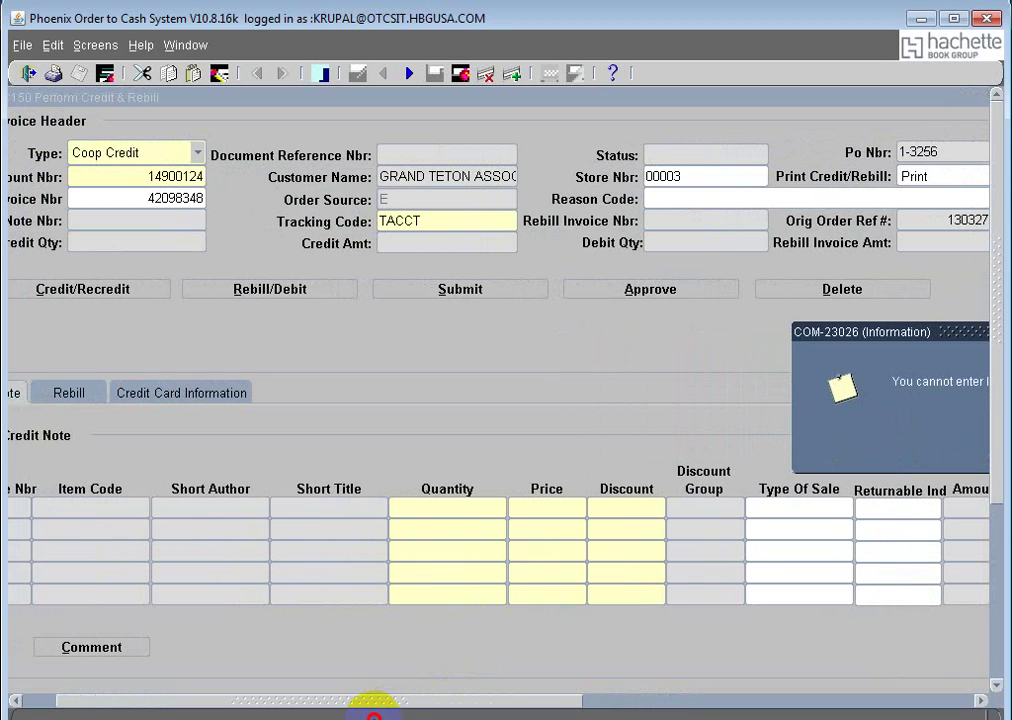
drag(395, 711, 370, 712)
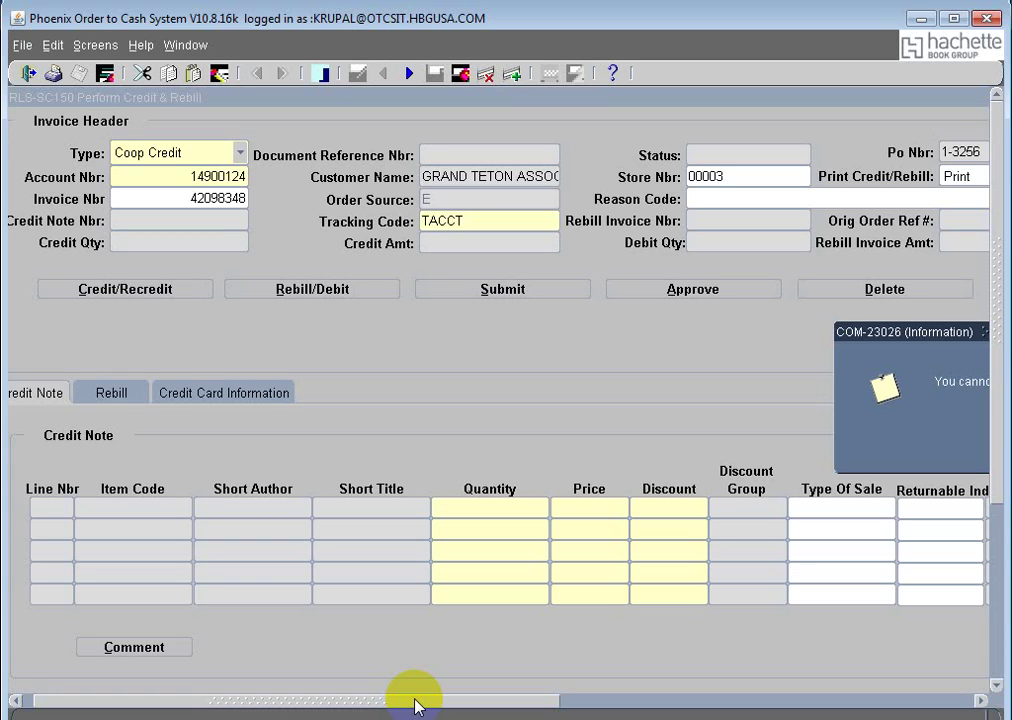
drag(347, 706, 524, 707)
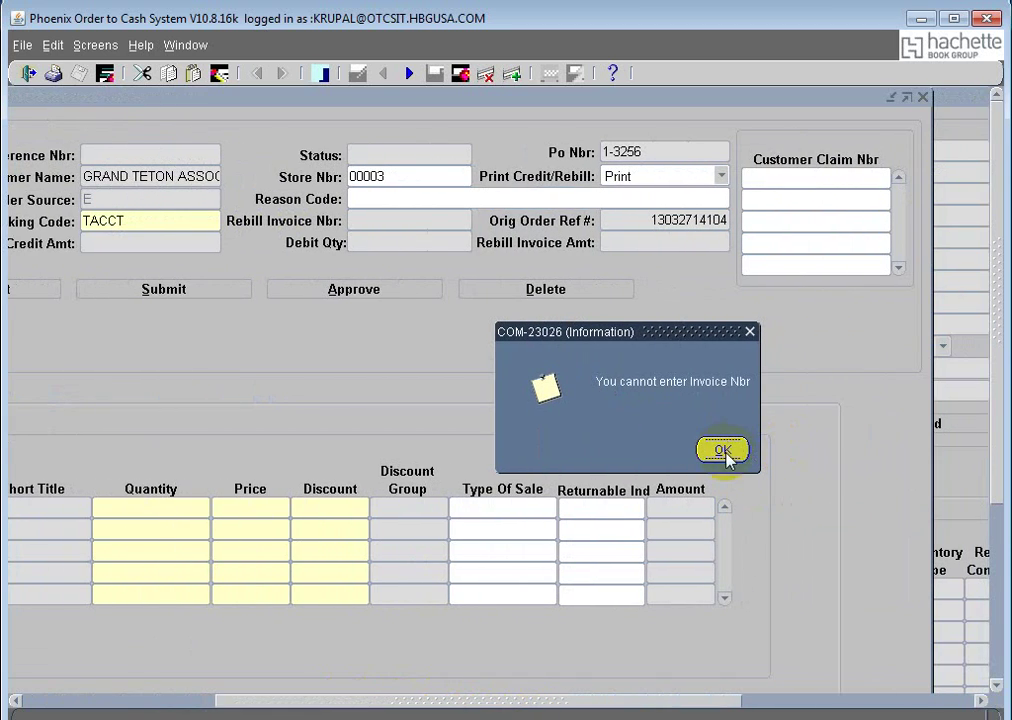
click(724, 450)
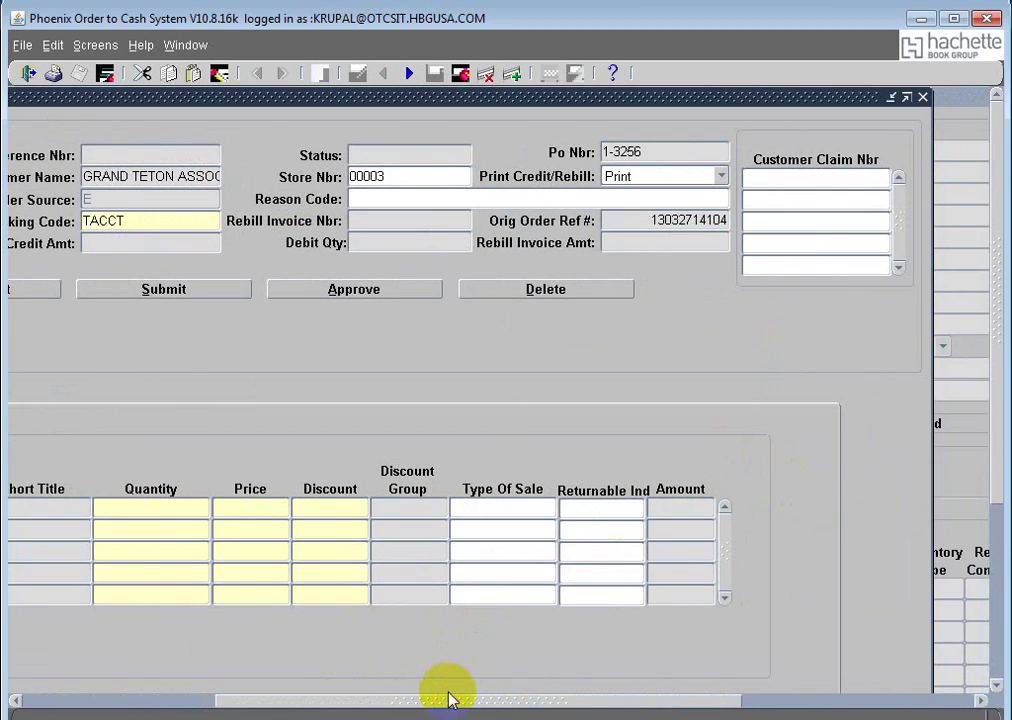
drag(447, 696, 133, 696)
click(201, 204)
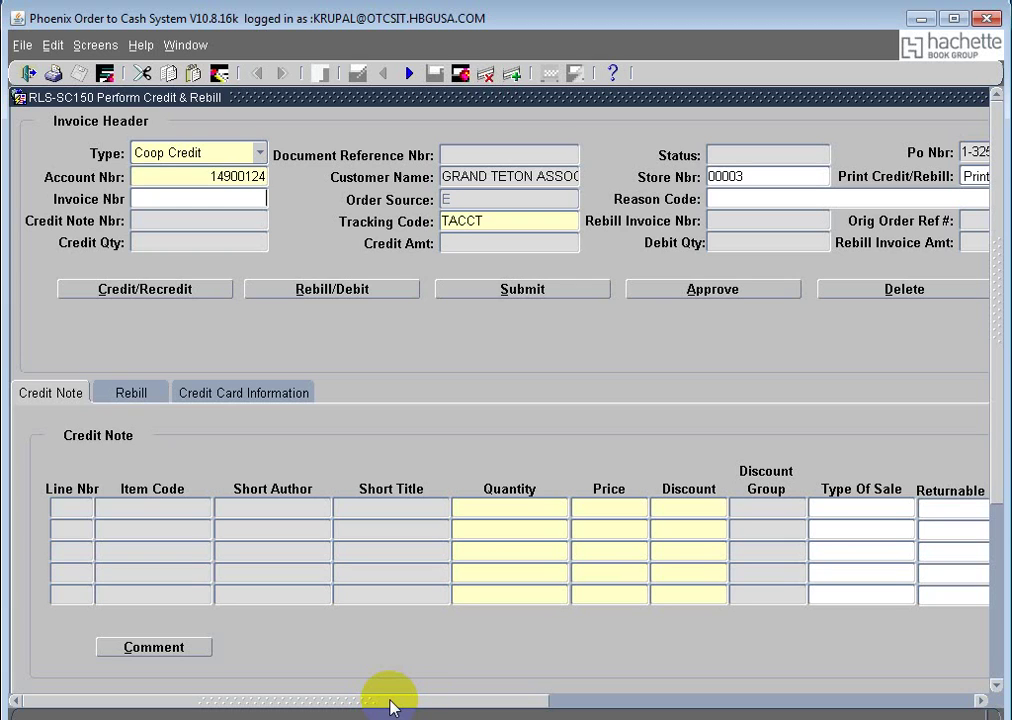
Step: Enter the customer claim number in the first Customer Claim Nbr field
click(387, 702)
drag(387, 702, 620, 712)
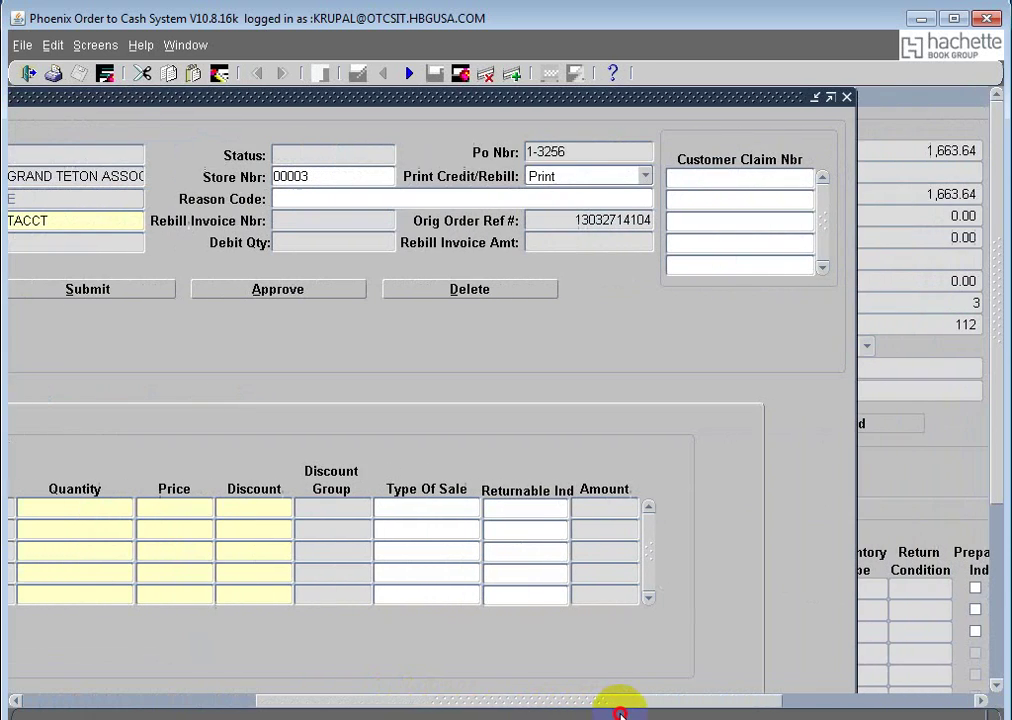
click(721, 178)
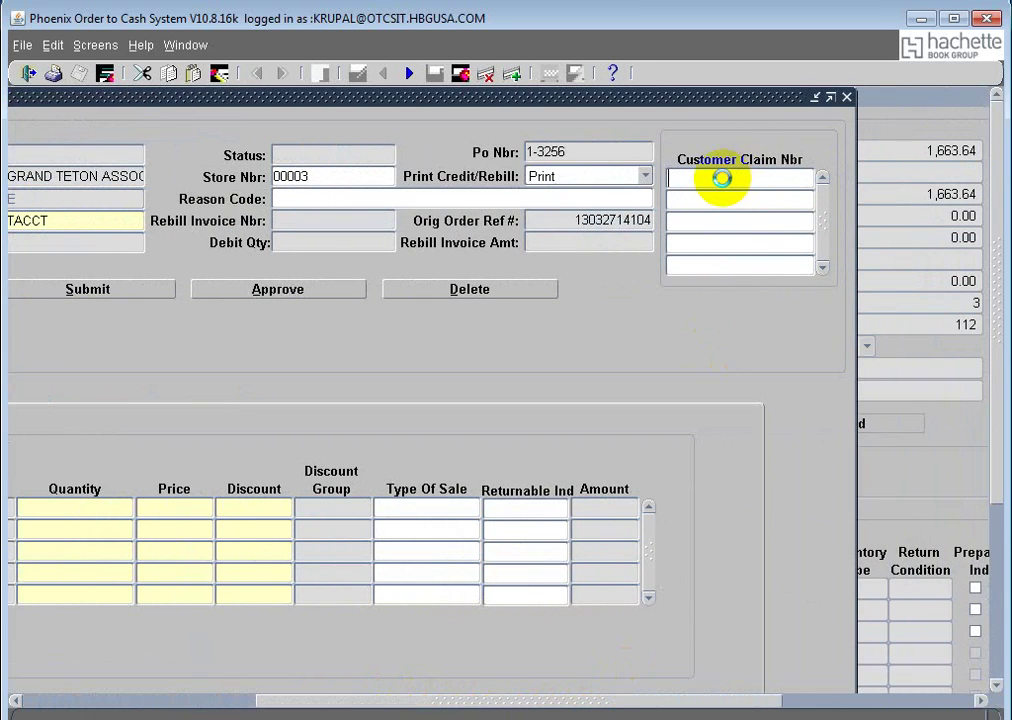
text(coop)
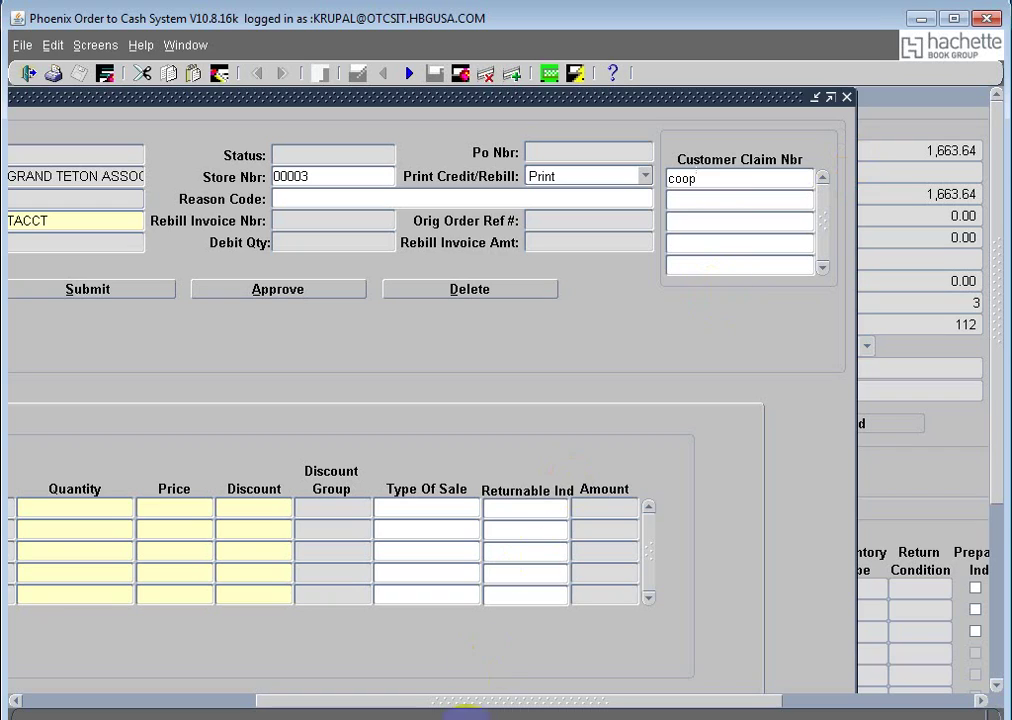
click(488, 699)
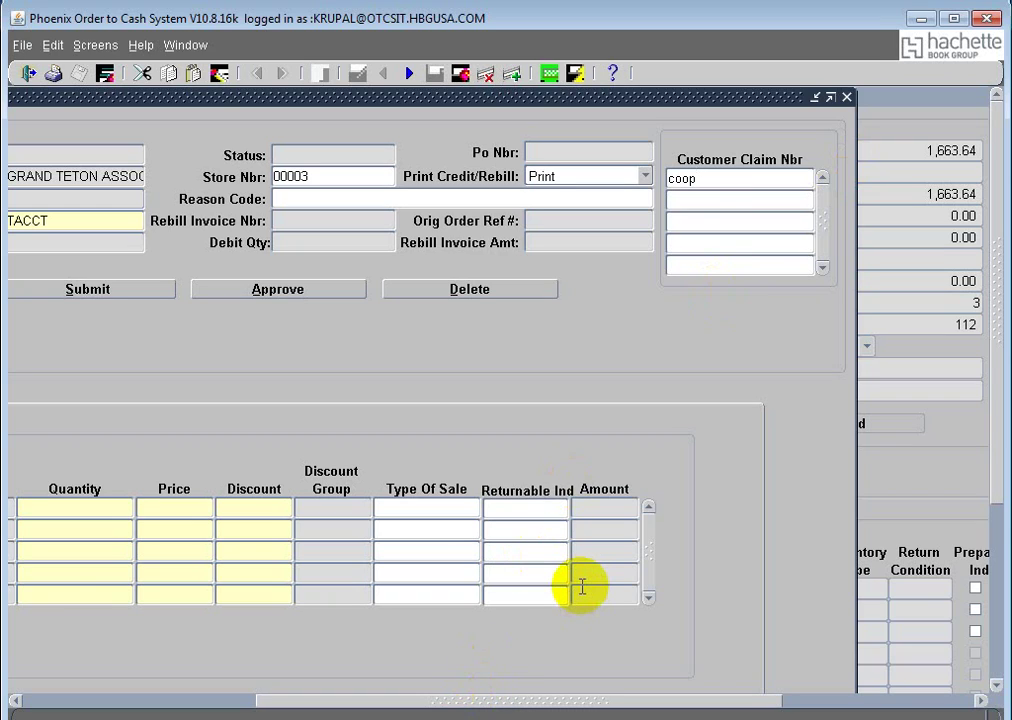
text(credit)
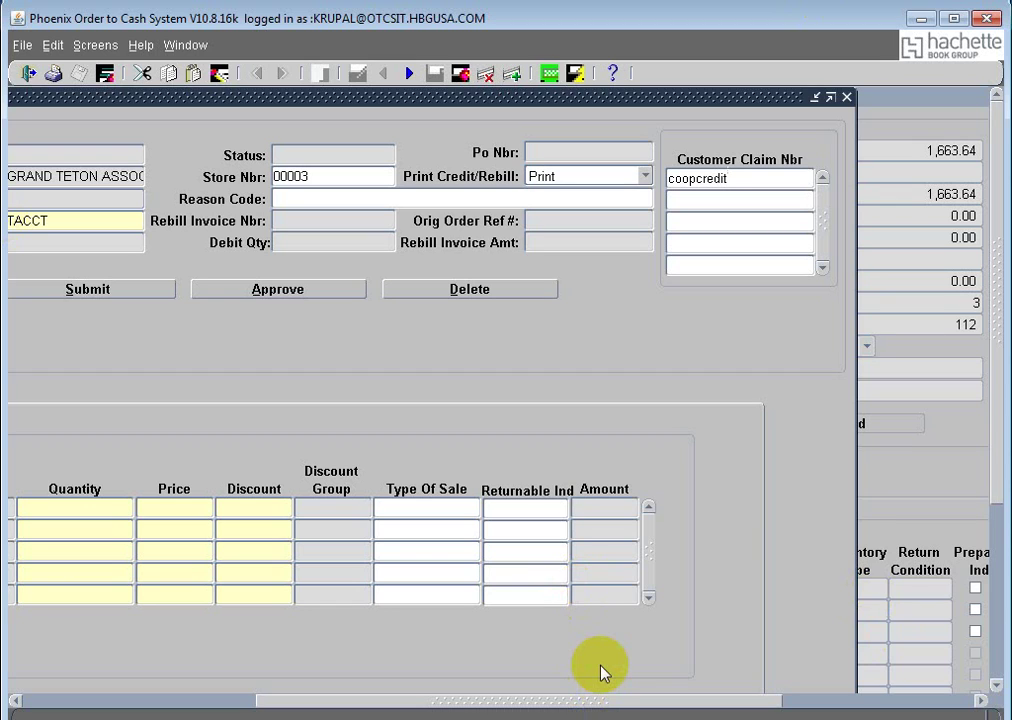
text(456789)
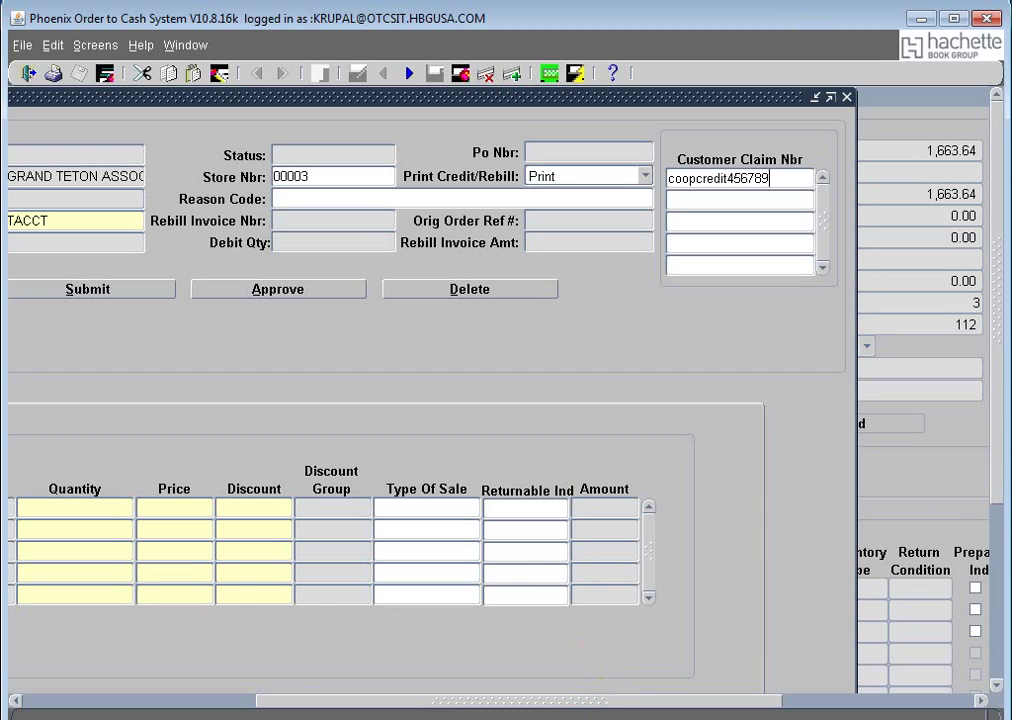
drag(411, 700, 20, 705)
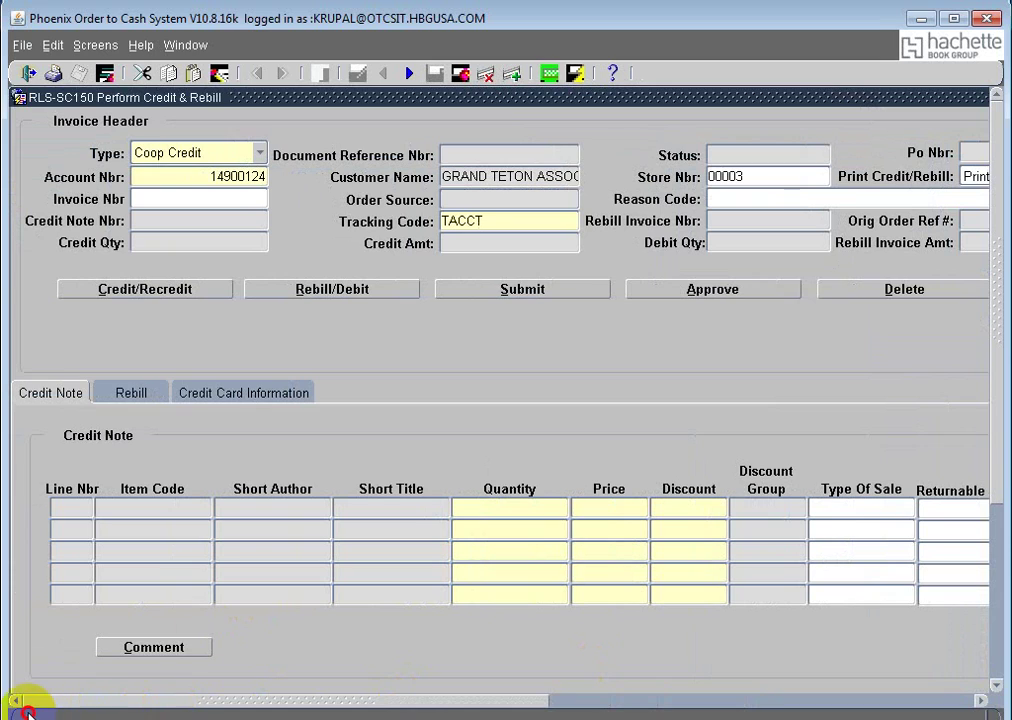
Step: Try a rebill, dismiss the FIN-33016 refusal, and open Credit Information for the 1663.64 invoice
click(349, 298)
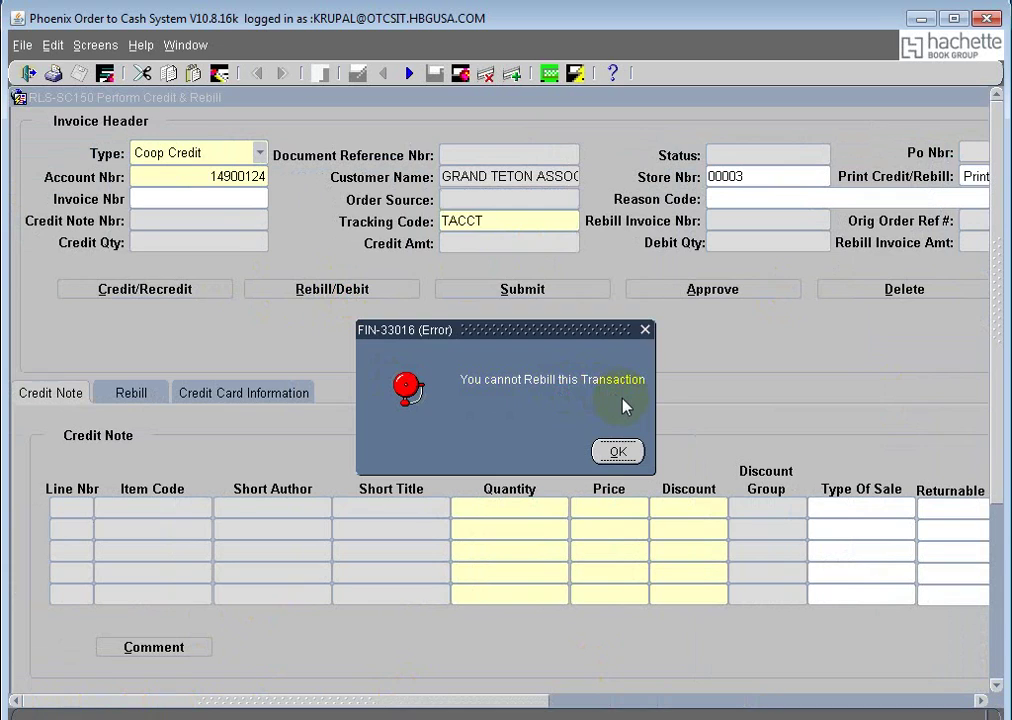
click(619, 453)
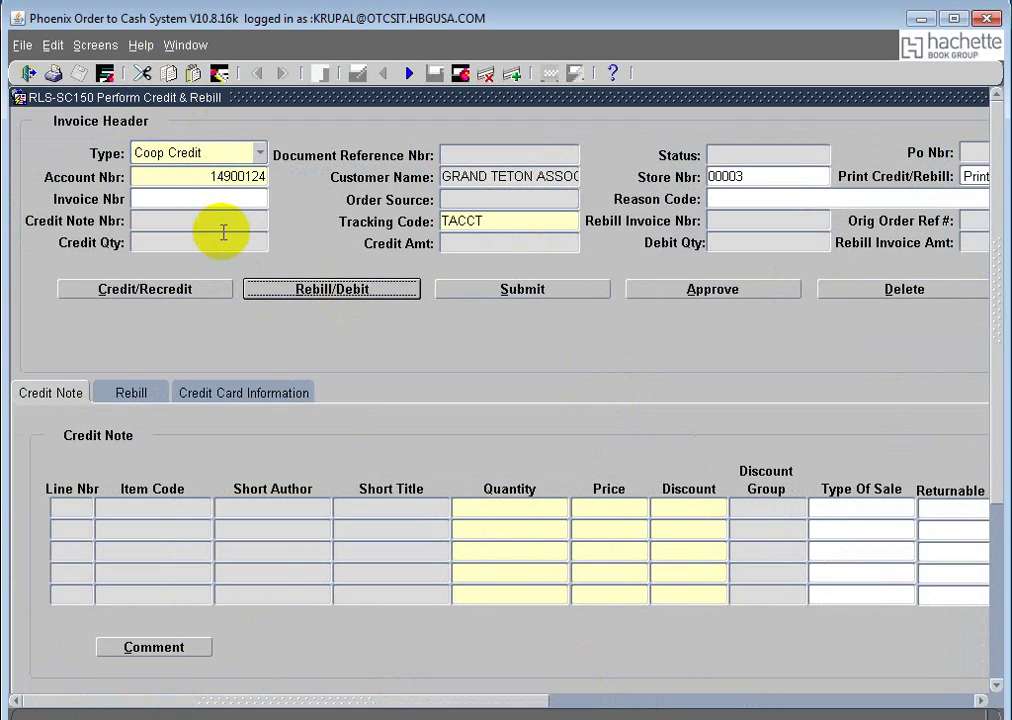
click(181, 290)
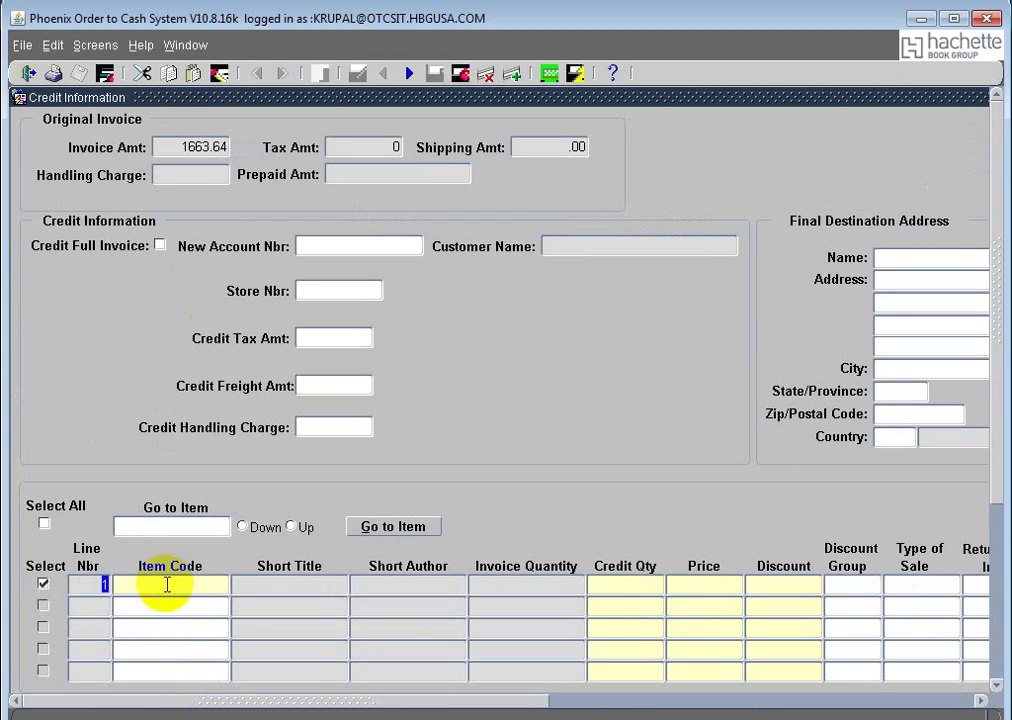
click(167, 585)
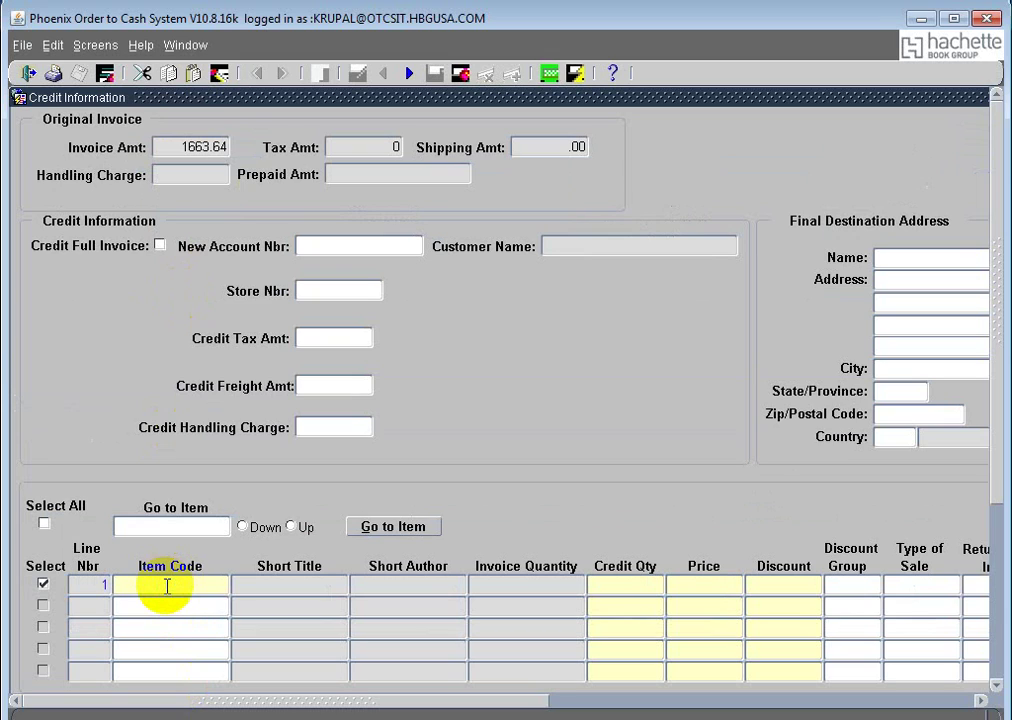
click(188, 46)
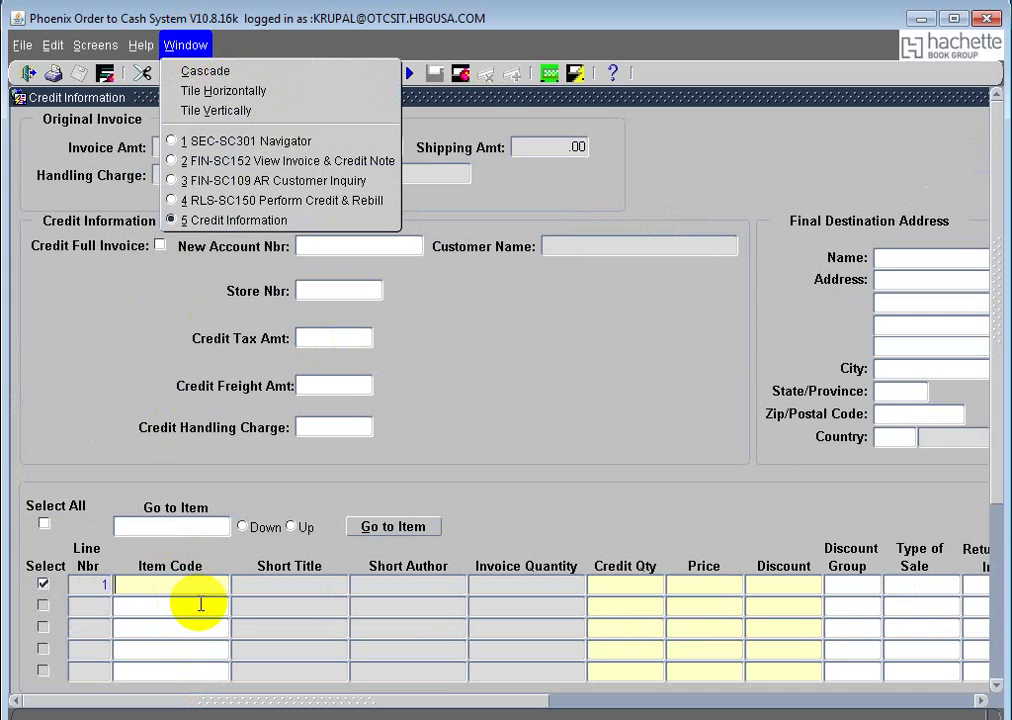
click(286, 160)
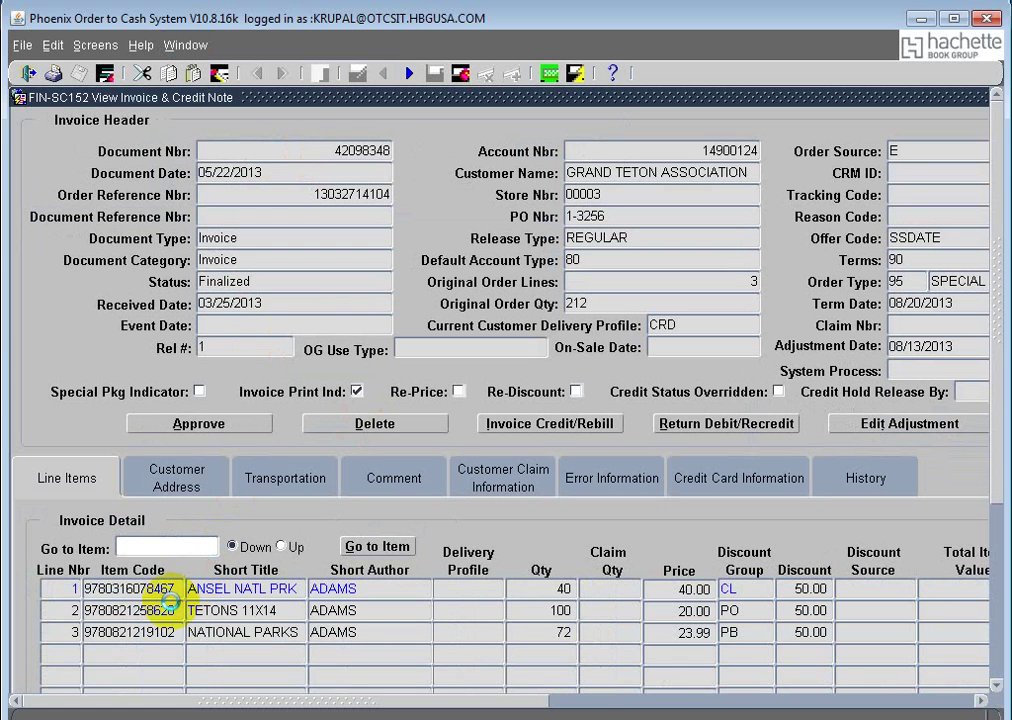
click(110, 627)
drag(110, 627, 61, 627)
key(ctrl+c)
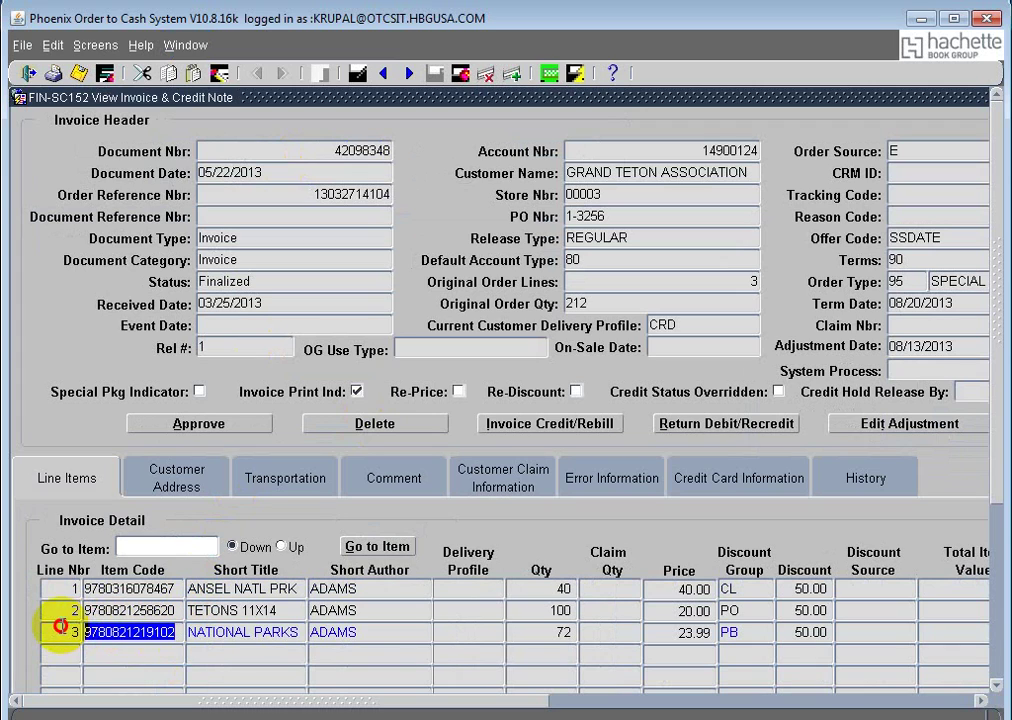
click(197, 47)
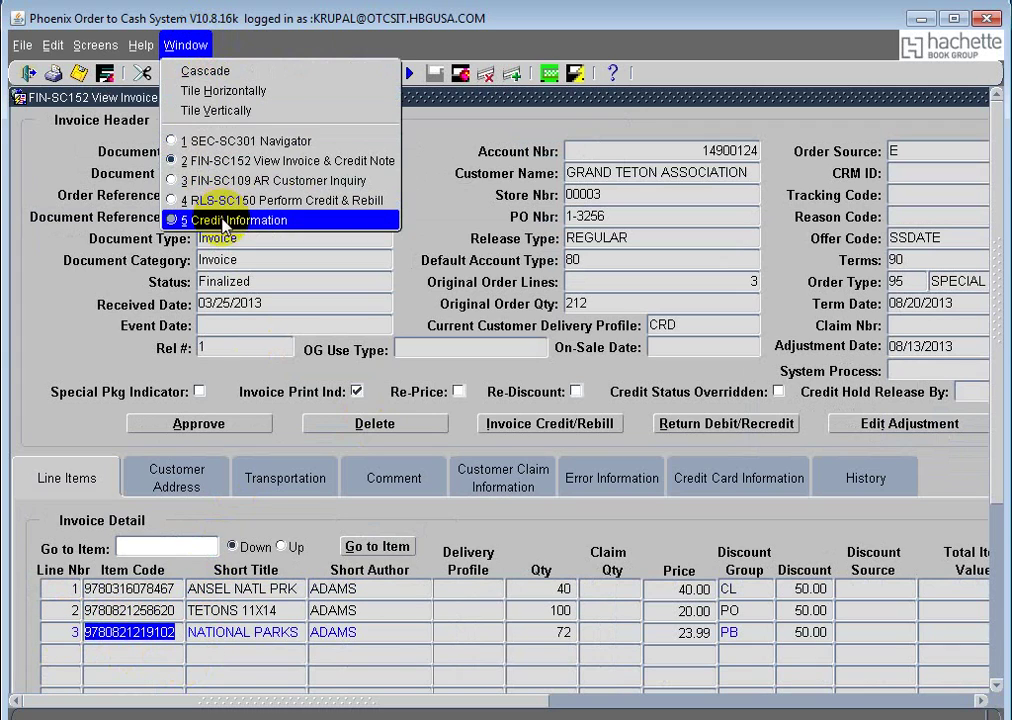
click(180, 275)
click(183, 583)
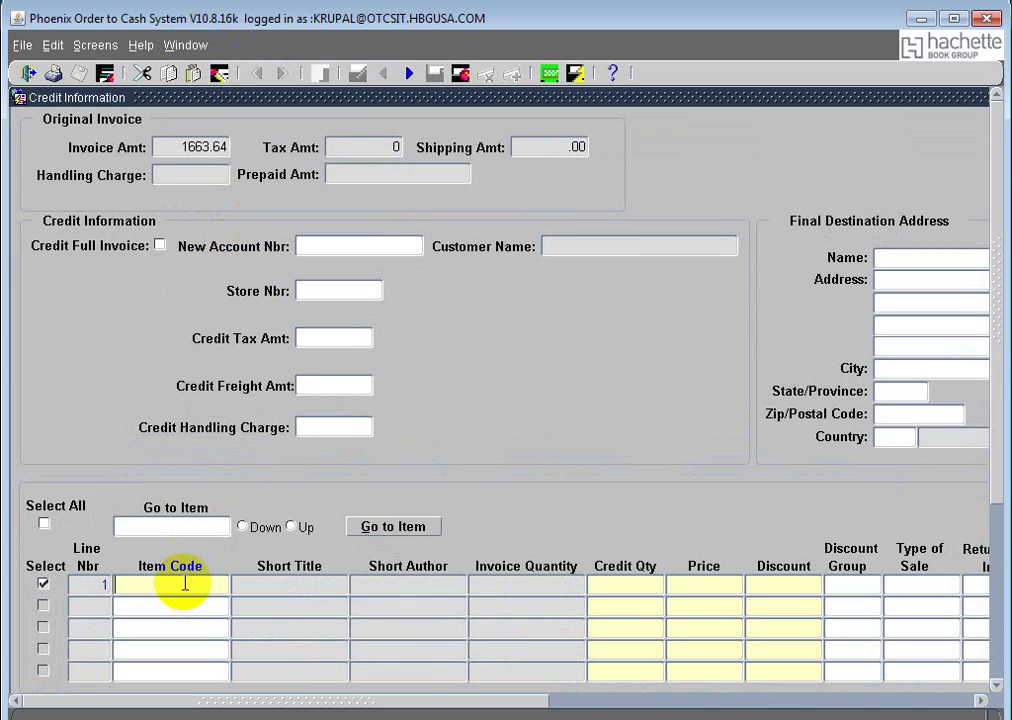
key(ctrl+v)
key(Tab)
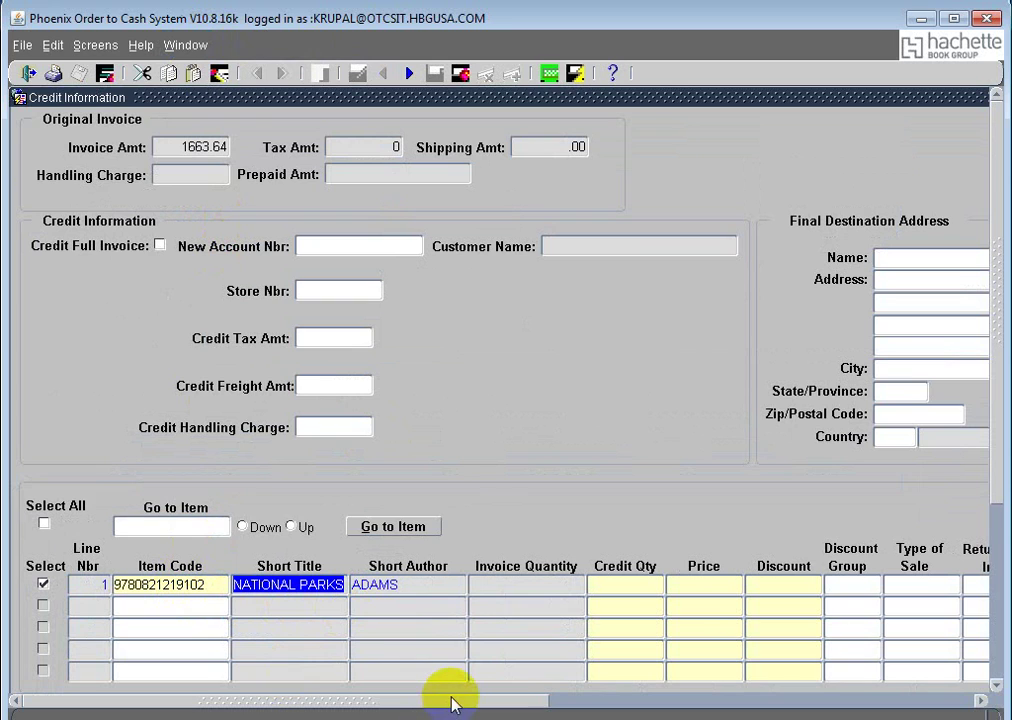
drag(452, 707, 567, 713)
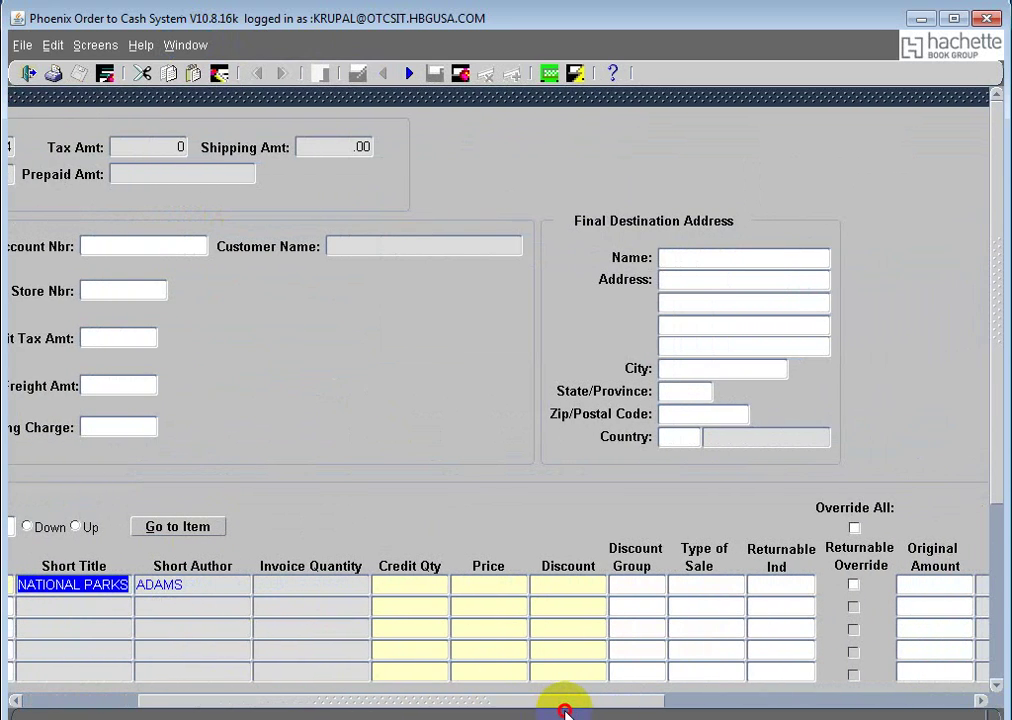
Step: Give credit line 1 quantity 3, price 23.99 from the invoice, and a 50% discount
click(407, 581)
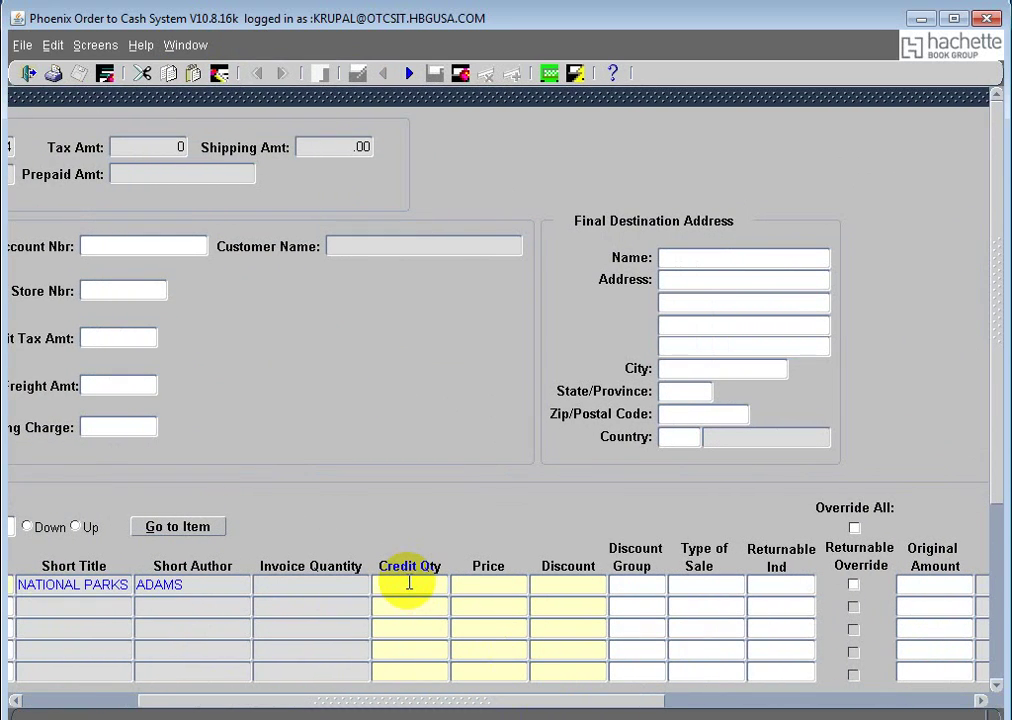
text(3)
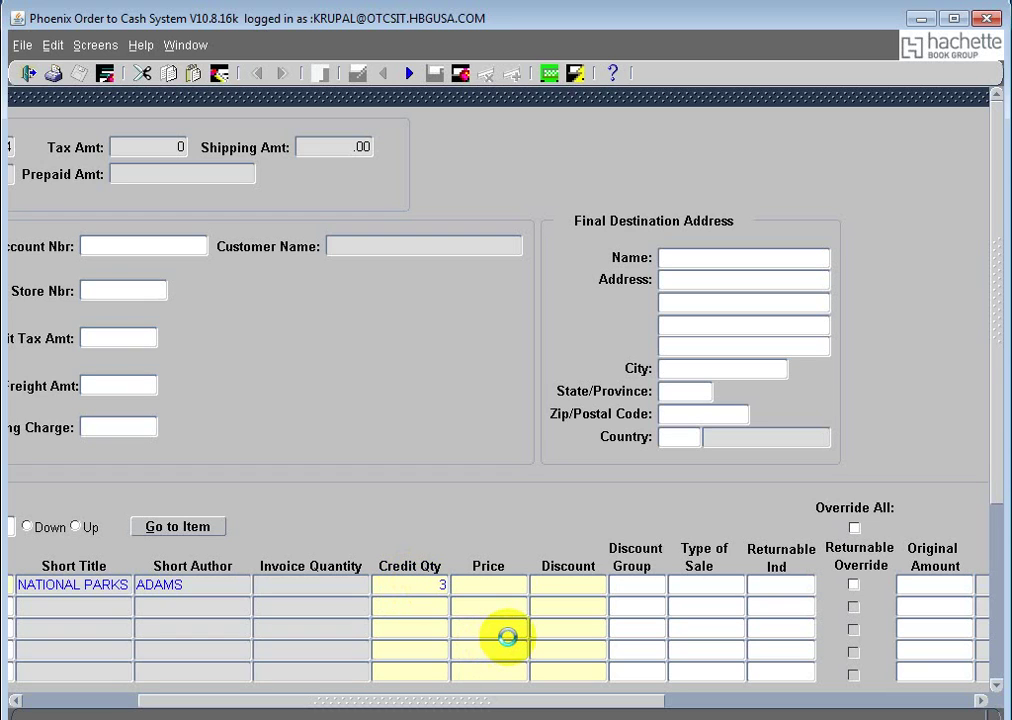
click(176, 45)
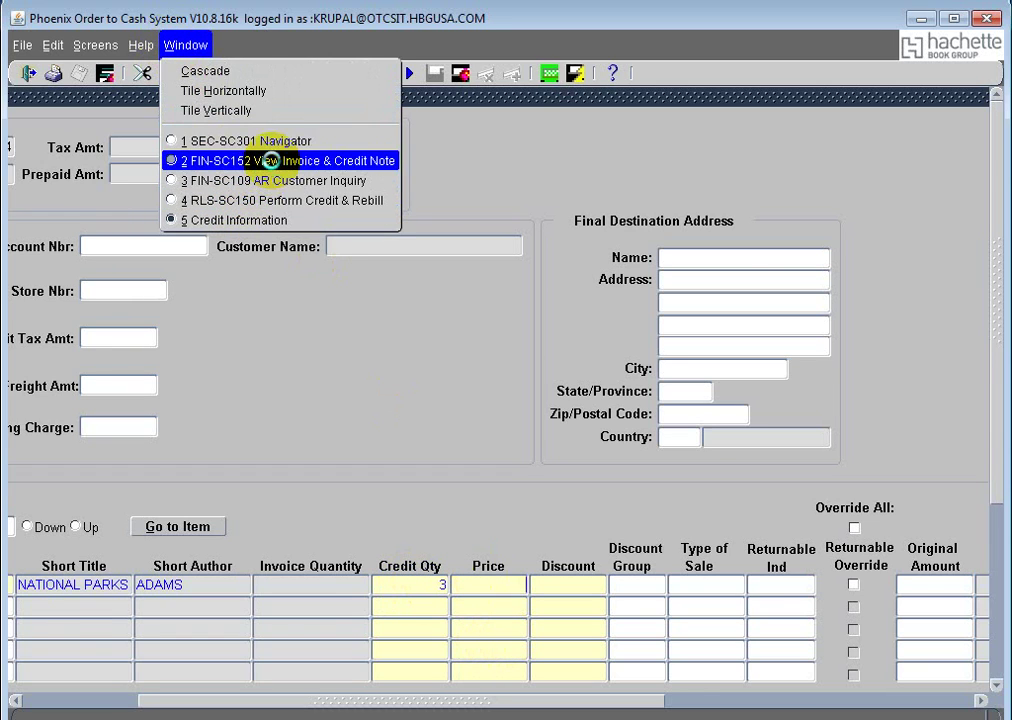
click(267, 160)
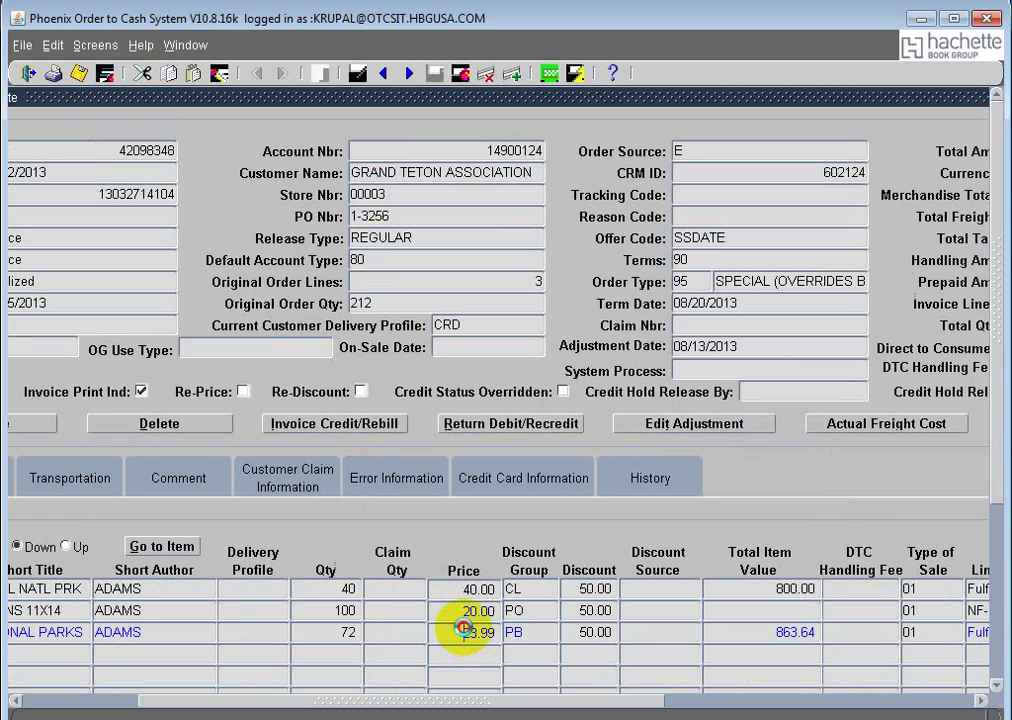
click(497, 630)
key(ctrl+c)
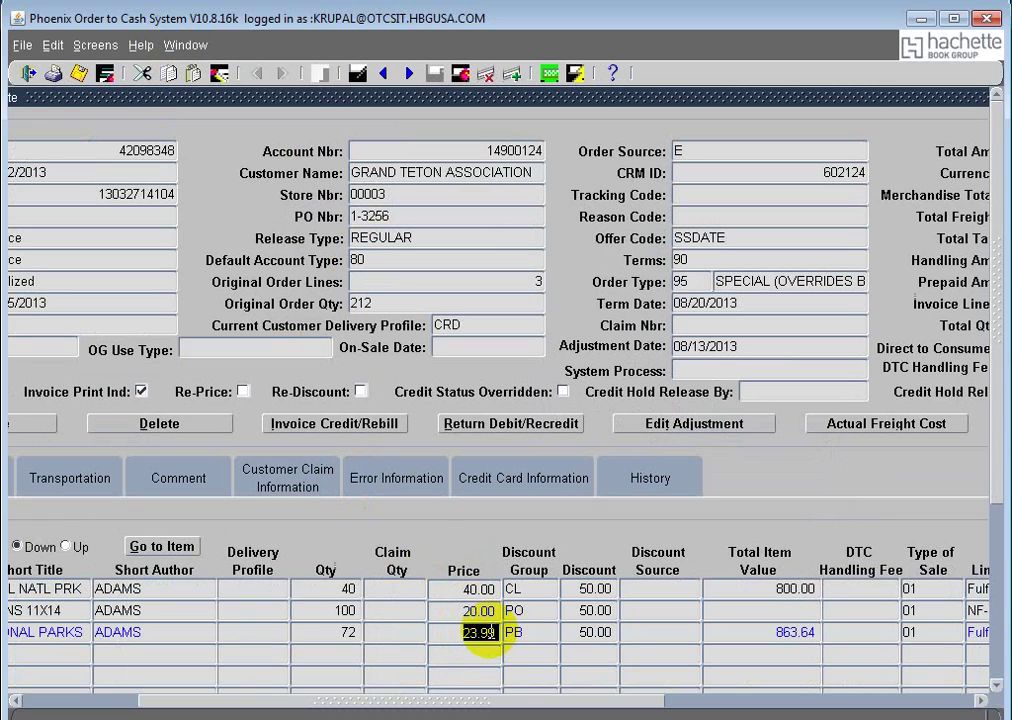
click(185, 45)
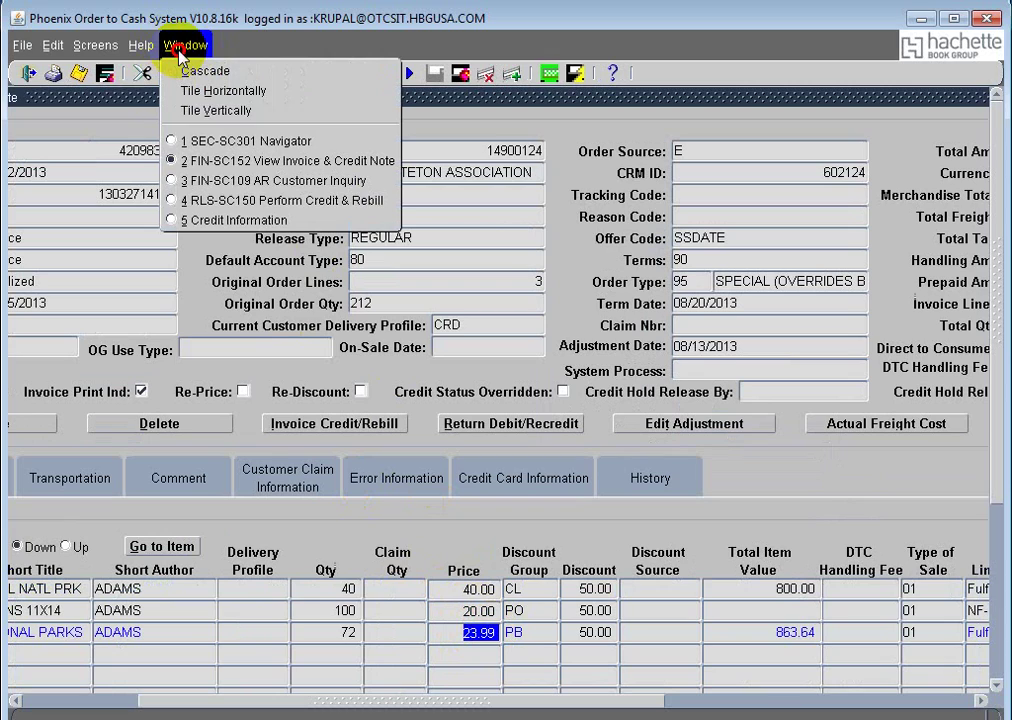
click(282, 221)
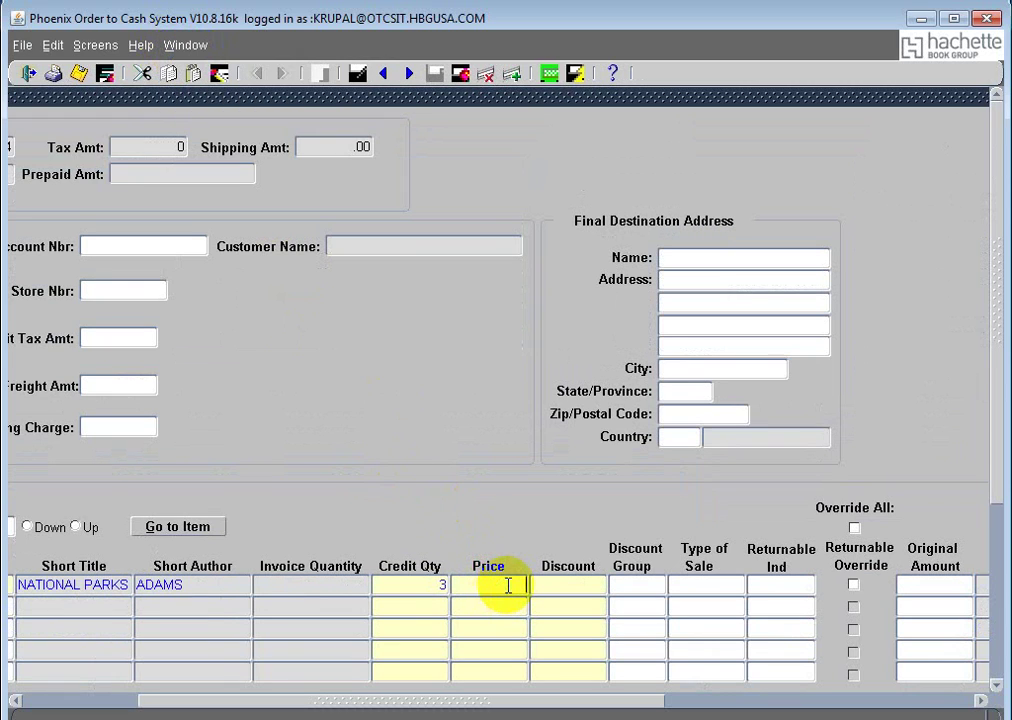
key(ctrl+v)
click(576, 583)
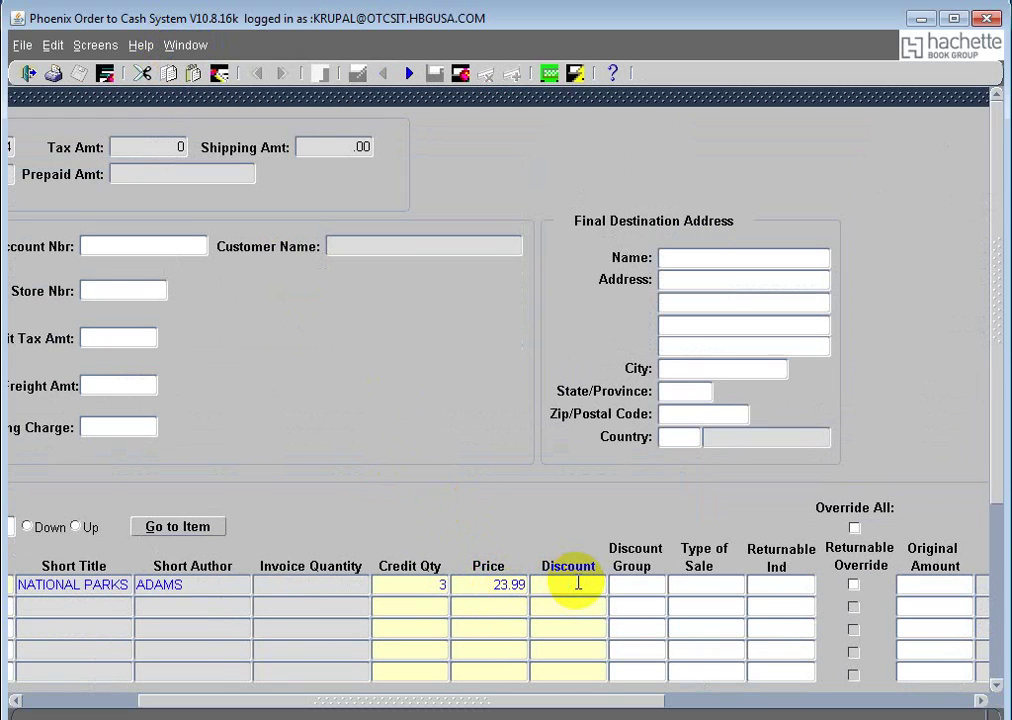
text(50)
click(806, 582)
Step: Enter 01 as the Type of Sale on credit line 1
click(188, 45)
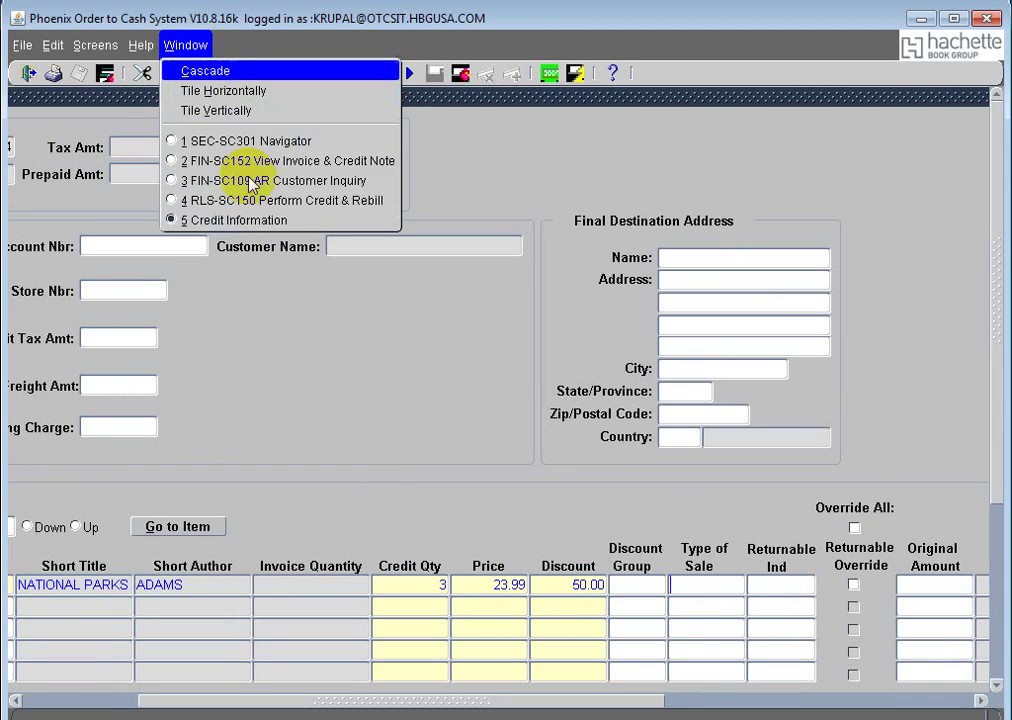
click(270, 226)
click(195, 45)
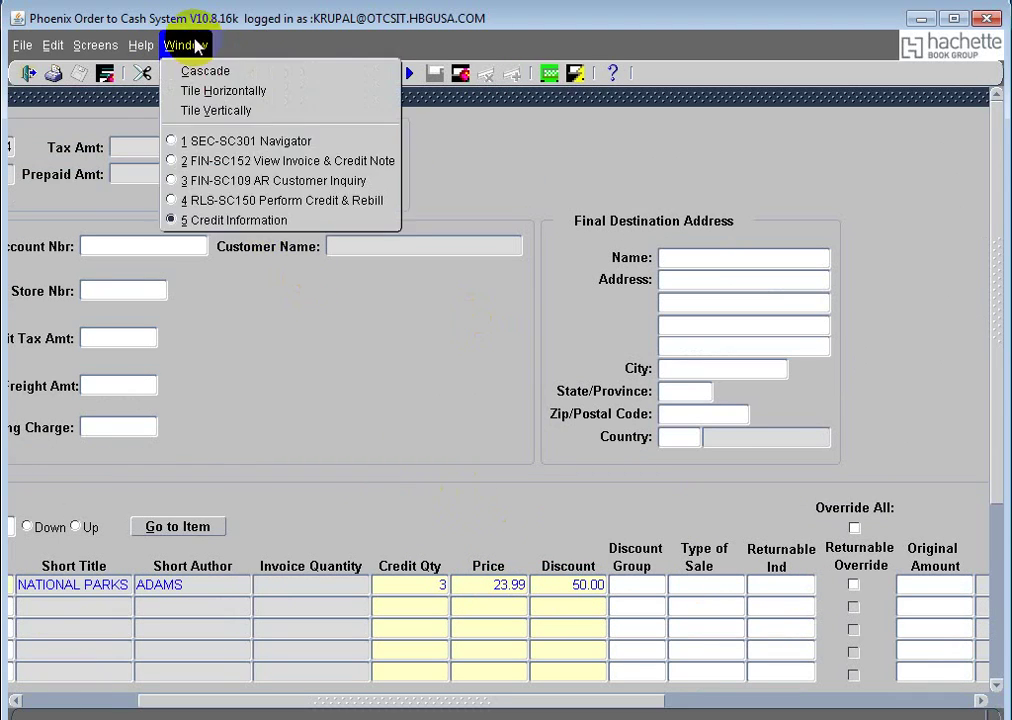
click(181, 161)
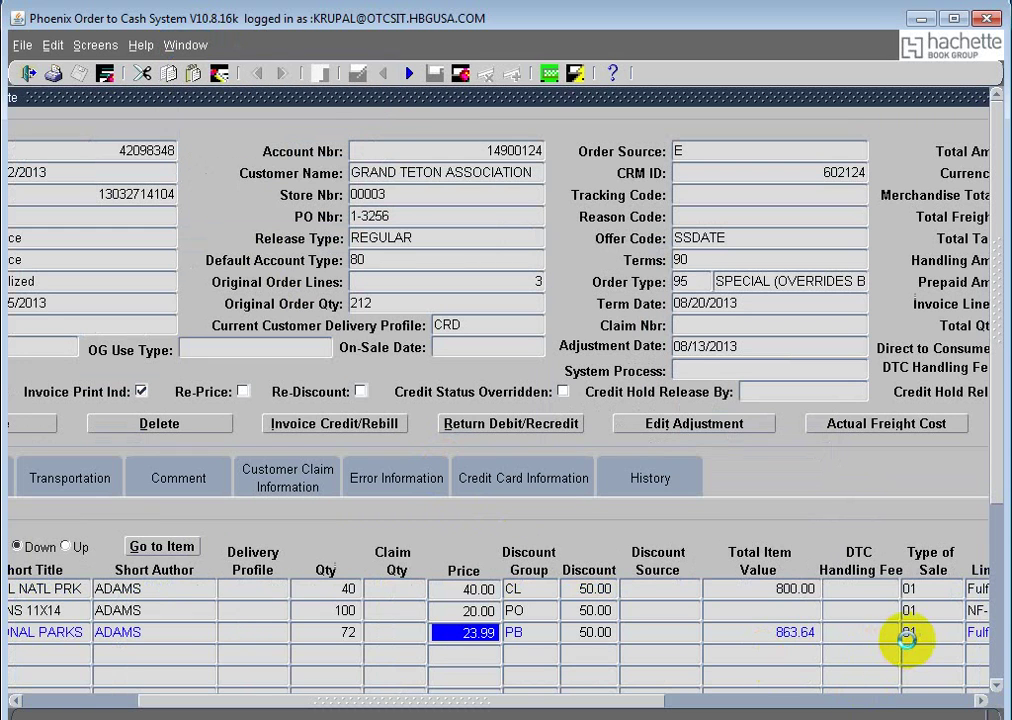
click(188, 45)
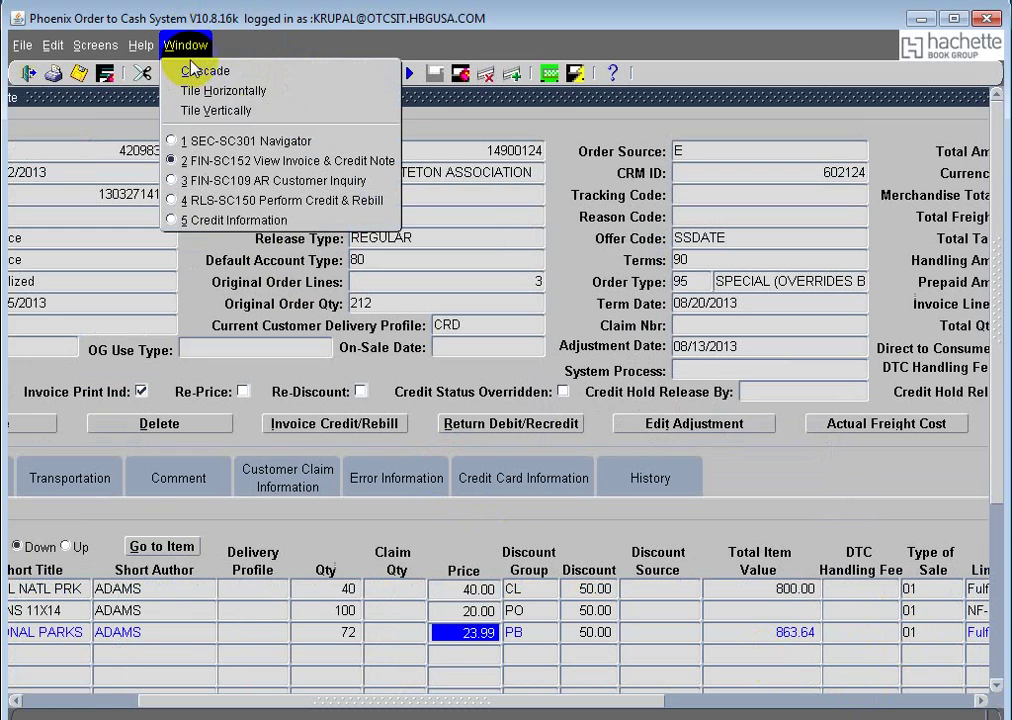
click(247, 229)
click(689, 599)
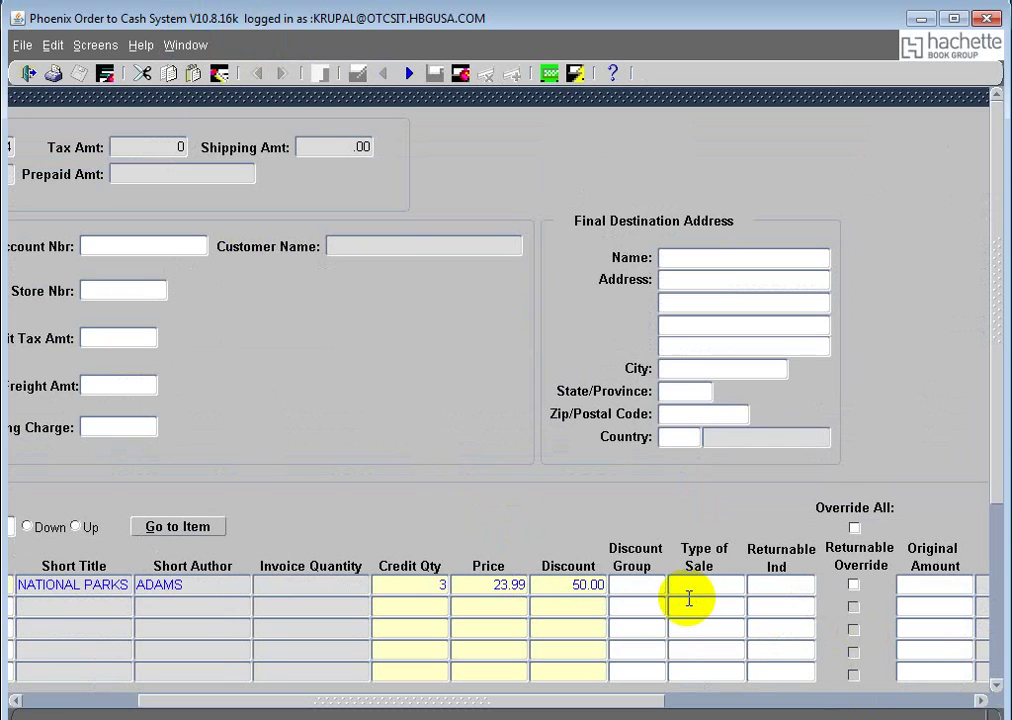
text(01)
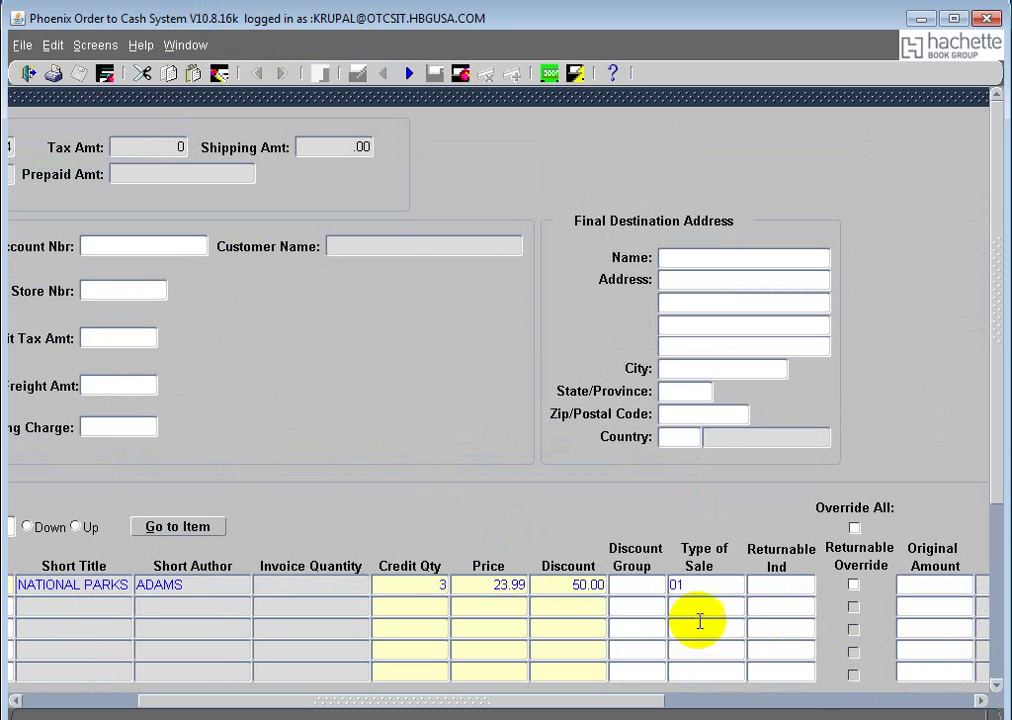
drag(524, 700, 348, 700)
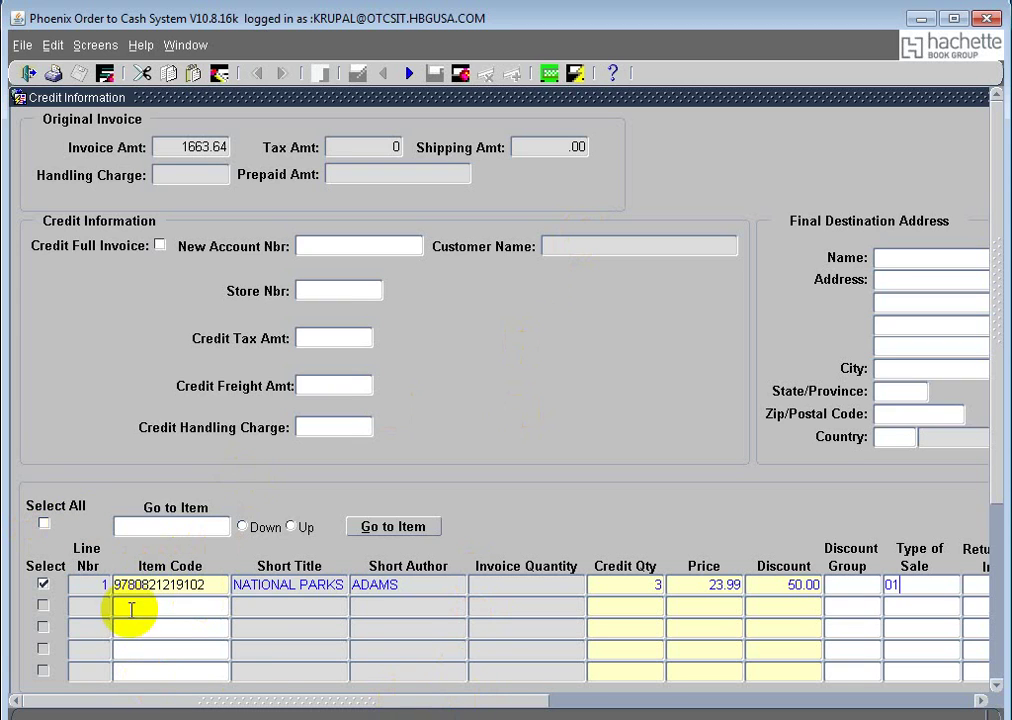
click(340, 702)
drag(340, 702, 262, 702)
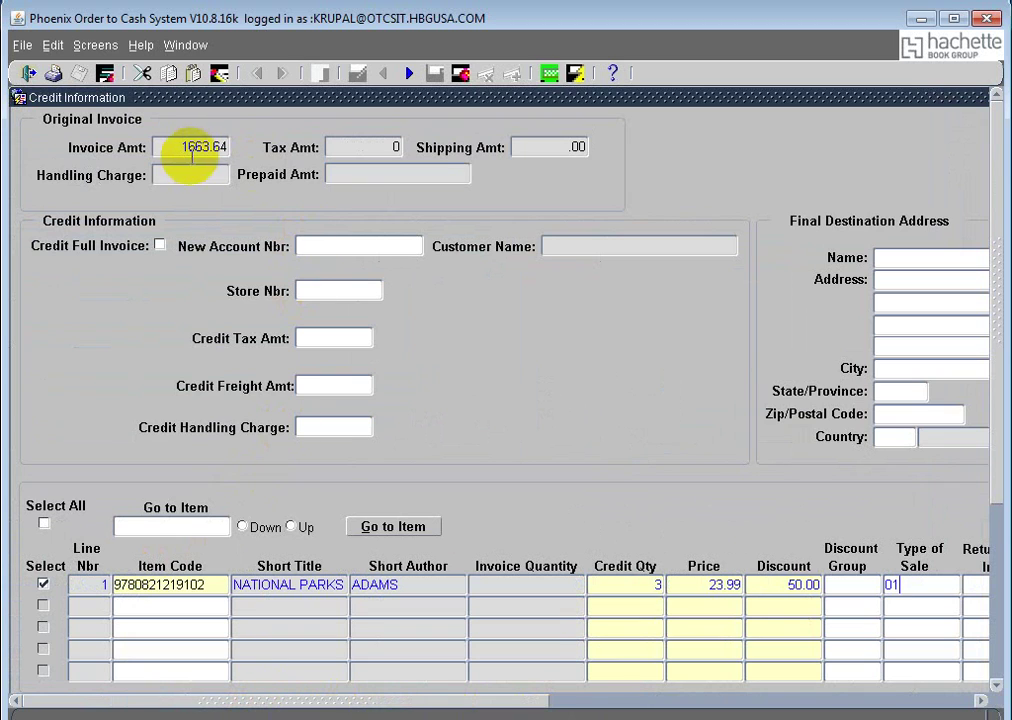
Step: Confirm the credit information, submit the Coop Credit, and select its new reference 91178
click(996, 291)
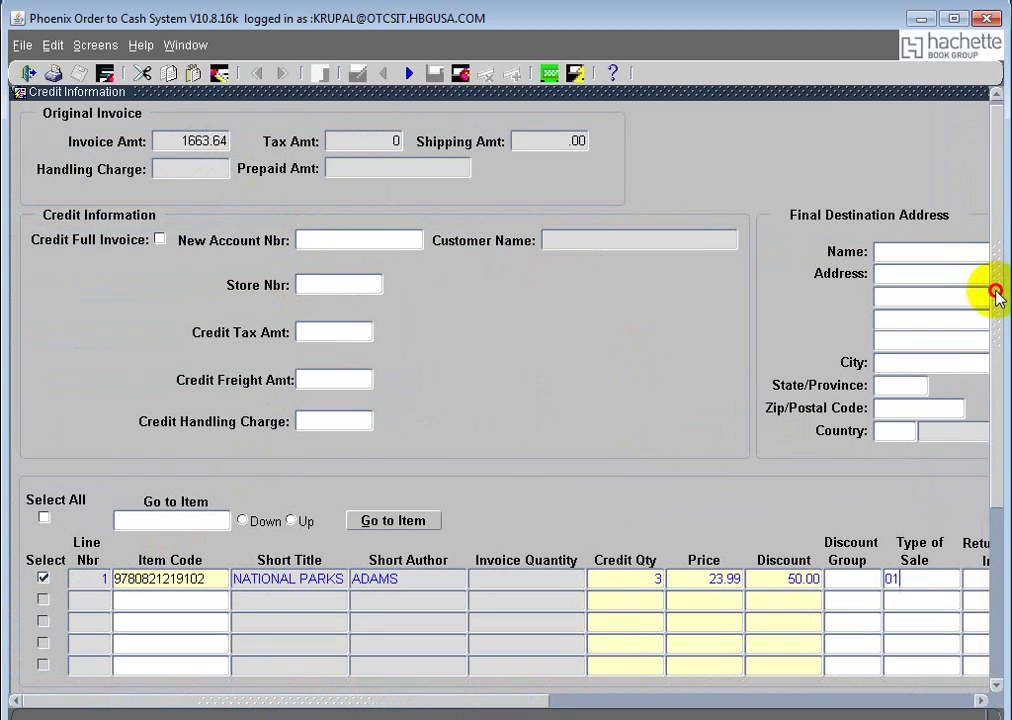
drag(996, 291, 996, 303)
drag(1002, 352, 987, 407)
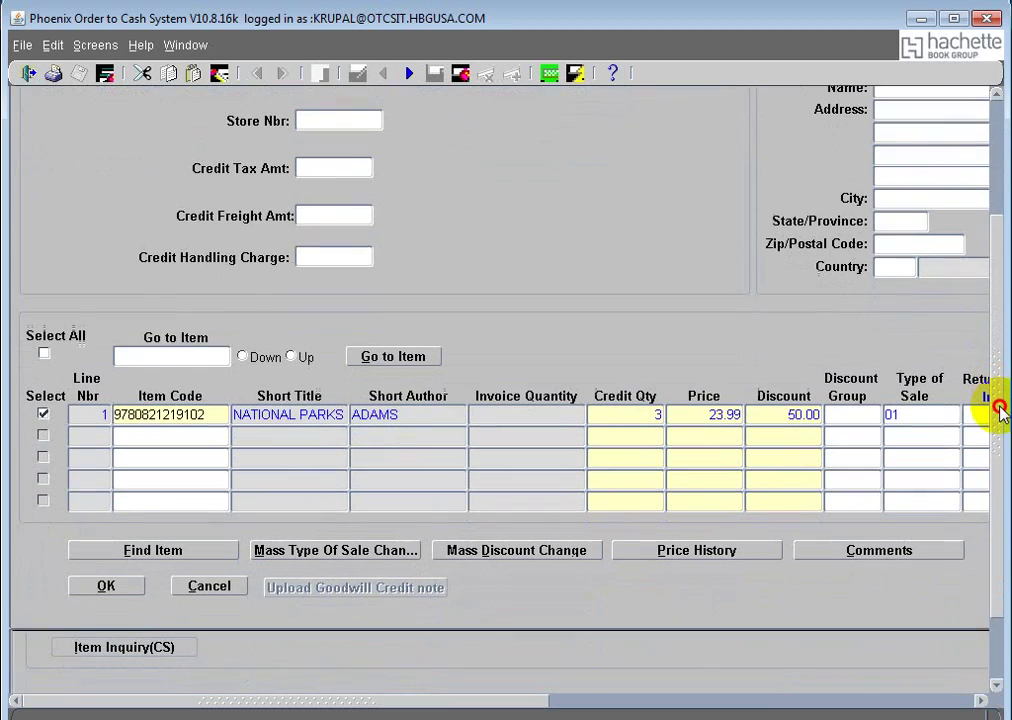
click(122, 571)
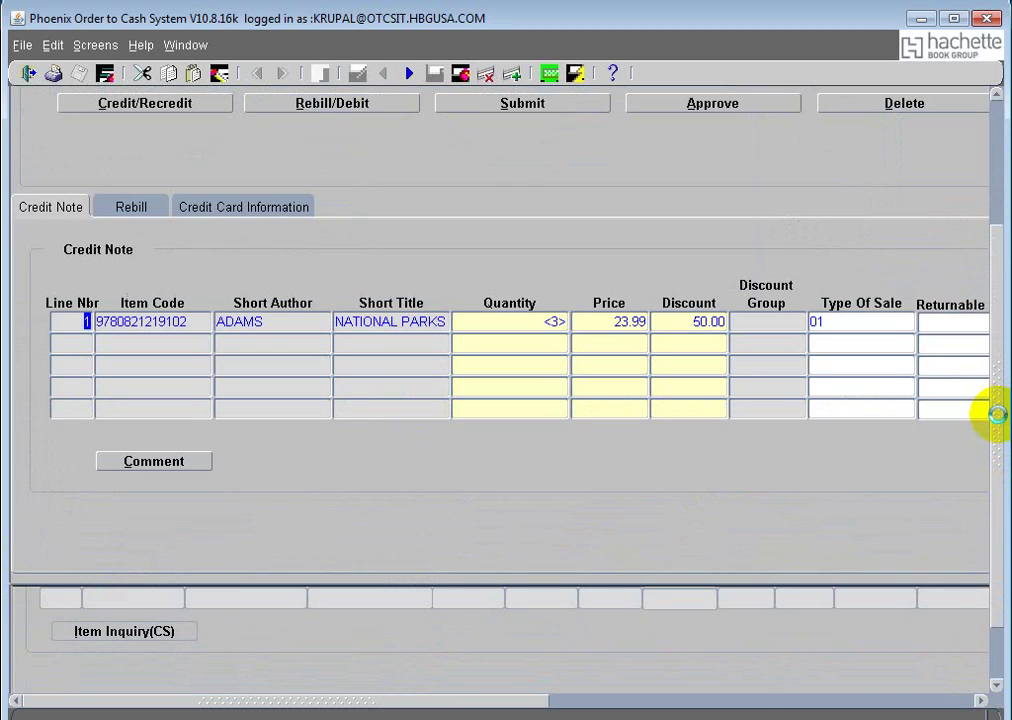
click(987, 271)
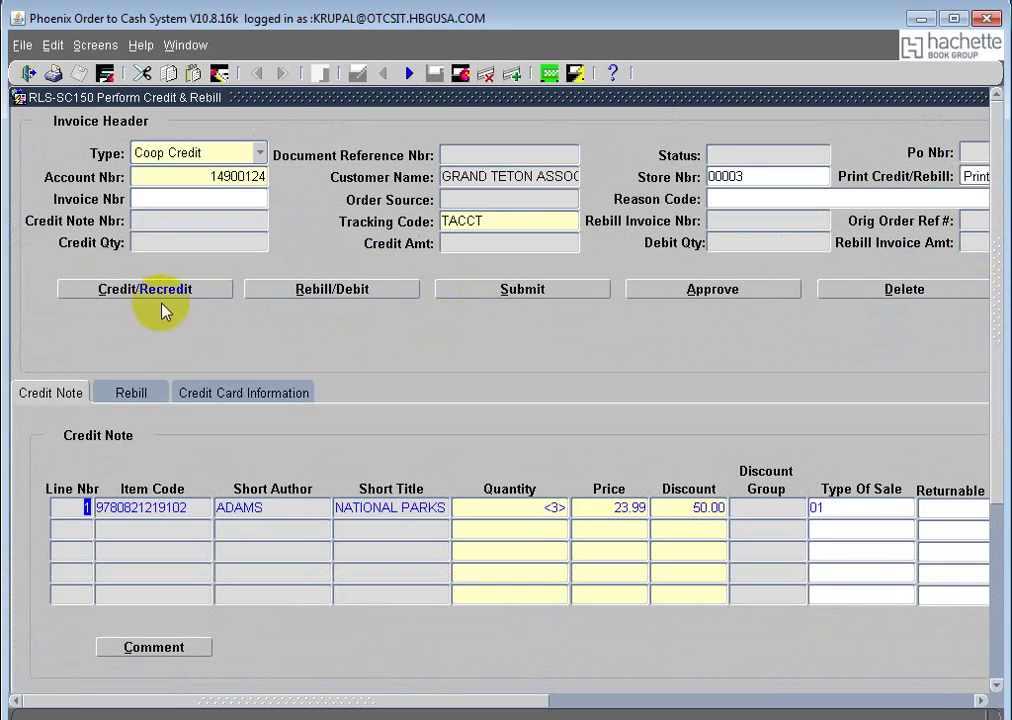
click(540, 296)
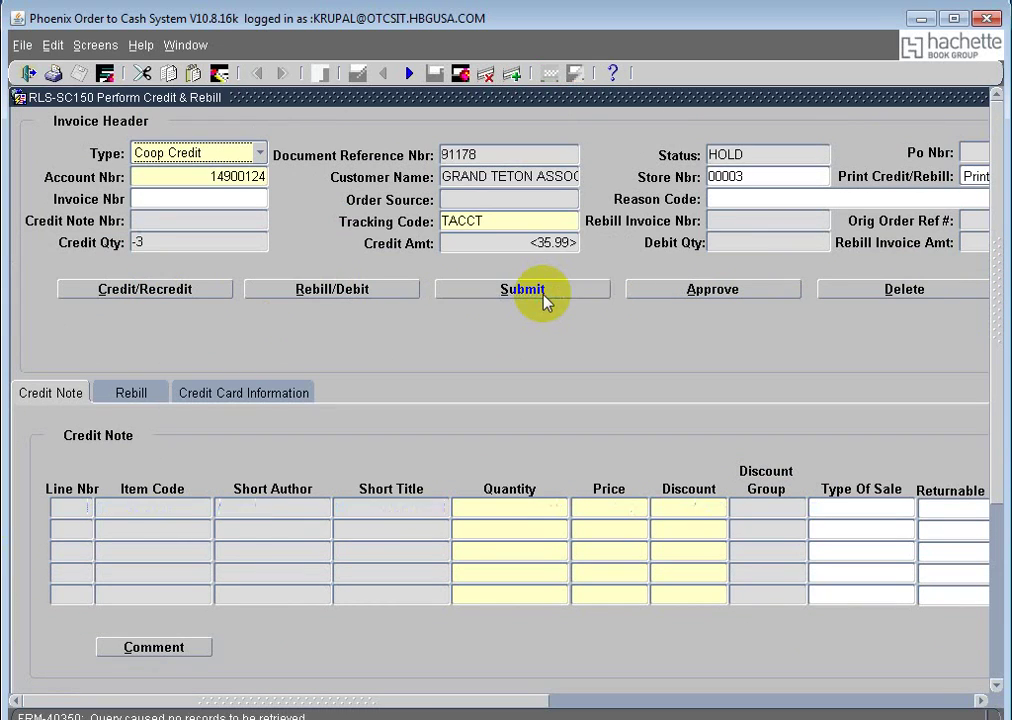
drag(468, 152, 374, 155)
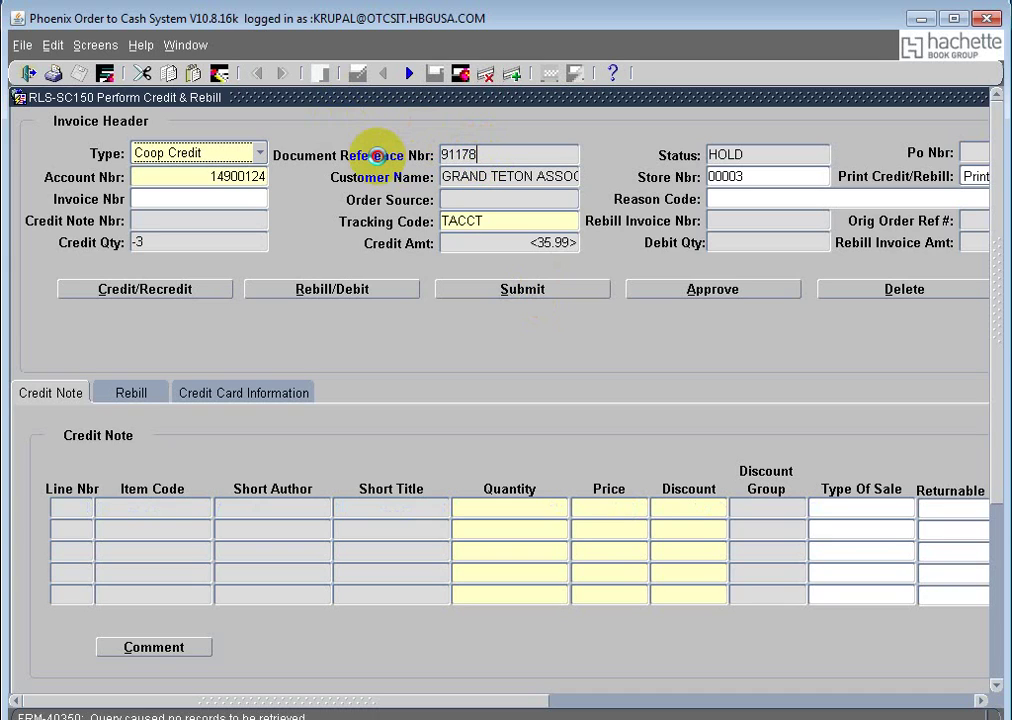
Step: Query Document Reference Nbr 91178 in the invoice and credit note viewer
click(186, 46)
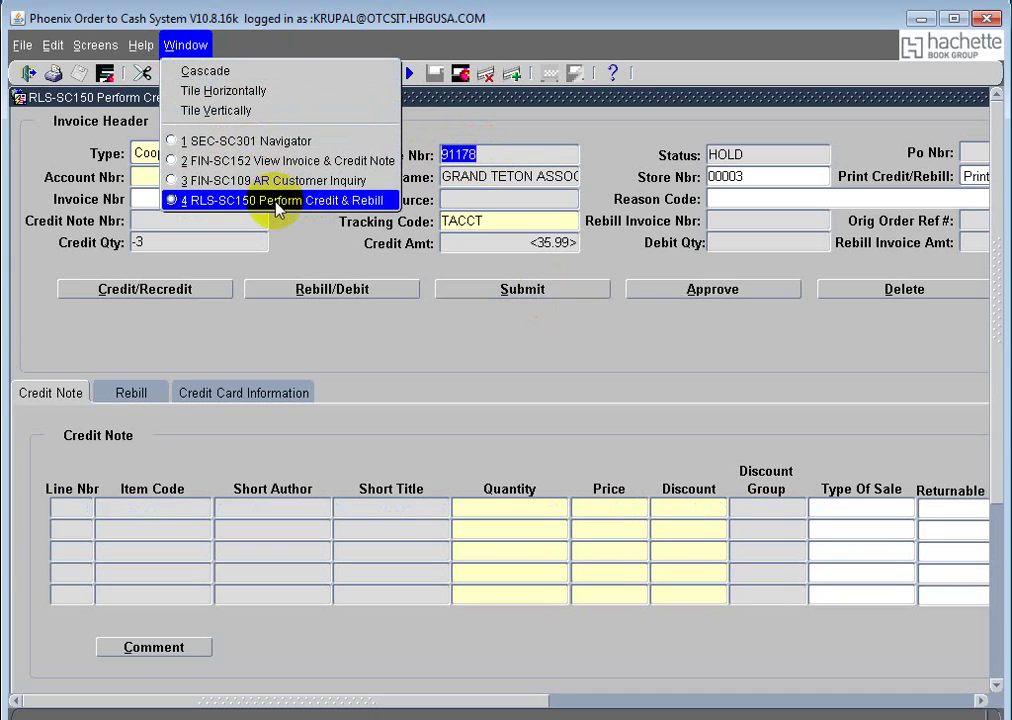
click(296, 161)
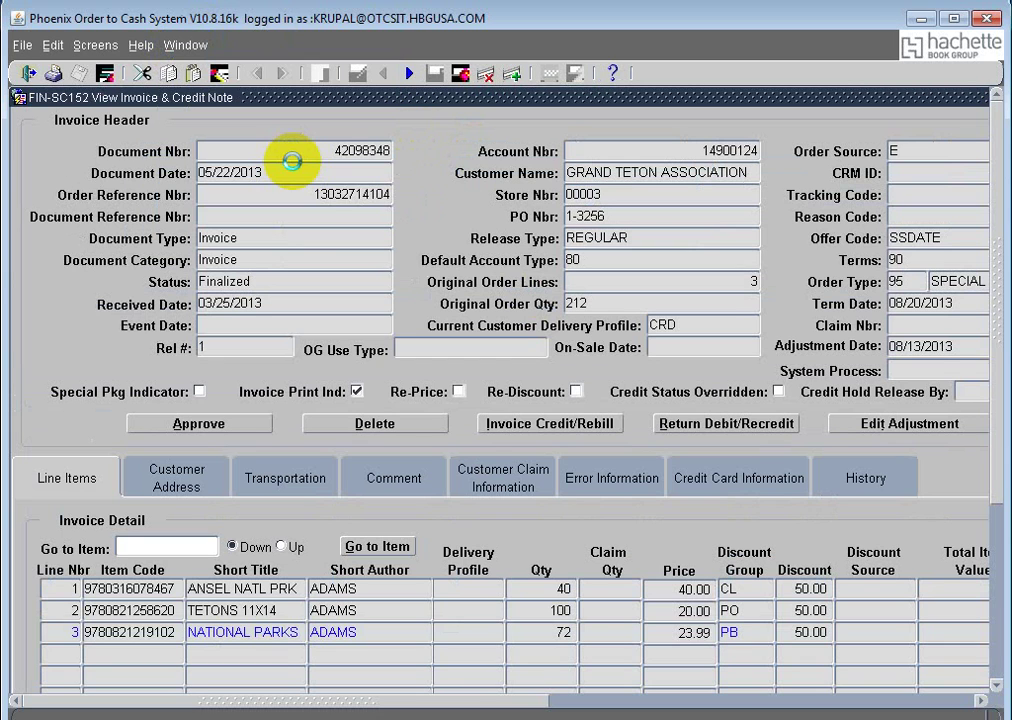
click(512, 73)
click(314, 215)
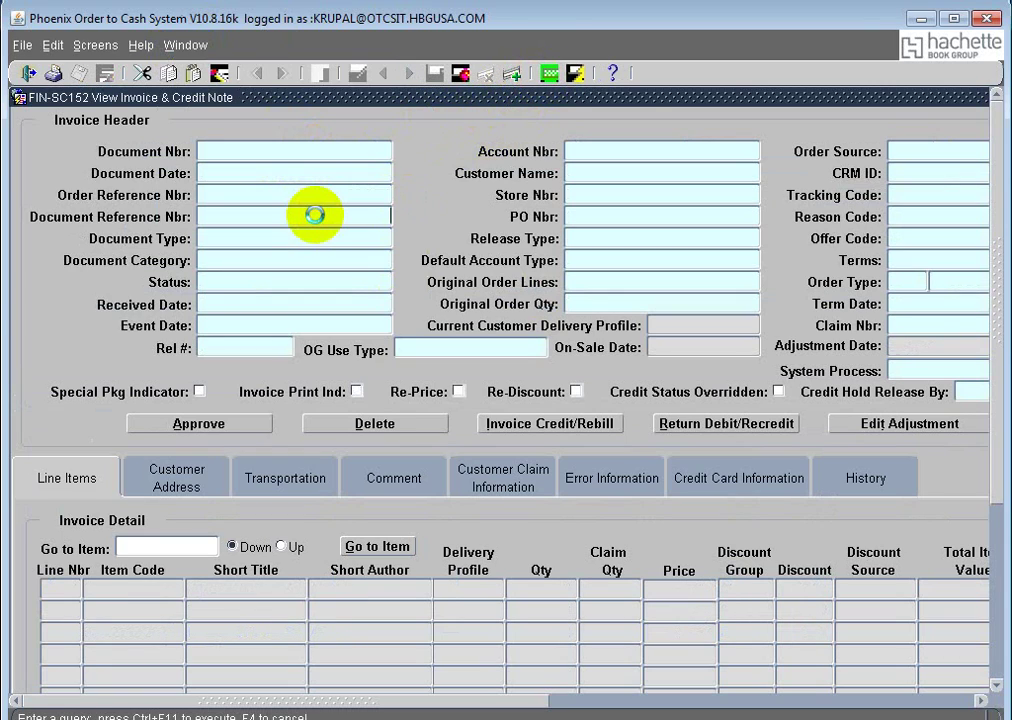
text(91178)
click(573, 73)
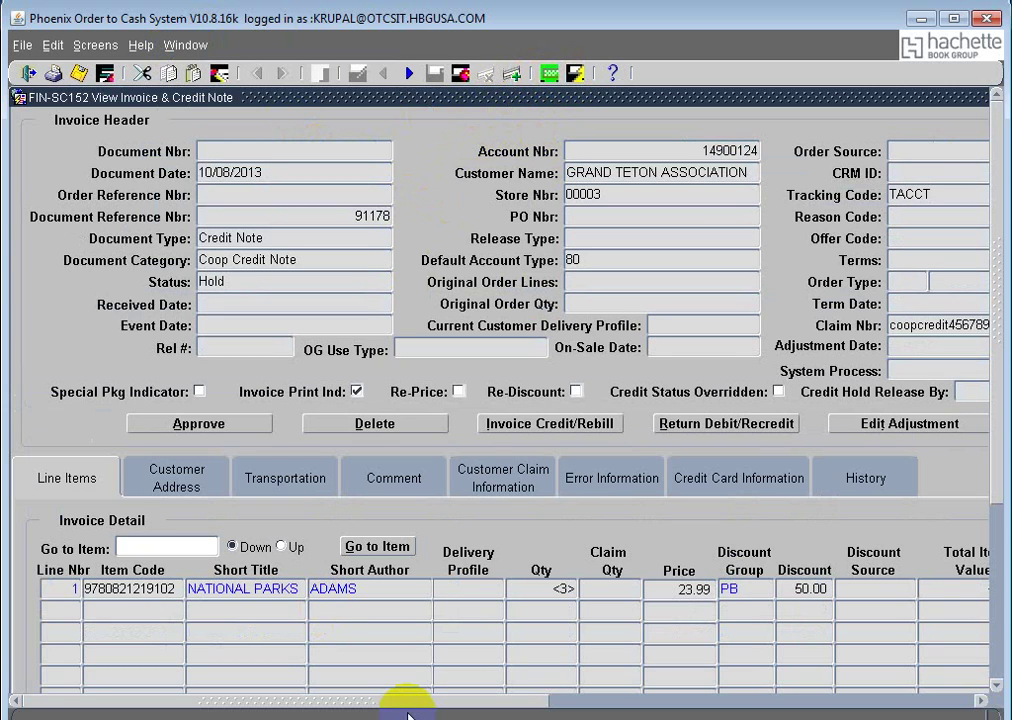
drag(407, 703, 612, 709)
click(611, 425)
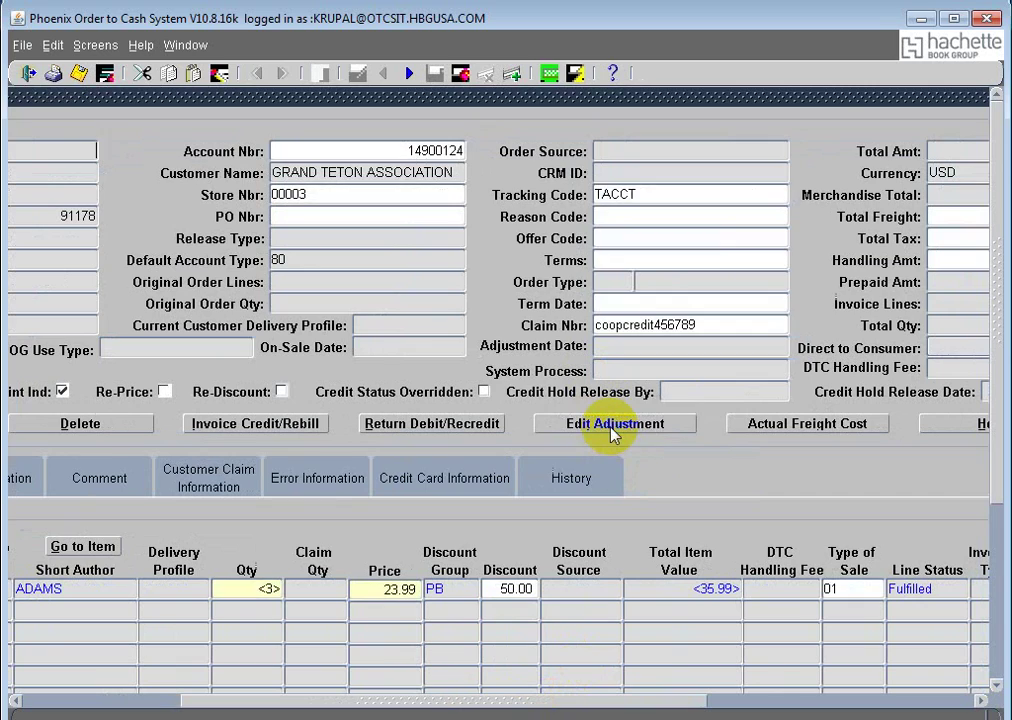
drag(508, 707, 405, 712)
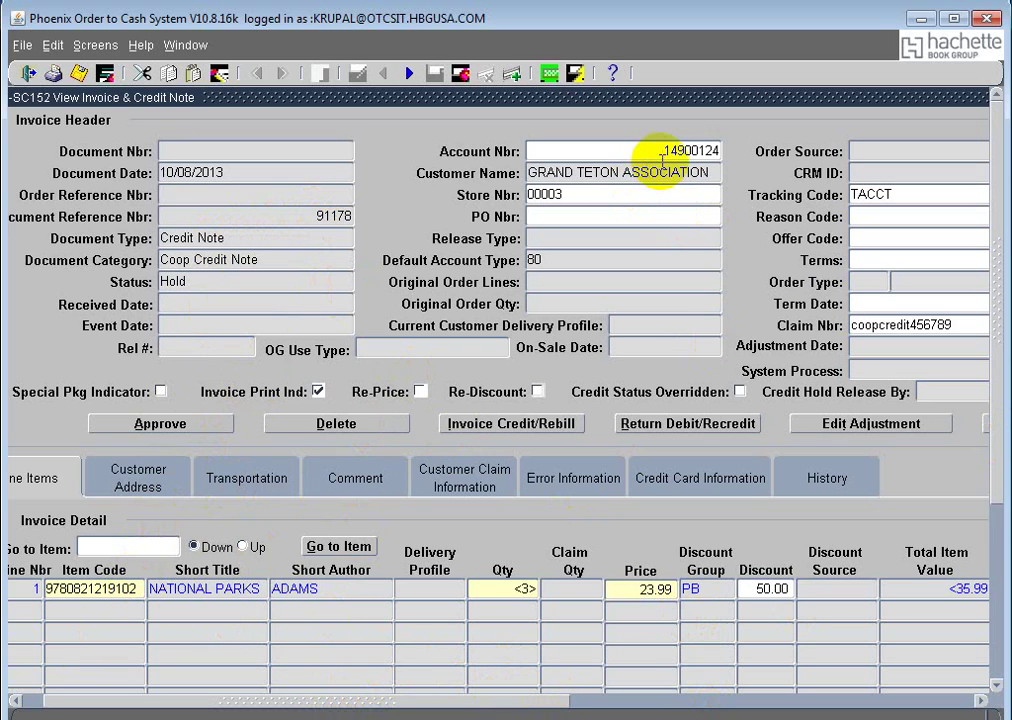
click(722, 149)
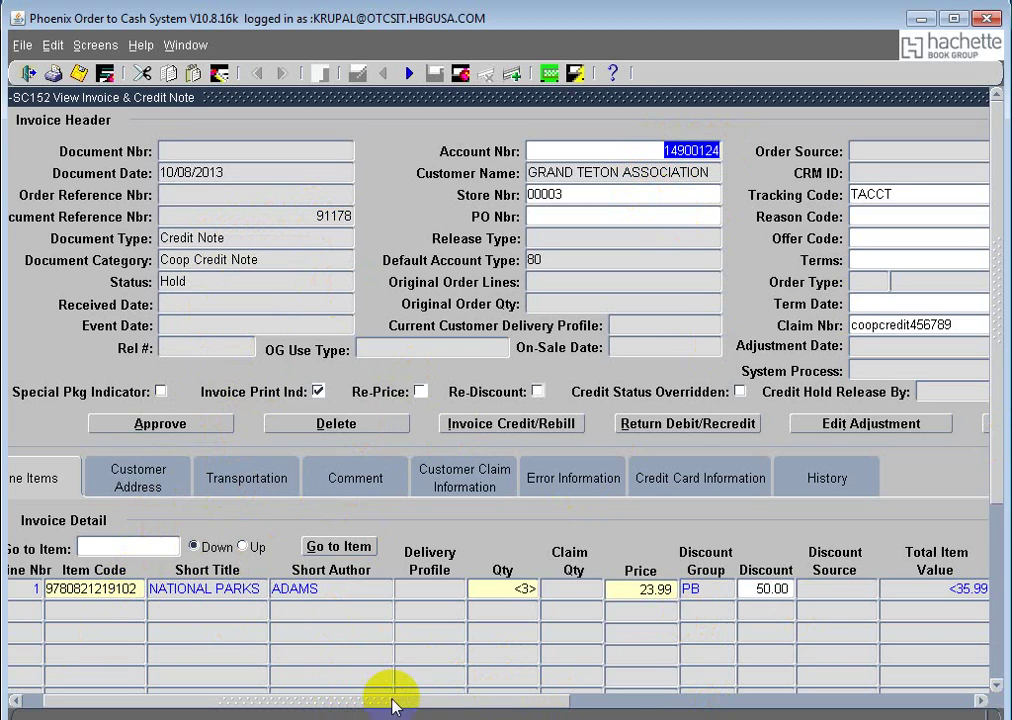
drag(389, 695, 686, 703)
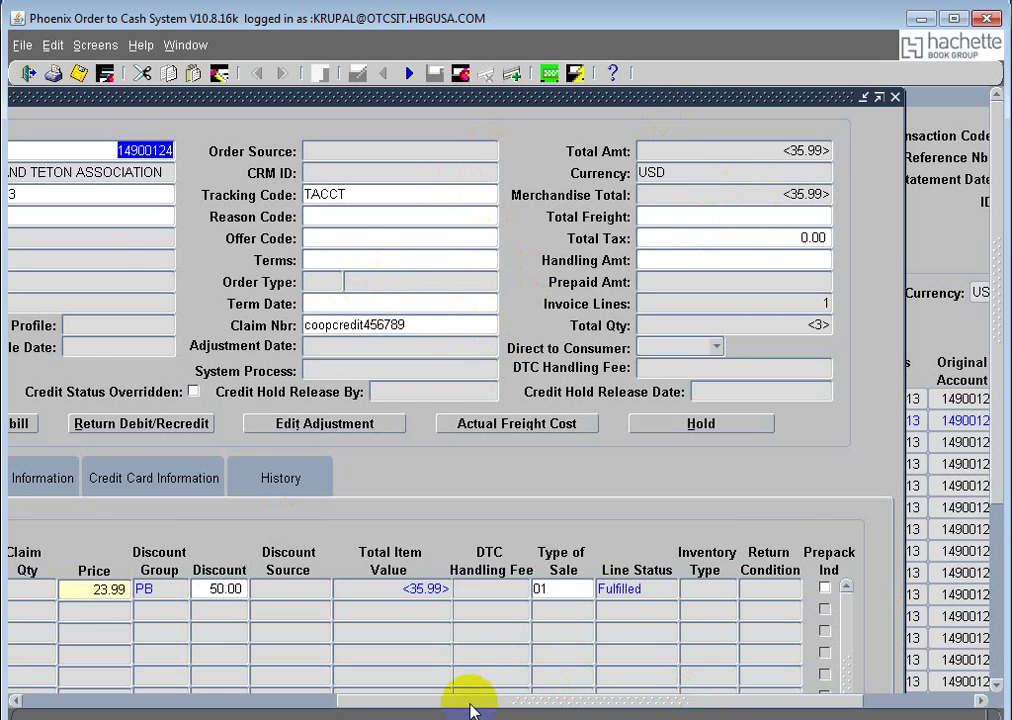
drag(470, 706, 108, 702)
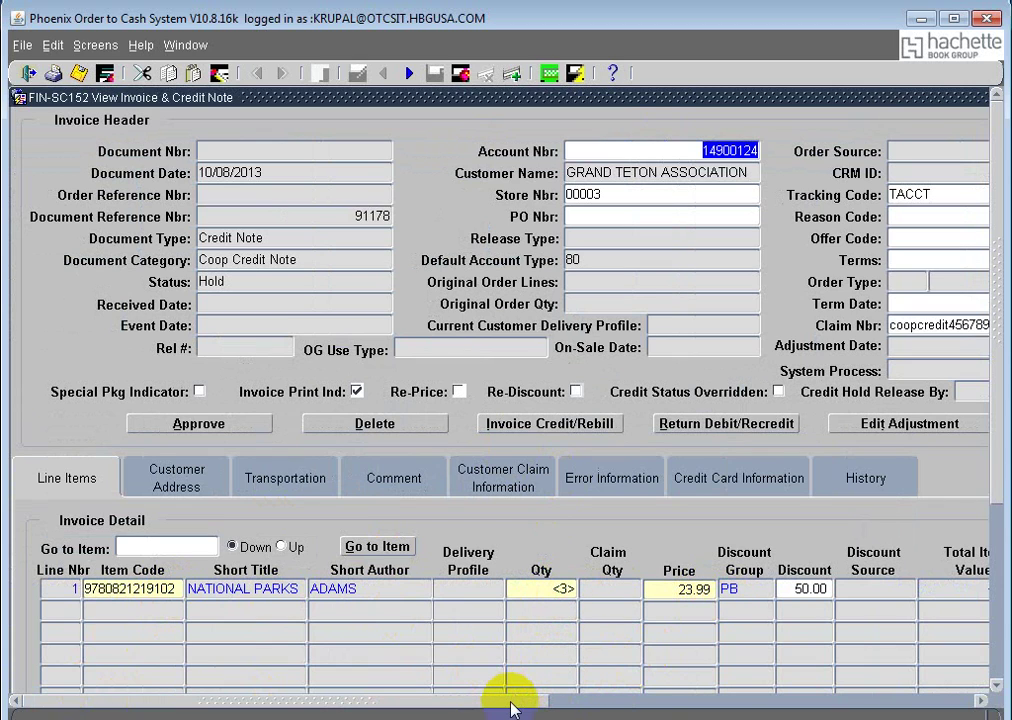
drag(512, 700, 481, 712)
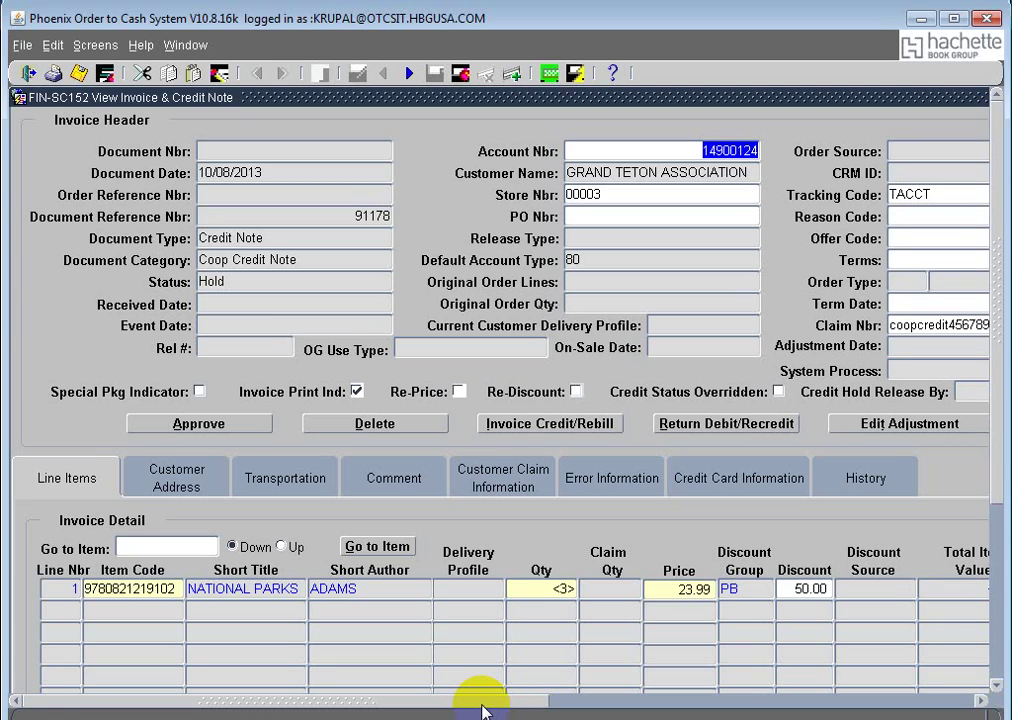
drag(482, 710, 571, 708)
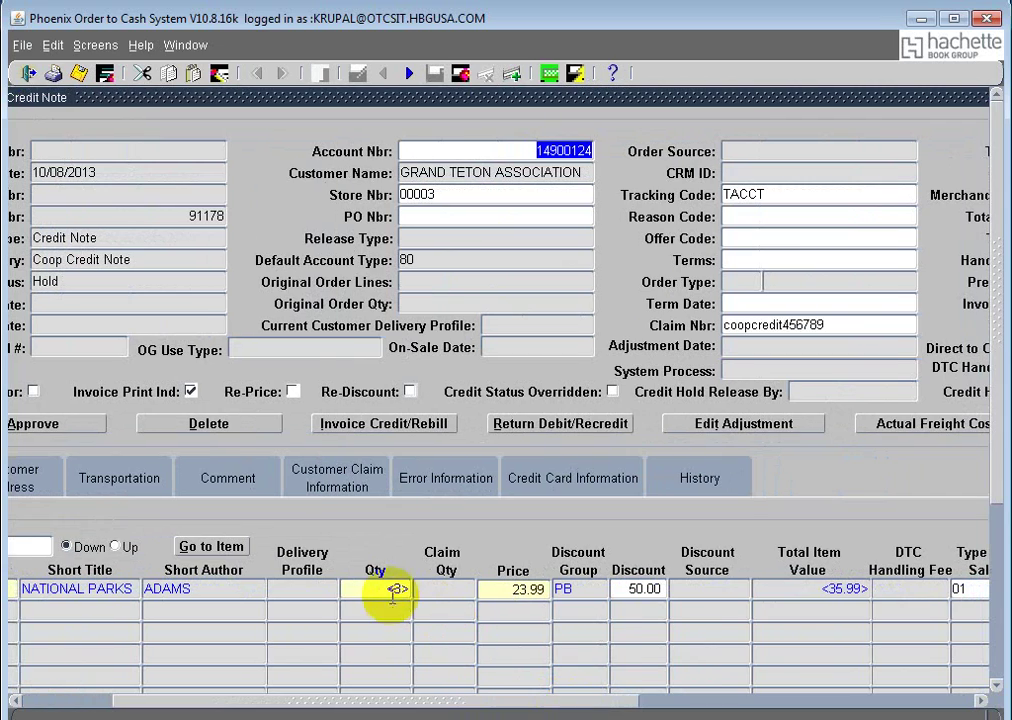
Step: Set the NATIONAL PARKS line quantity to -5, giving total item value 59.98
click(396, 589)
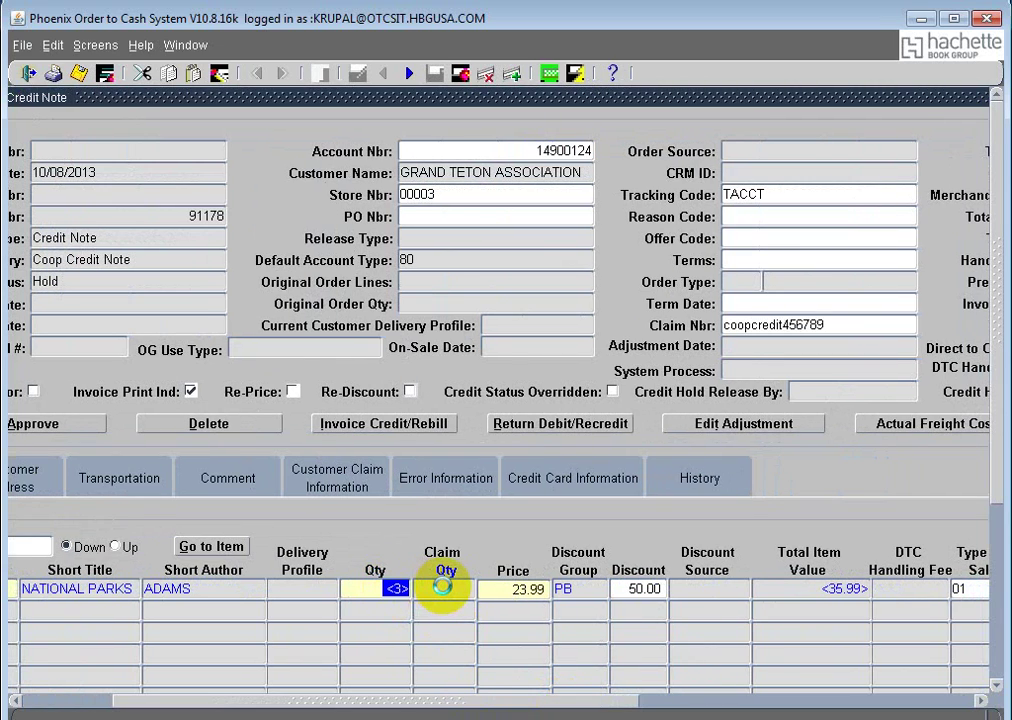
text(5)
click(442, 589)
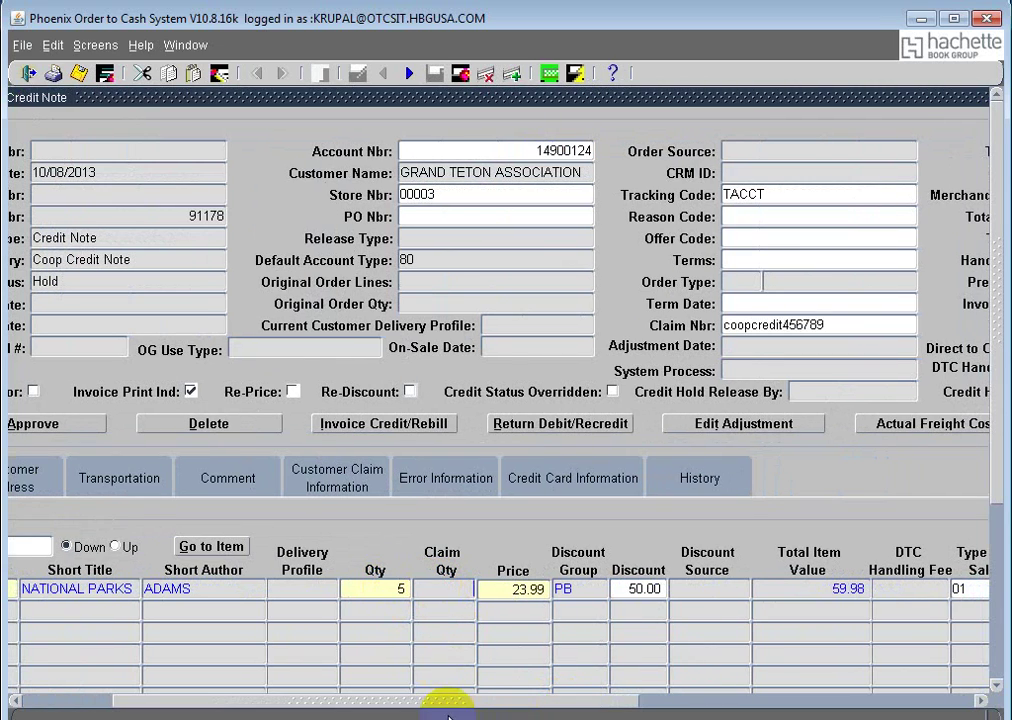
click(442, 592)
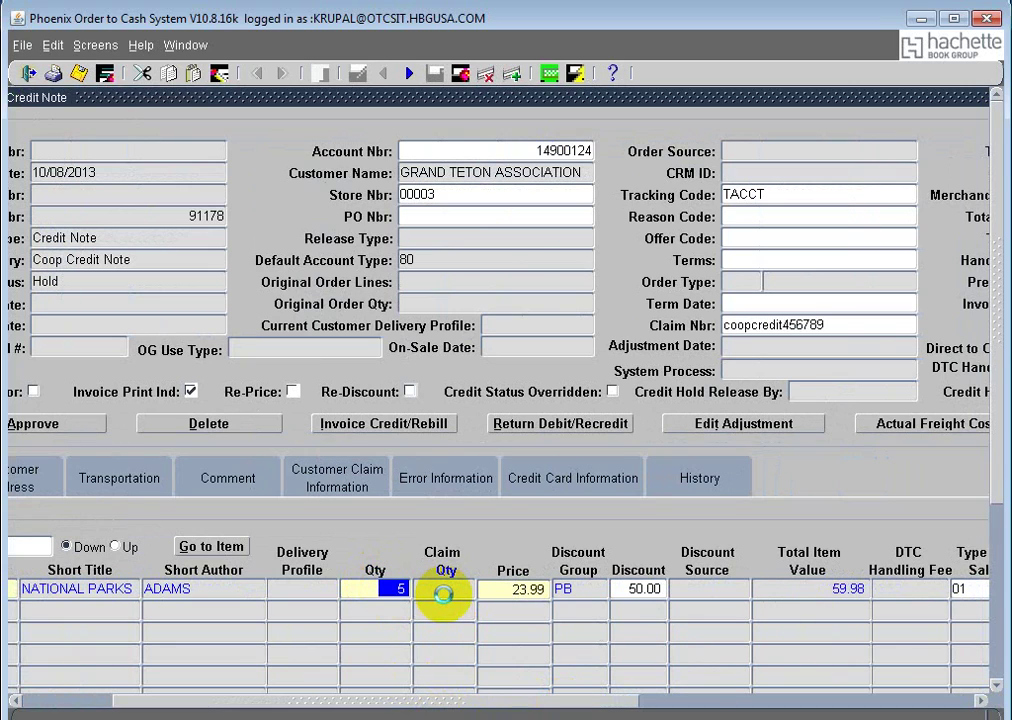
text(-5)
click(446, 600)
click(447, 702)
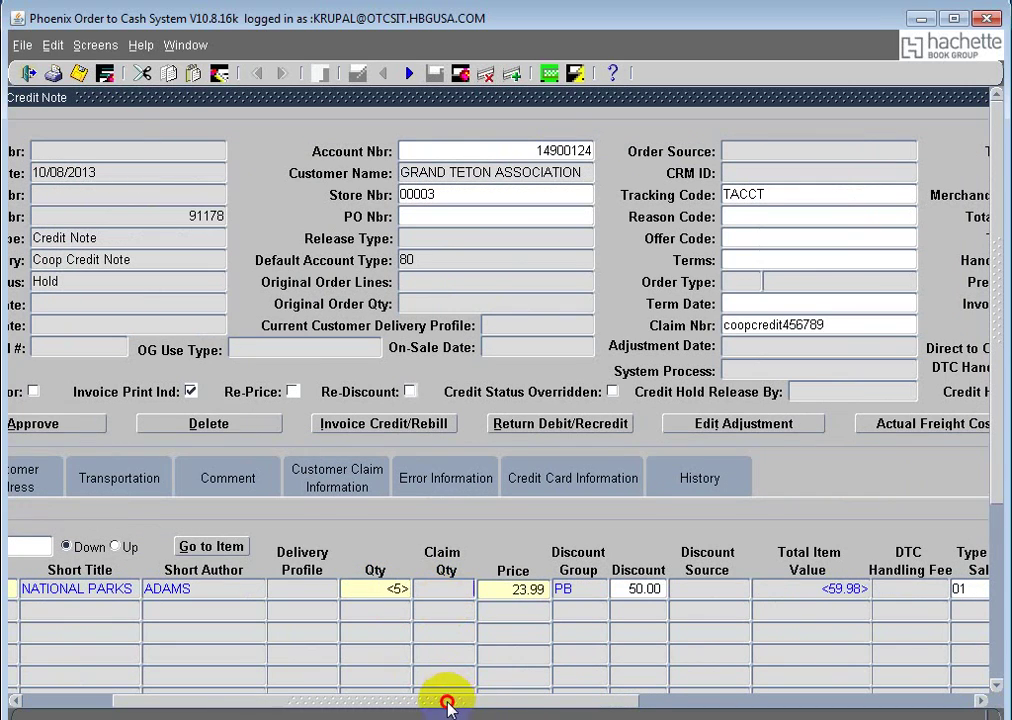
drag(447, 702, 622, 710)
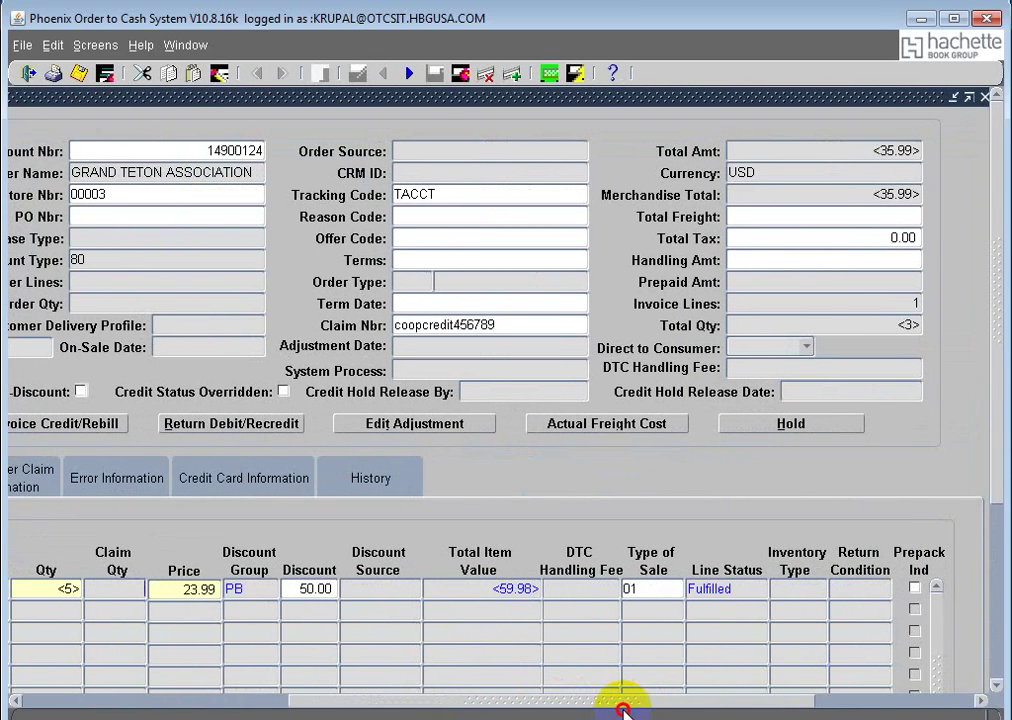
drag(622, 710, 623, 712)
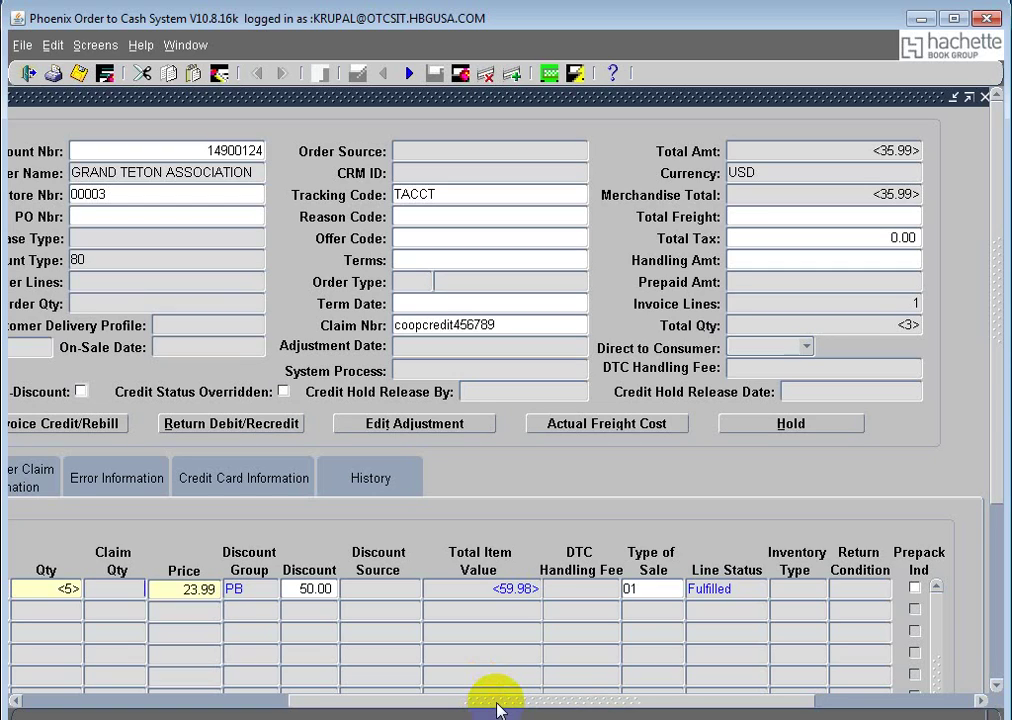
click(60, 589)
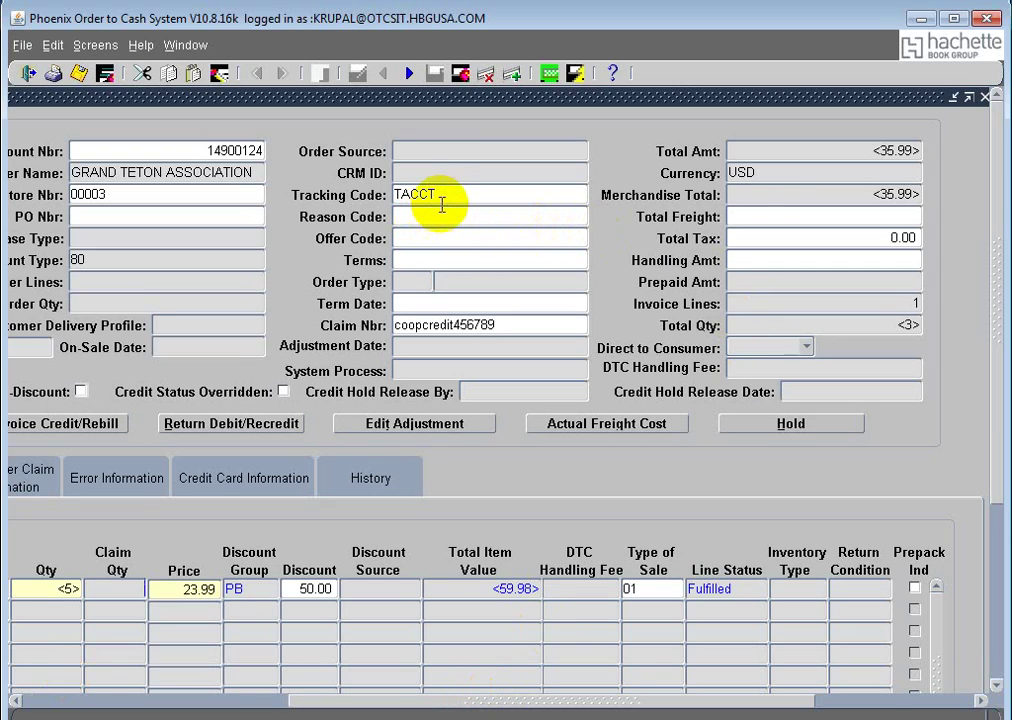
Step: Replace tracking code TACCT with TDISCO and save the credit note
click(396, 194)
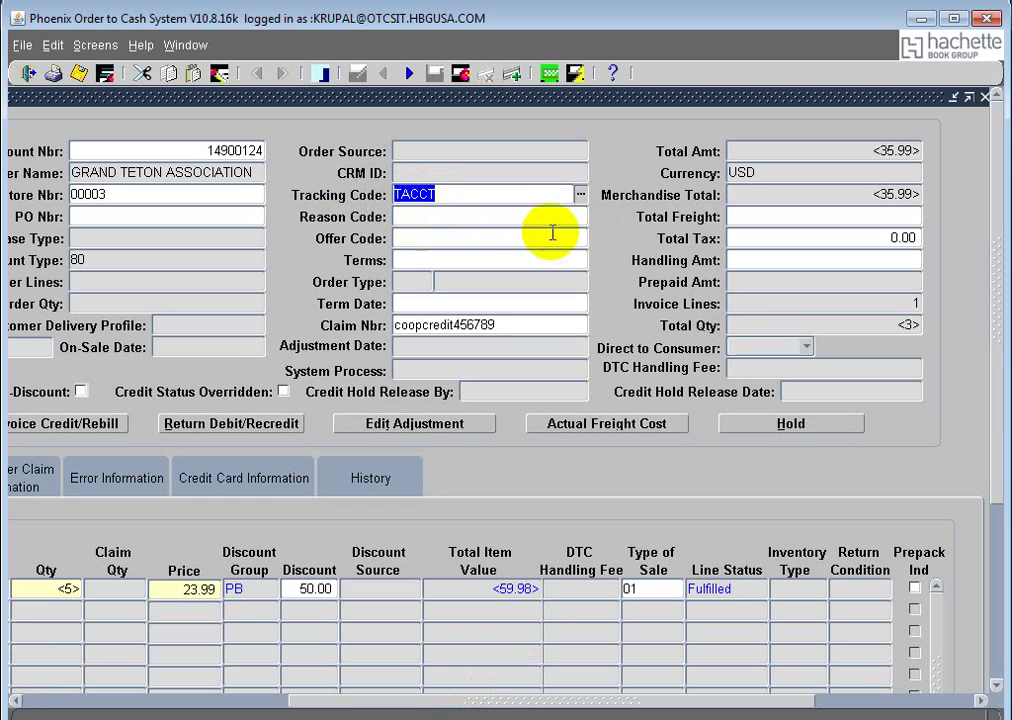
key(Delete)
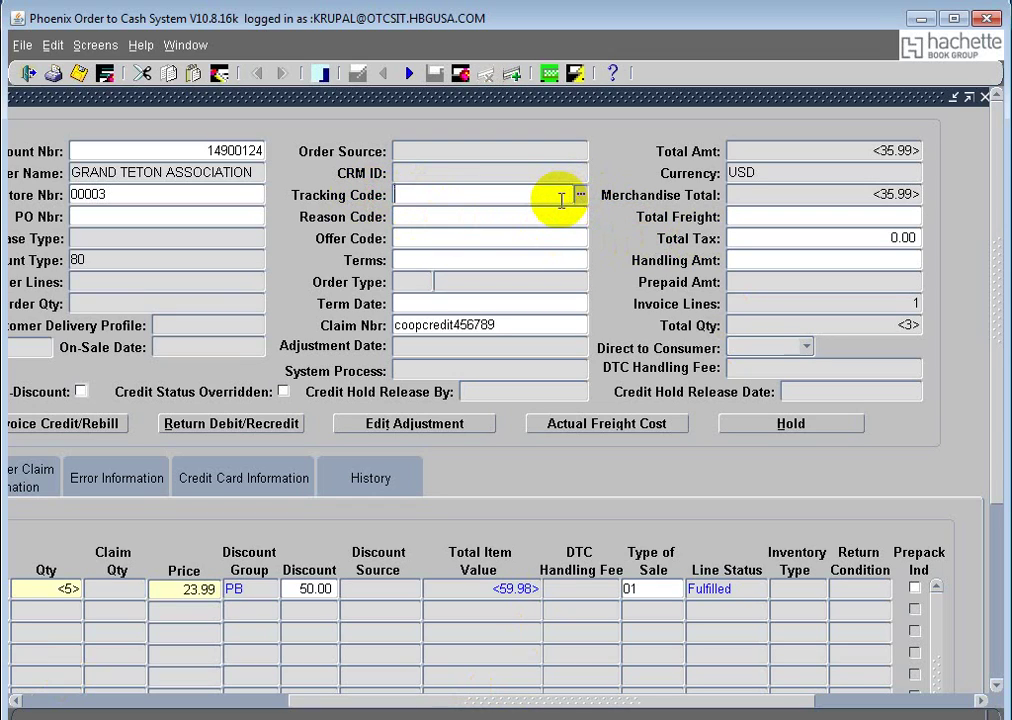
text(tdisco)
key(Tab)
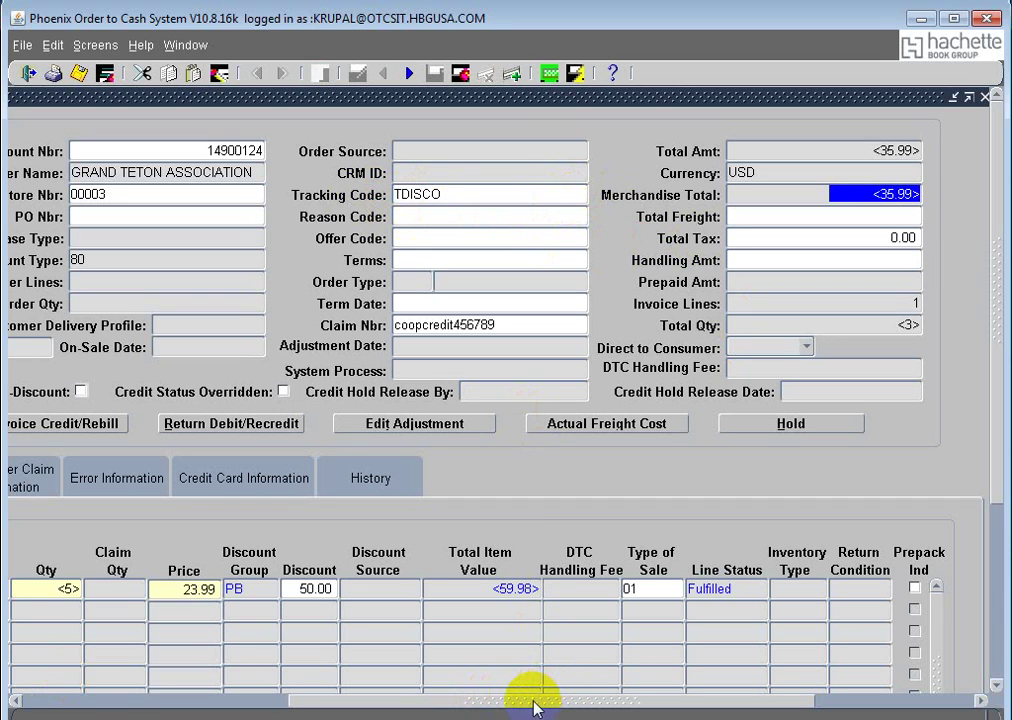
drag(533, 700, 260, 677)
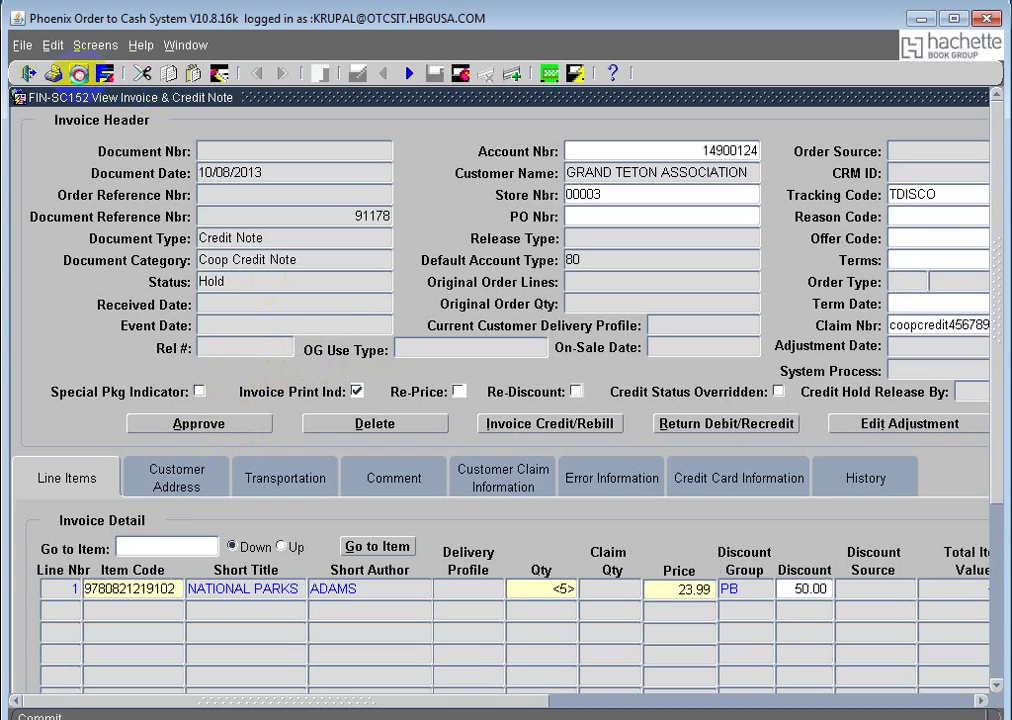
click(201, 194)
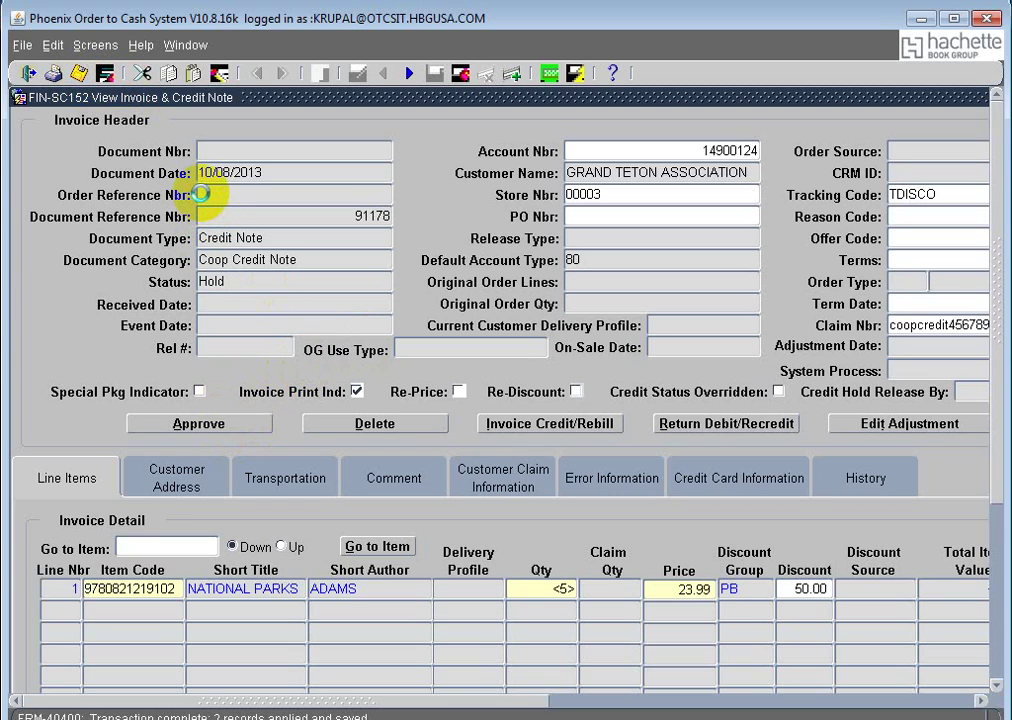
Step: Approve credit note 91178 so its status reads Approved
click(201, 422)
click(325, 257)
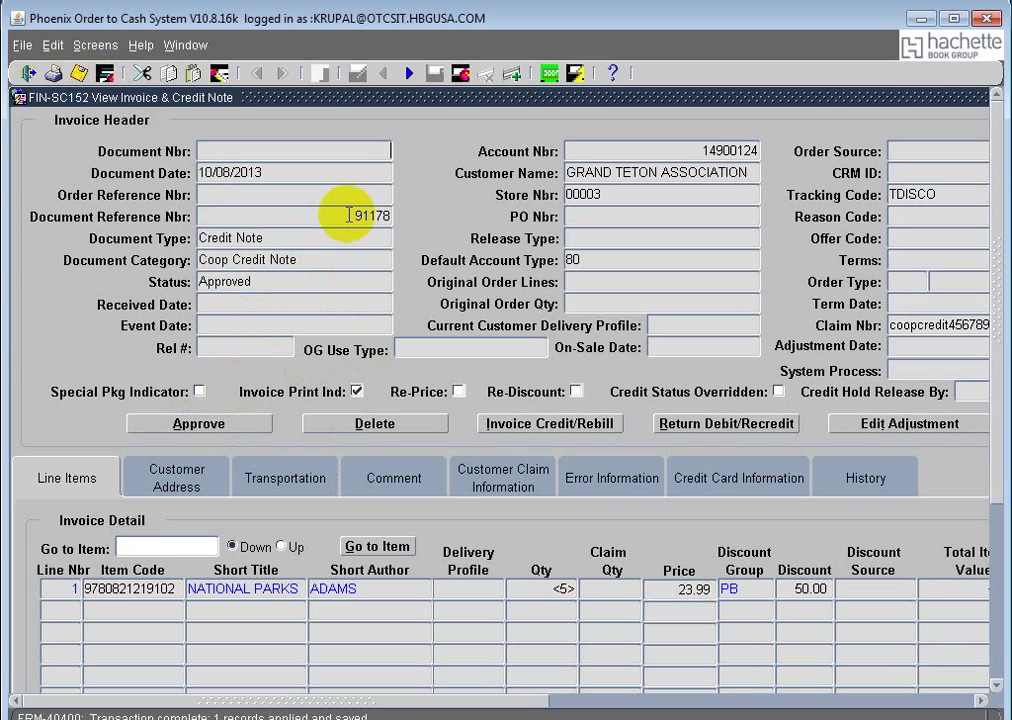
click(396, 214)
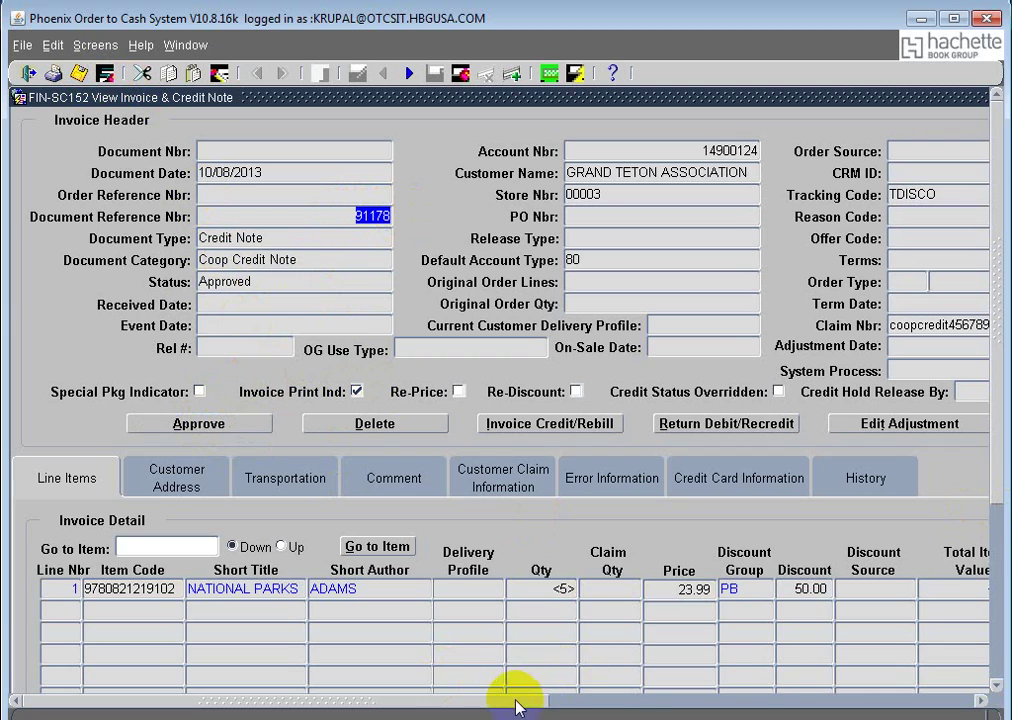
click(627, 703)
click(627, 703)
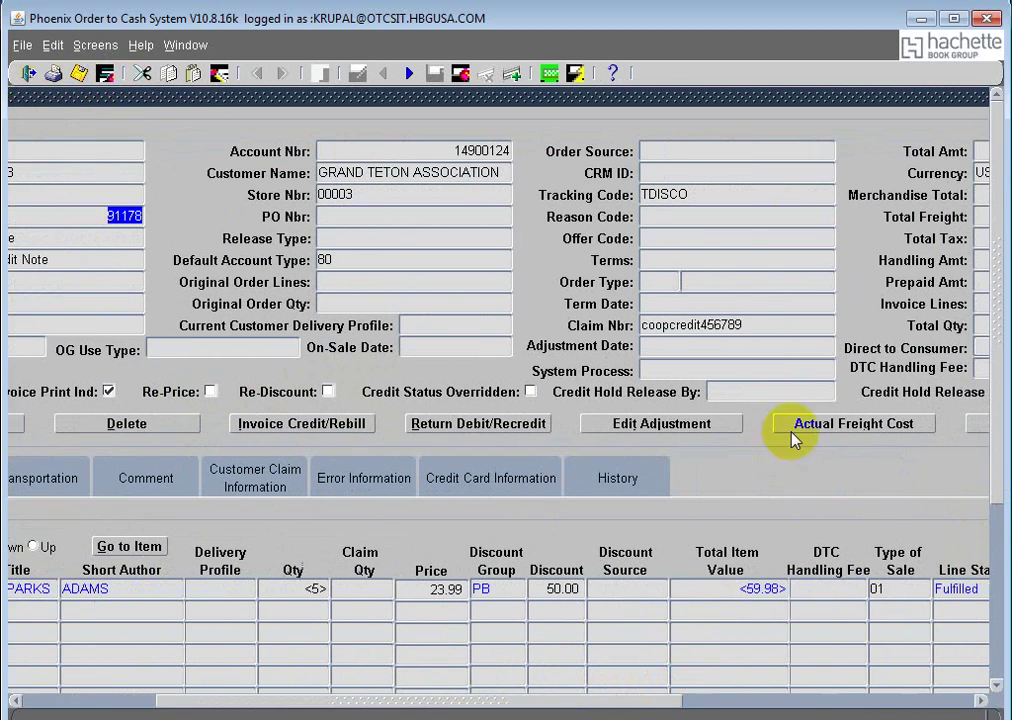
Step: Change the credited quantity from -5 to -6, save, and select reference 91178 to copy
click(657, 426)
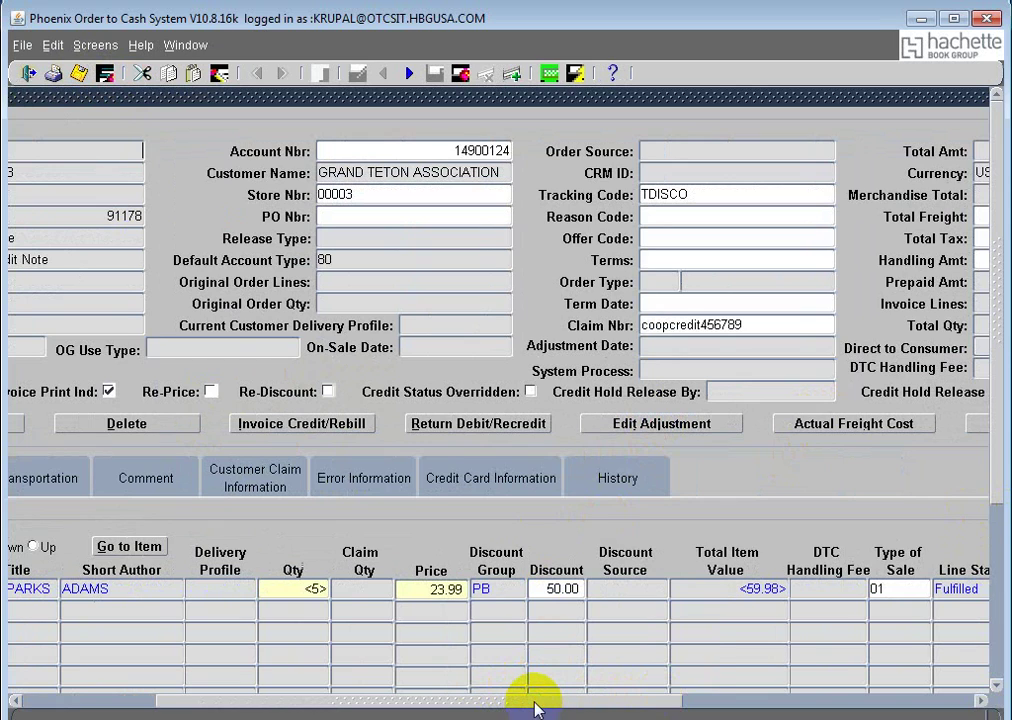
drag(535, 708, 287, 707)
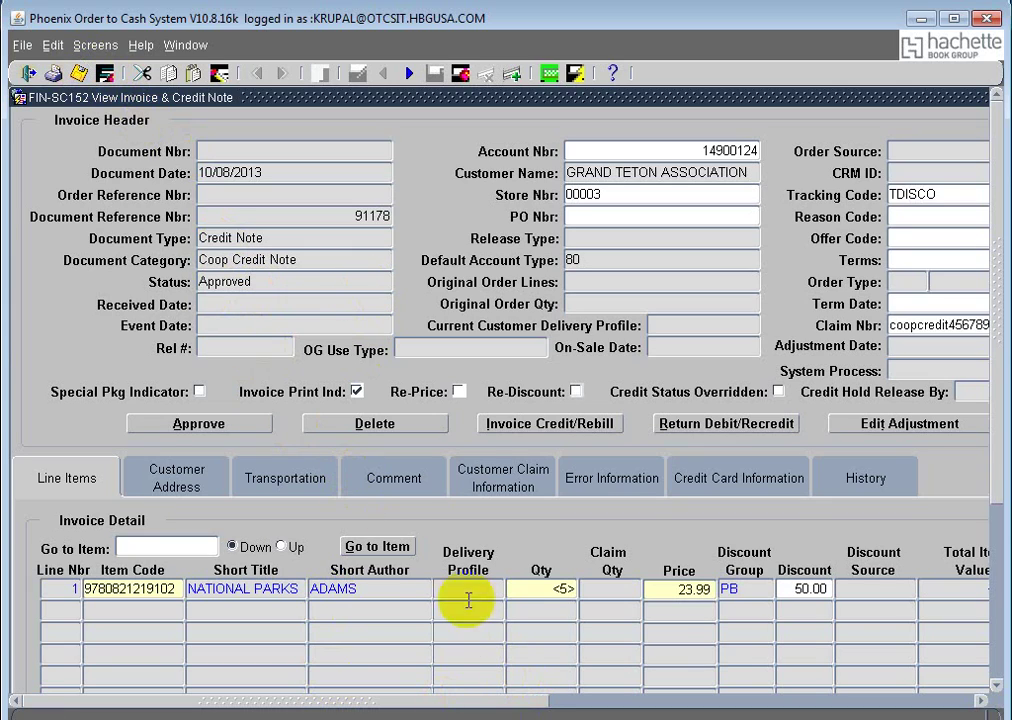
click(626, 591)
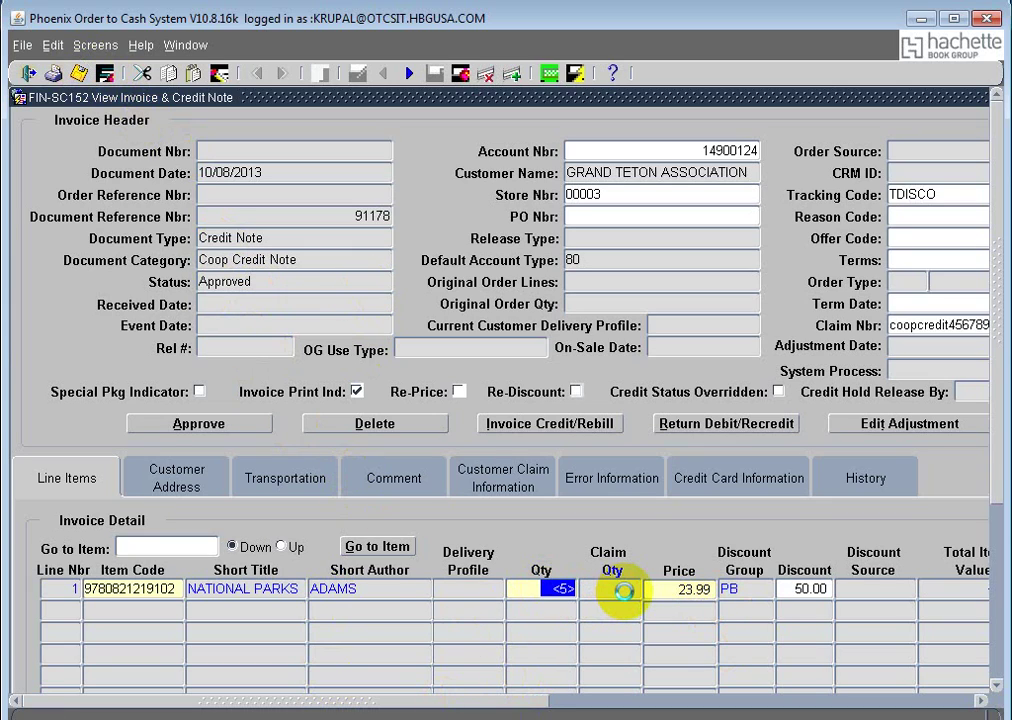
key(BackSpace)
text(-6)
key(F10)
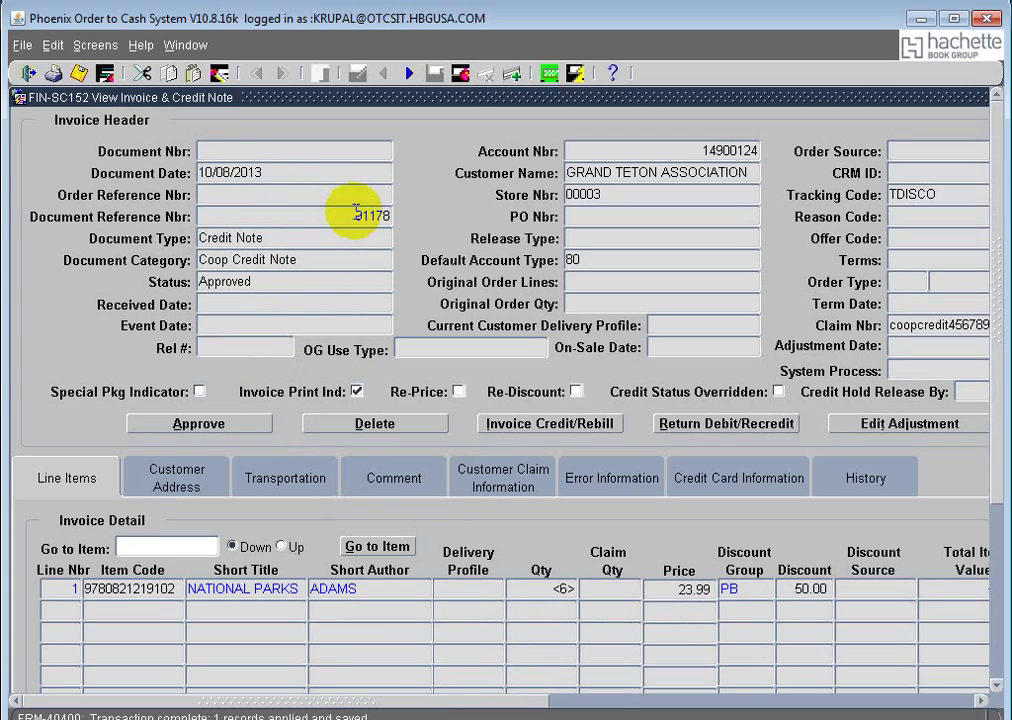
drag(357, 213, 399, 212)
key(ctrl+c)
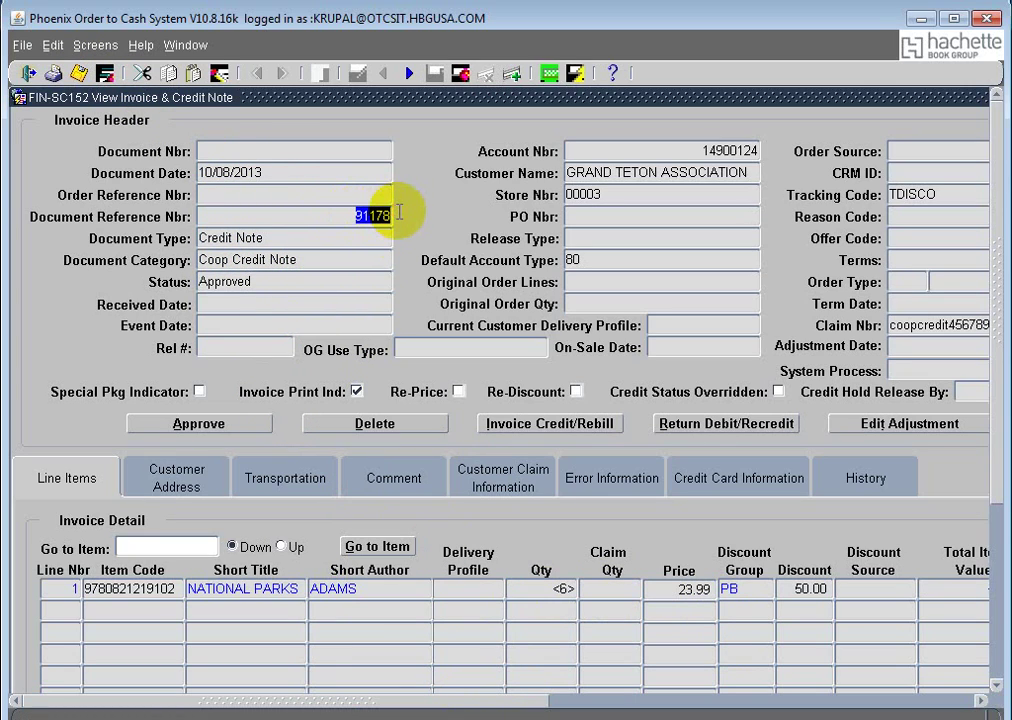
Step: Add '91178 - coop Creddit' as the third Notepad reference entry, then minimize Notepad
key(alt+Tab)
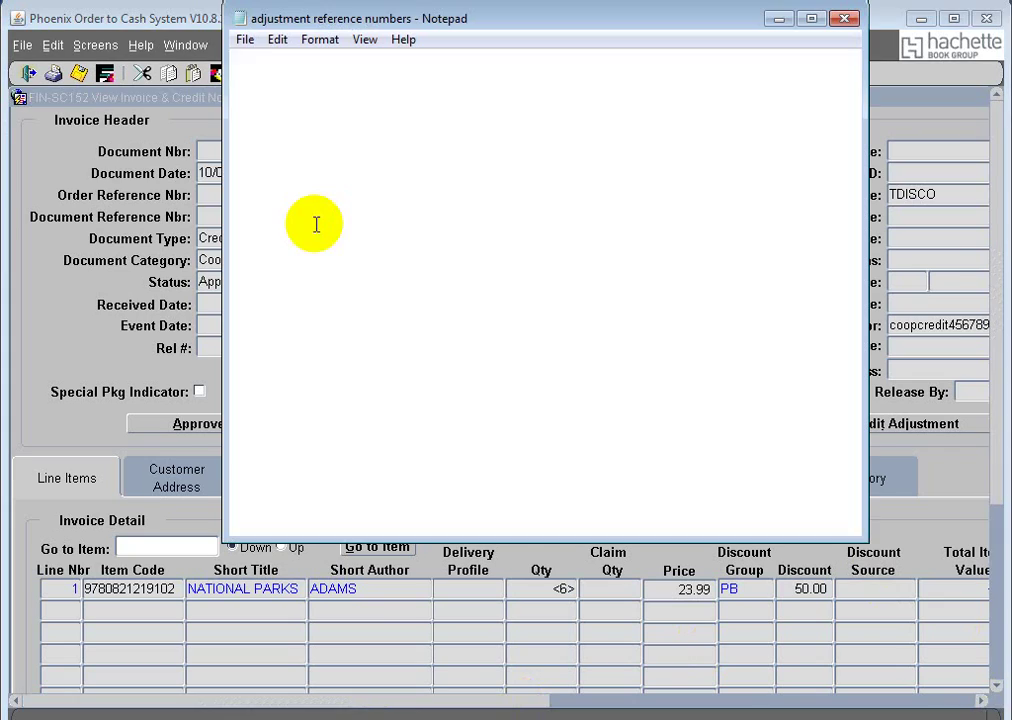
key(ctrl+v)
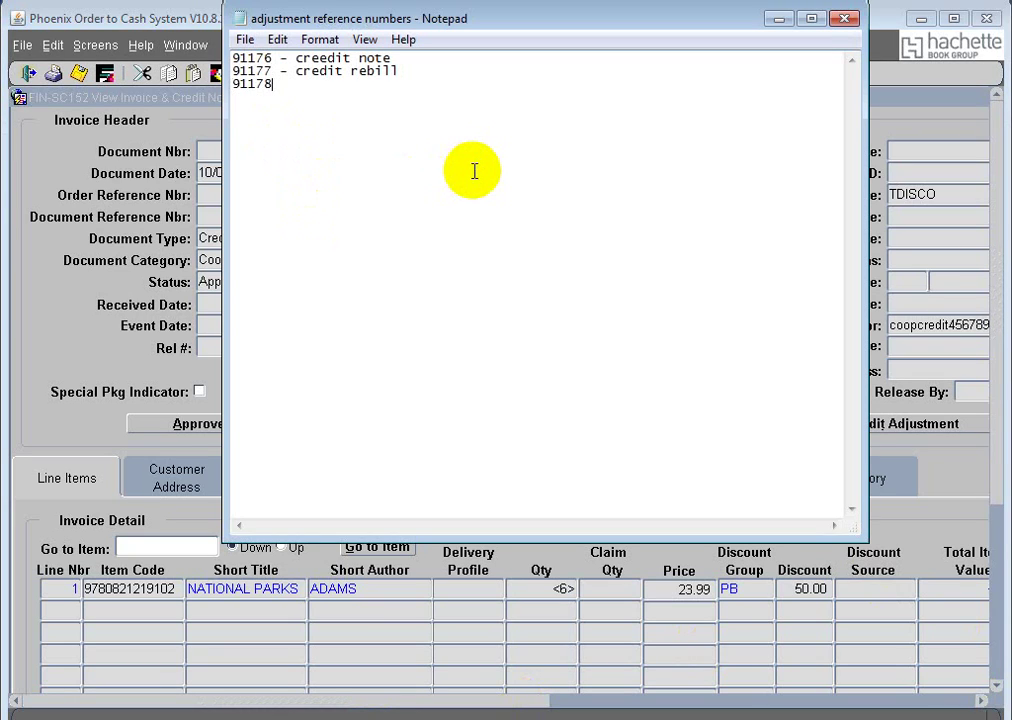
text(- coop Creddit)
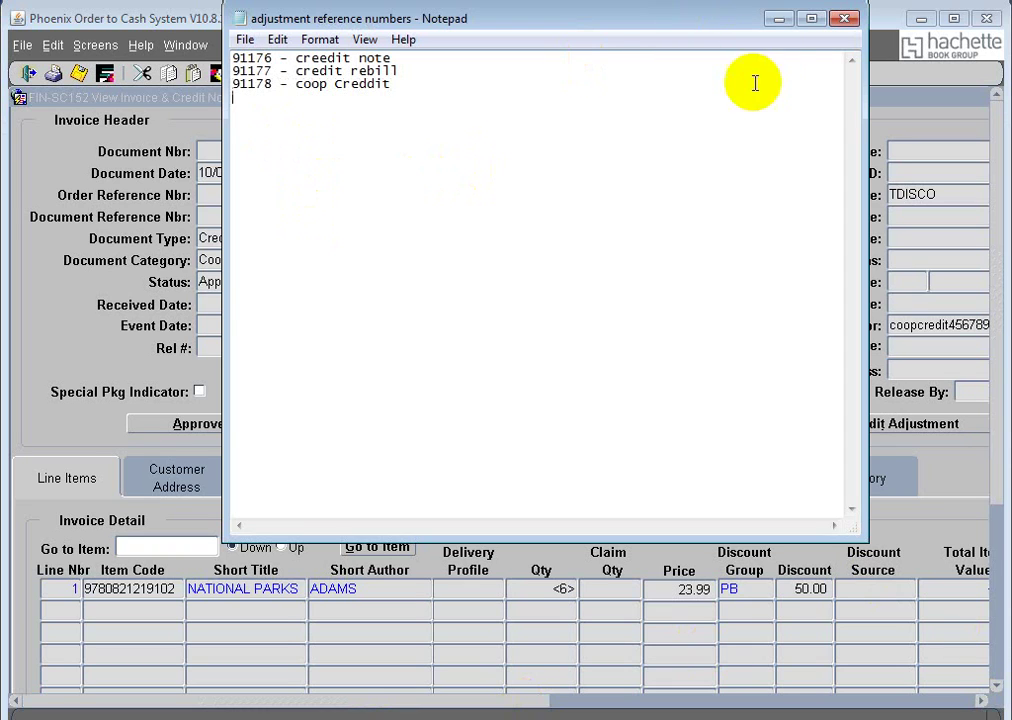
click(779, 18)
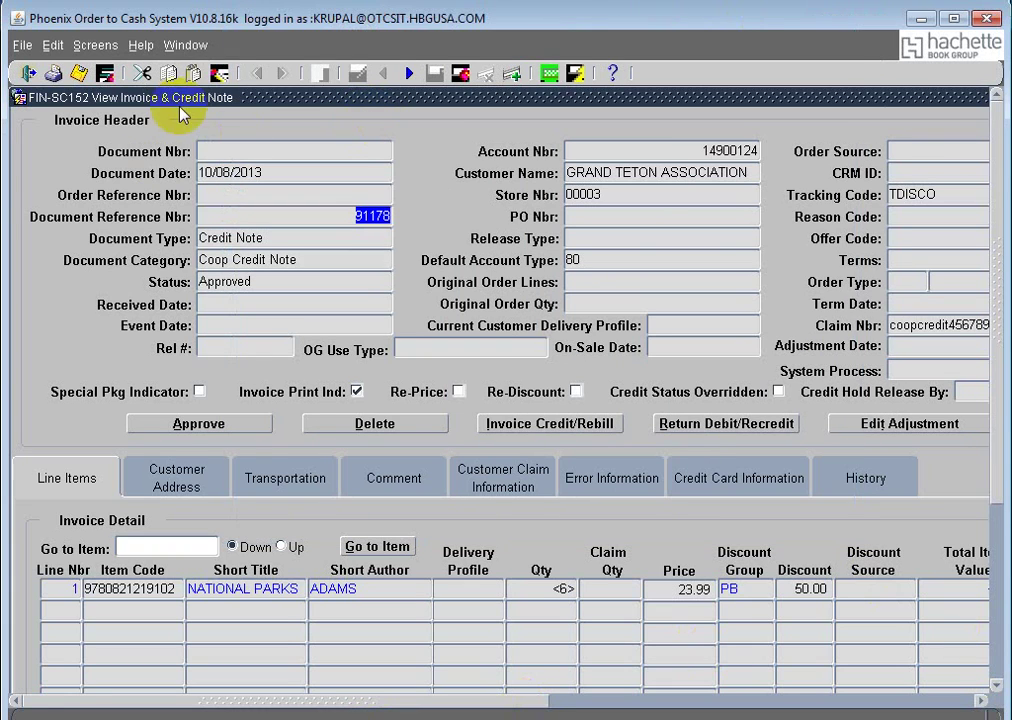
Step: Copy invoice 42545532 from AR Customer Inquiry and query it in the invoice viewer
click(186, 45)
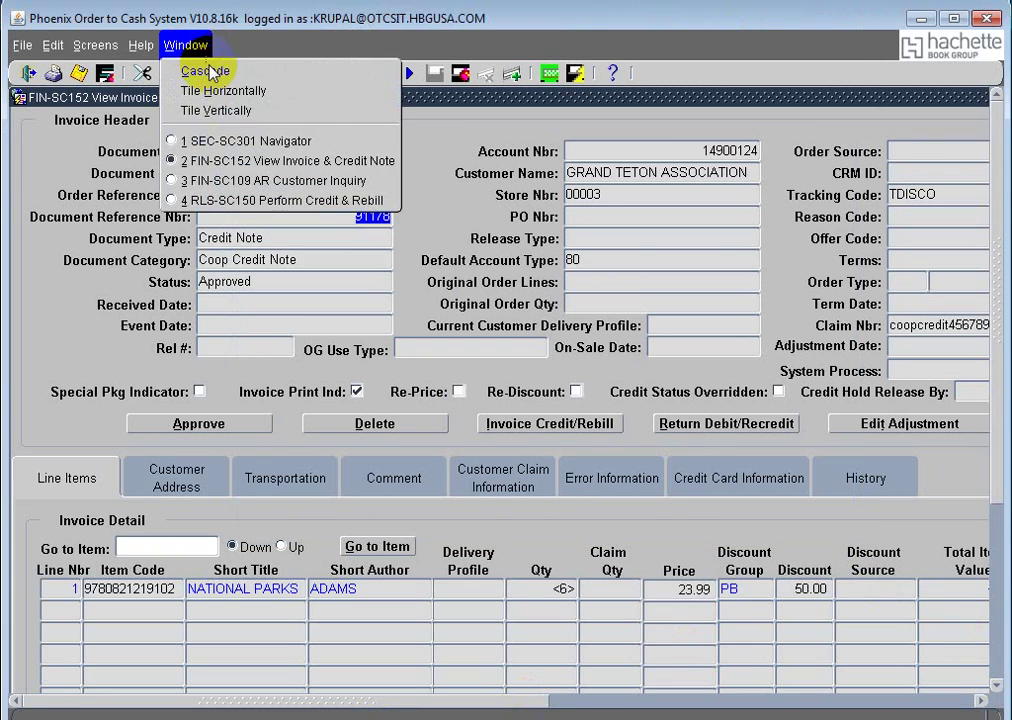
click(278, 181)
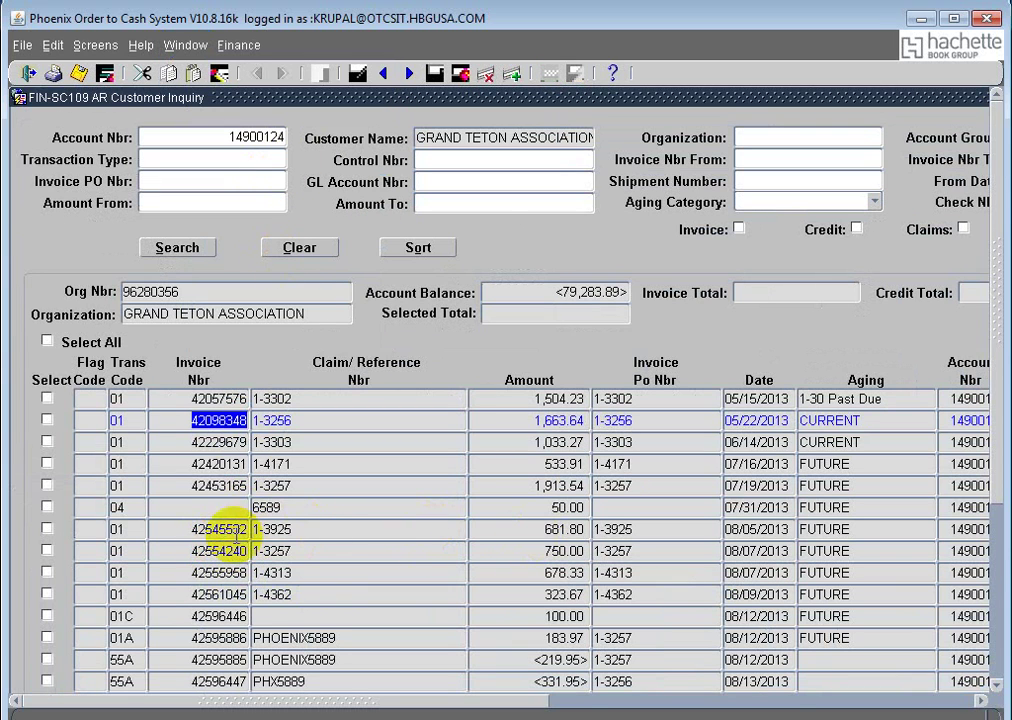
click(190, 527)
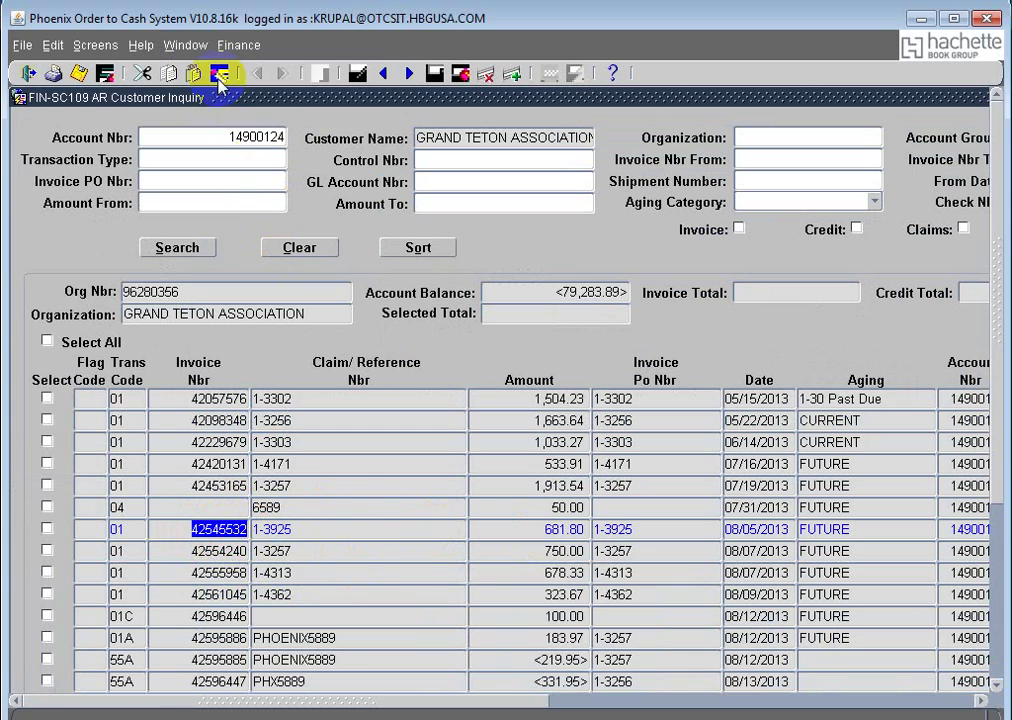
click(186, 45)
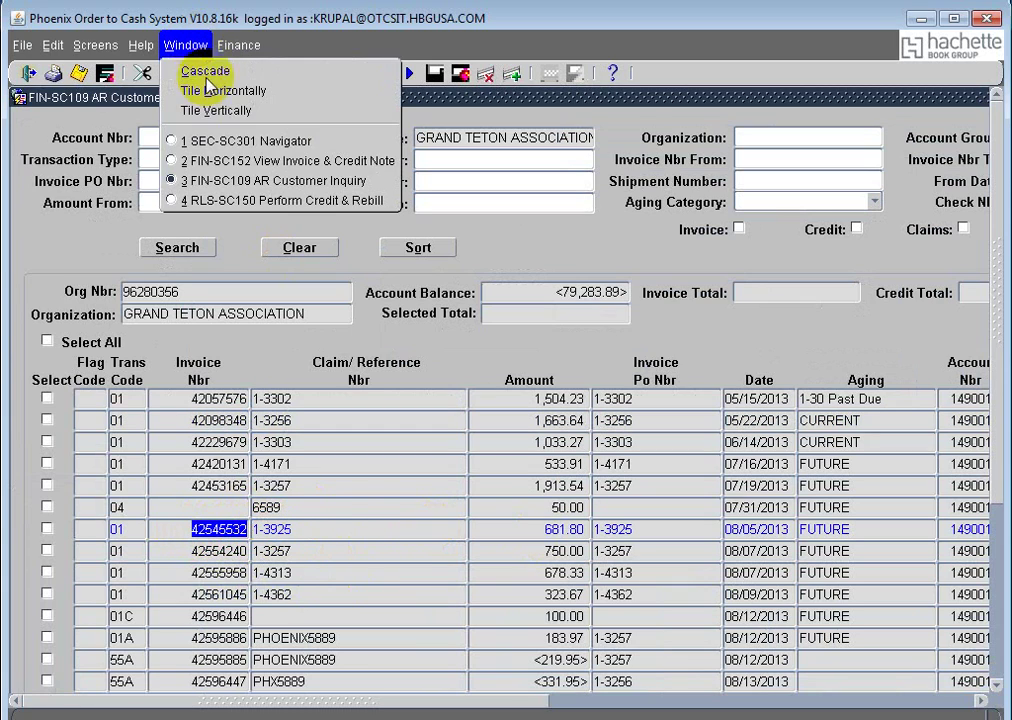
click(288, 160)
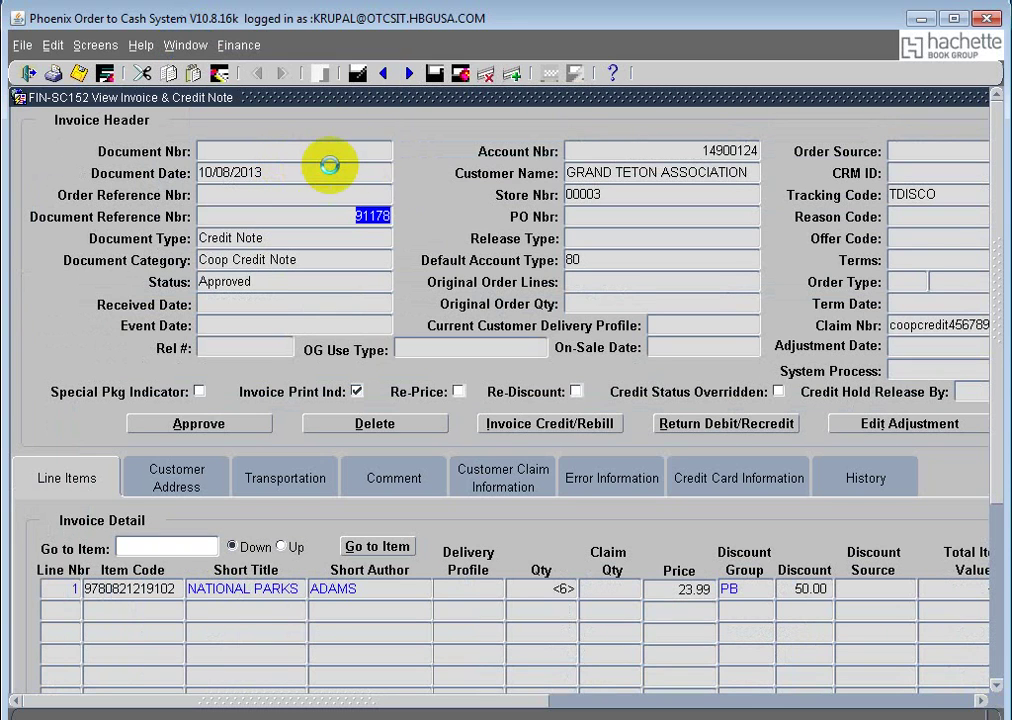
click(356, 156)
click(548, 73)
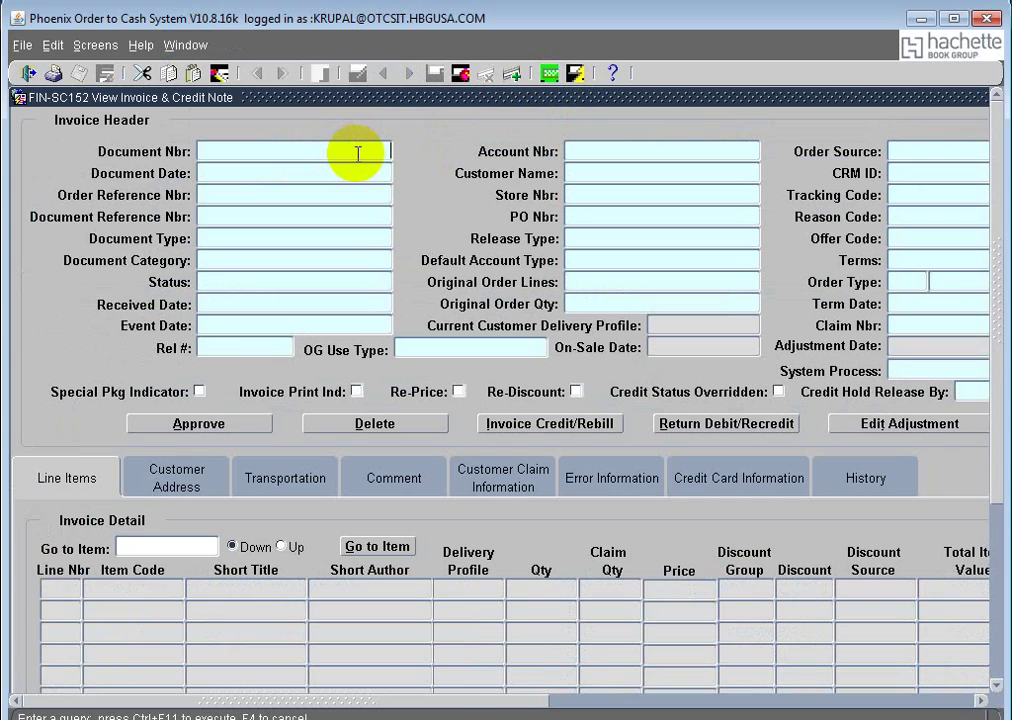
text(42545532)
click(577, 74)
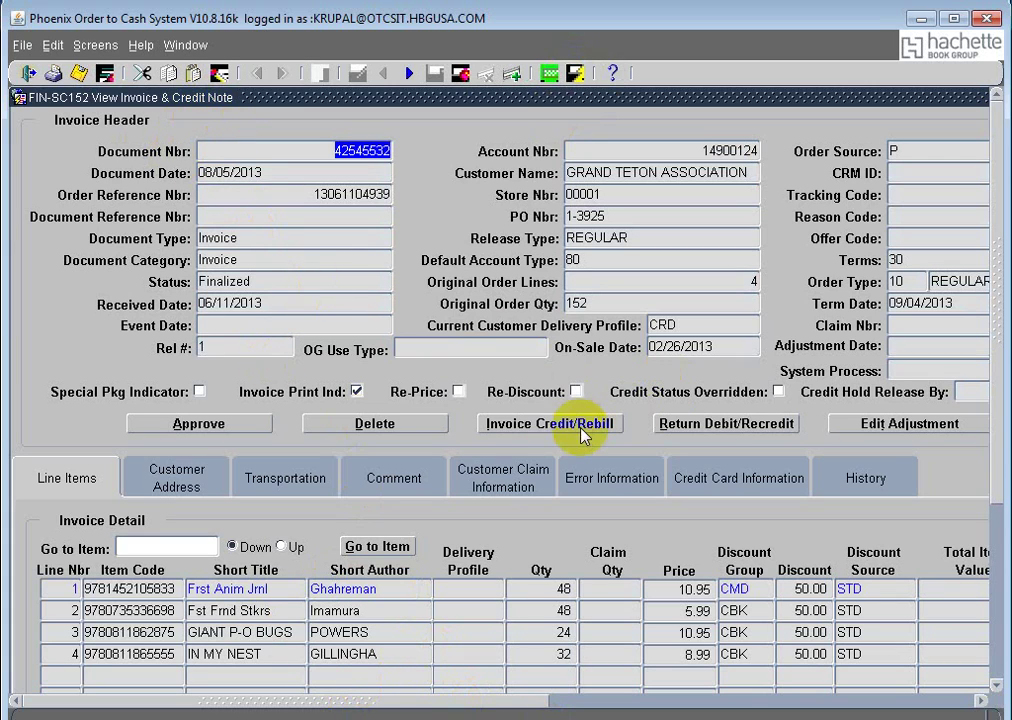
Step: Close the old coop credit Perform Credit & Rebill screen
click(185, 45)
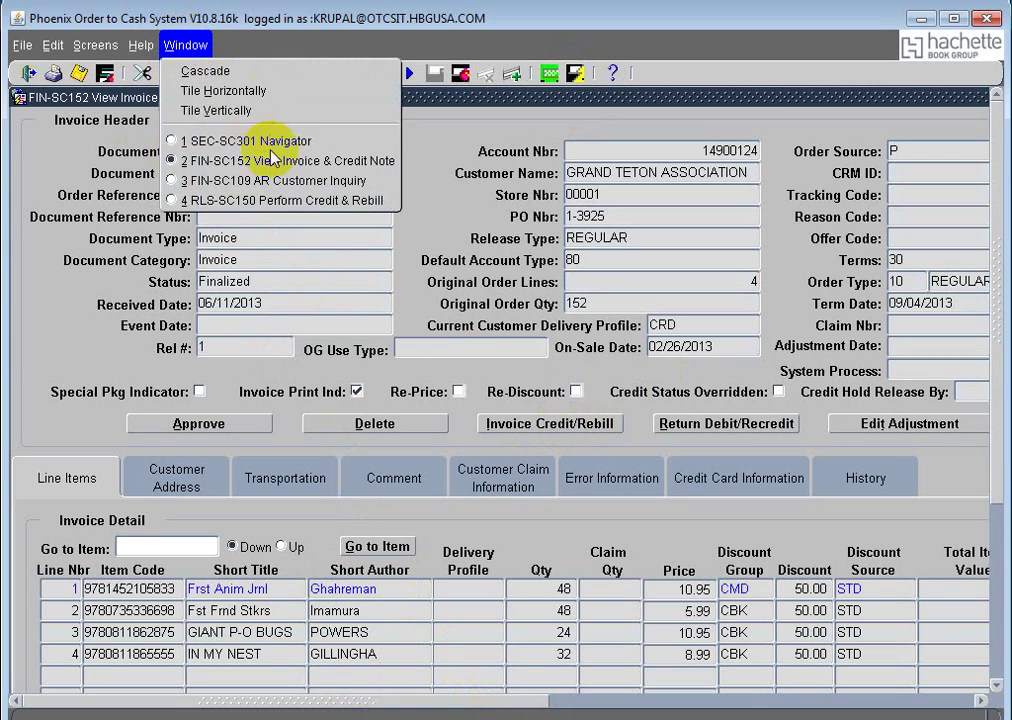
click(244, 200)
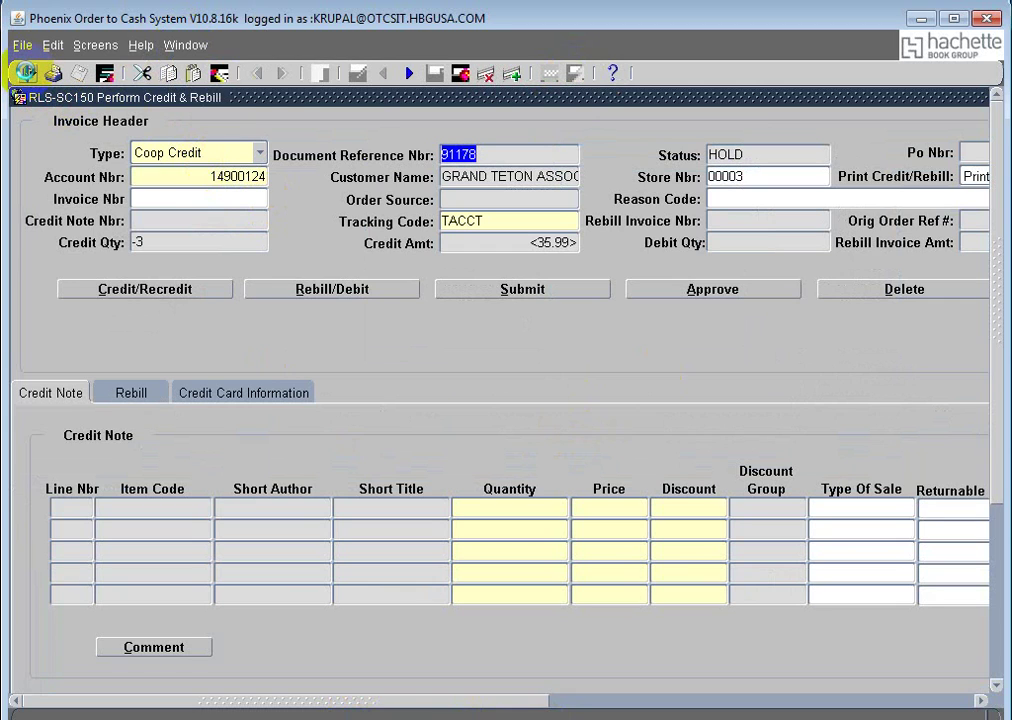
click(25, 73)
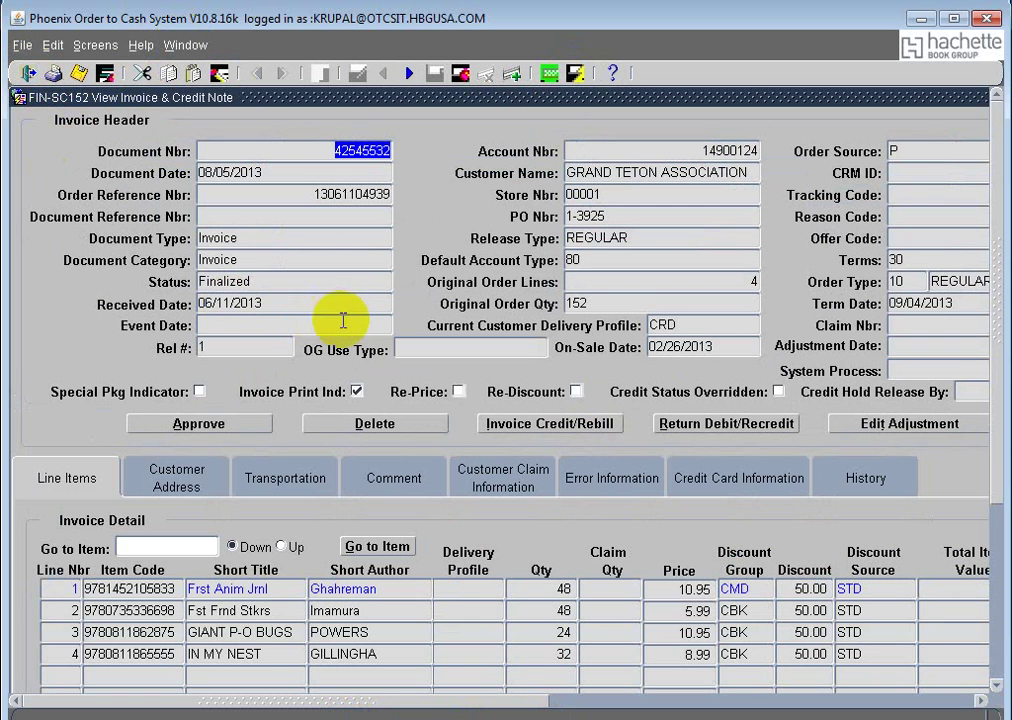
click(566, 427)
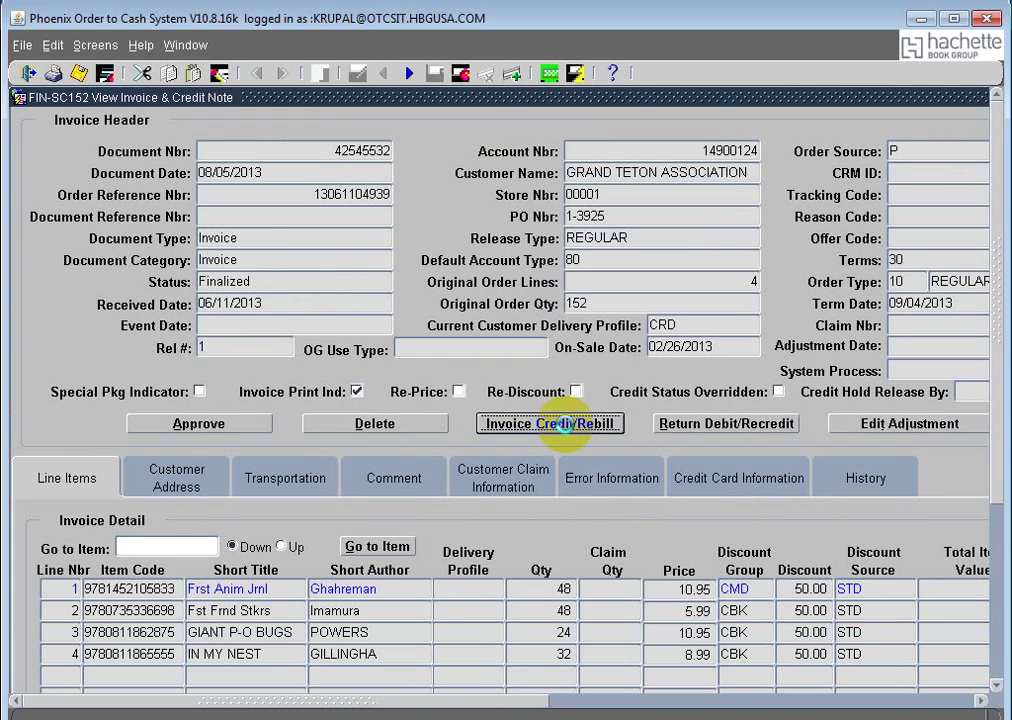
Step: Start a Goodwill Credit Note with tracking code TACCT and open Credit Information for invoice 42545532
click(566, 427)
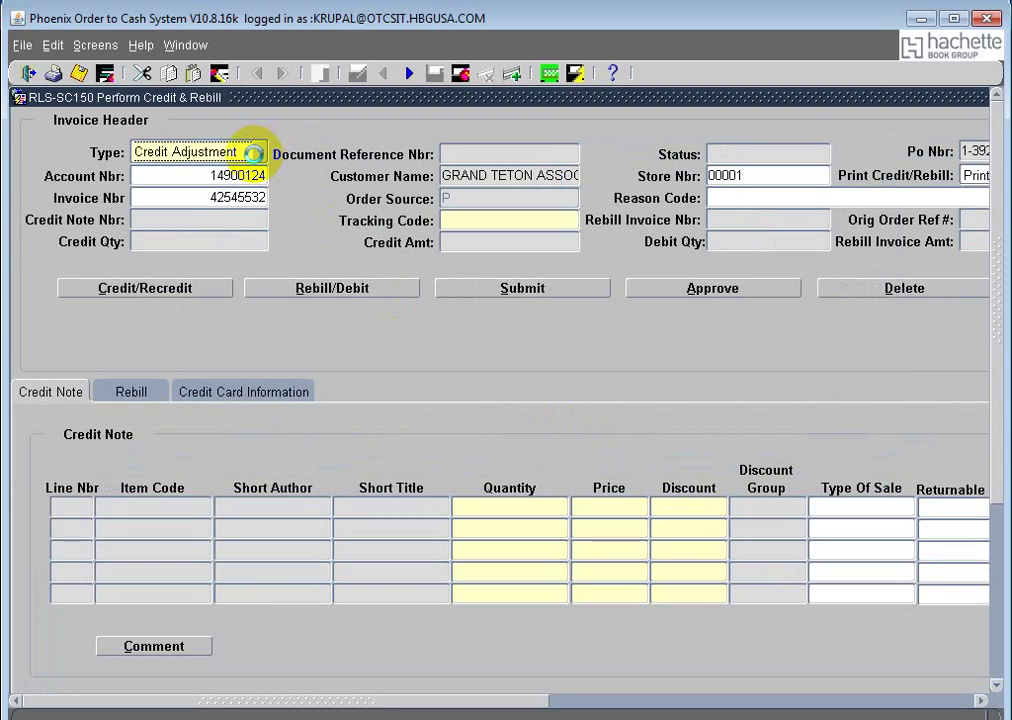
click(256, 154)
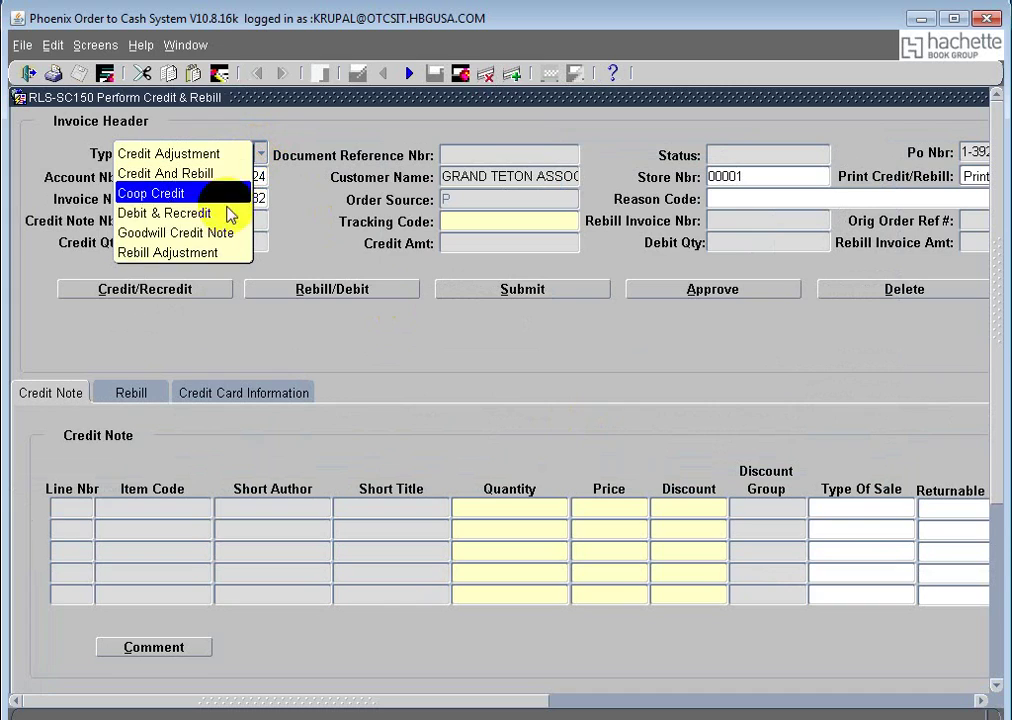
click(220, 235)
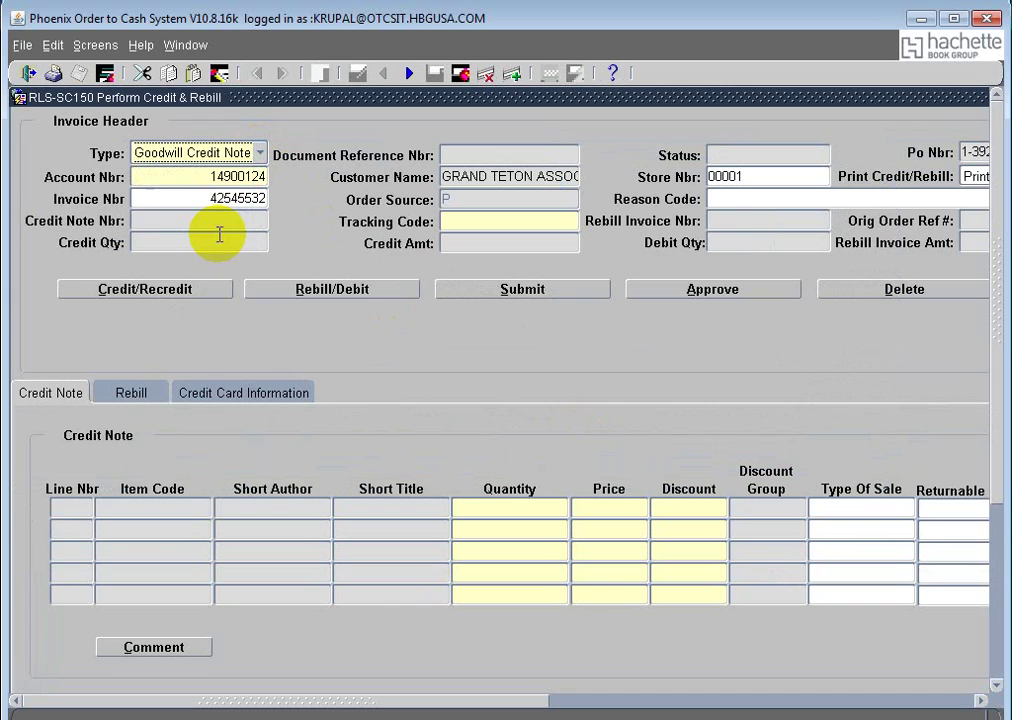
click(490, 221)
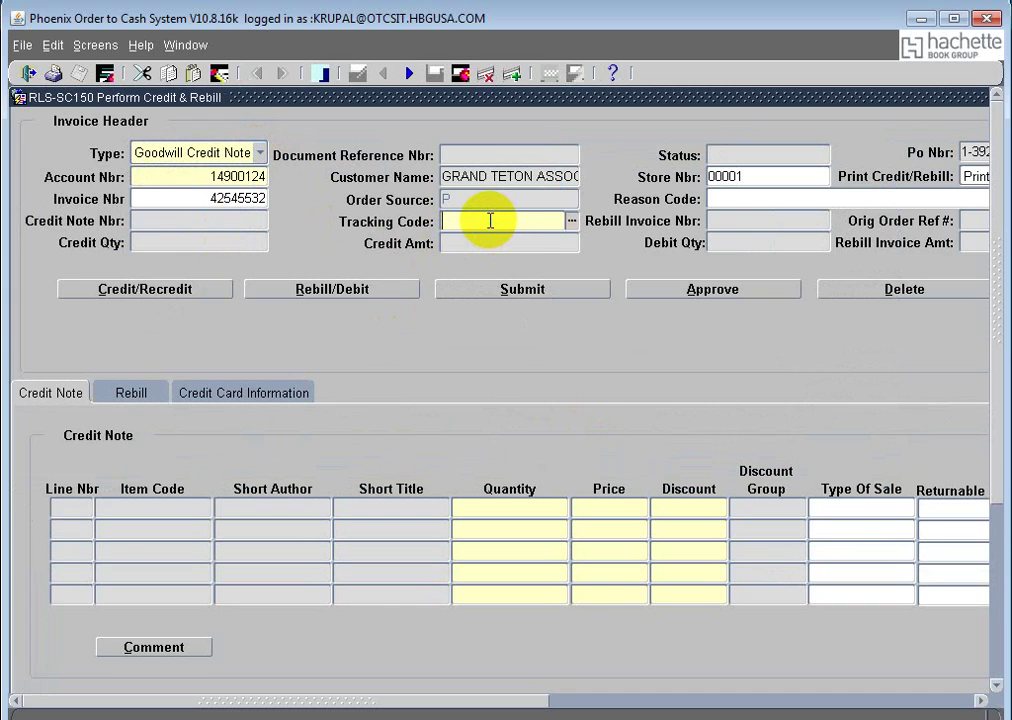
text(tacct)
key(Tab)
click(181, 292)
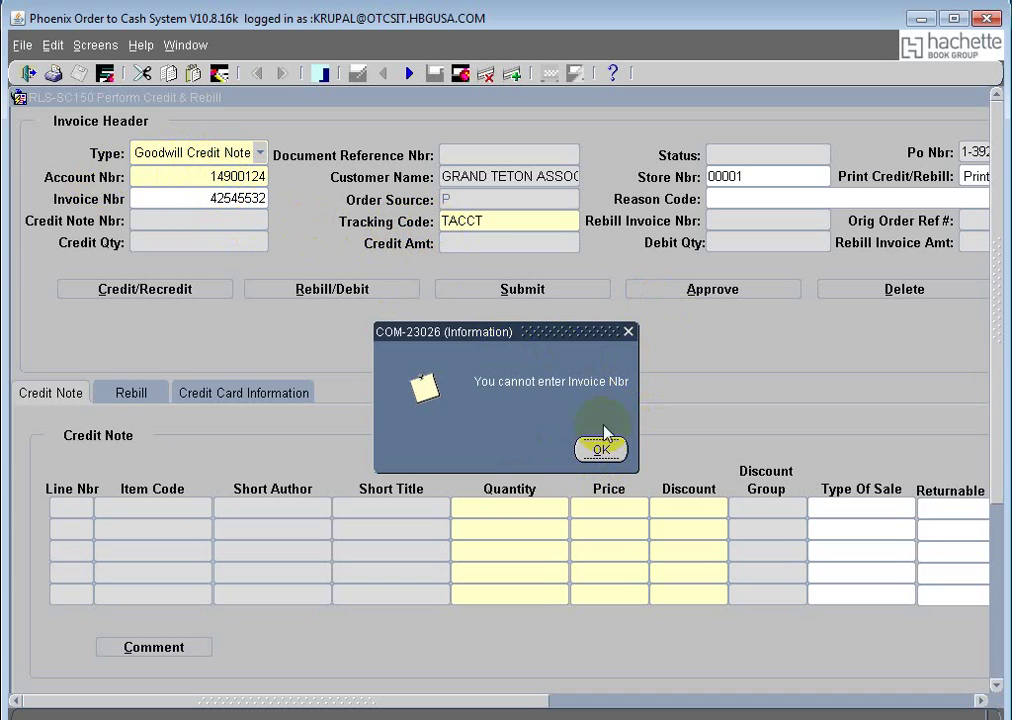
click(601, 451)
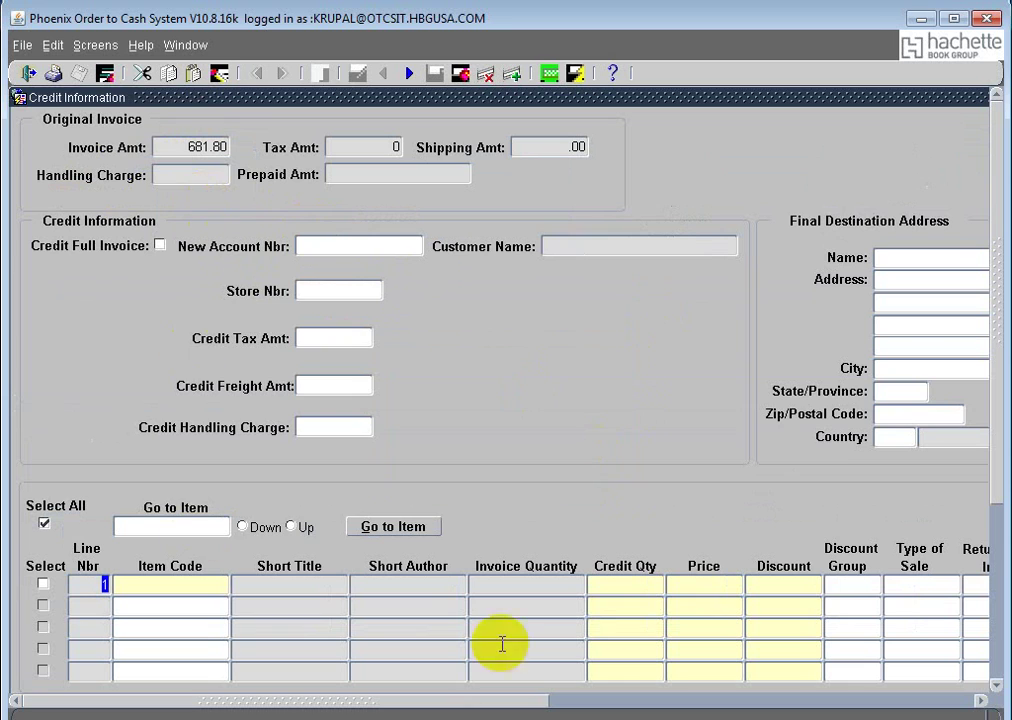
click(181, 585)
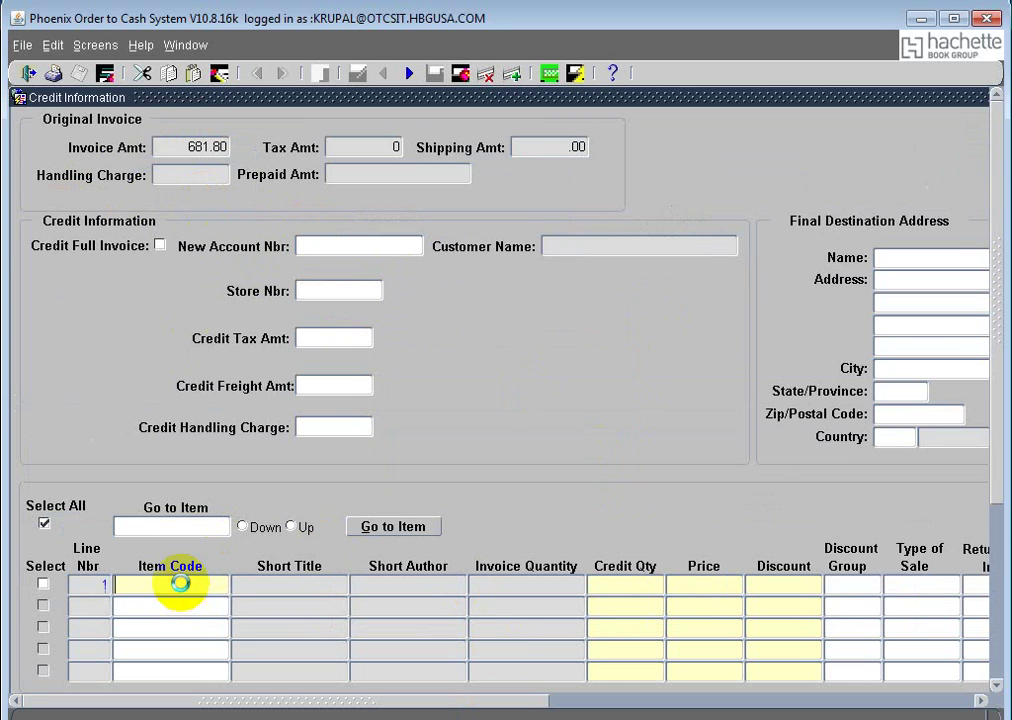
click(186, 45)
click(292, 161)
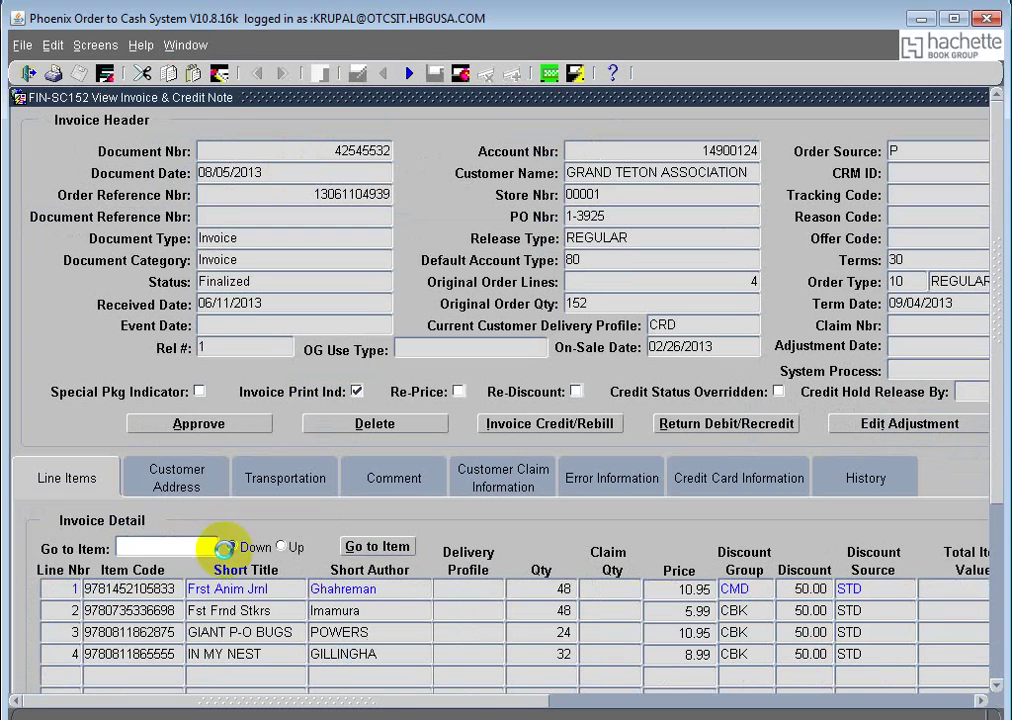
click(45, 610)
key(ctrl+c)
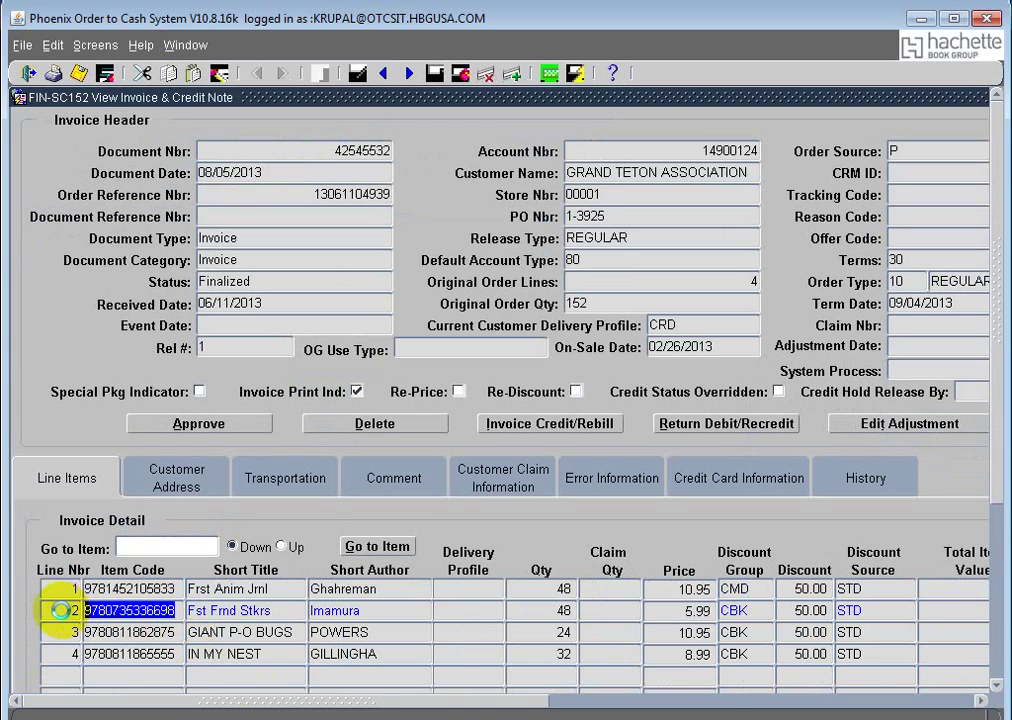
click(182, 45)
click(252, 221)
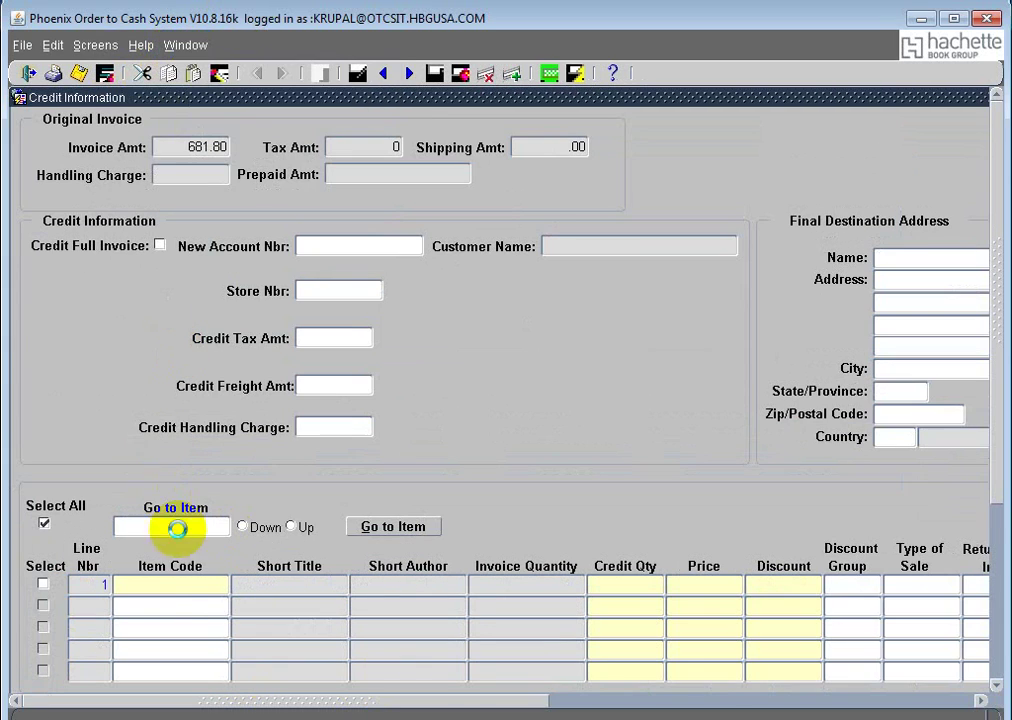
click(176, 585)
key(ctrl+v)
key(Tab)
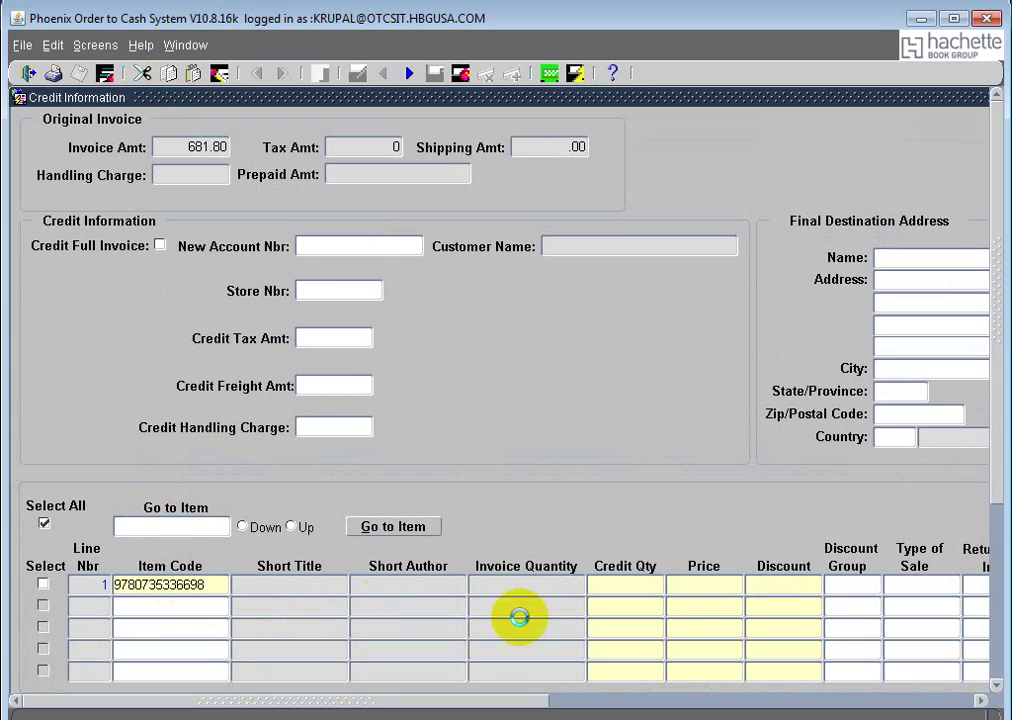
Step: Go to line 1's credit quantity and check the invoice view again for the item's details
click(634, 583)
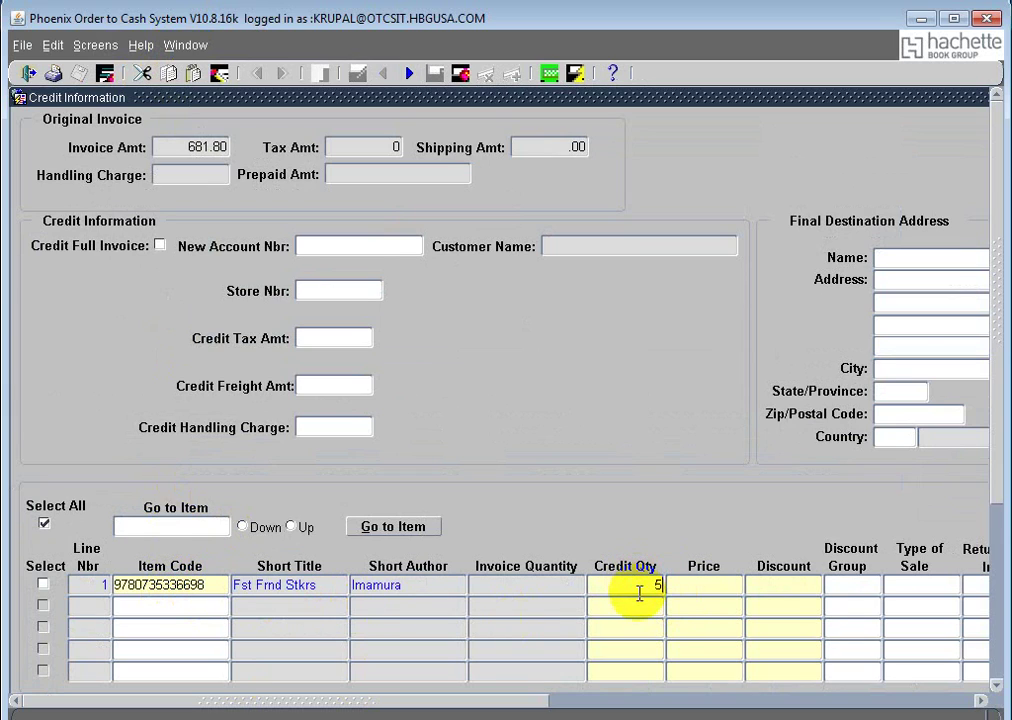
click(187, 47)
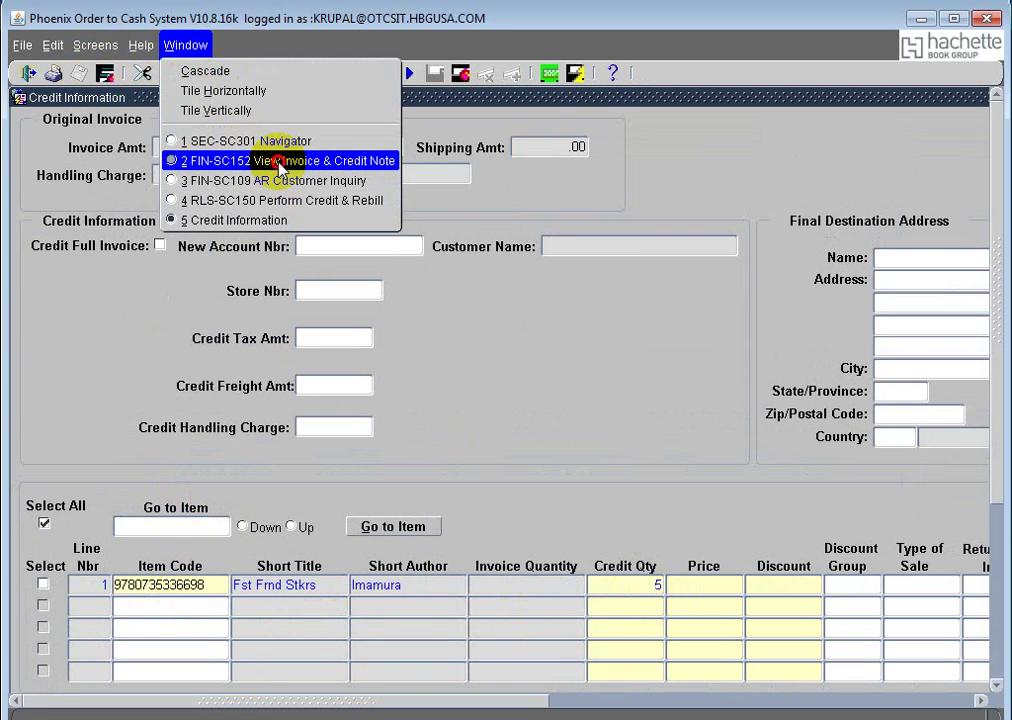
click(279, 170)
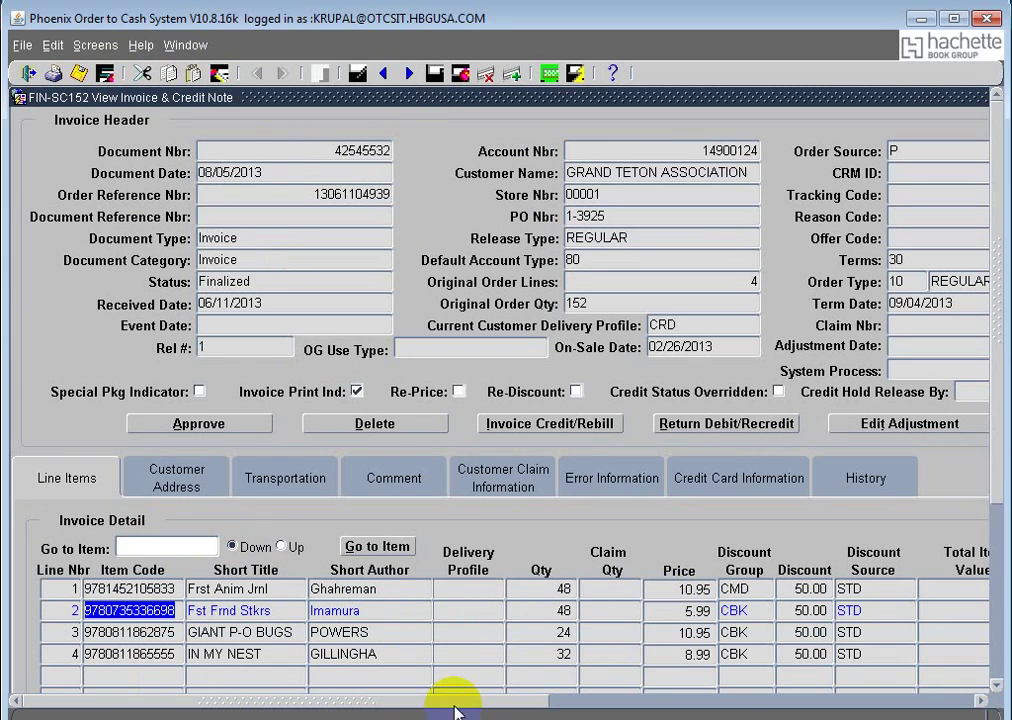
drag(519, 704, 237, 172)
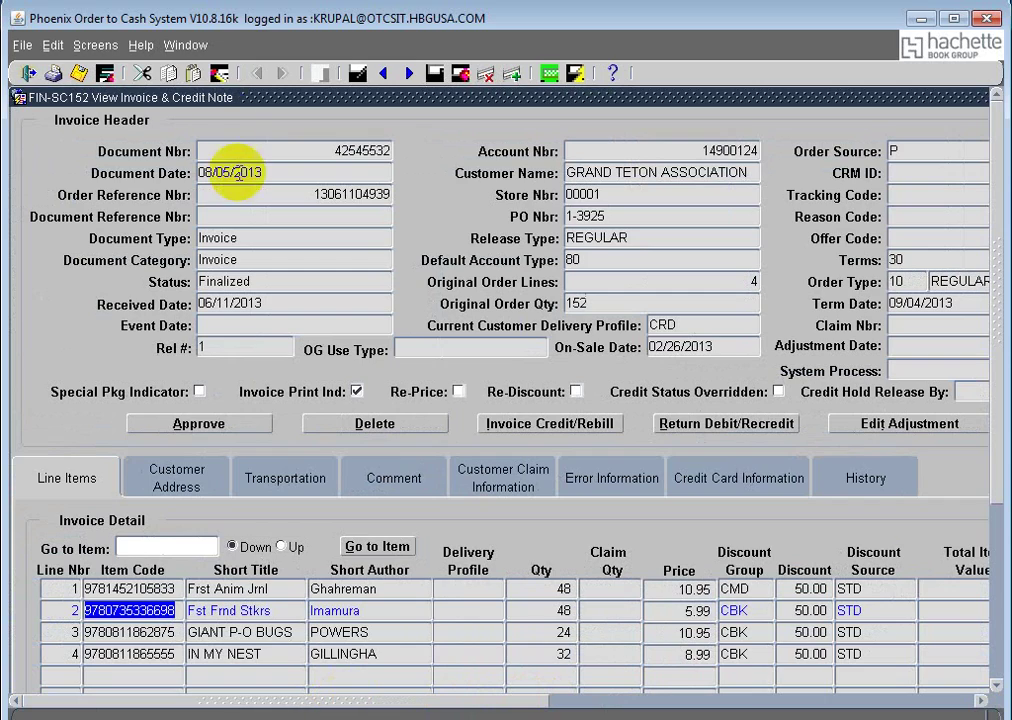
click(185, 45)
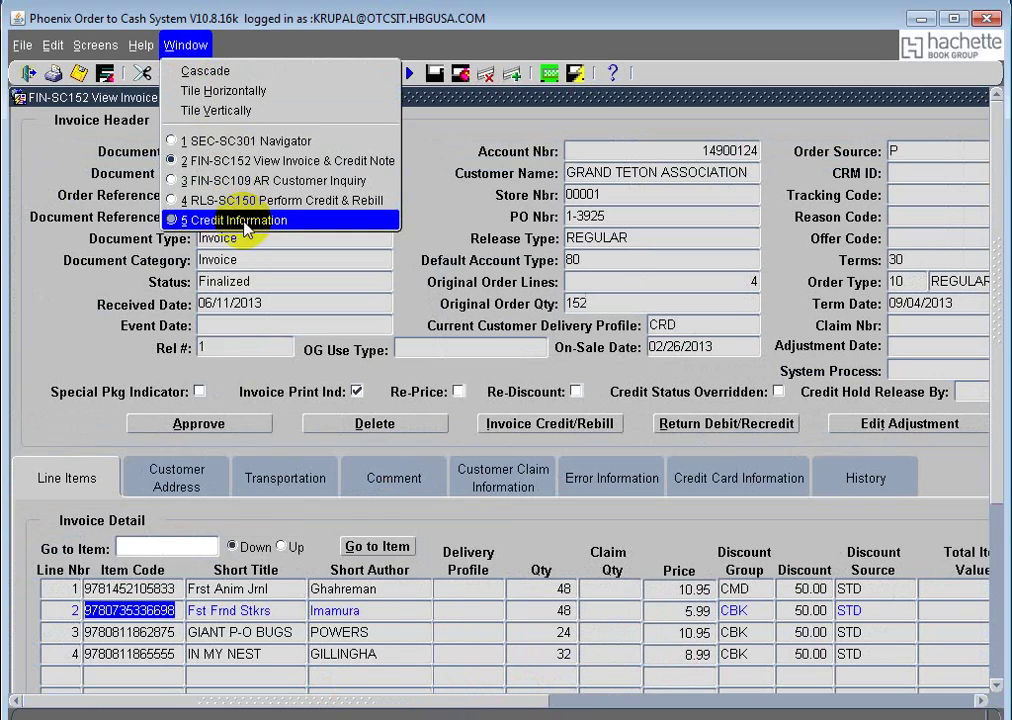
click(245, 224)
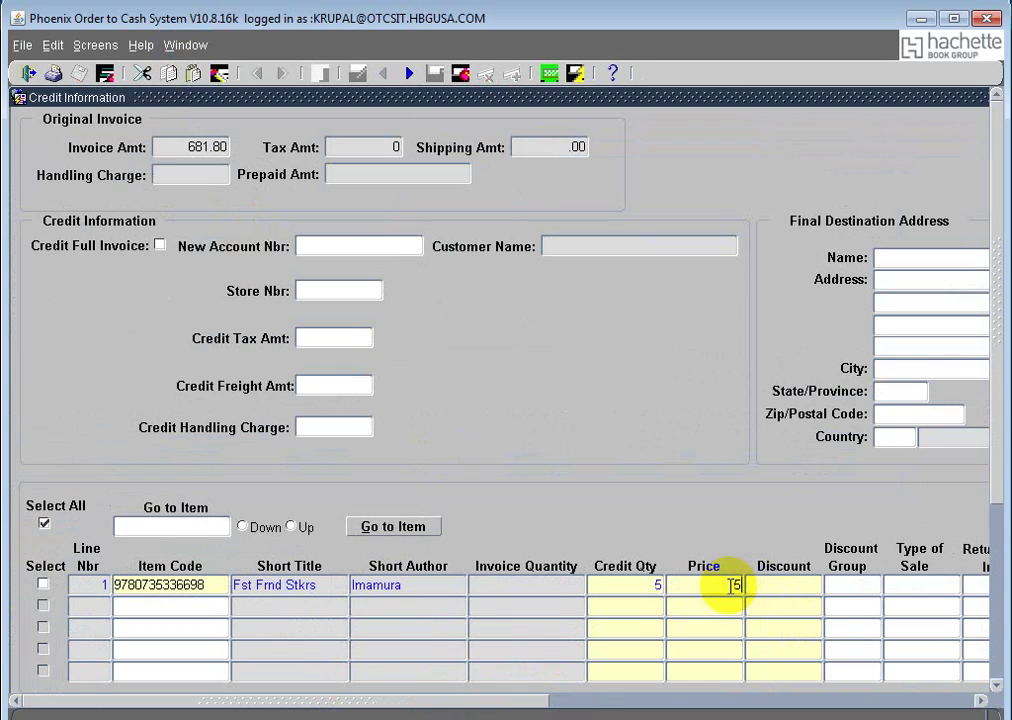
Step: Fill credit line 1 with quantity 5, price 5.99, discount 50.00 and sale type 01
click(733, 586)
text(5.99)
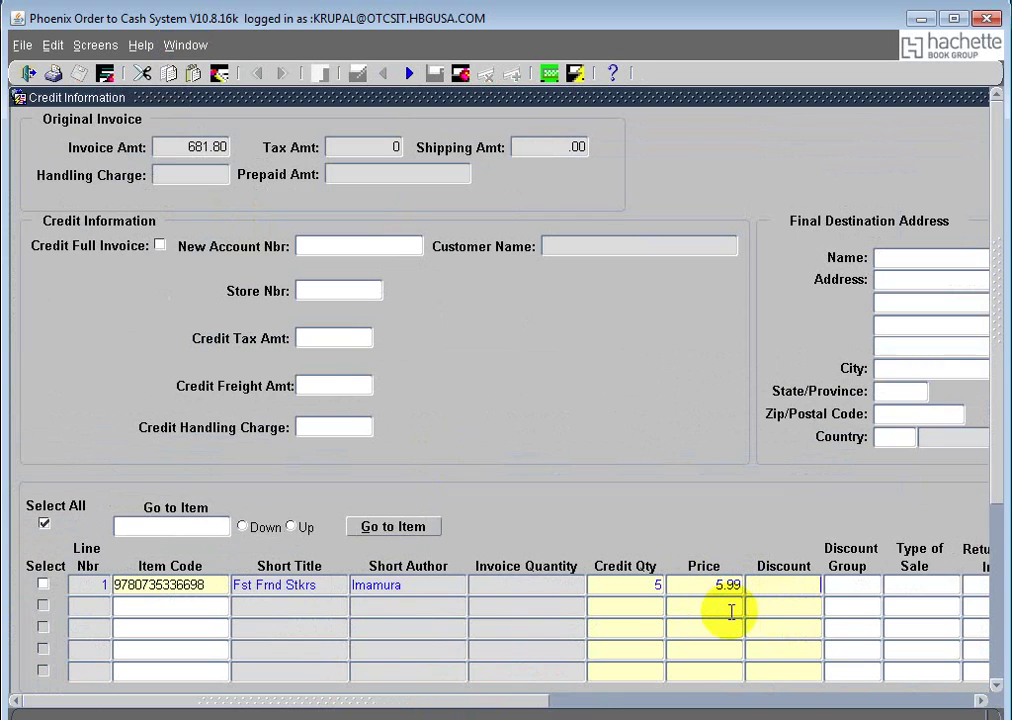
text(50)
key(Tab)
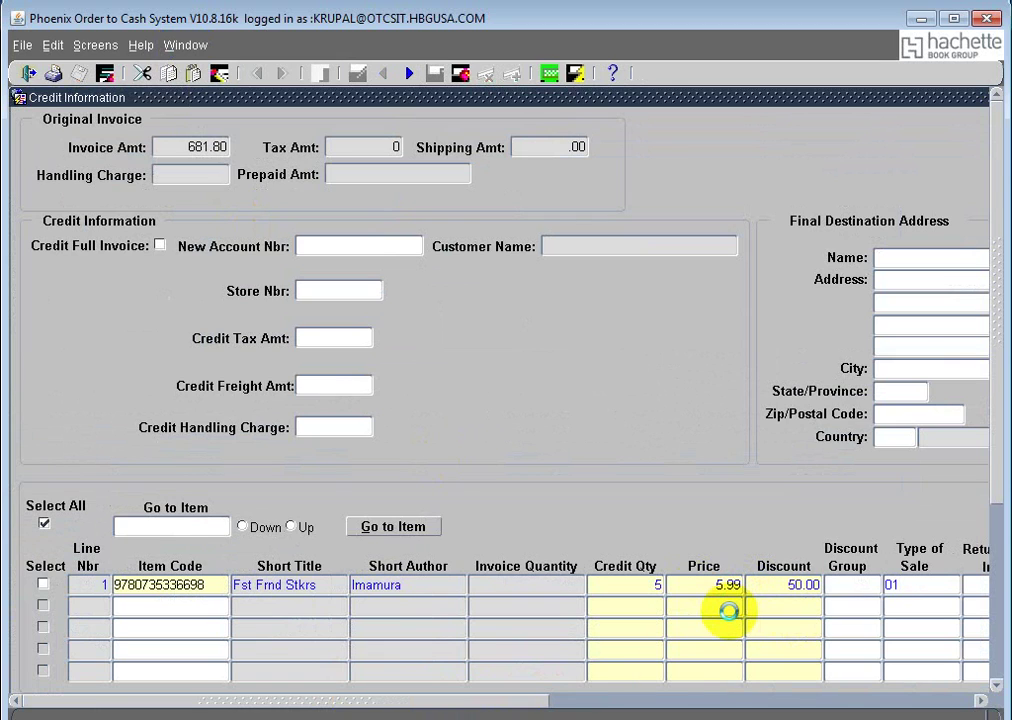
key(Tab)
click(646, 703)
drag(646, 708, 368, 711)
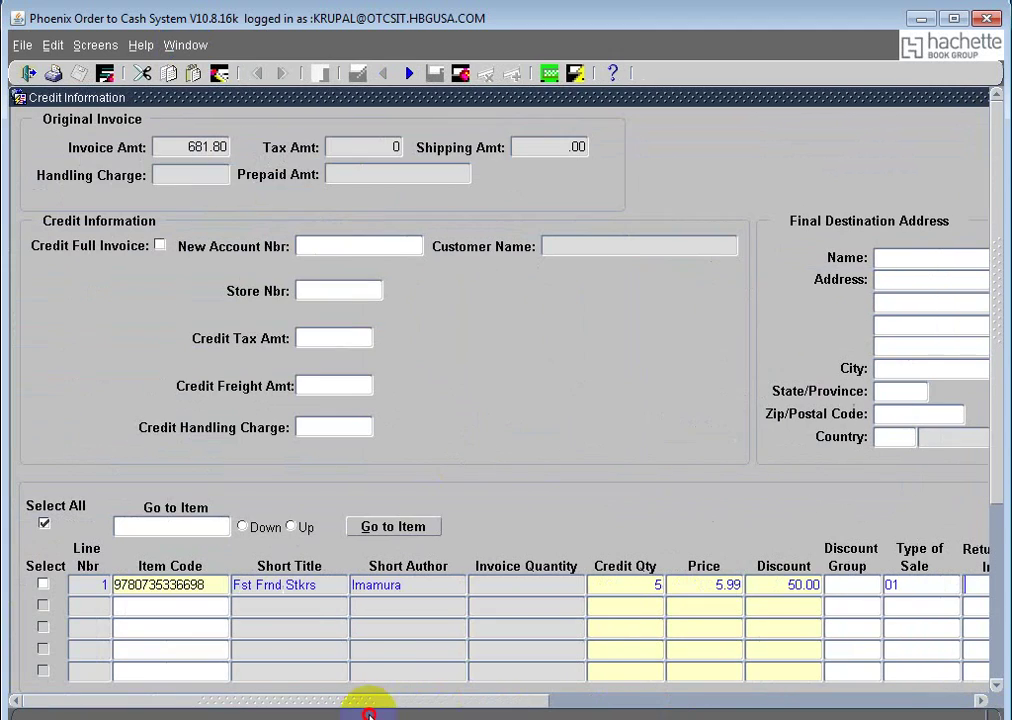
click(996, 433)
Step: Enter and validate the new account number for the credit
click(356, 213)
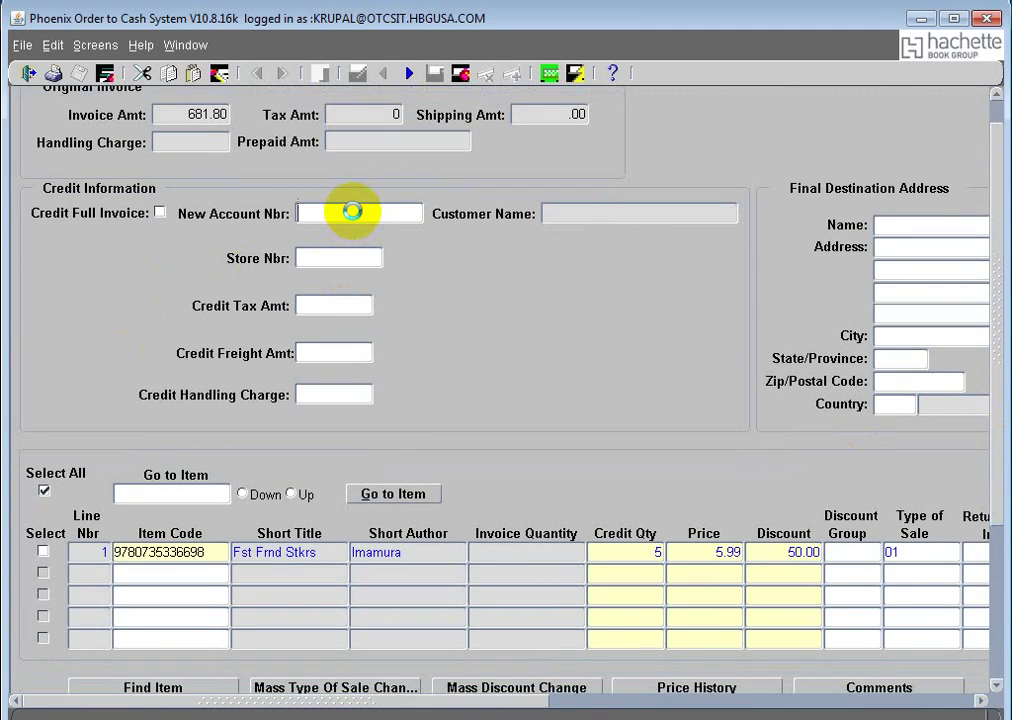
text(10101674)
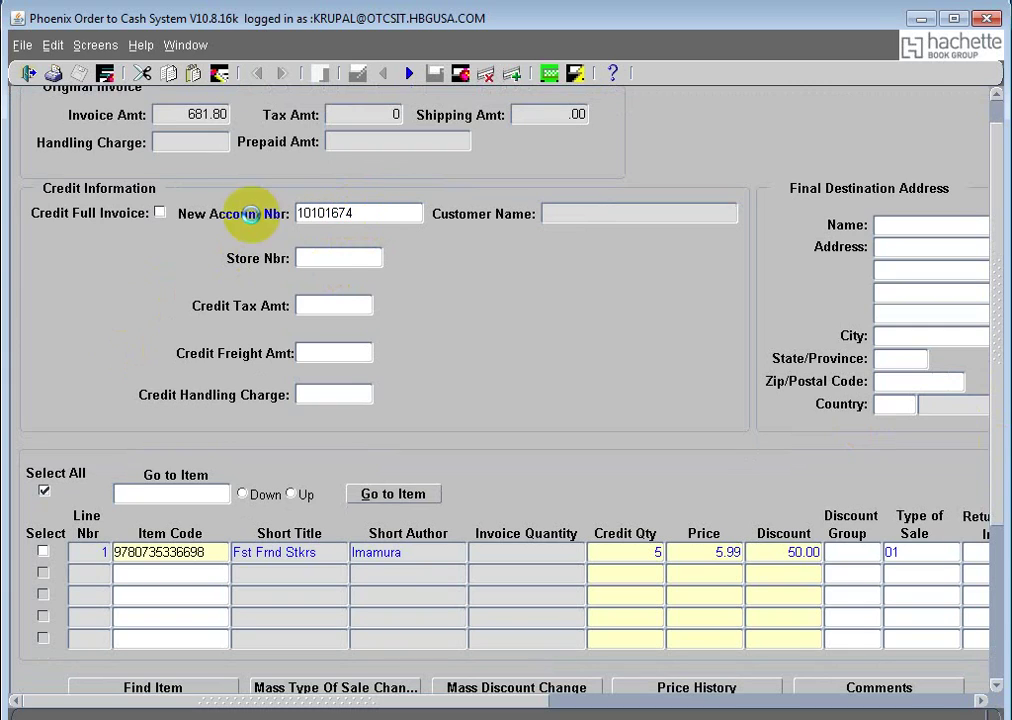
key(Tab)
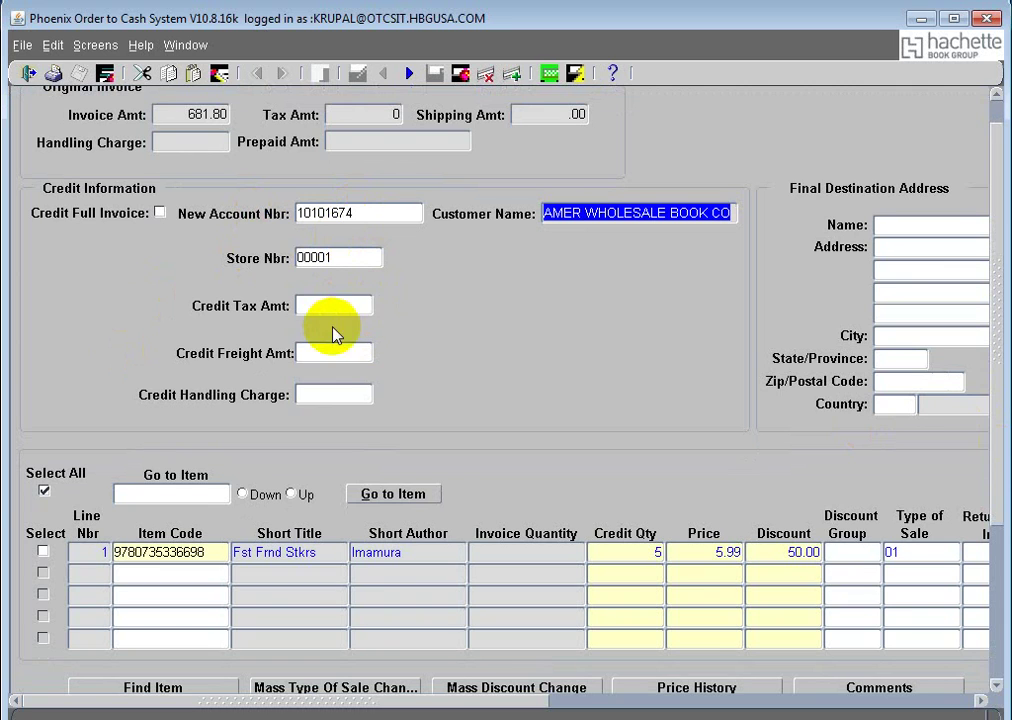
drag(501, 707, 355, 713)
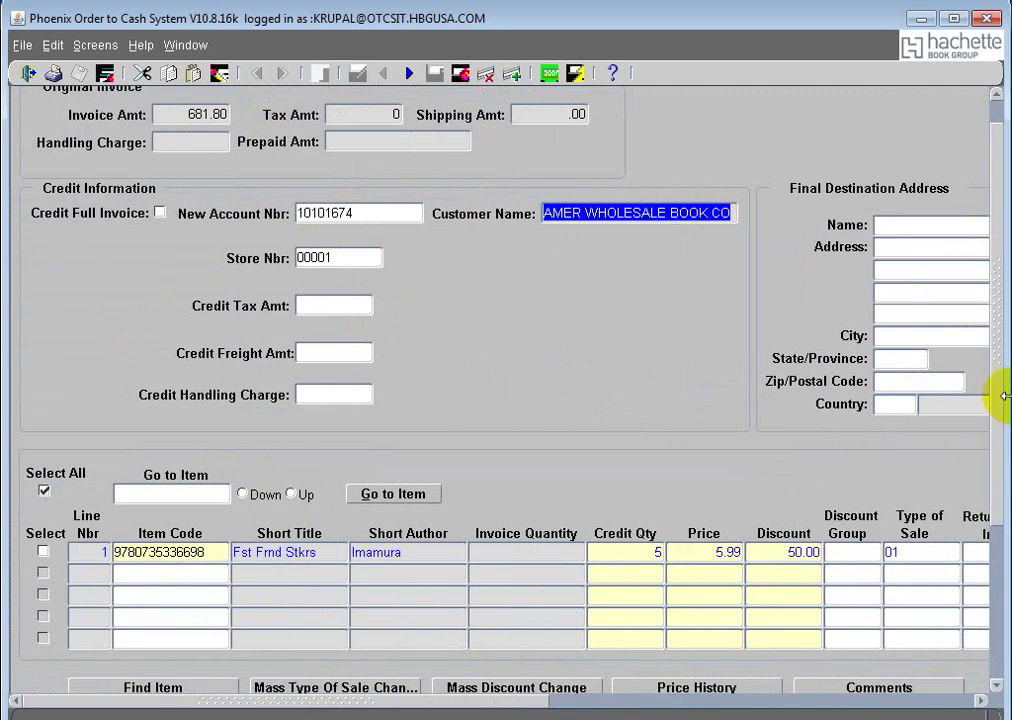
drag(994, 400, 11, 621)
Step: Confirm the credit information, clear the ORF-35000 error, and carry only line 1 onto the credit note
click(130, 565)
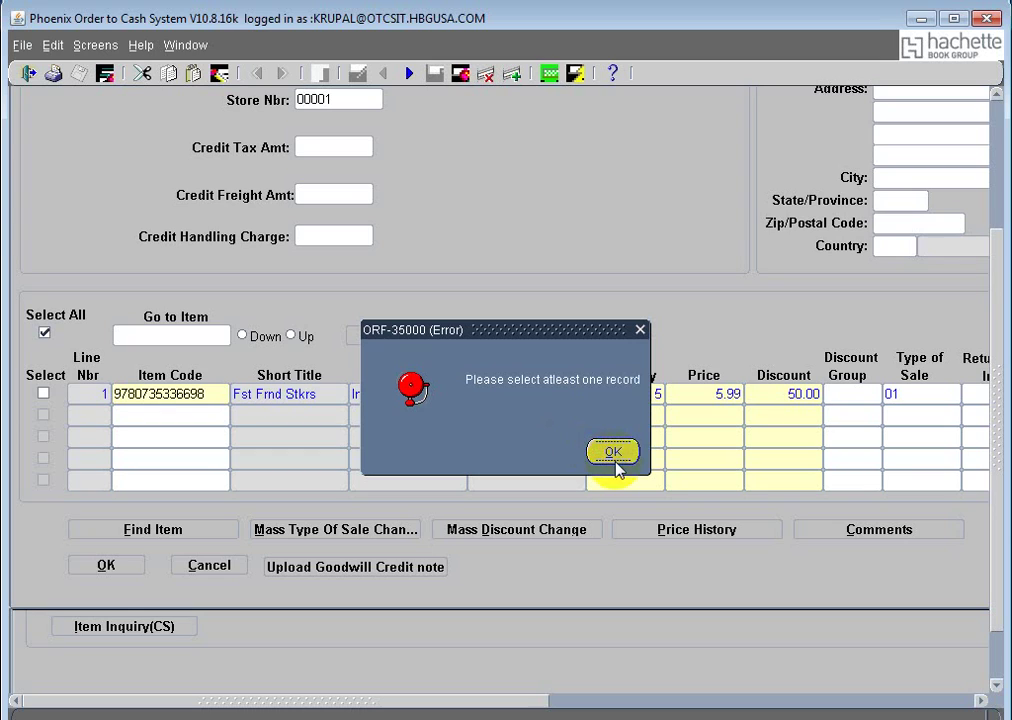
click(614, 458)
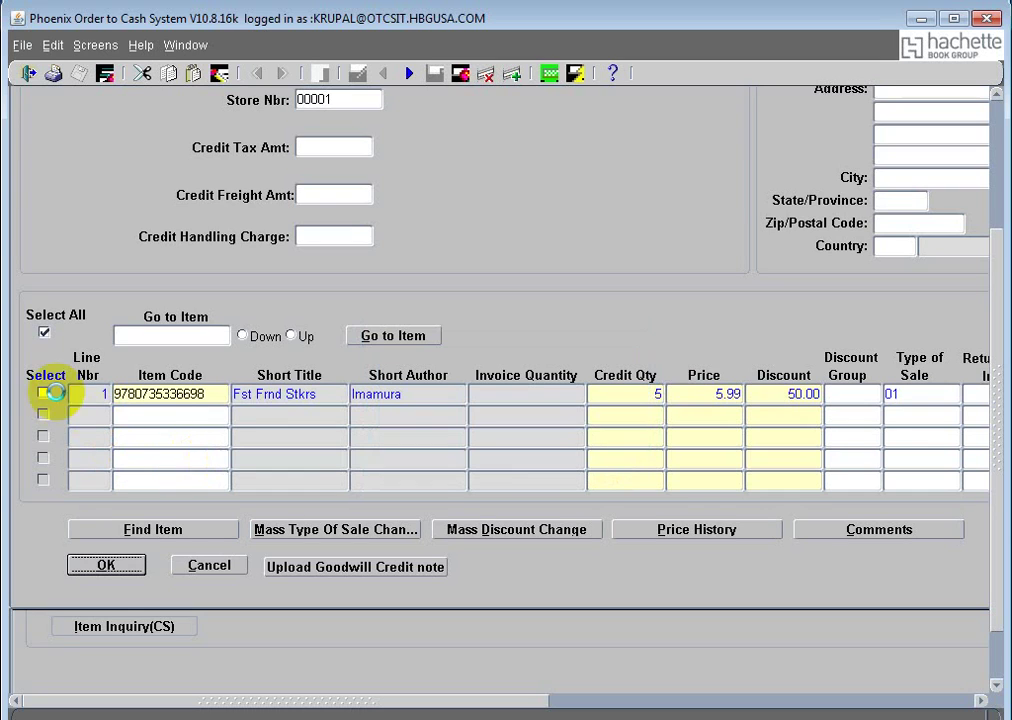
click(45, 331)
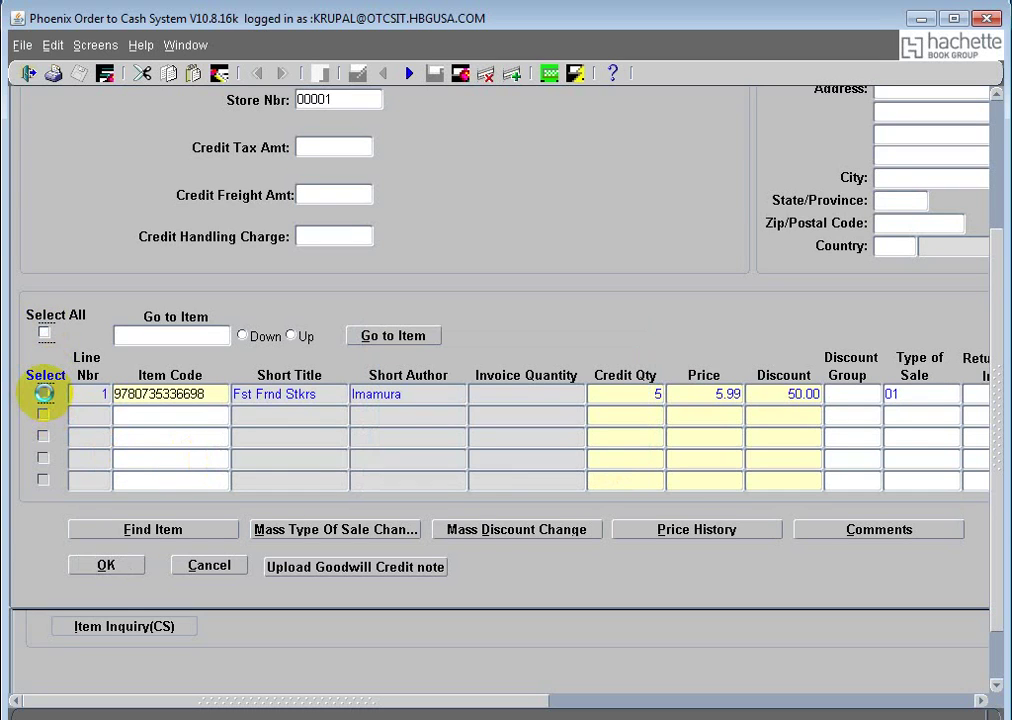
click(44, 393)
click(110, 565)
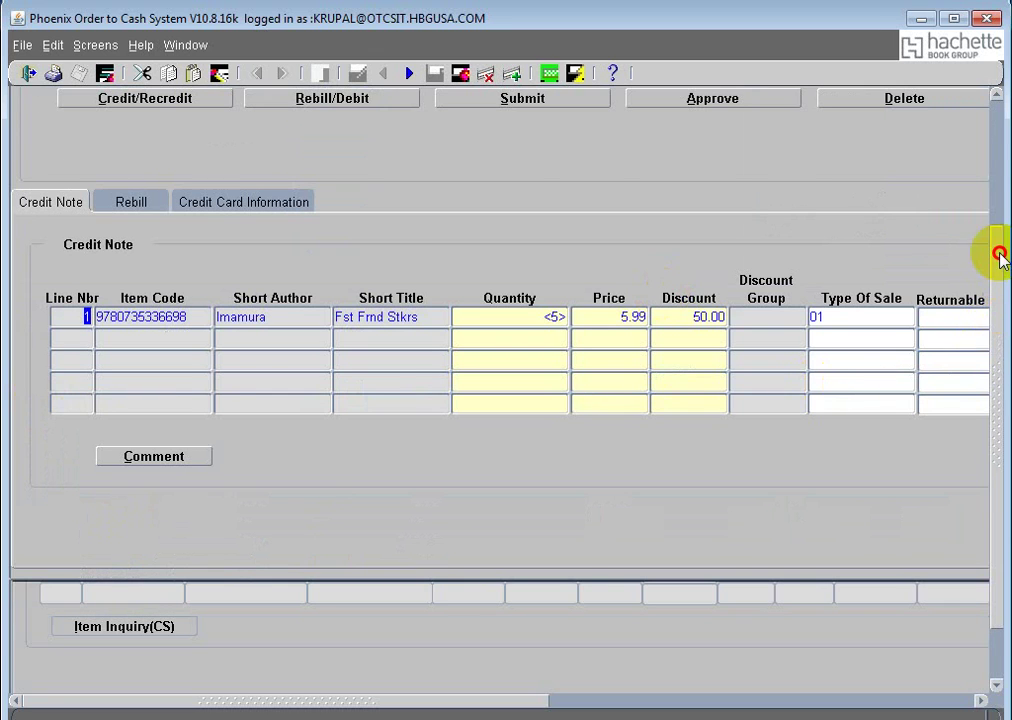
click(1000, 258)
Step: Submit the goodwill credit note, note new reference 91179, and go back to View Invoice & Credit Note
click(520, 289)
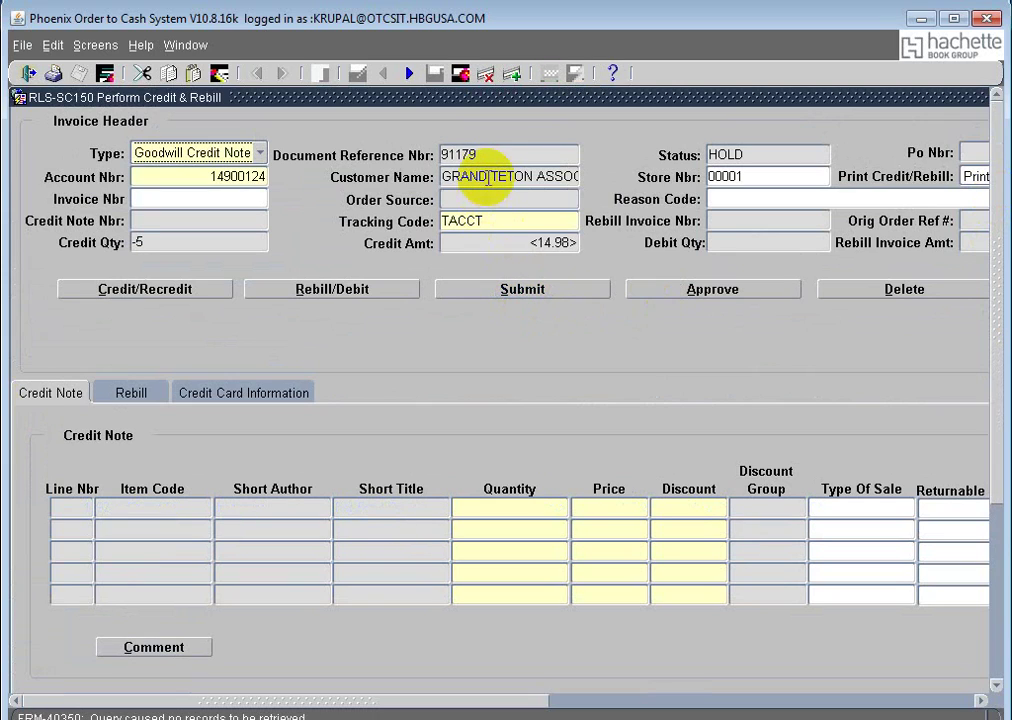
drag(462, 154, 420, 152)
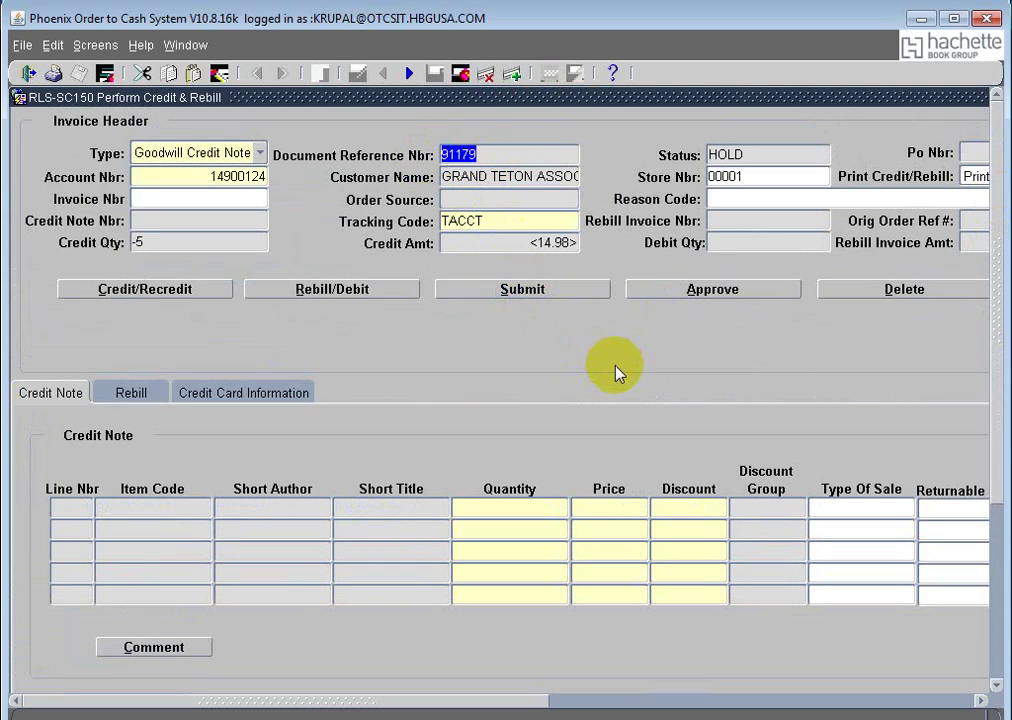
click(188, 46)
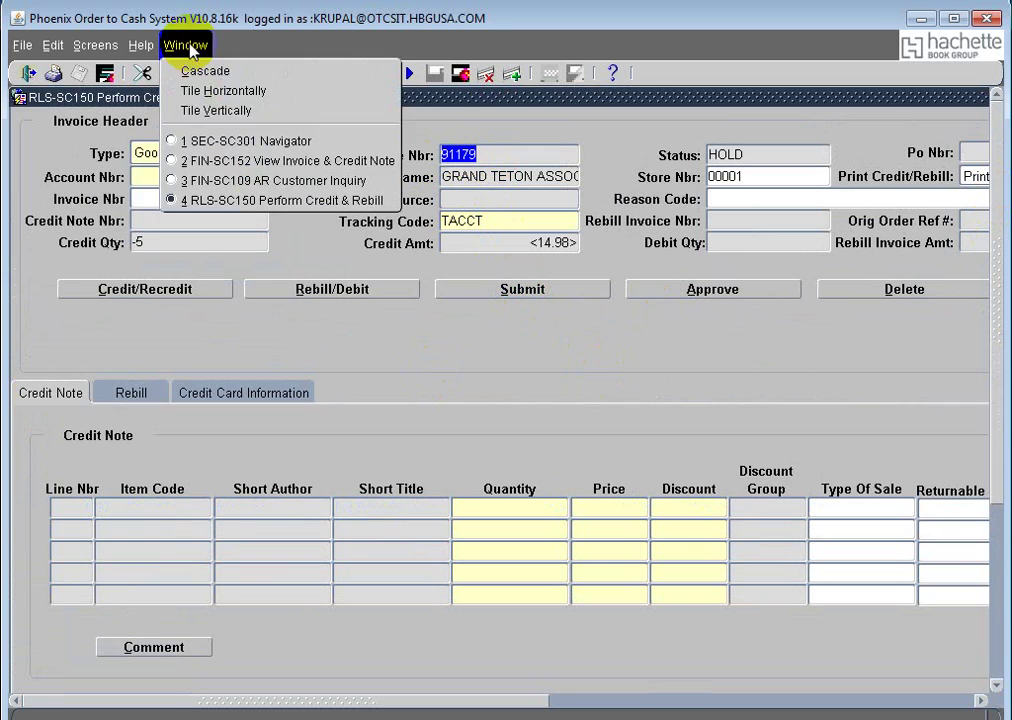
click(287, 160)
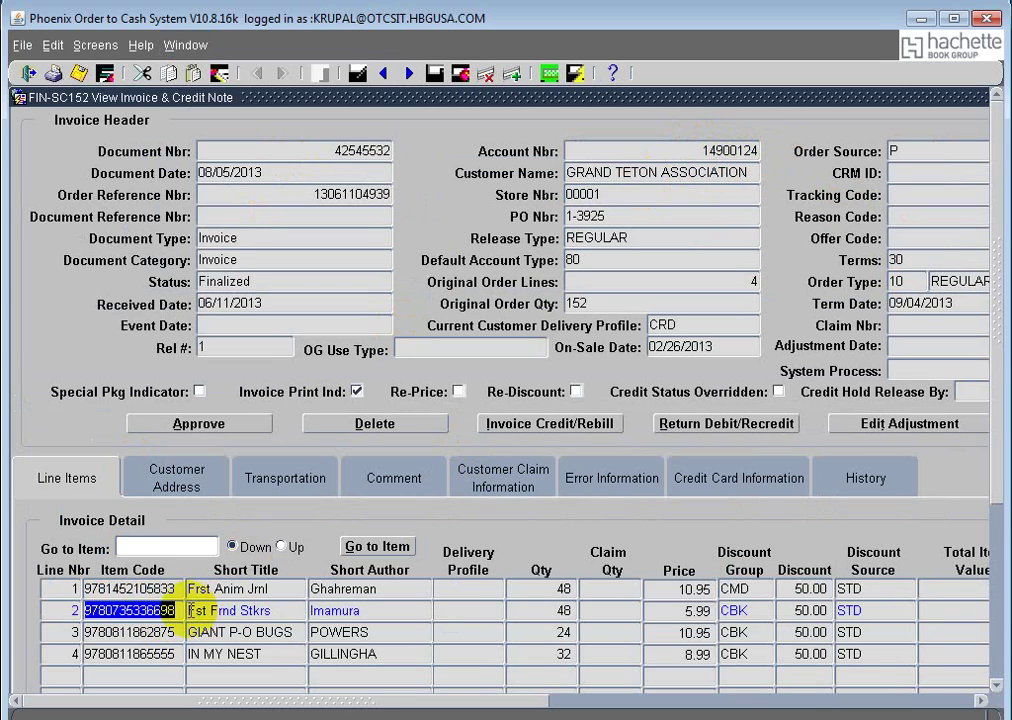
Step: Query Document Reference Nbr 91179 and approve the goodwill credit note
click(273, 197)
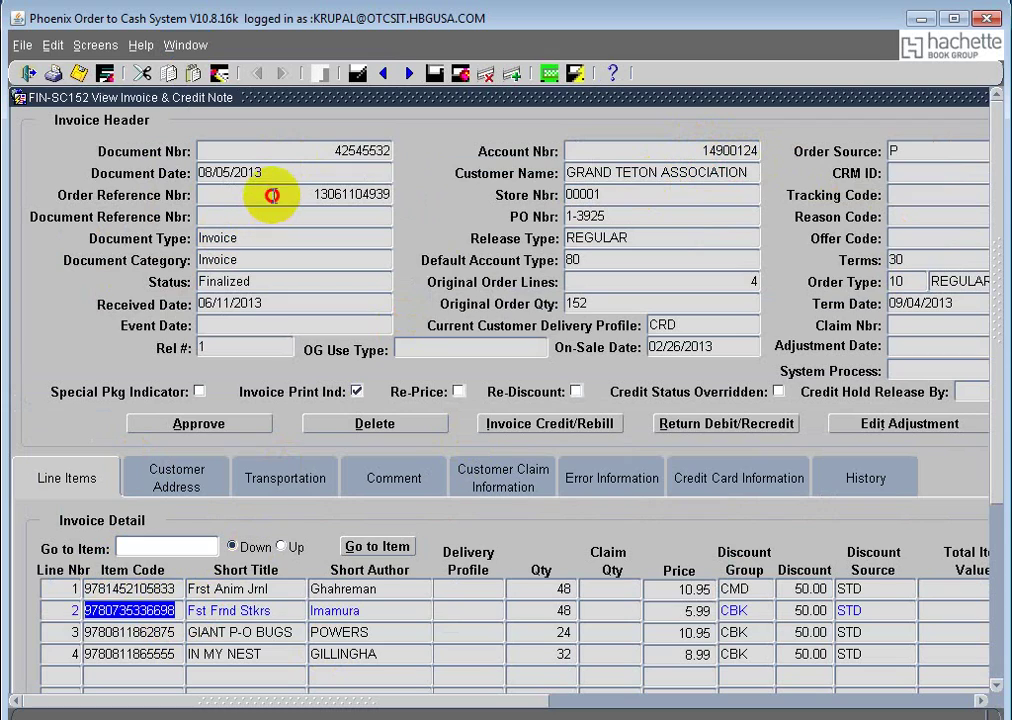
click(435, 73)
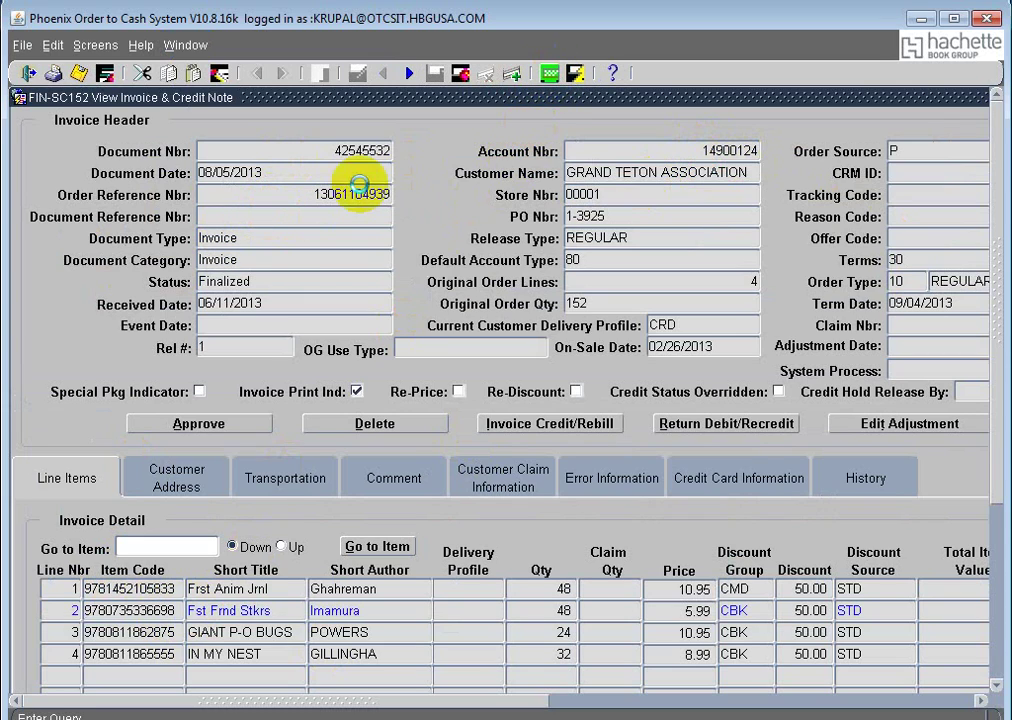
click(350, 217)
text(91179)
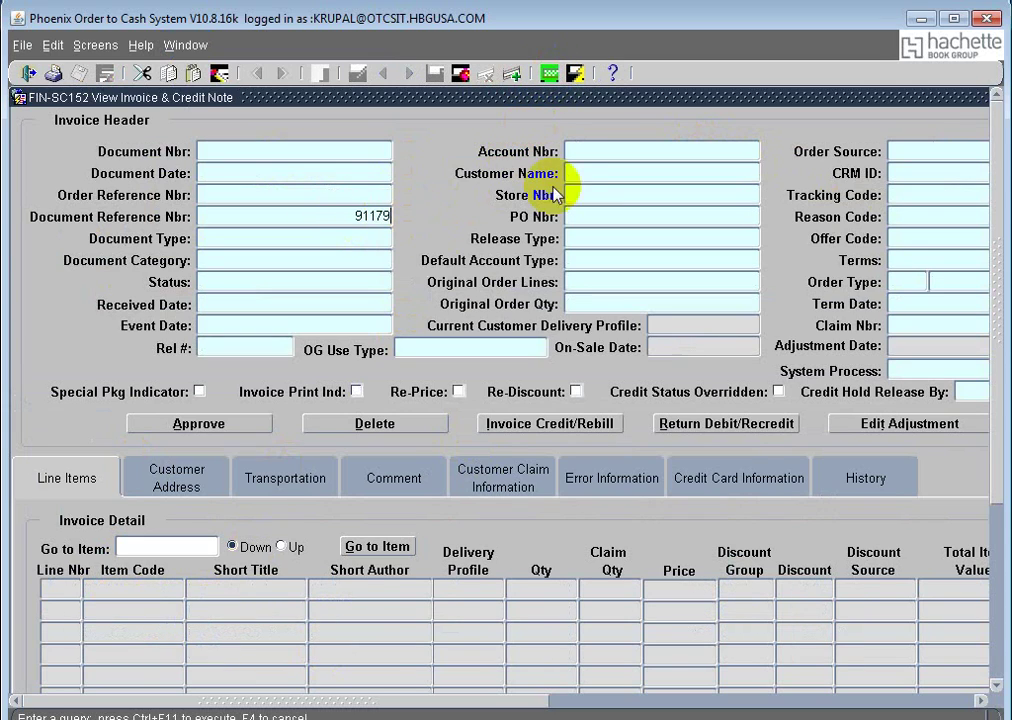
click(576, 75)
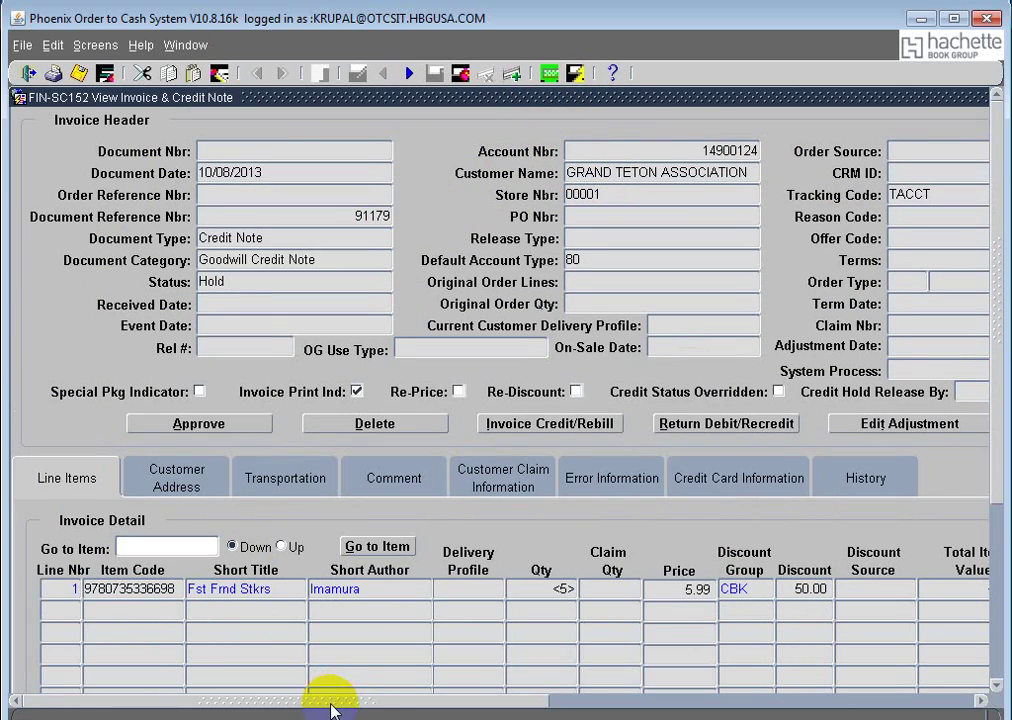
mouse_move(328, 700)
mouse_down()
mouse_move(648, 703)
mouse_move(323, 703)
mouse_up()
click(192, 424)
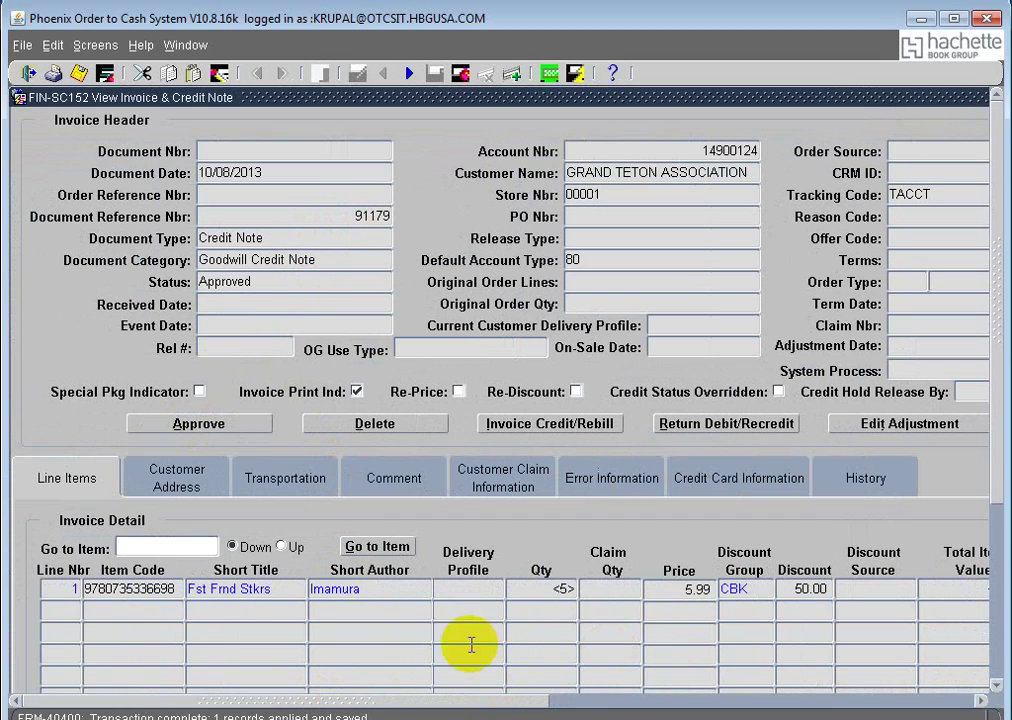
drag(425, 708, 294, 707)
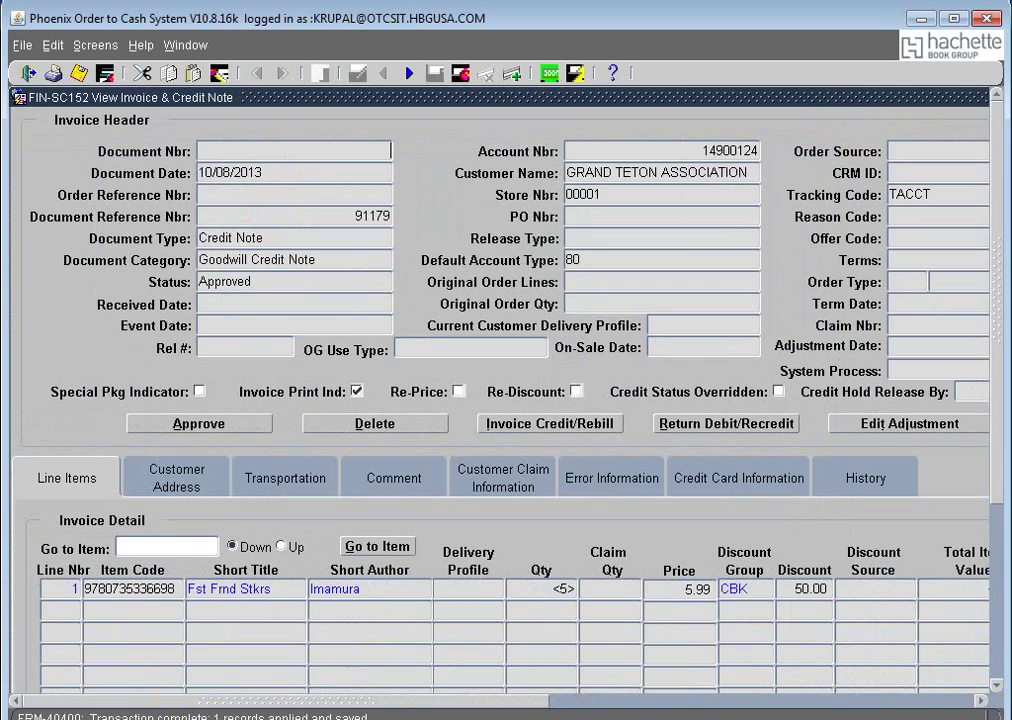
key(alt+Tab)
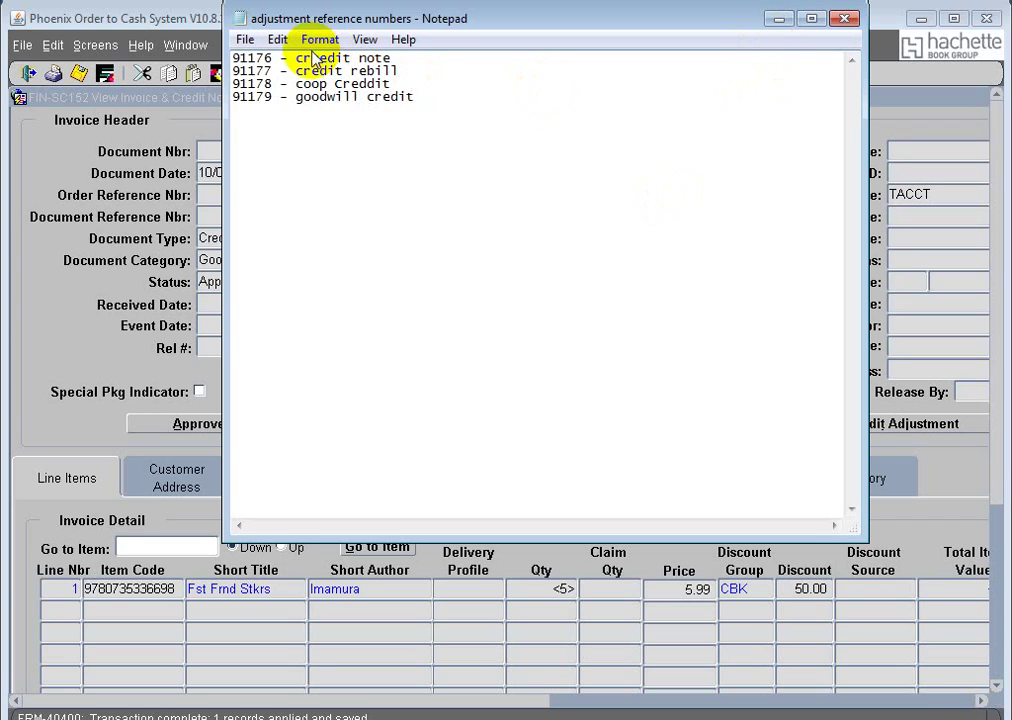
Step: Pick out credit rebill reference 91177 in the Notepad notes and minimize Notepad
drag(272, 70, 234, 70)
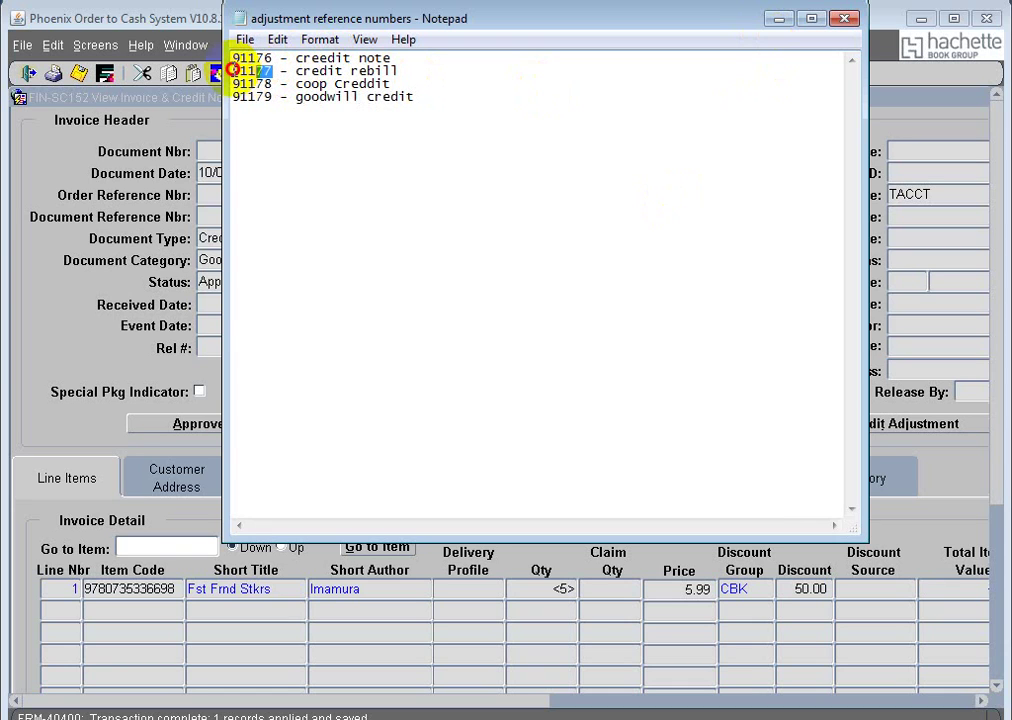
click(215, 76)
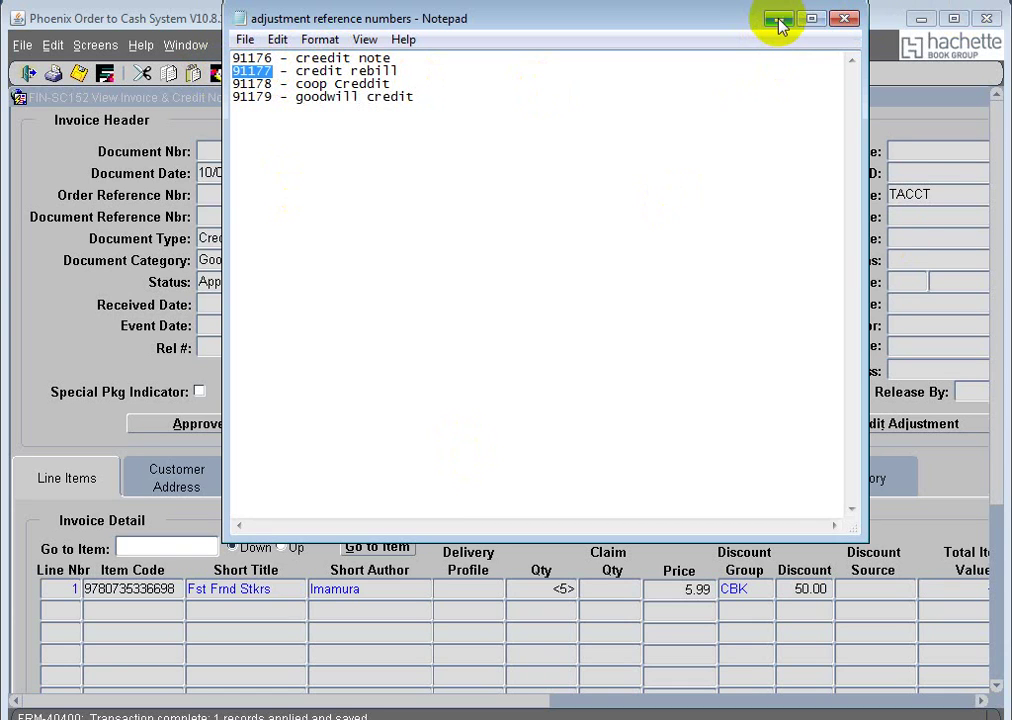
click(779, 19)
Step: Requery credit note 91179 and check its total amount of <14.98>
drag(522, 700, 831, 690)
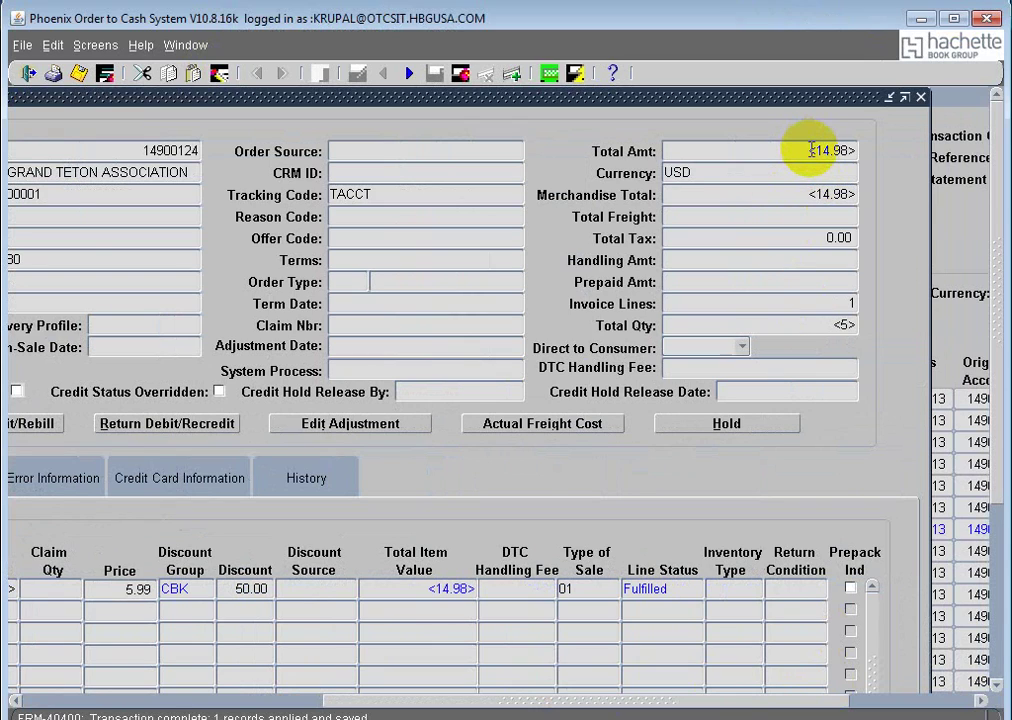
drag(810, 148, 861, 149)
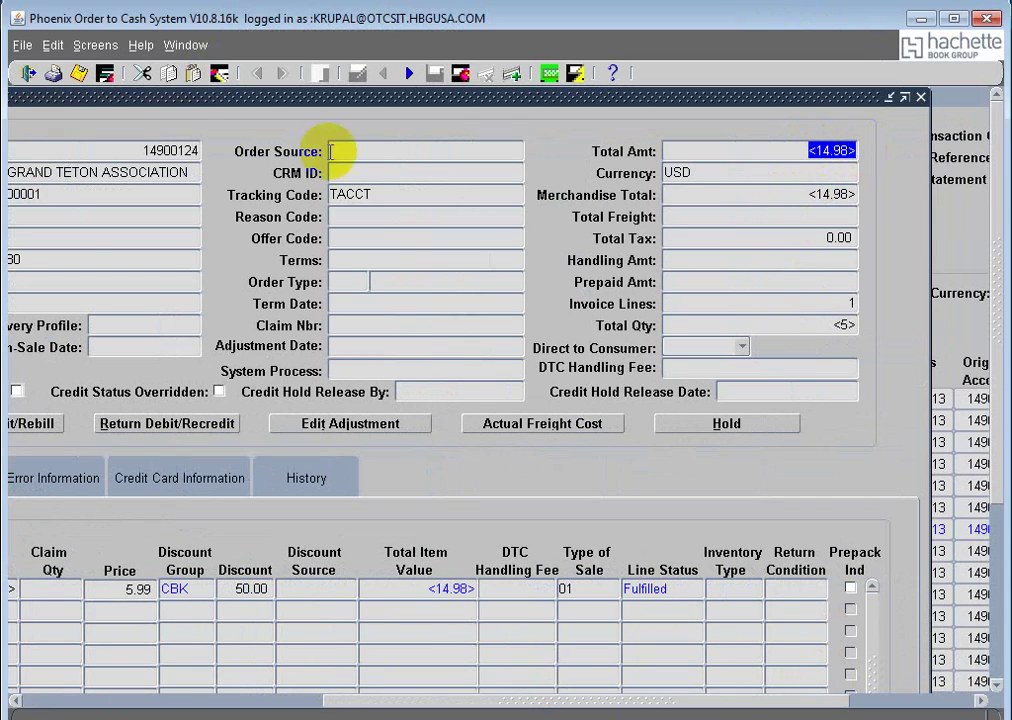
drag(429, 702, 249, 702)
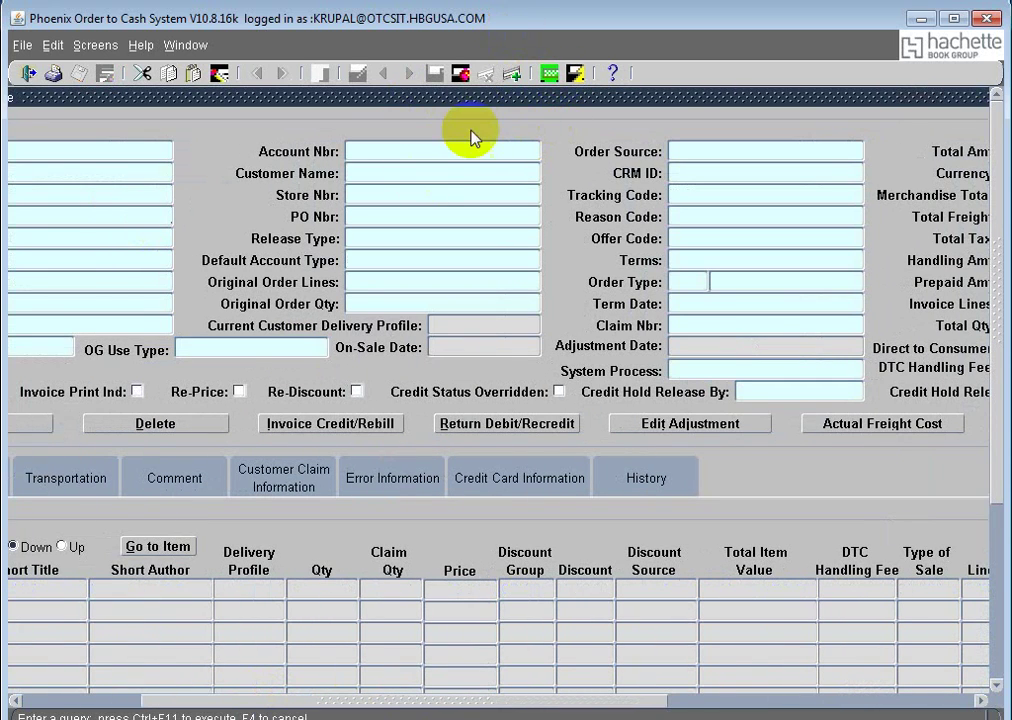
text(91179)
click(549, 73)
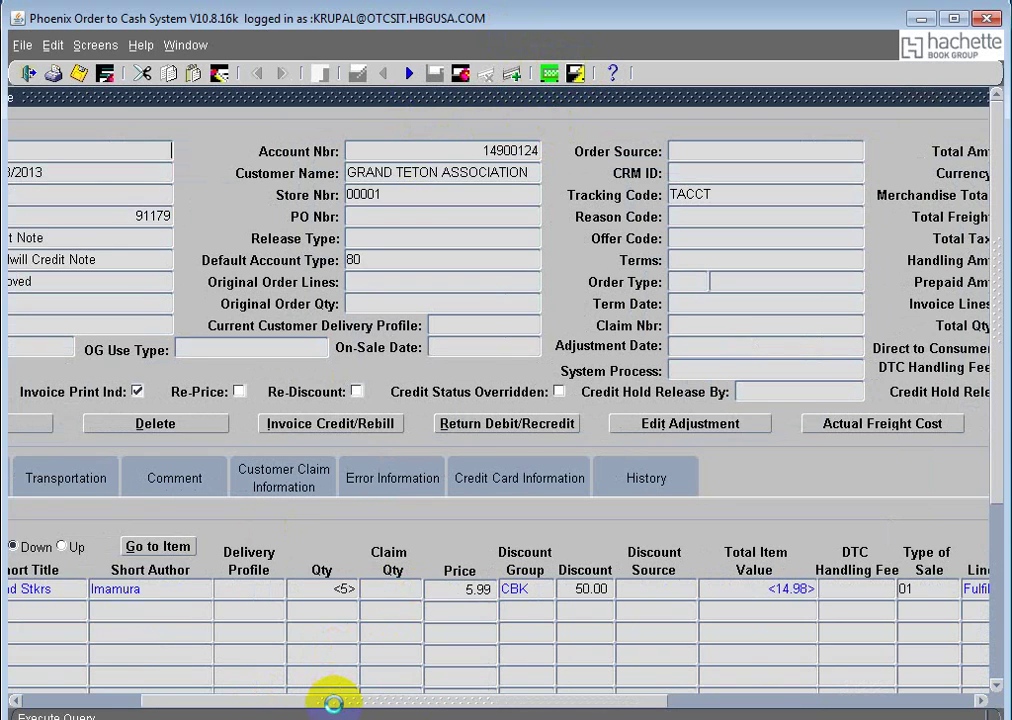
drag(362, 706, 27, 671)
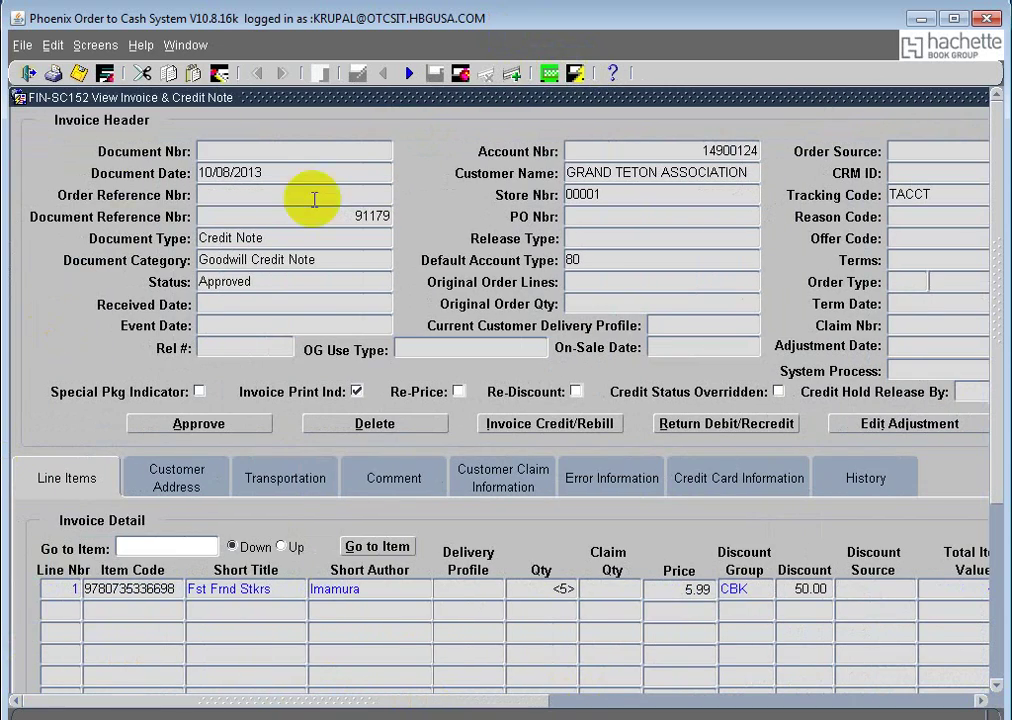
key(Down)
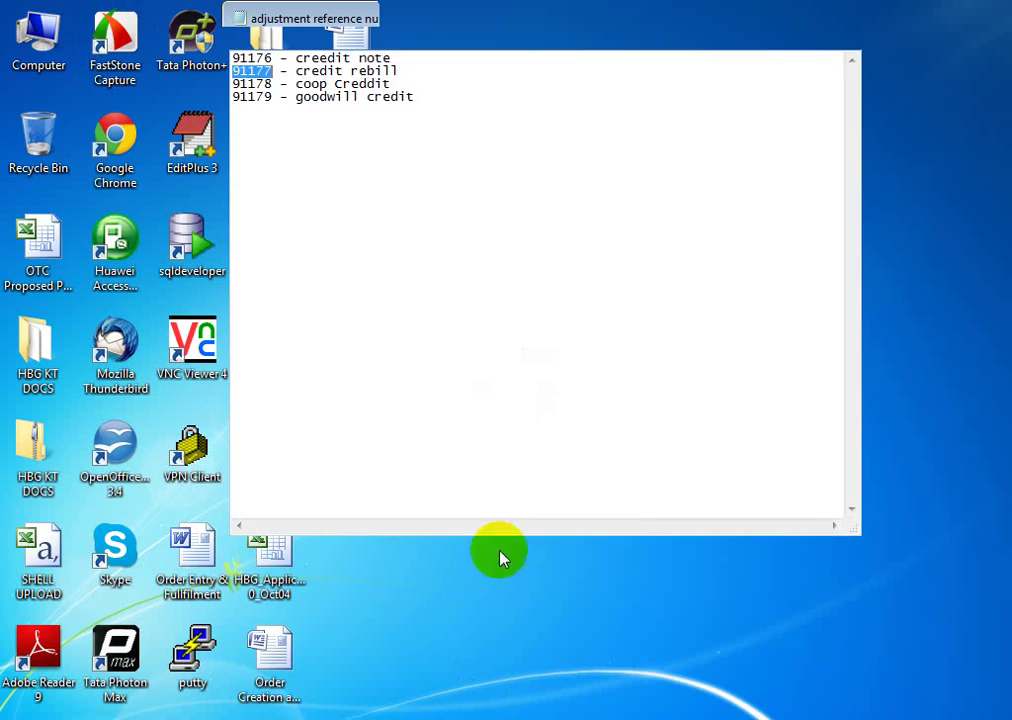
Step: Query reference 91177 and view its Approved Adjustment Rebill Invoice total of 64.32
click(260, 64)
drag(260, 64, 213, 80)
click(269, 74)
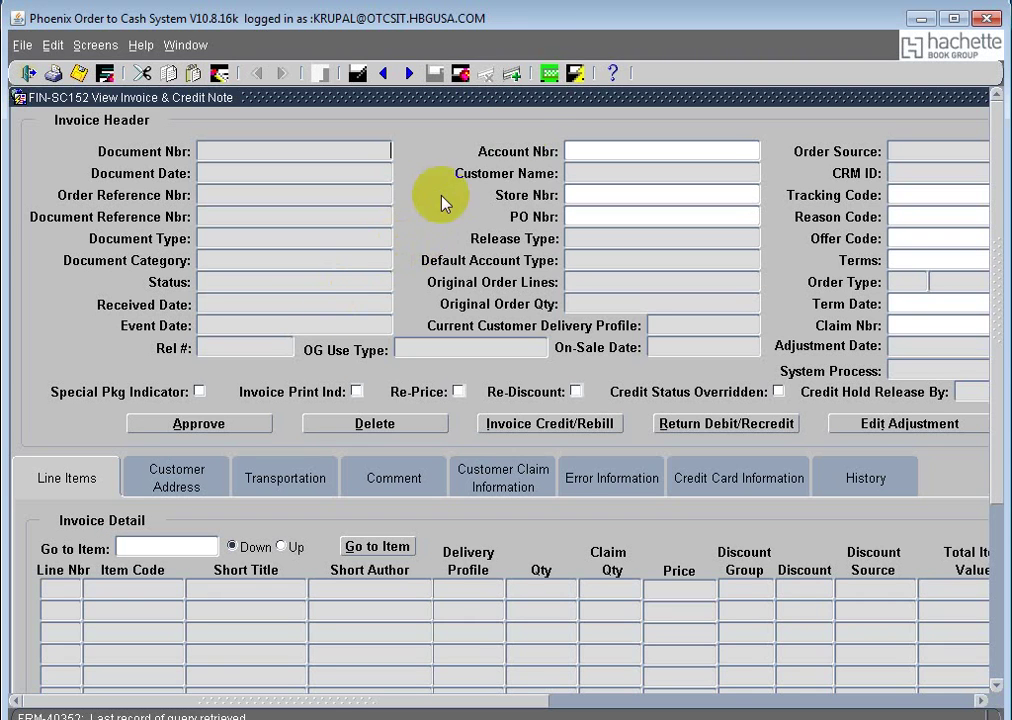
click(548, 74)
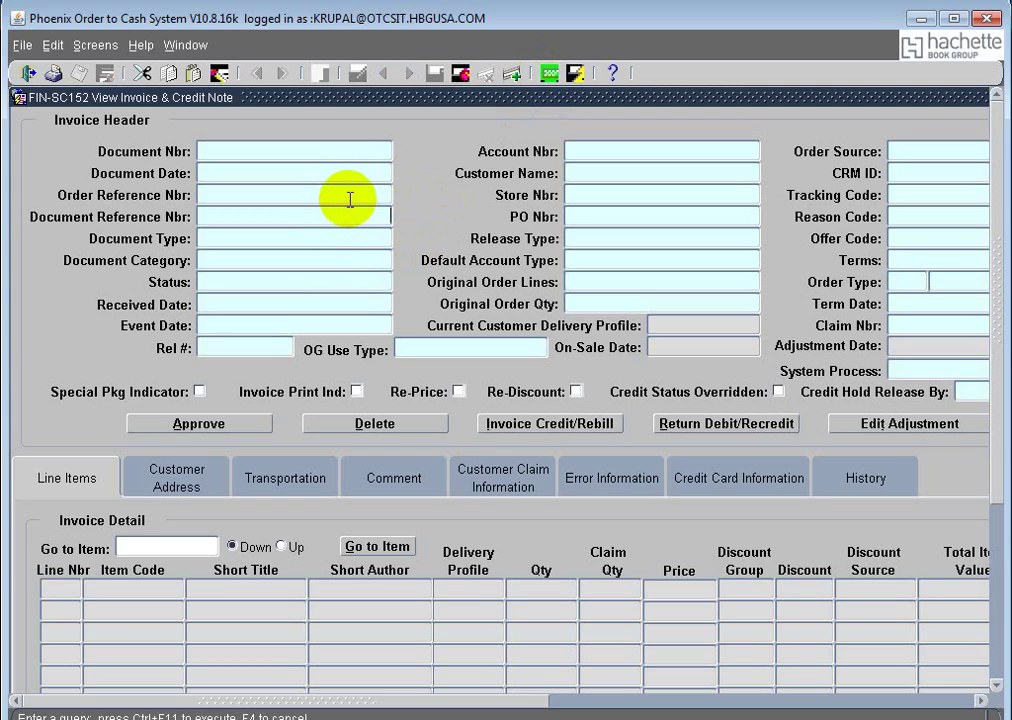
text(91177)
click(576, 74)
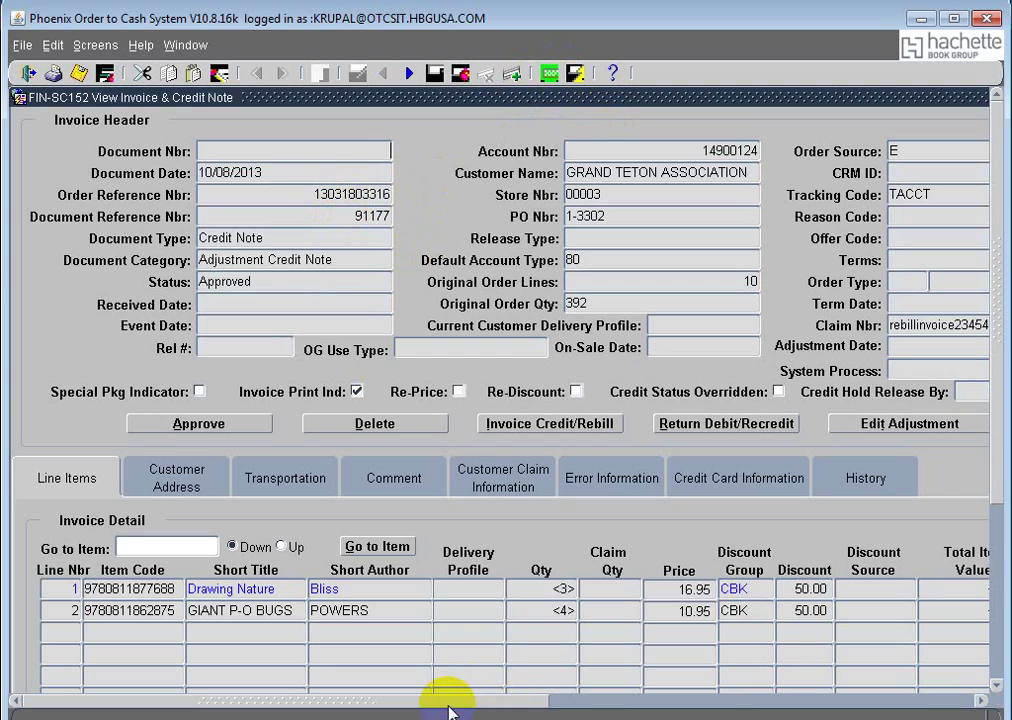
drag(490, 709, 430, 704)
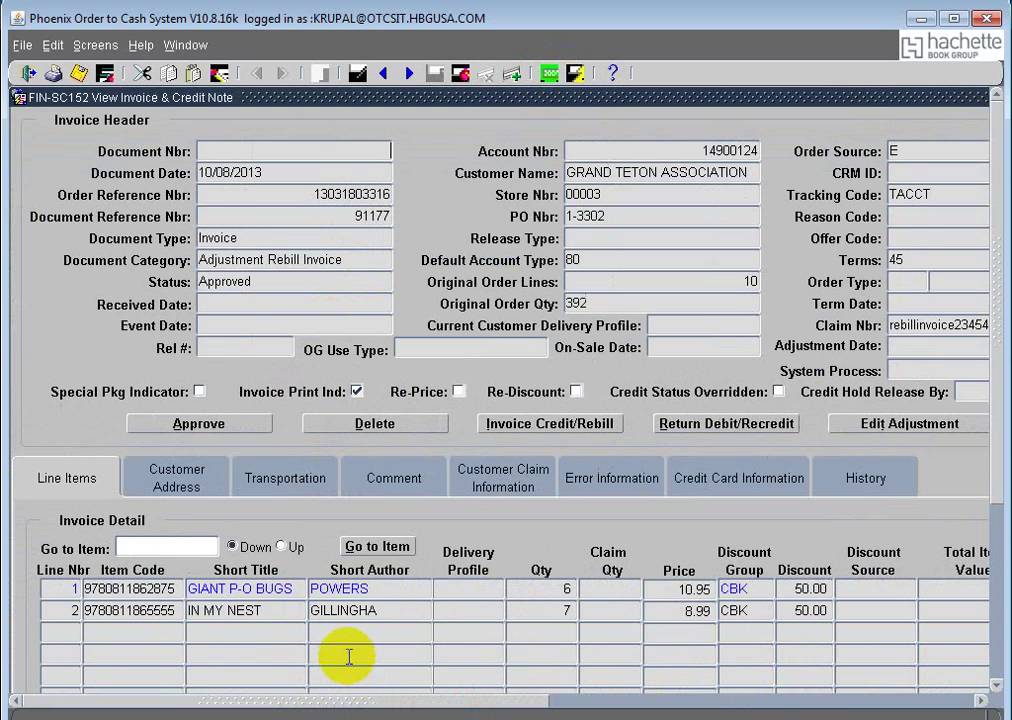
drag(355, 705, 700, 704)
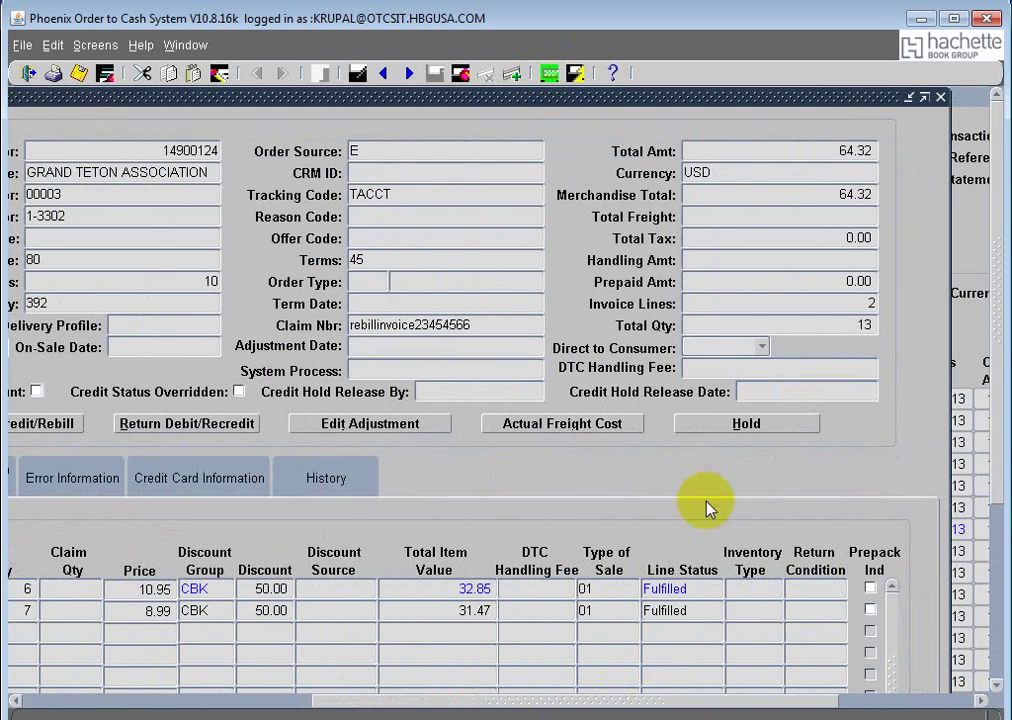
drag(834, 151, 877, 151)
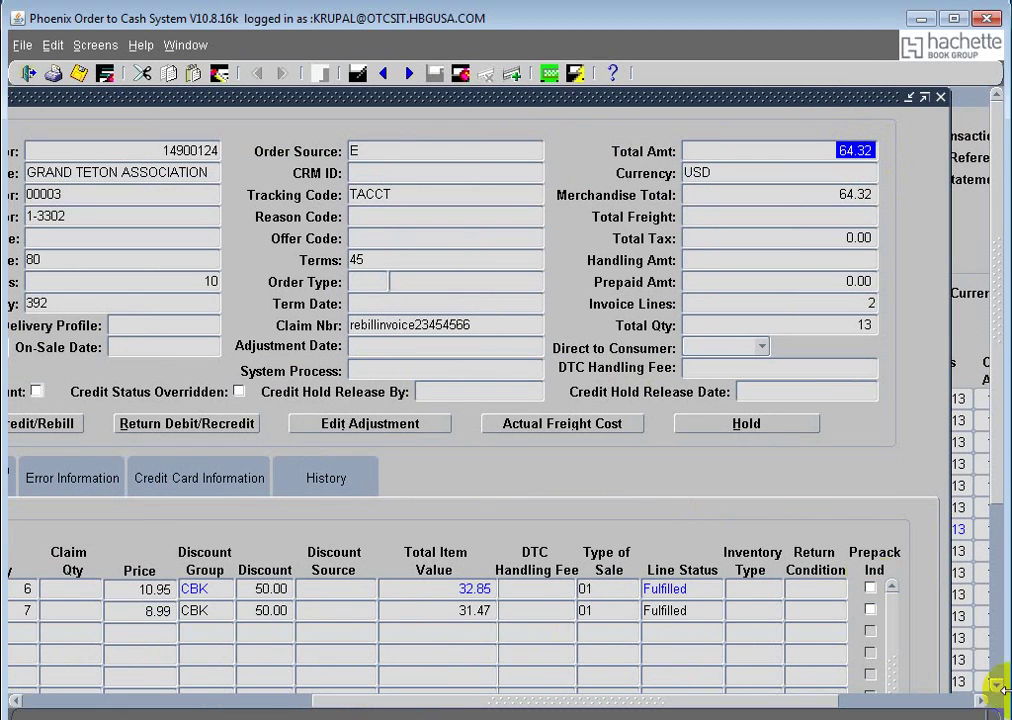
drag(553, 700, 158, 705)
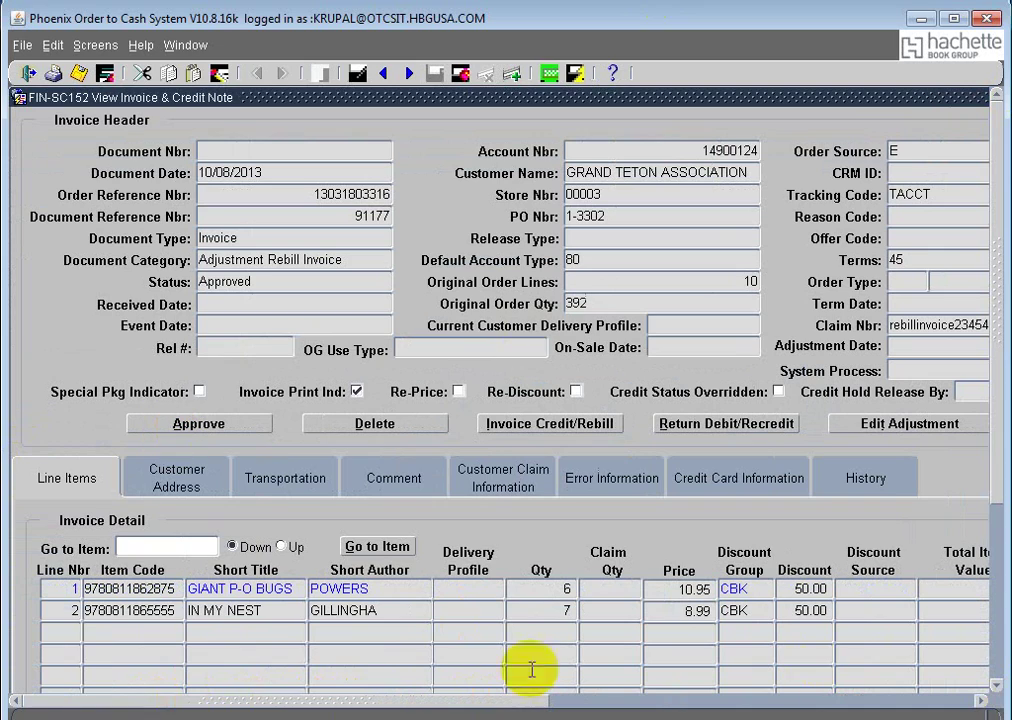
Step: Add a 'SharedMarkdown' line under the four reference entries in Notepad, then minimize it
key(alt+Tab)
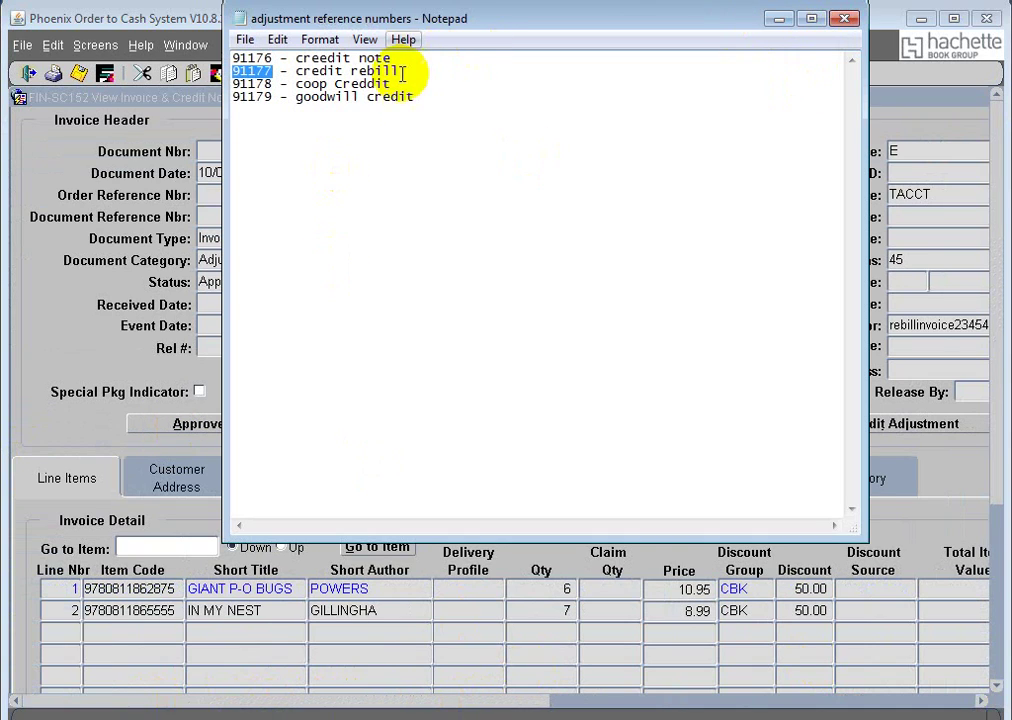
click(432, 106)
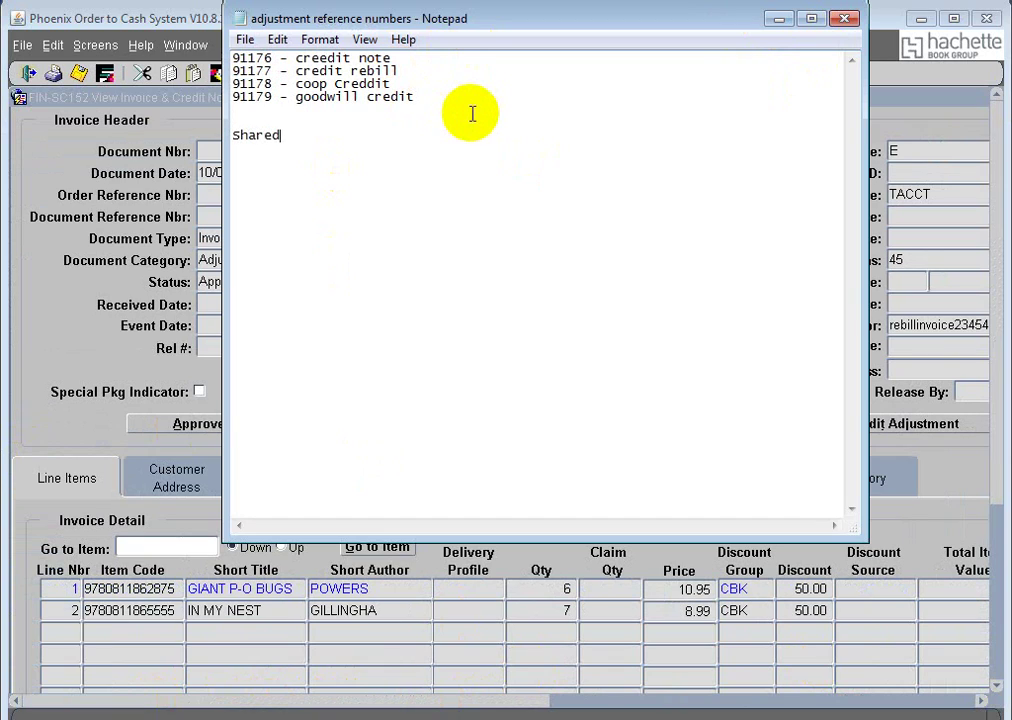
text(SharedMarkdown)
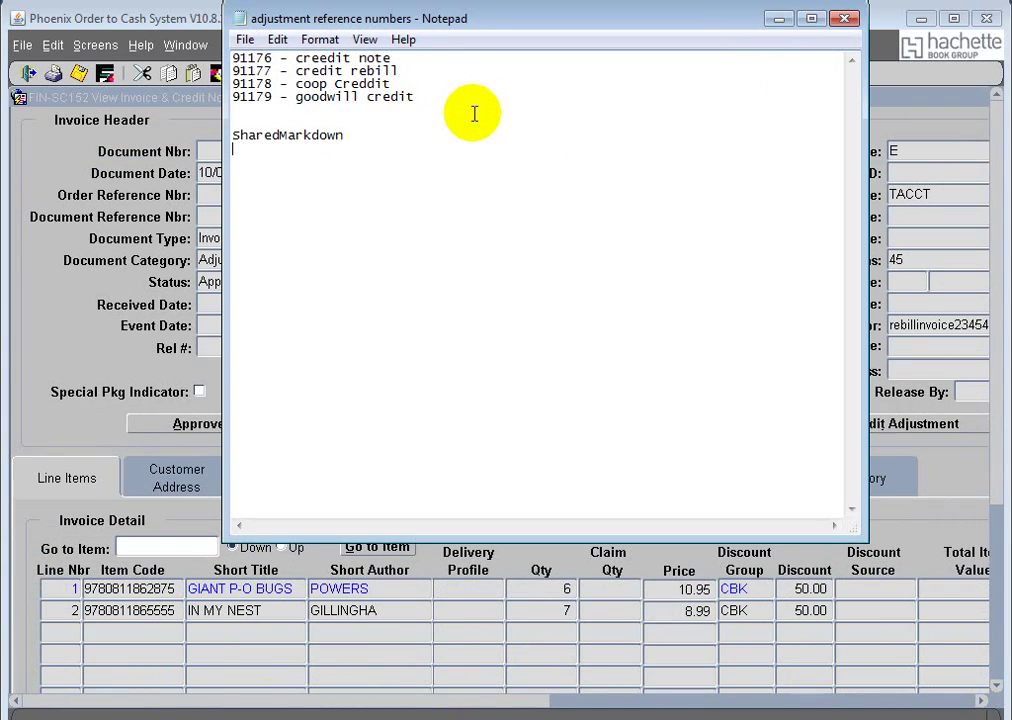
click(779, 19)
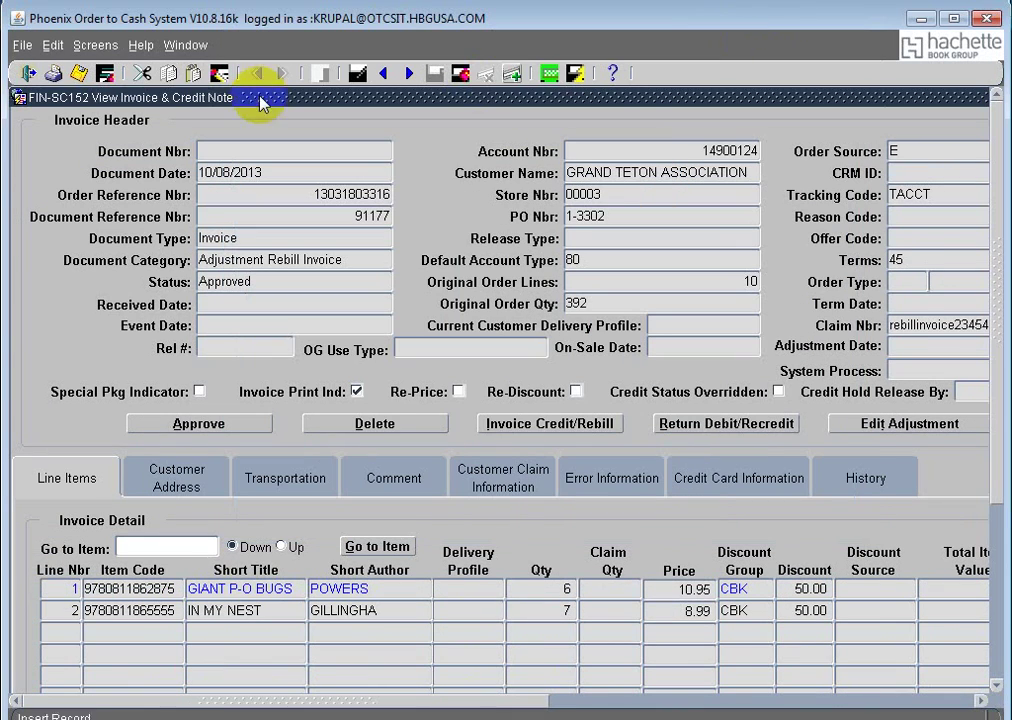
Step: Verify Perform Credit & Rebill's Type stays Goodwill Credit Note, then return to the SEC-SC301 Navigator
click(200, 45)
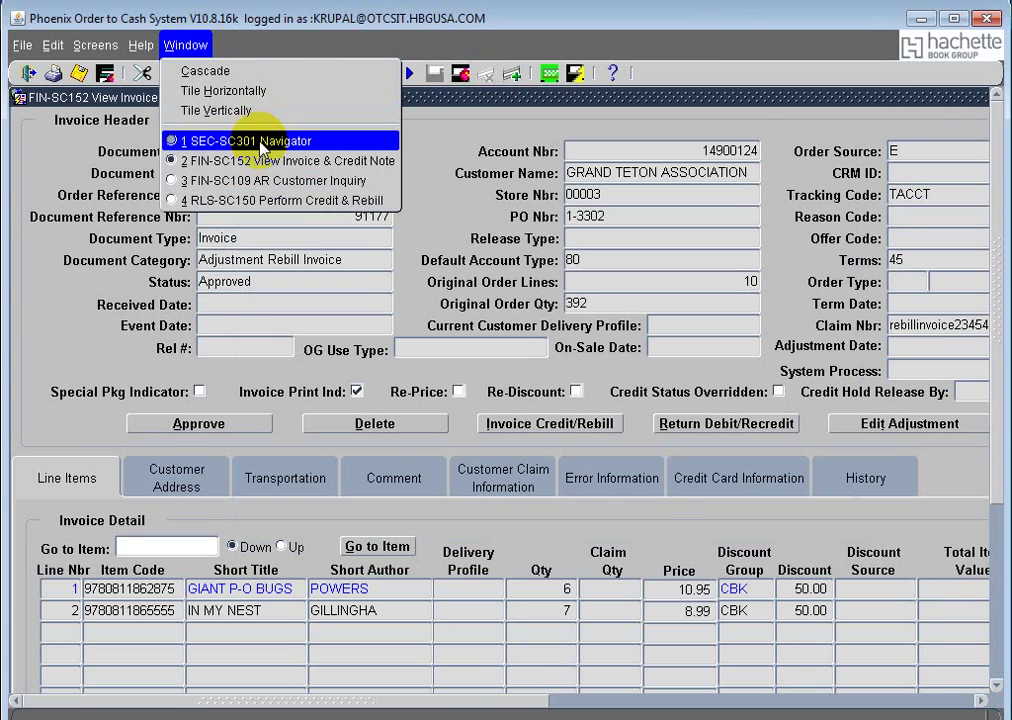
click(257, 141)
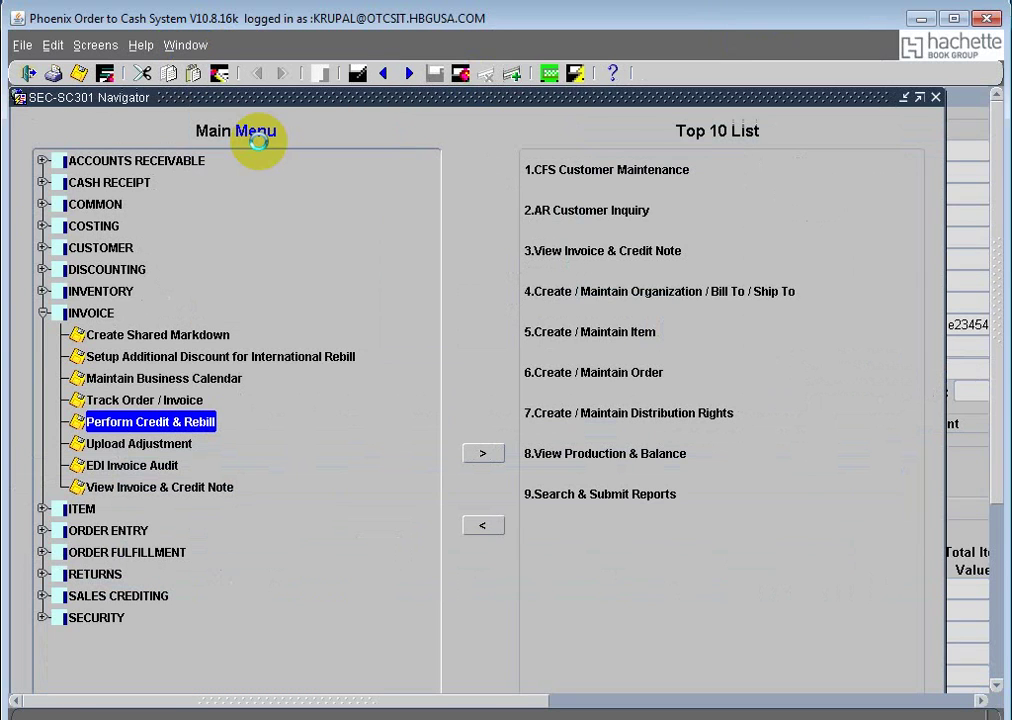
click(190, 45)
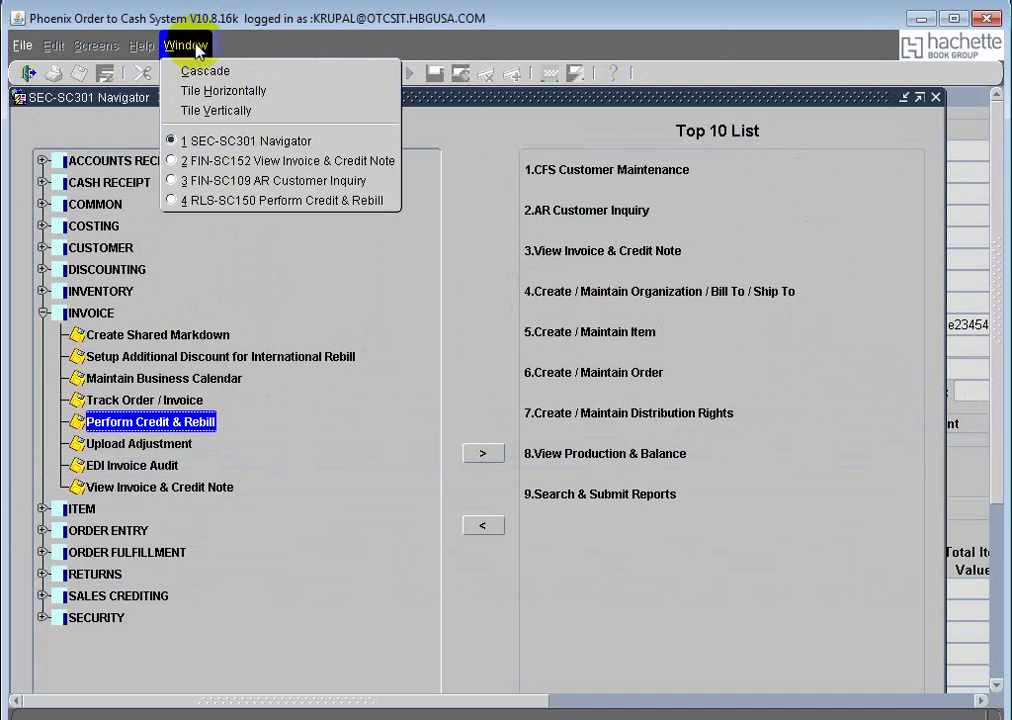
click(282, 205)
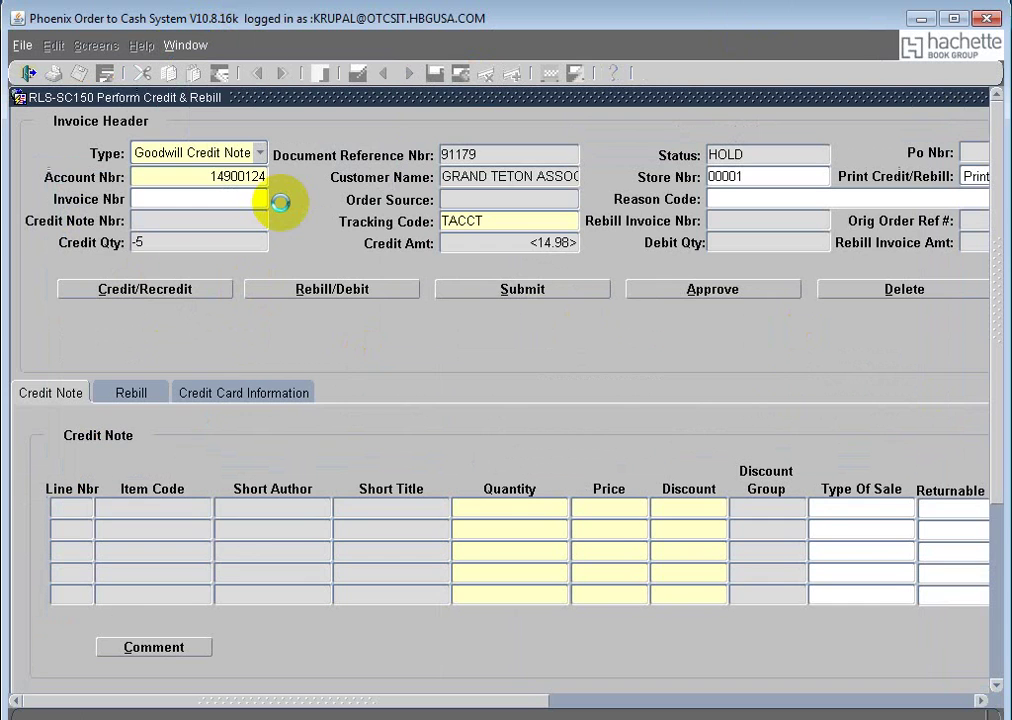
click(258, 152)
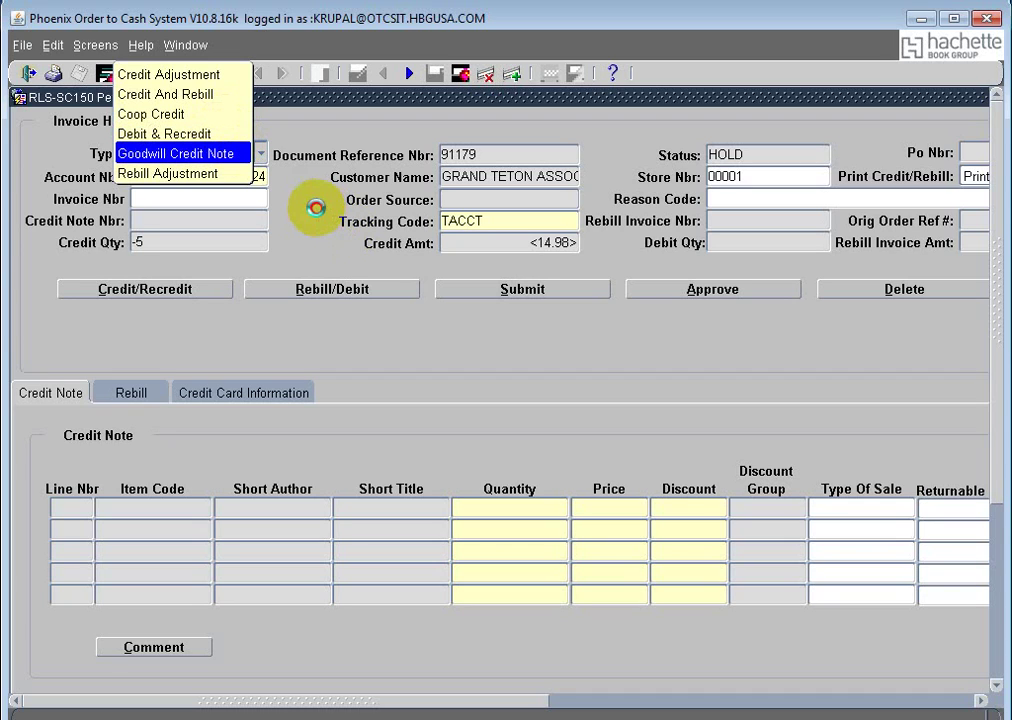
click(185, 153)
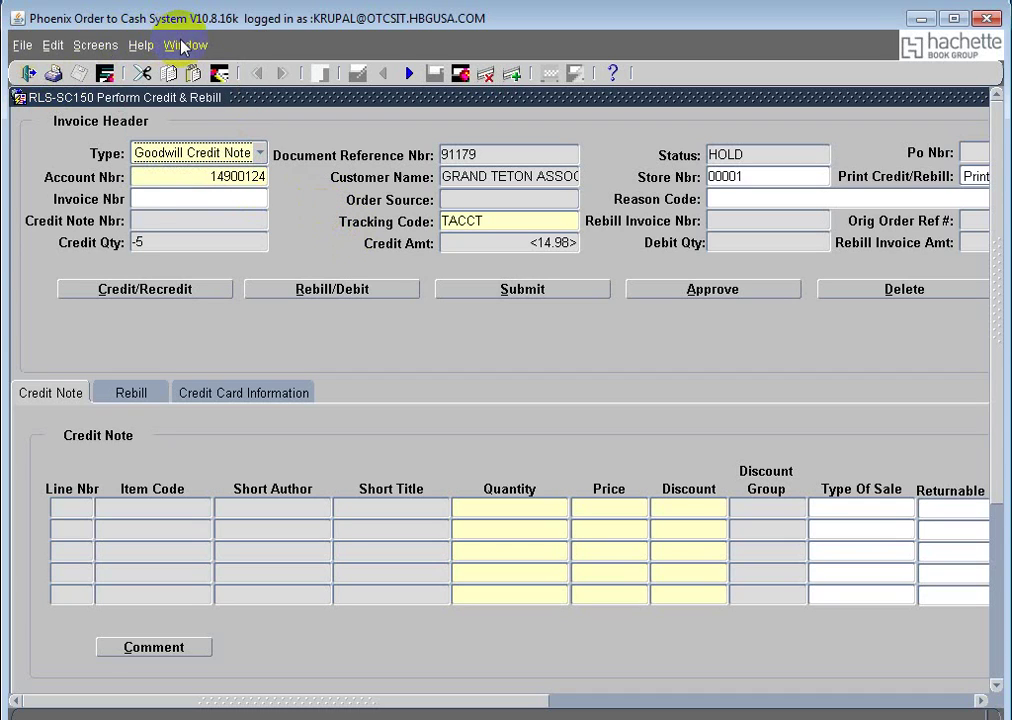
click(184, 45)
click(244, 140)
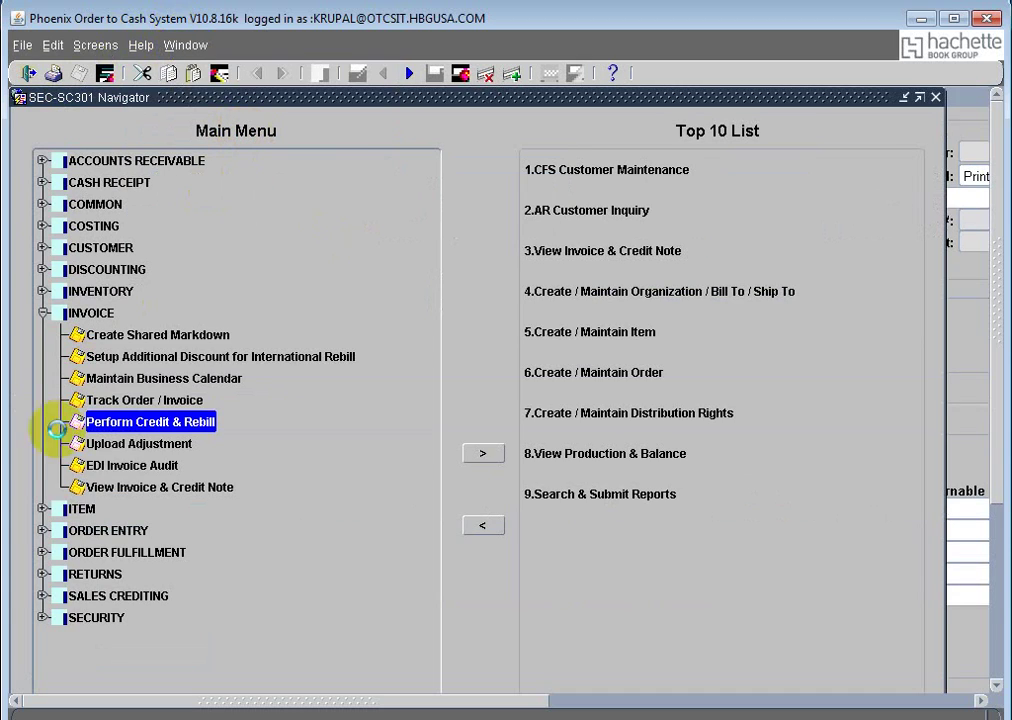
Step: Open Create Shared Markdown and enter the customer's account number, filling in GRAND TETON ASSOCIATION
double_click(156, 335)
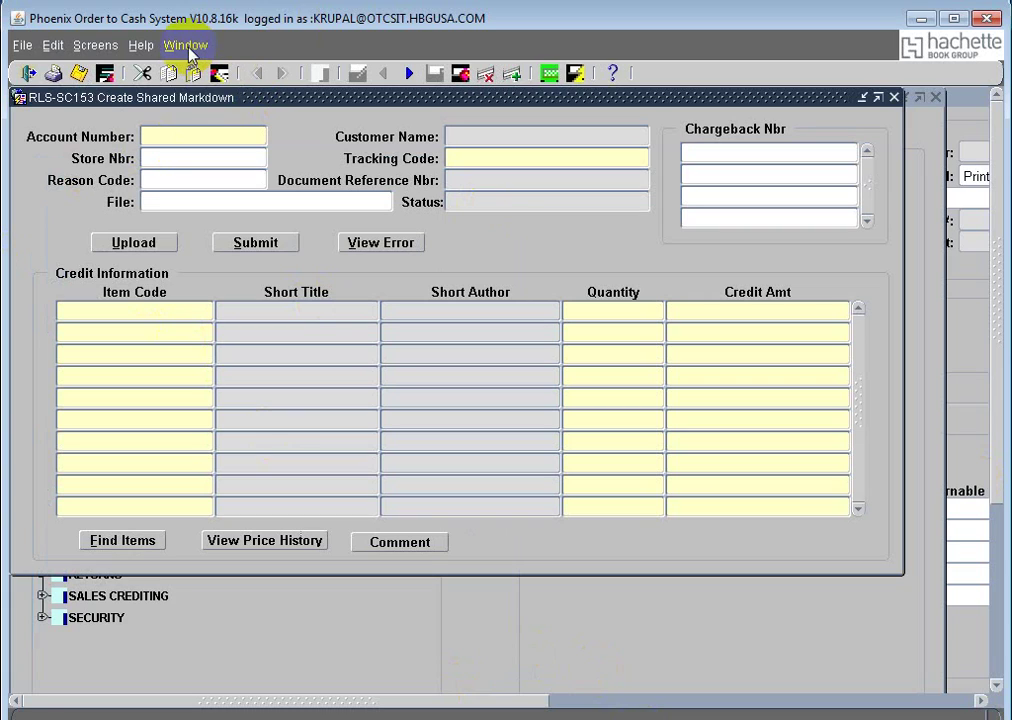
click(237, 137)
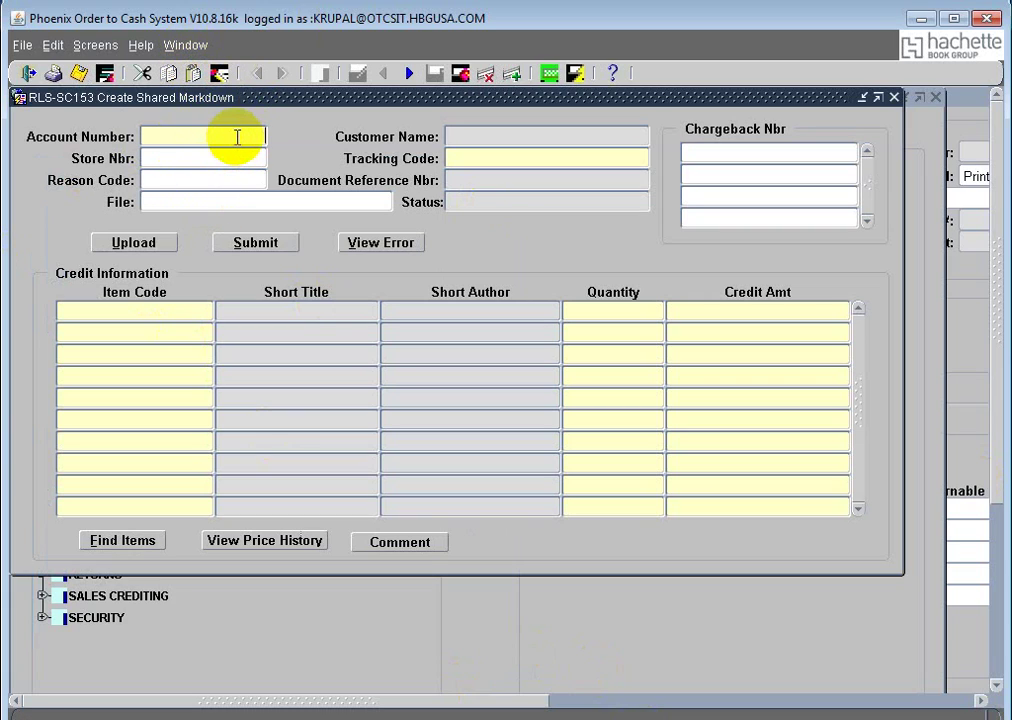
text(14900124)
key(Tab)
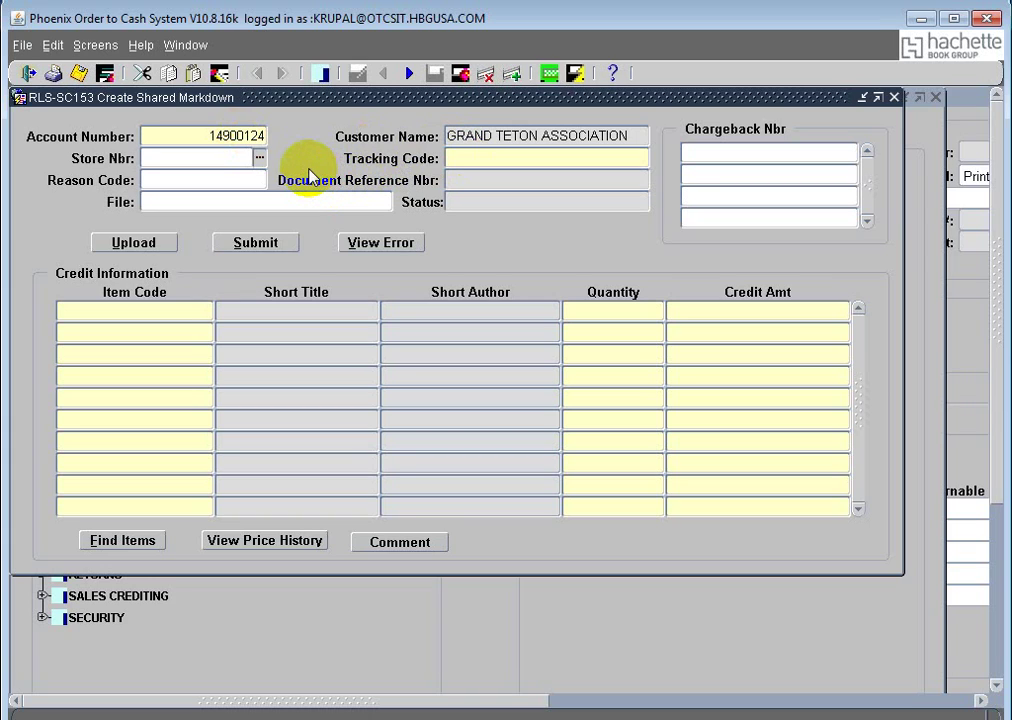
Step: Back on the Create Shared Markdown form, enter store number 0001
click(186, 45)
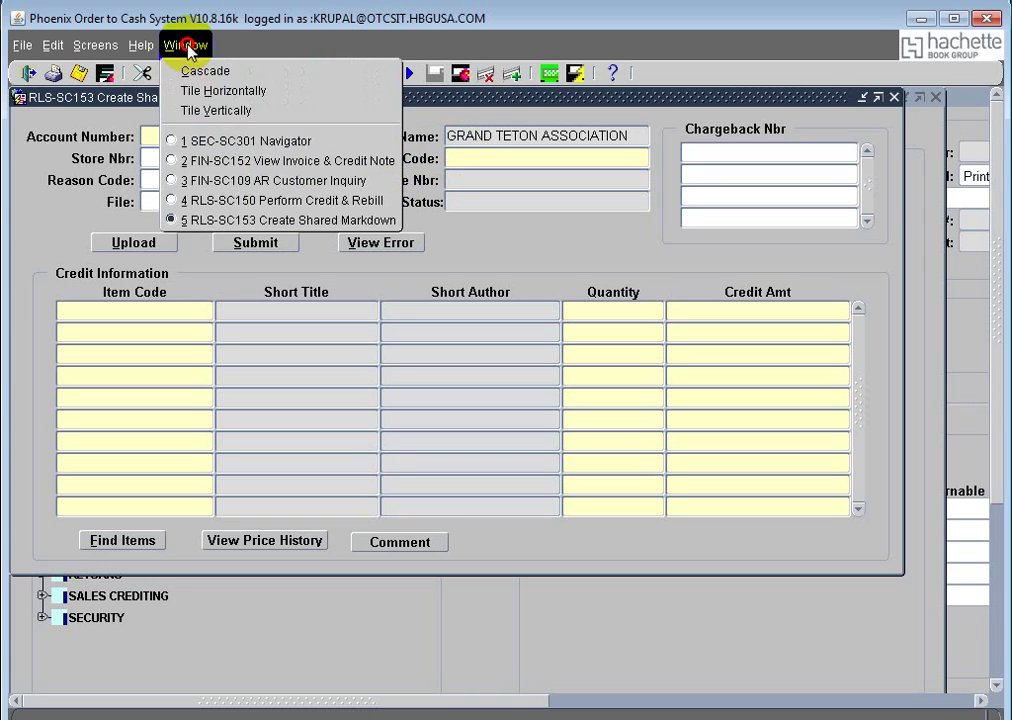
click(232, 143)
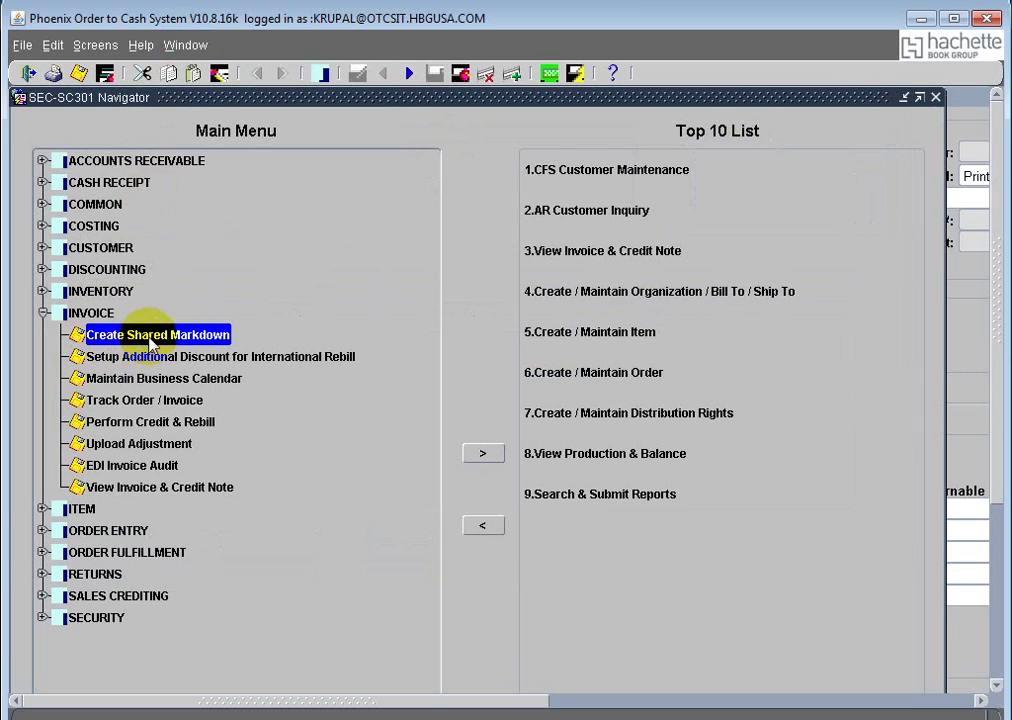
click(183, 45)
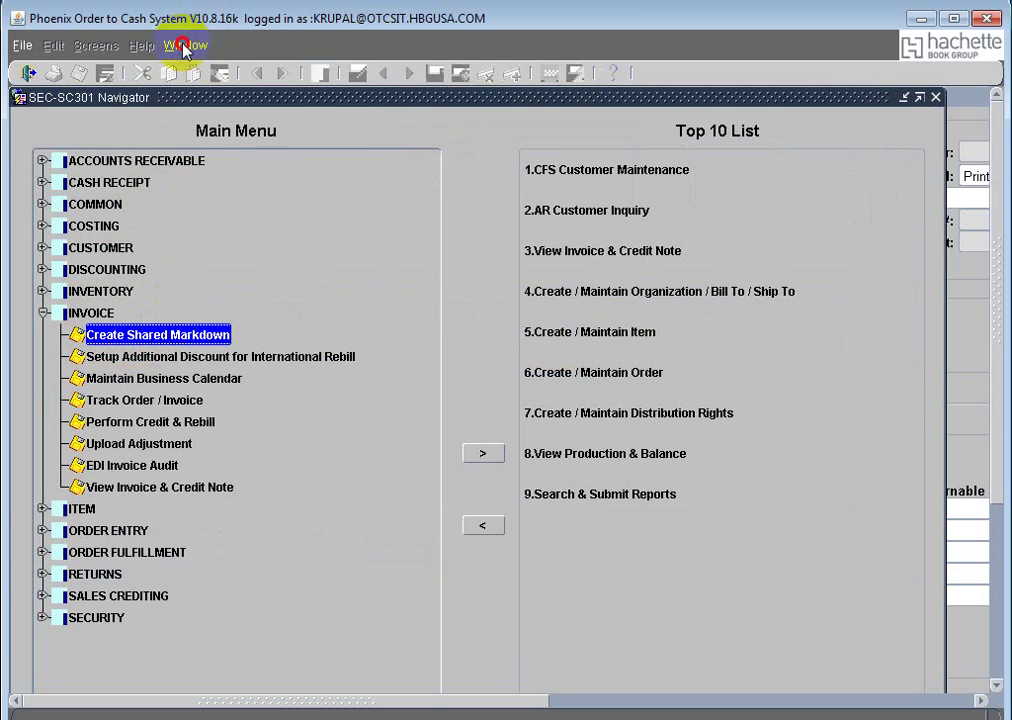
click(292, 220)
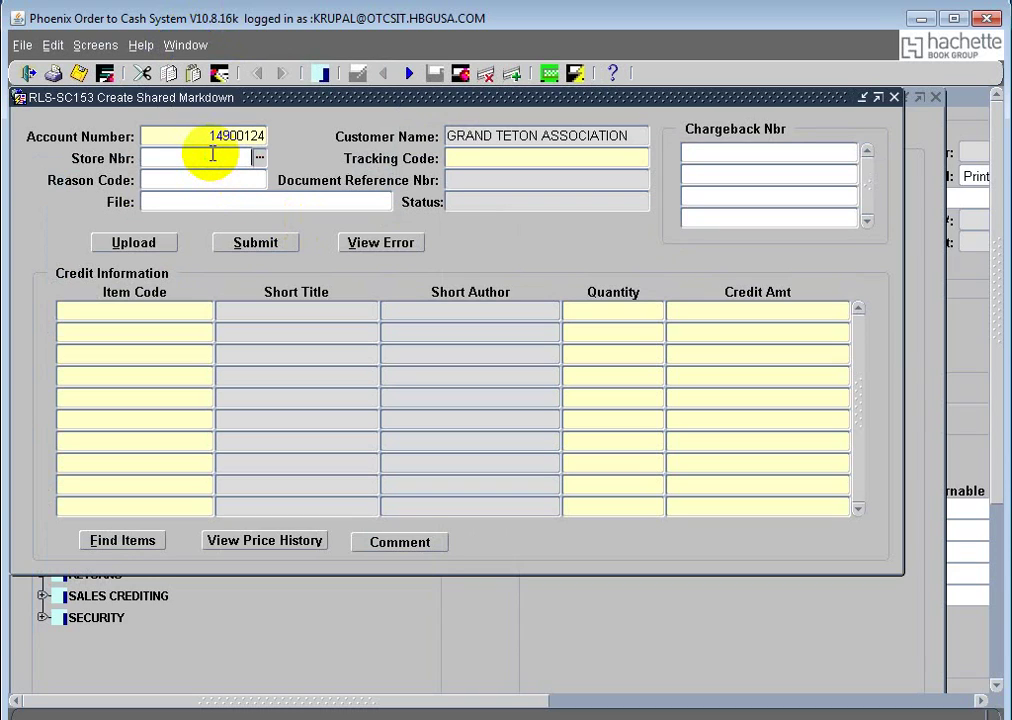
text(001)
key(BackSpace)
key(BackSpace)
text(001)
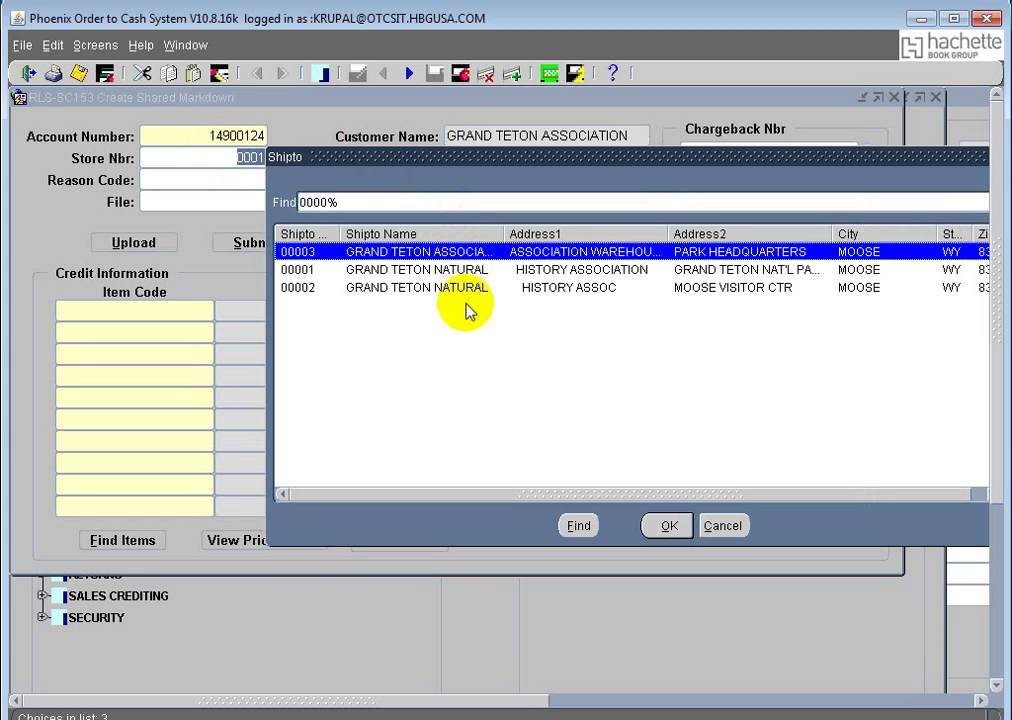
Step: Set the store to ship-to 00001 and the tracking code to TACCT
click(339, 271)
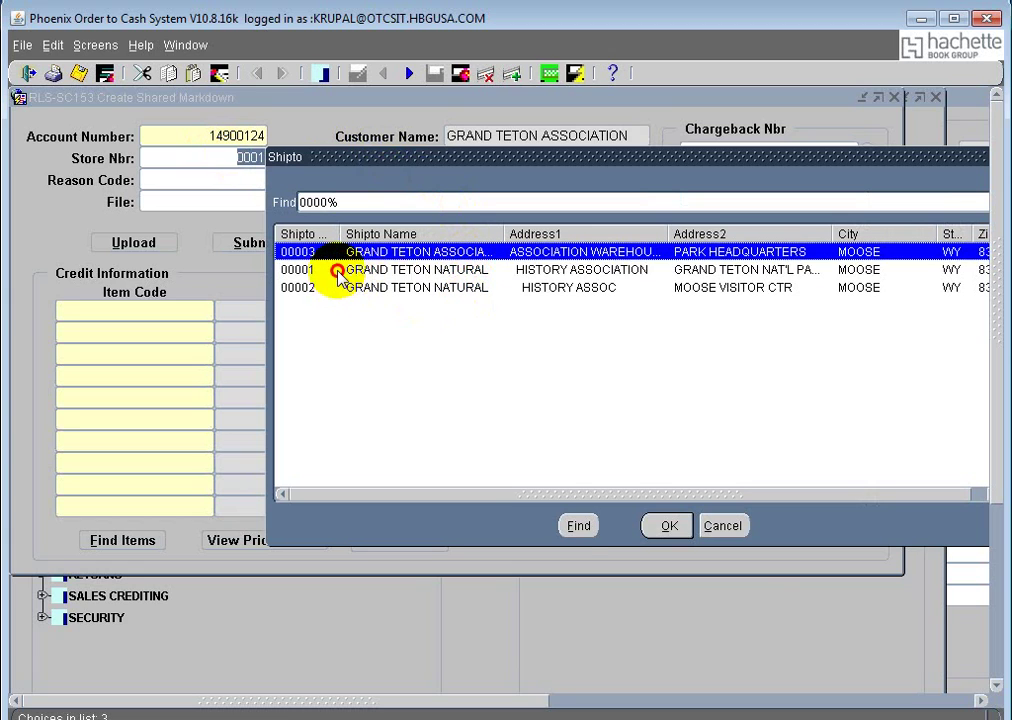
click(664, 527)
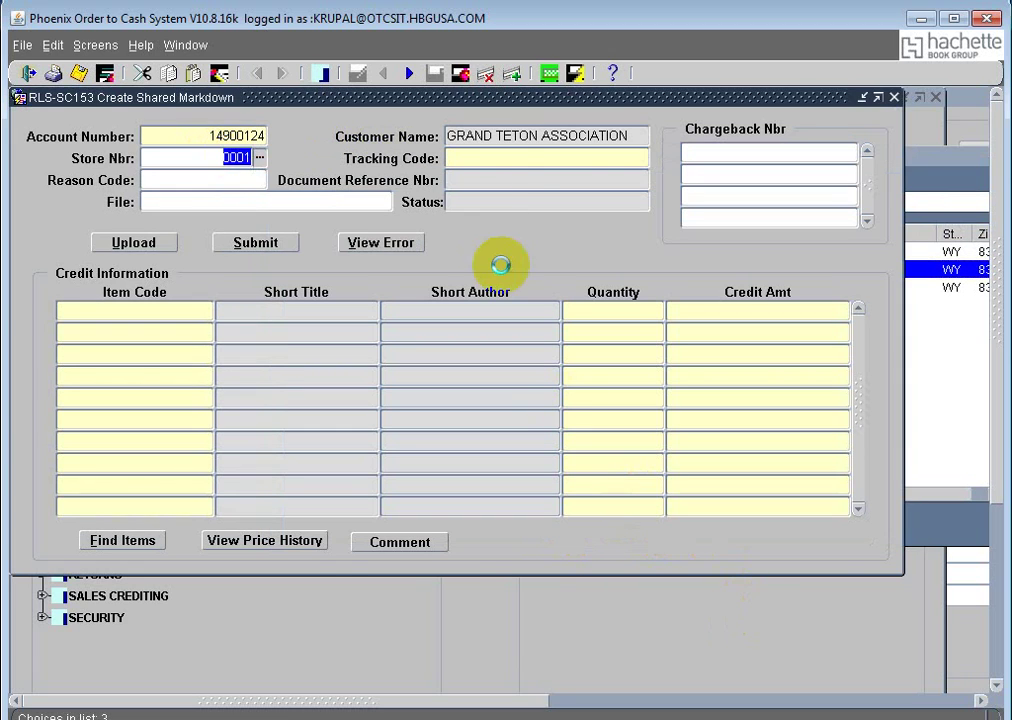
text(ta)
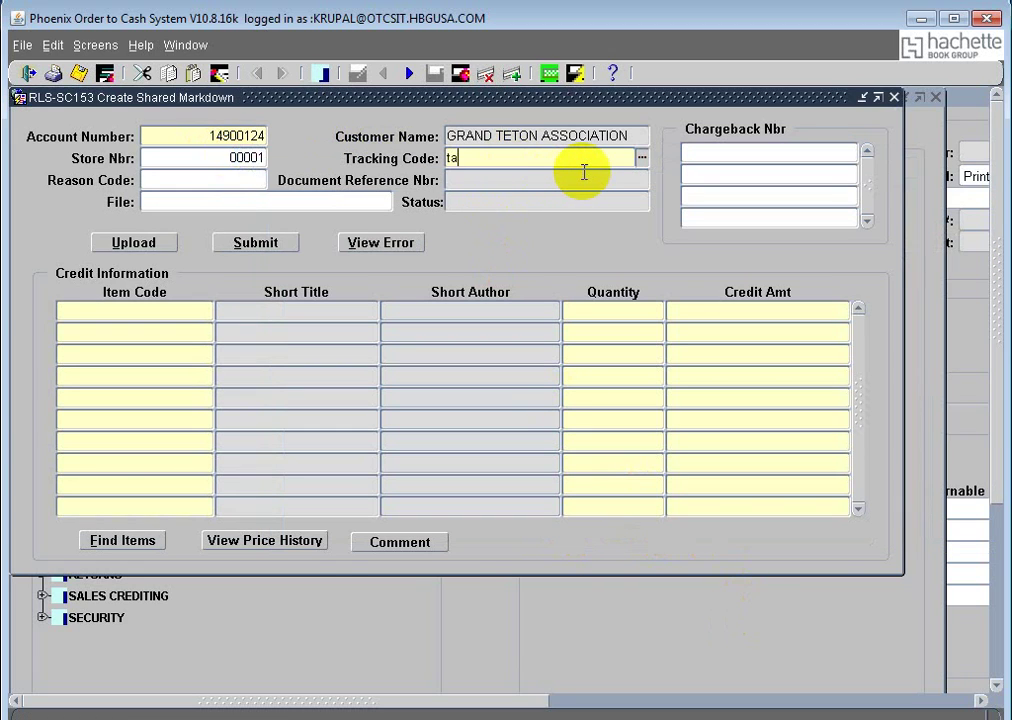
text(cct)
key(Tab)
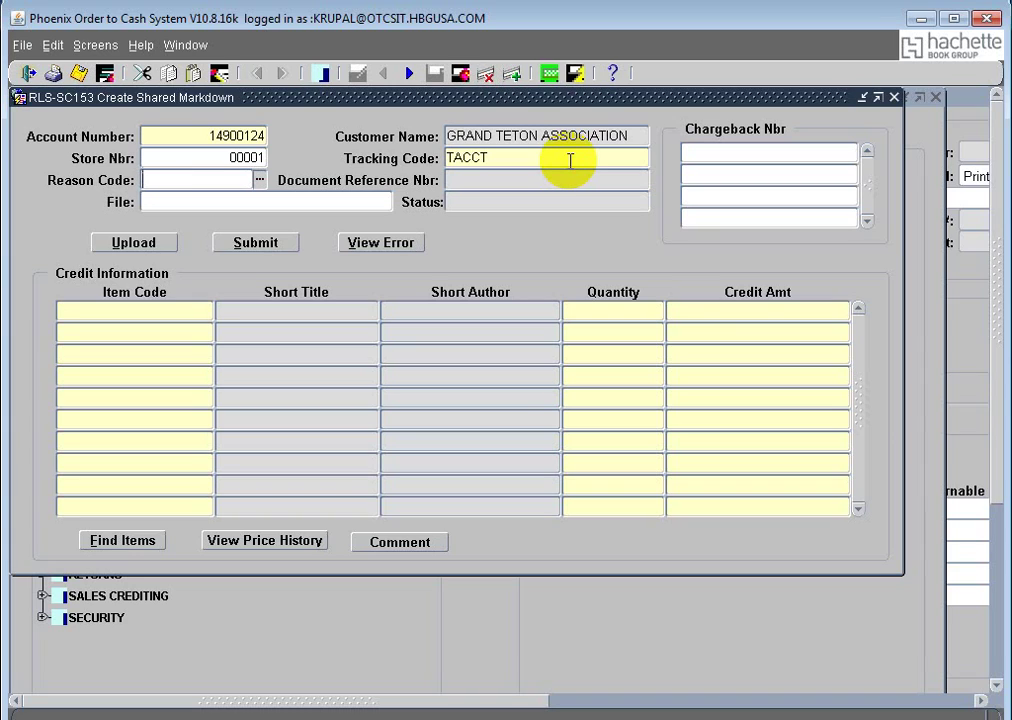
Step: Fill in the chargeback number in the first Chargeback Nbr box
click(738, 153)
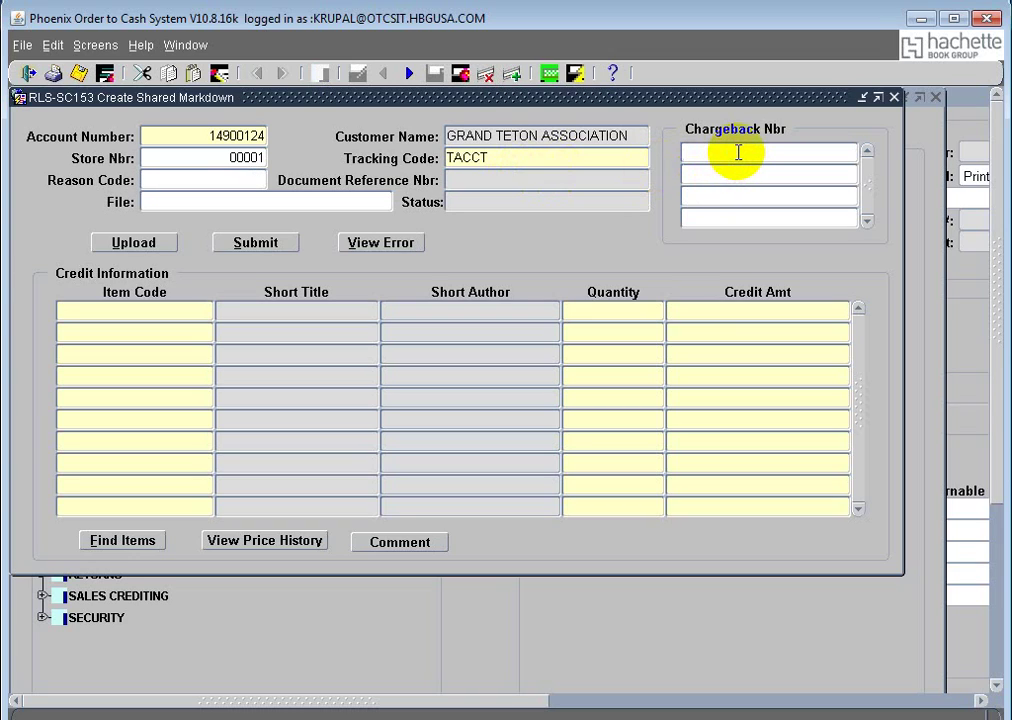
text(sharedmarkdown45678)
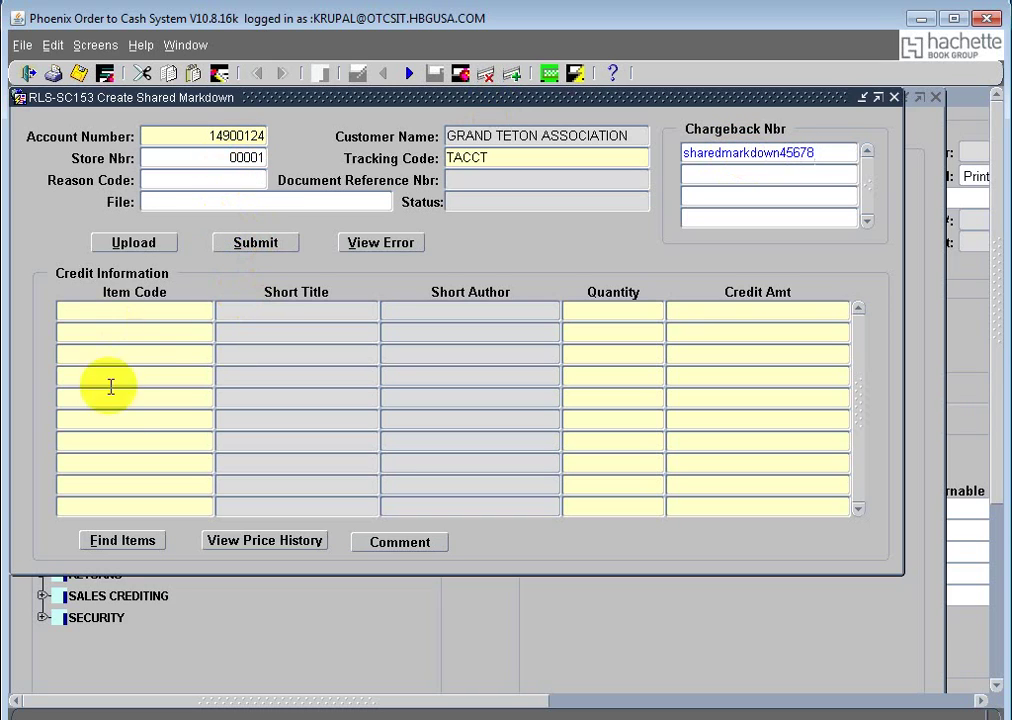
click(193, 306)
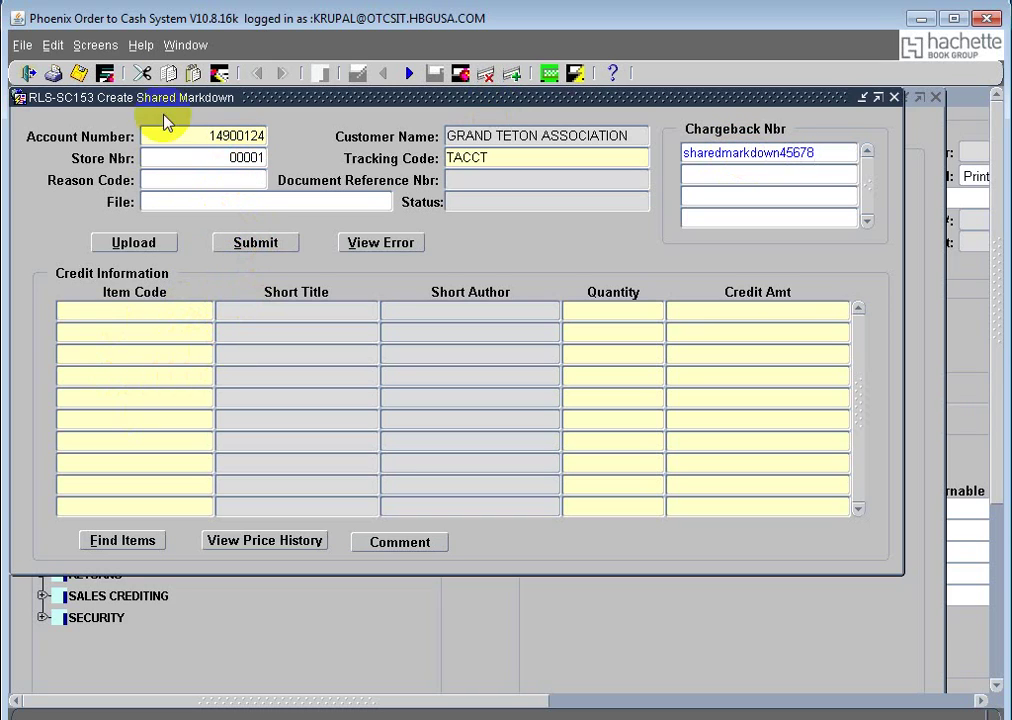
click(187, 45)
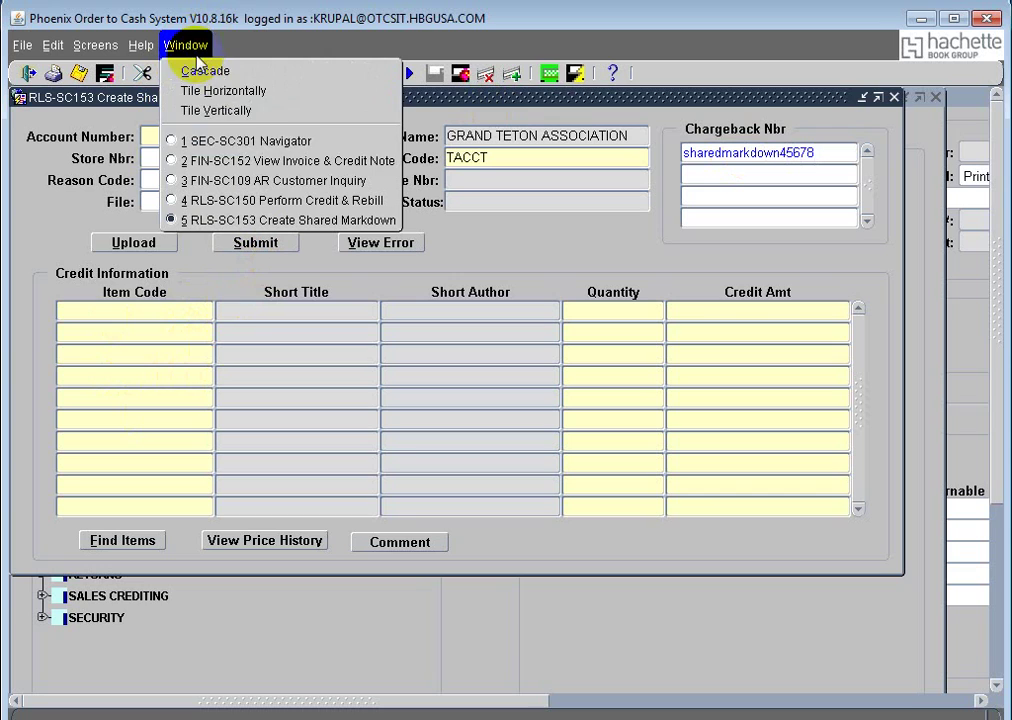
click(288, 160)
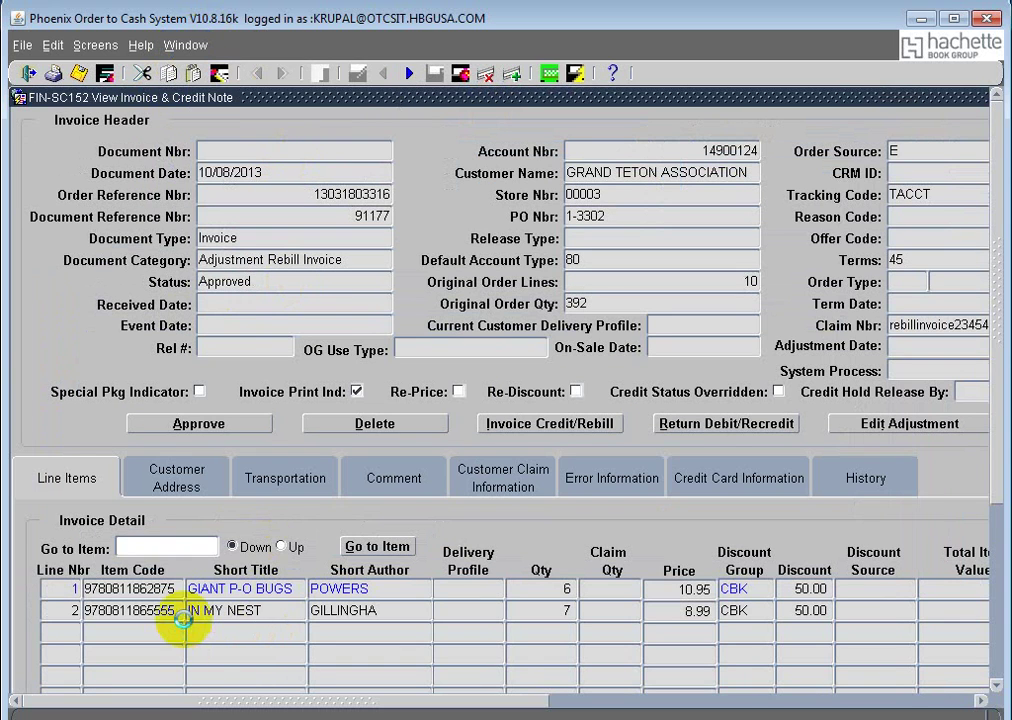
click(75, 610)
key(ctrl+c)
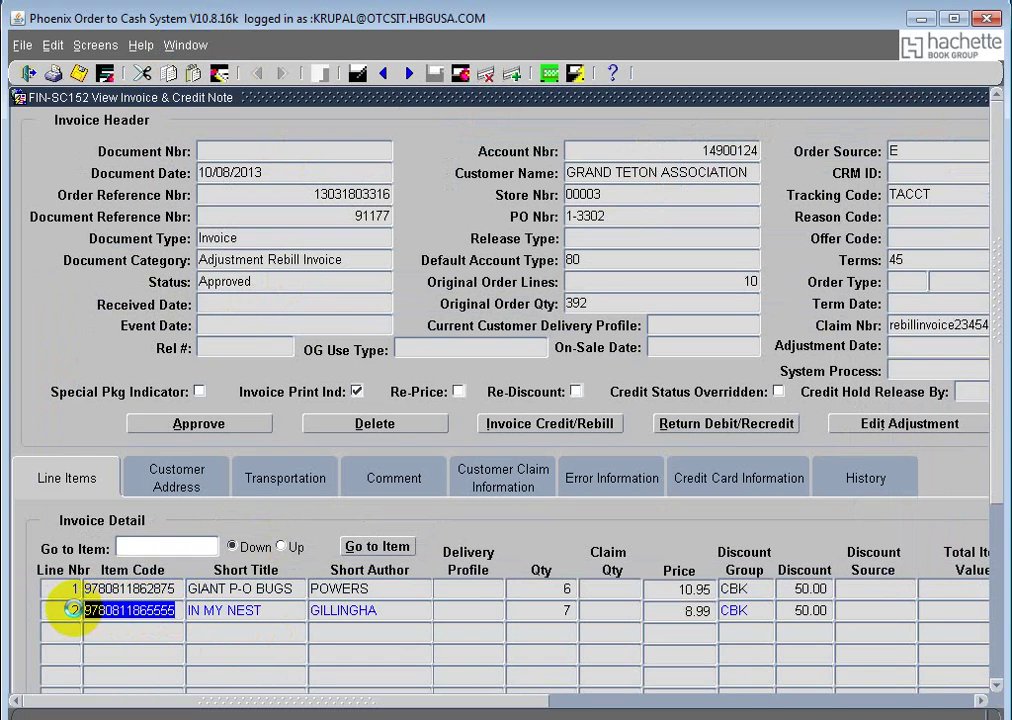
click(185, 46)
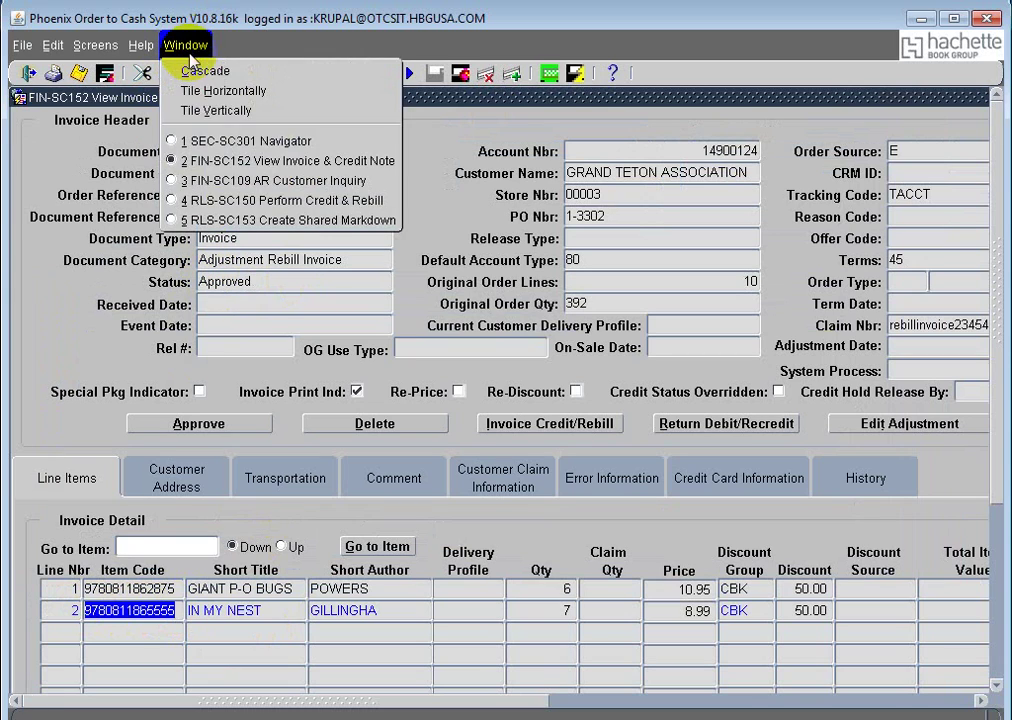
click(275, 218)
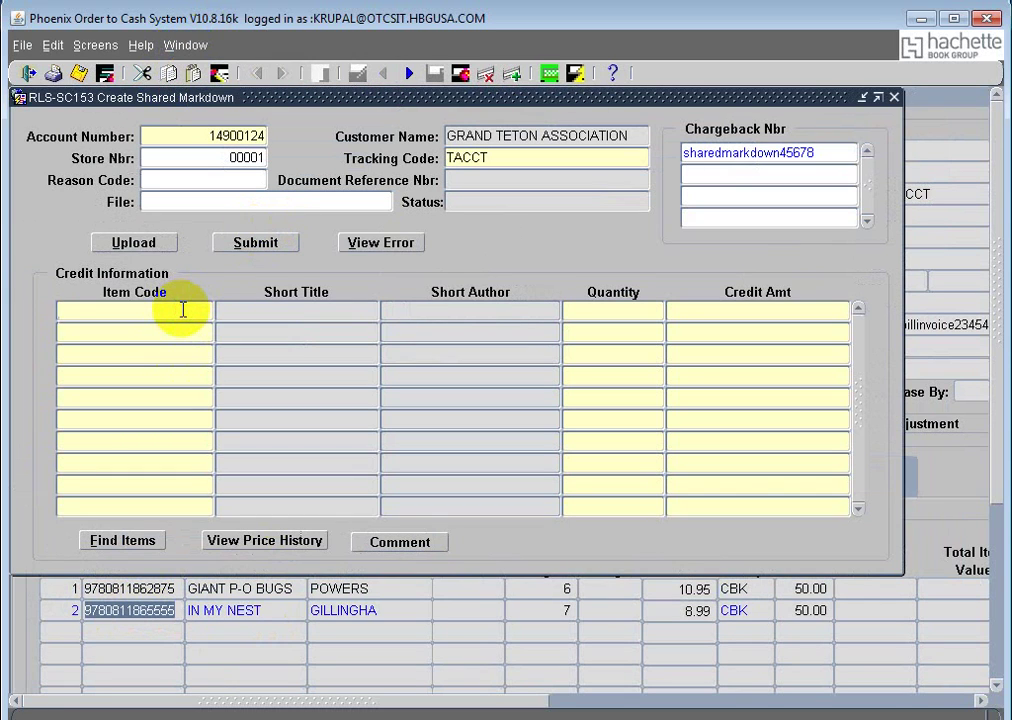
key(ctrl+v)
key(Tab)
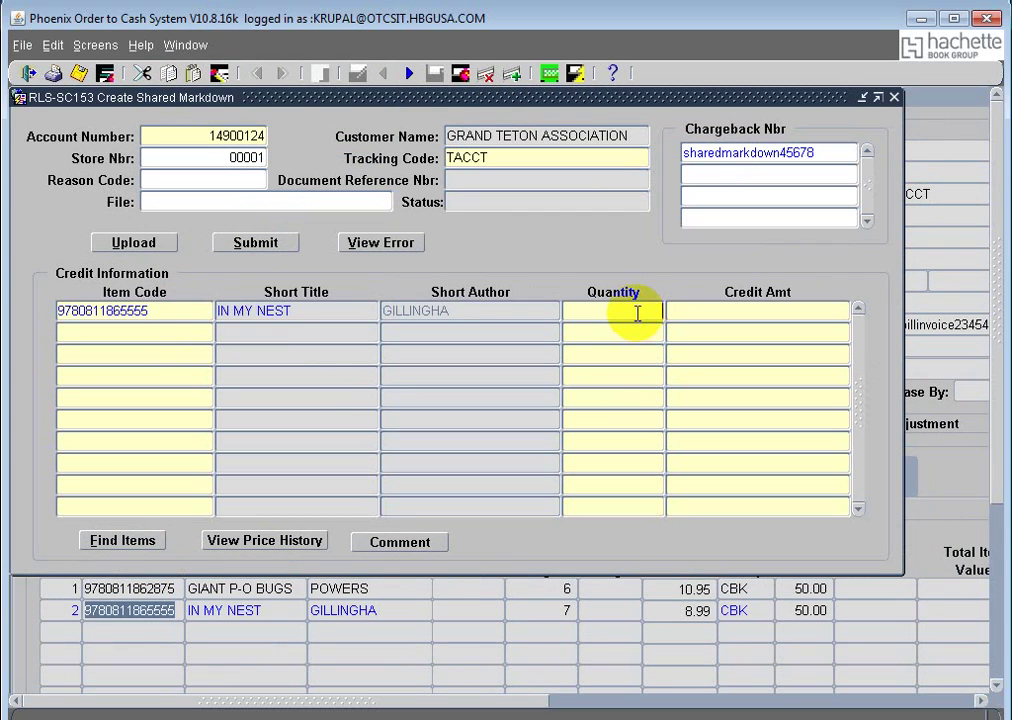
Step: Enter quantity 5 and credit amount 8.99 on the first credit line, then reselect its item code
text(5)
click(705, 318)
text(8.99)
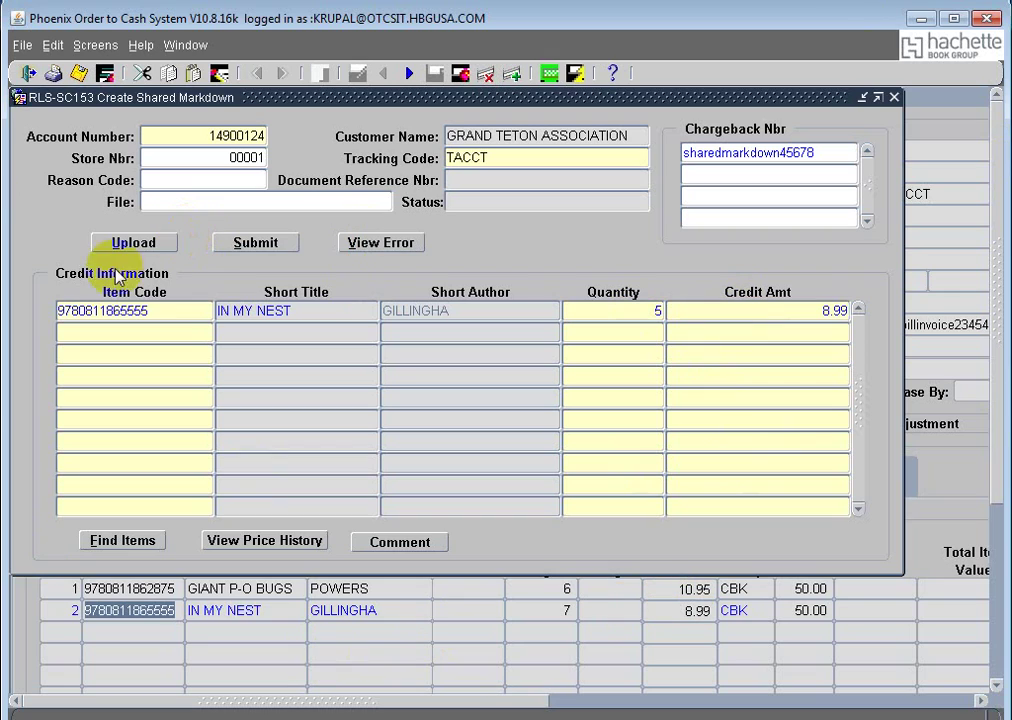
click(171, 309)
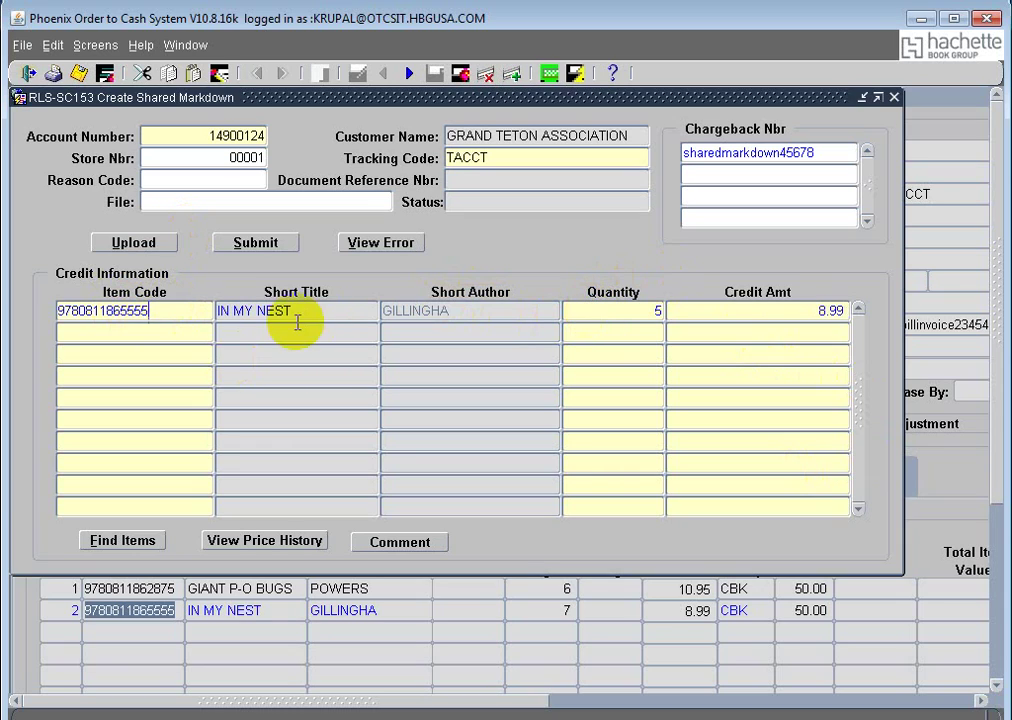
drag(152, 310, 63, 309)
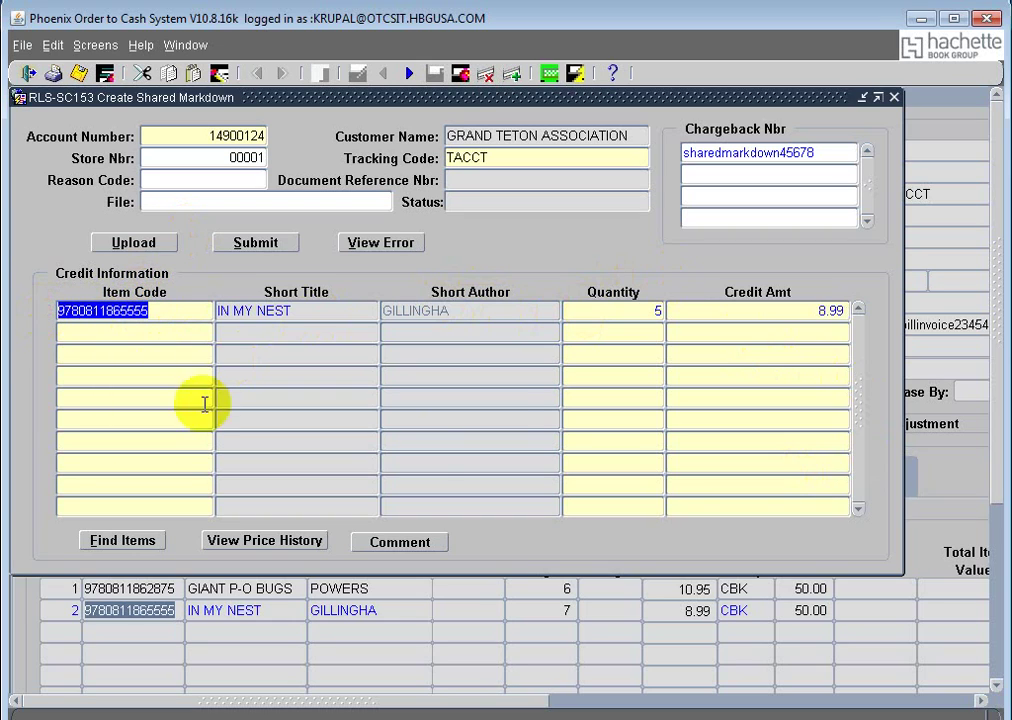
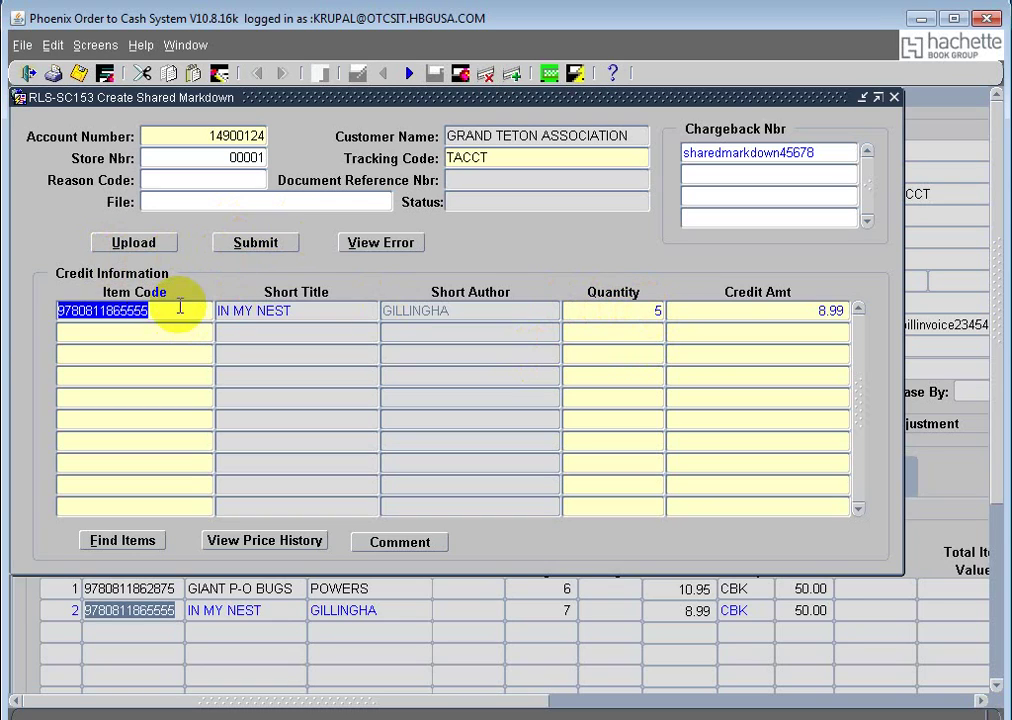
Step: Submit the shared markdown, creating document 91180, and select its reference number
click(264, 246)
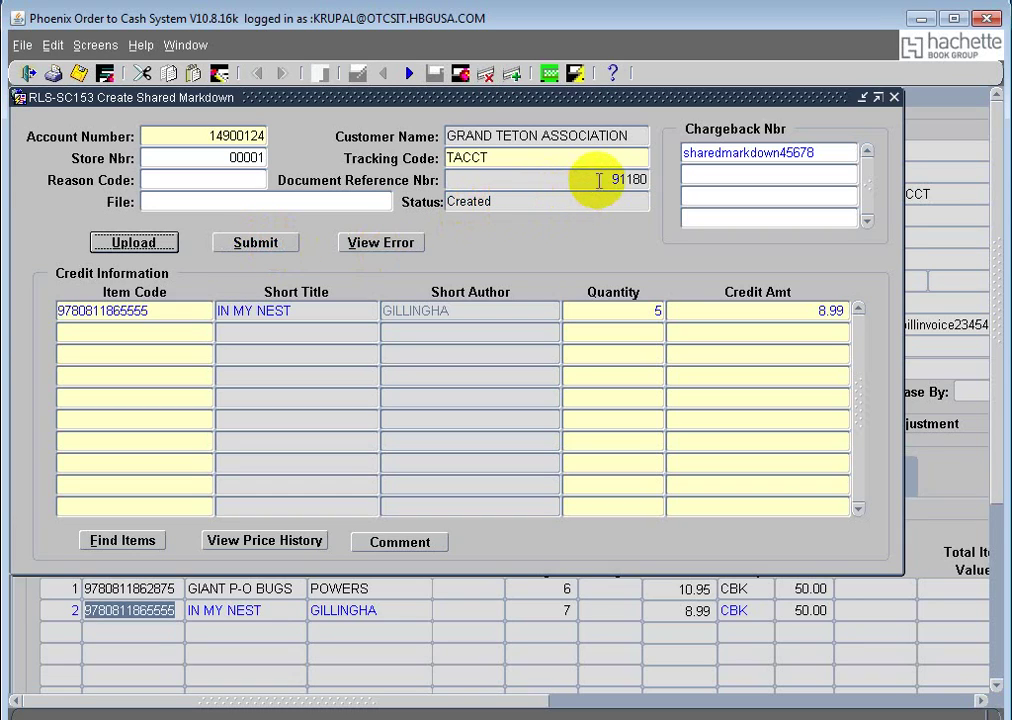
drag(610, 179, 669, 181)
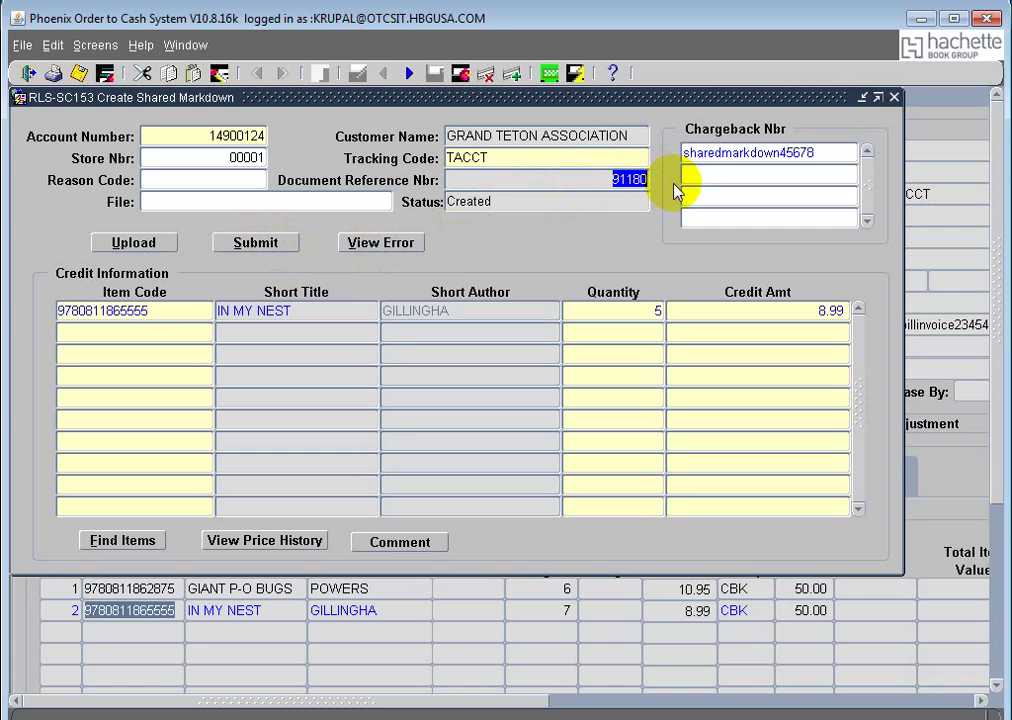
click(186, 45)
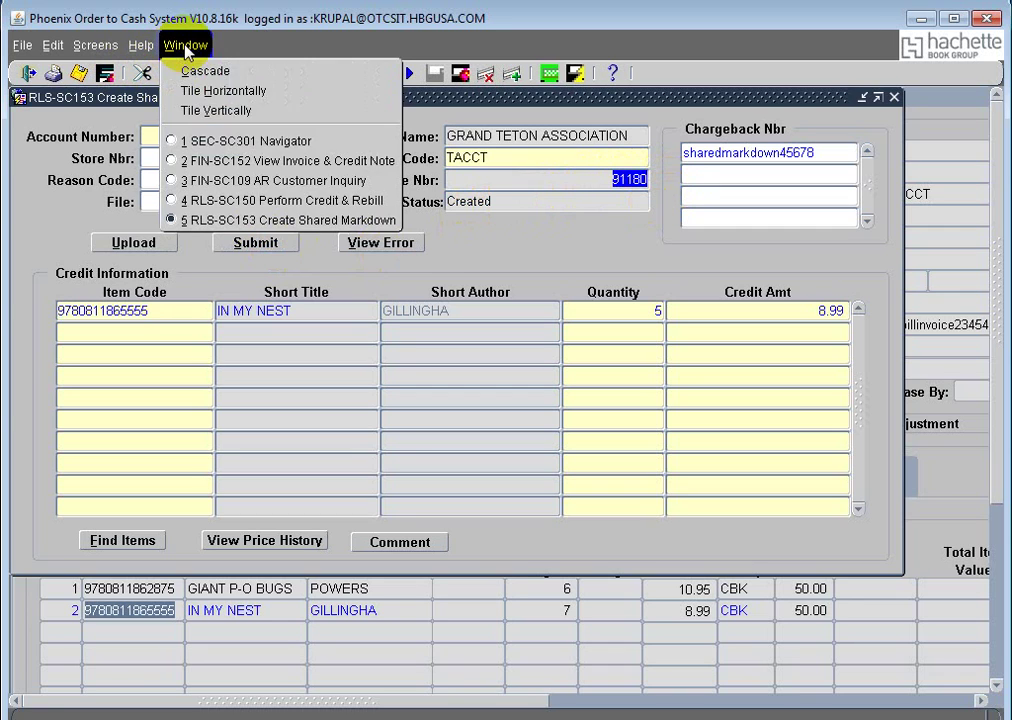
Step: Query document 91180 in View Invoice & Credit Note and move to its on-hold credit note
click(265, 159)
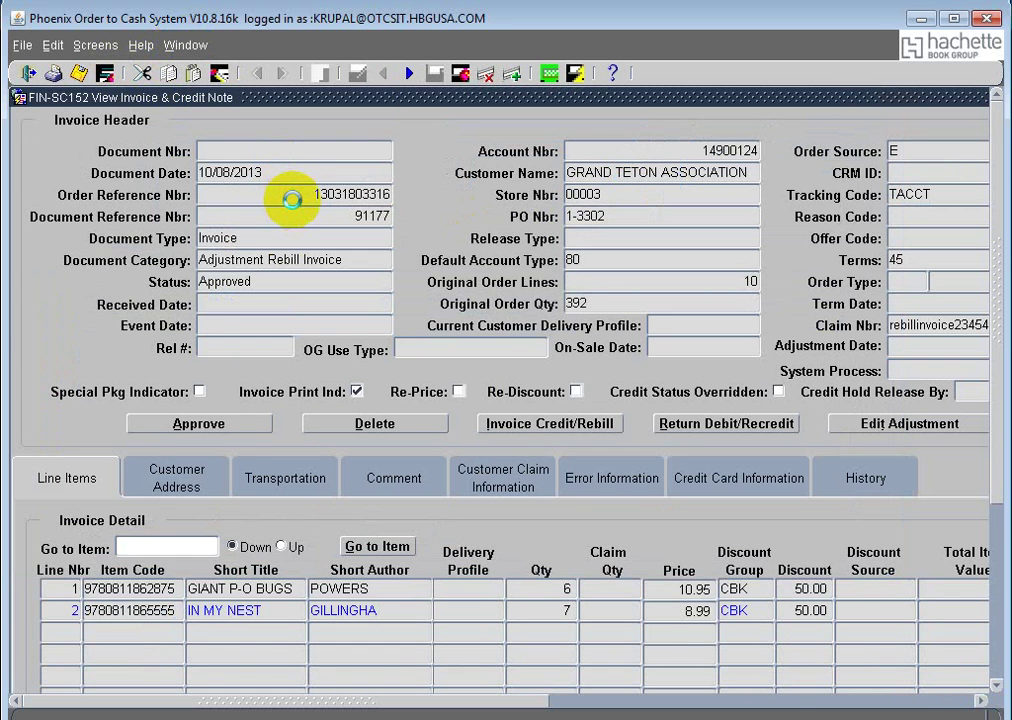
click(291, 200)
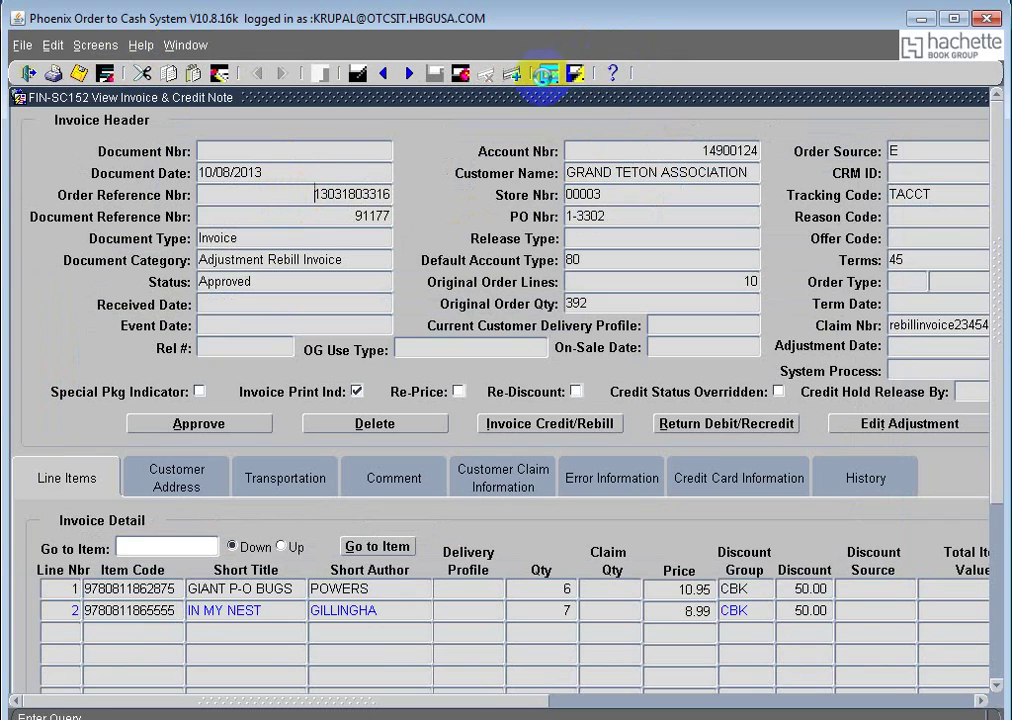
click(545, 75)
click(316, 214)
text(91180)
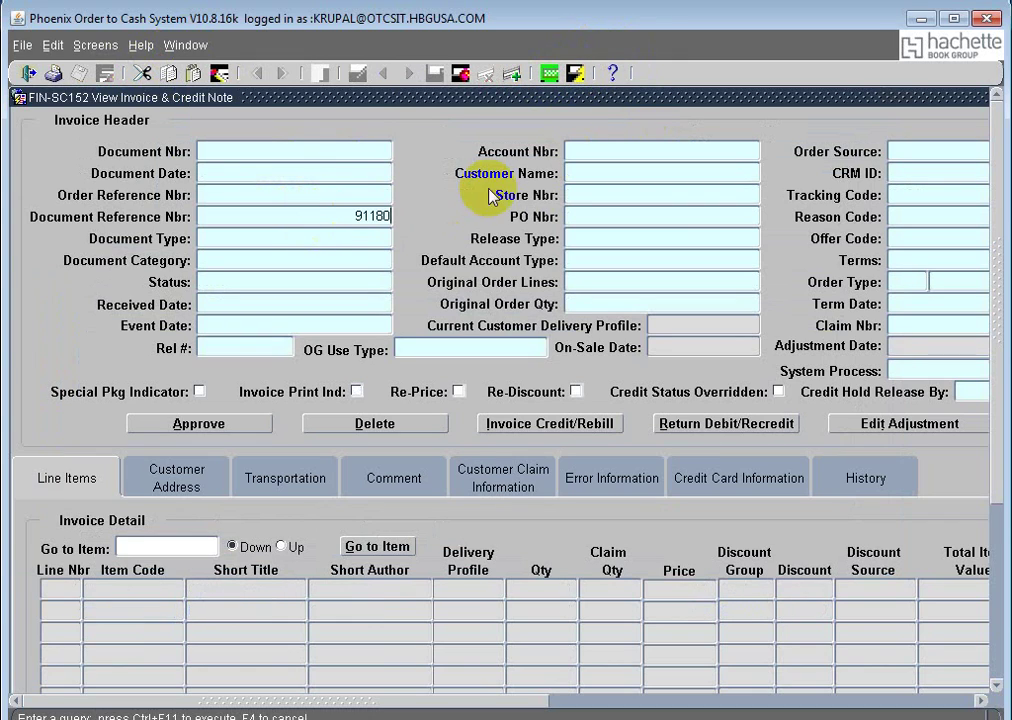
click(576, 73)
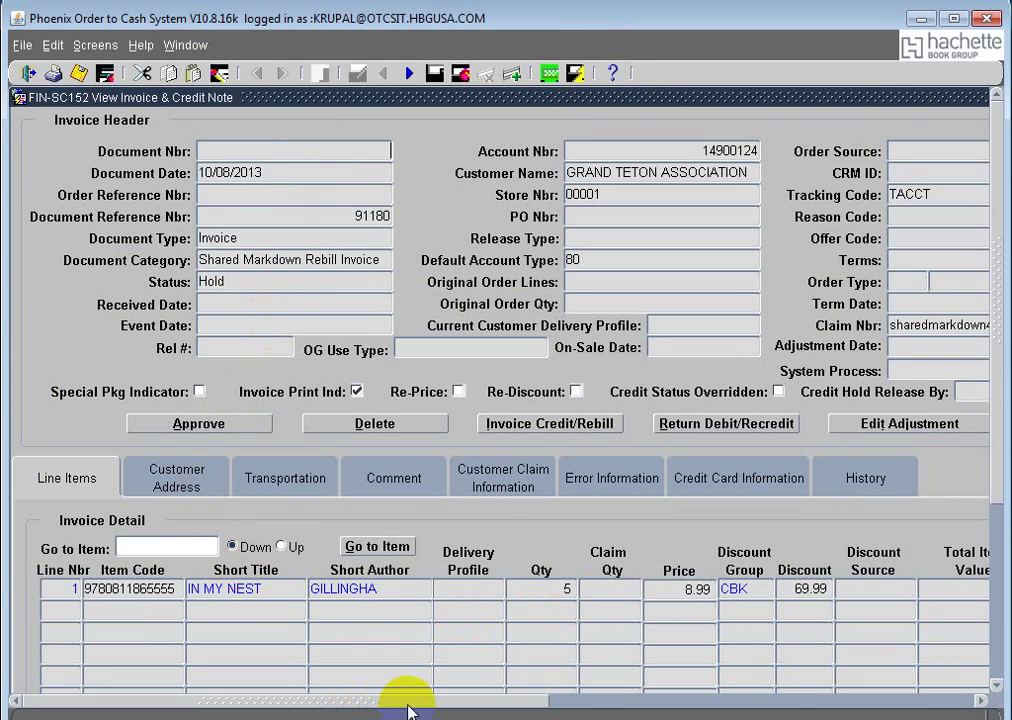
drag(413, 707, 457, 703)
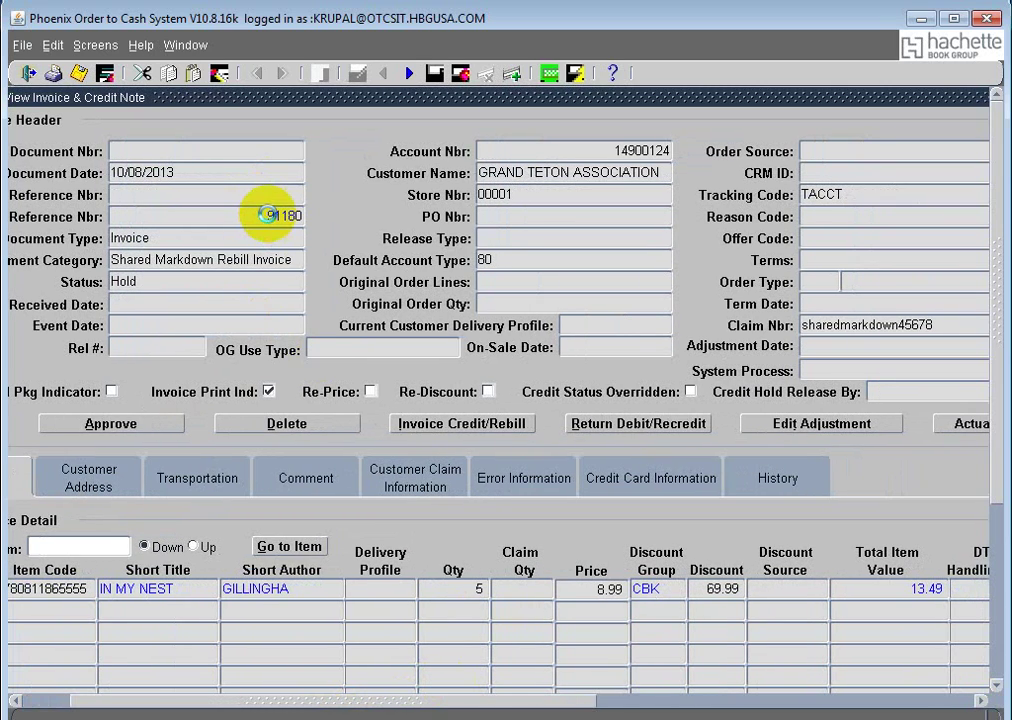
key(Down)
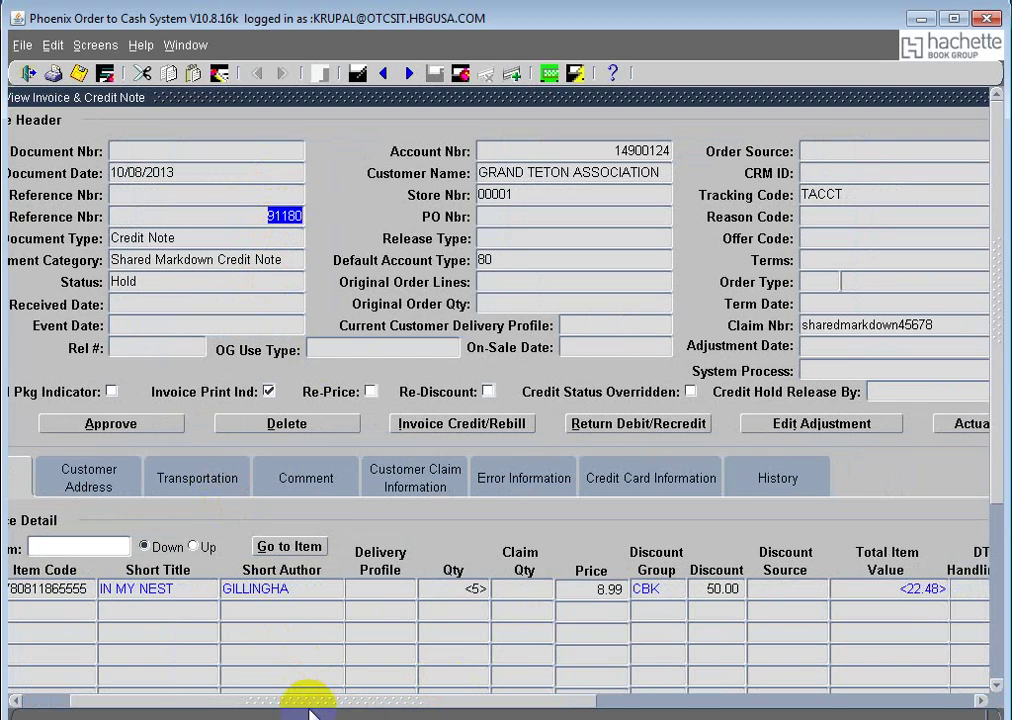
drag(339, 704, 9, 684)
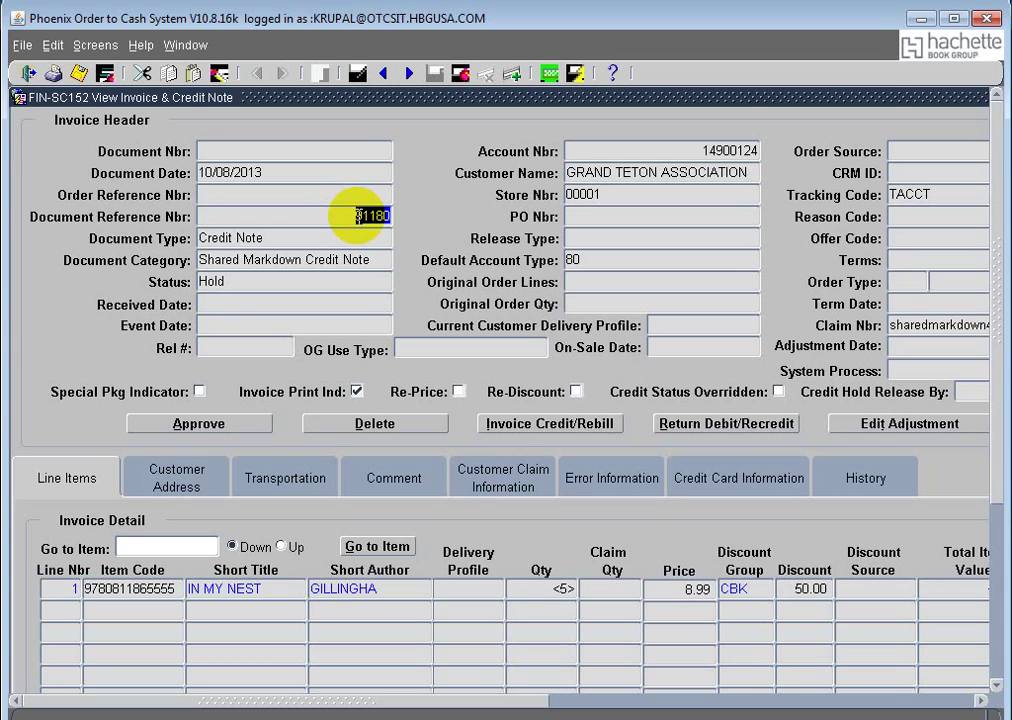
Step: Approve credit note 91180, then query document 91180 again
click(210, 430)
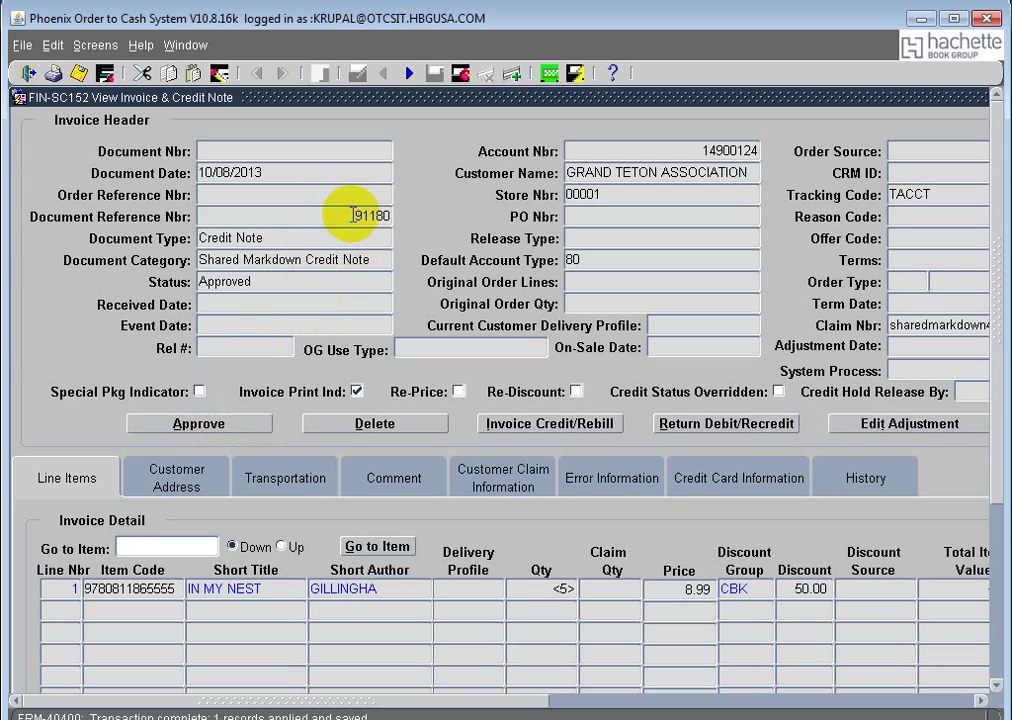
key(Down)
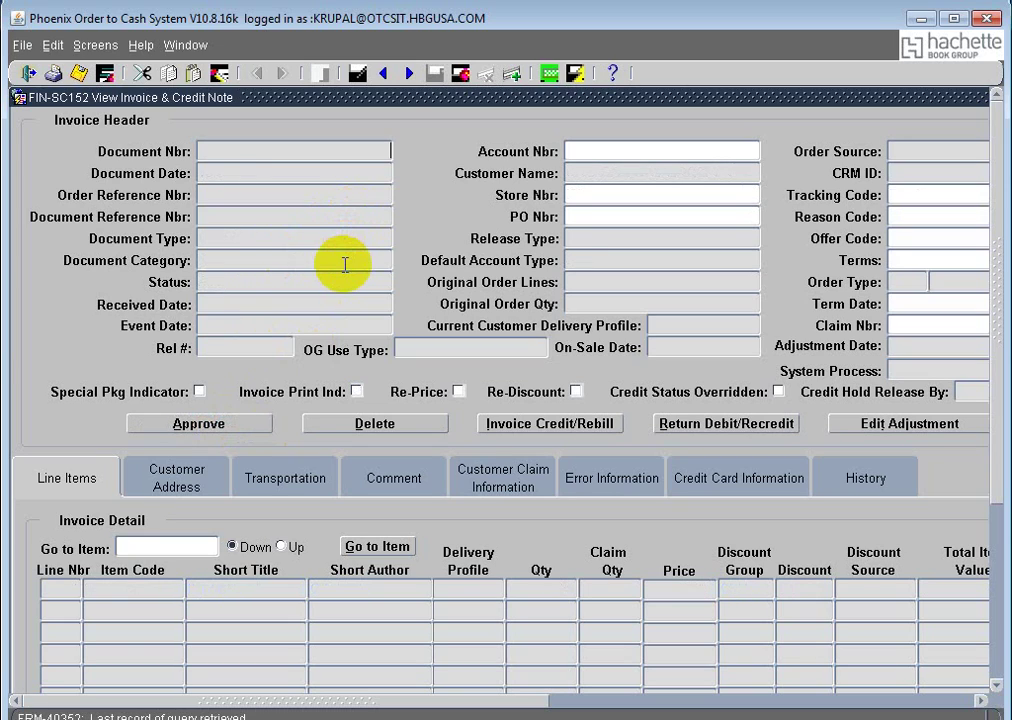
click(486, 74)
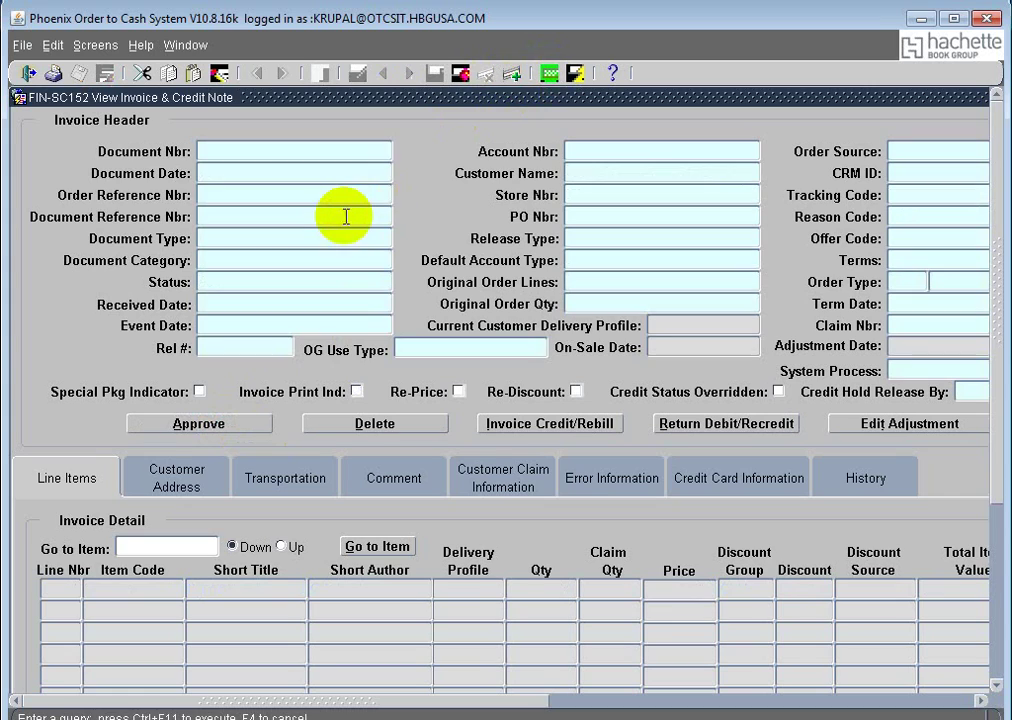
click(346, 212)
text(91180)
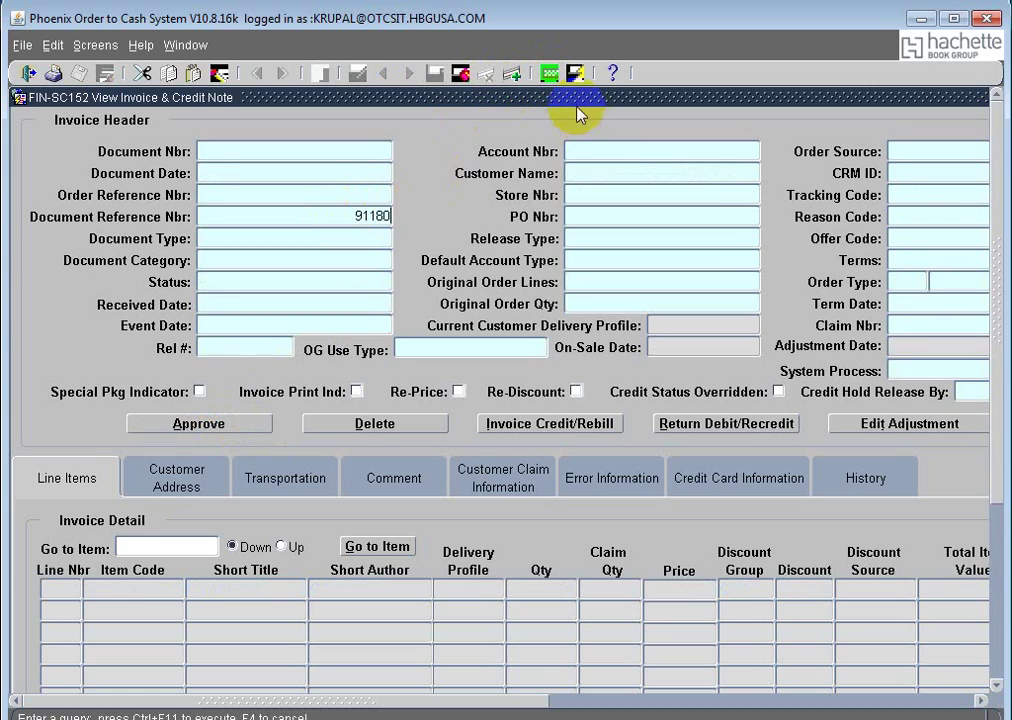
click(460, 73)
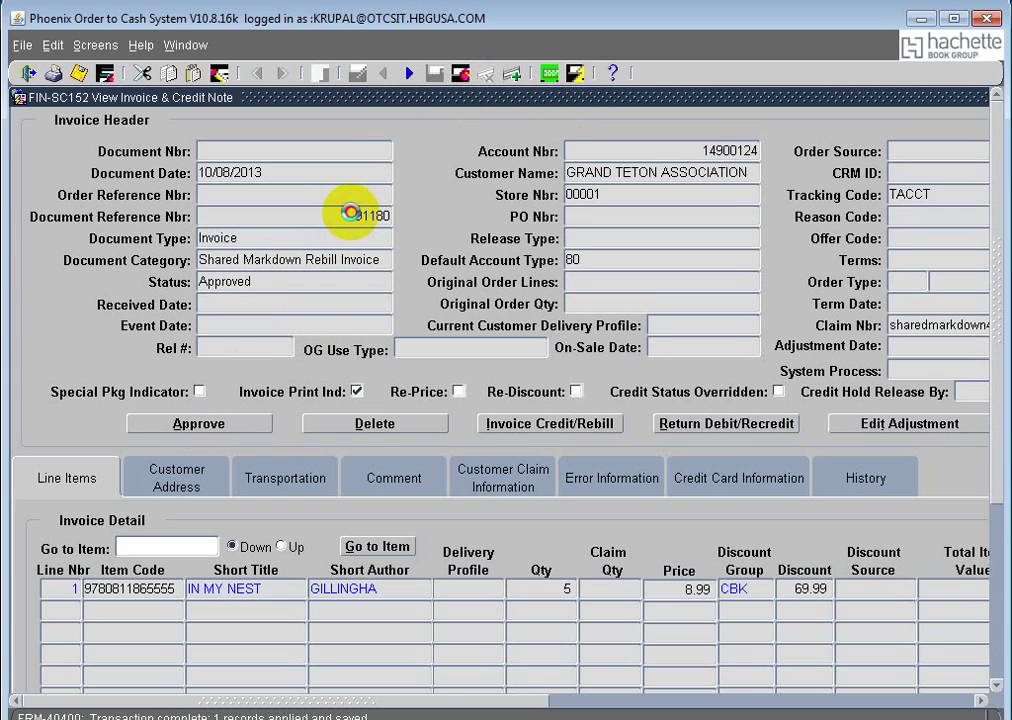
Step: Copy 91180 and rerun the query to confirm the credit note and rebill invoice show Approved
drag(350, 213, 415, 207)
key(ctrl+c)
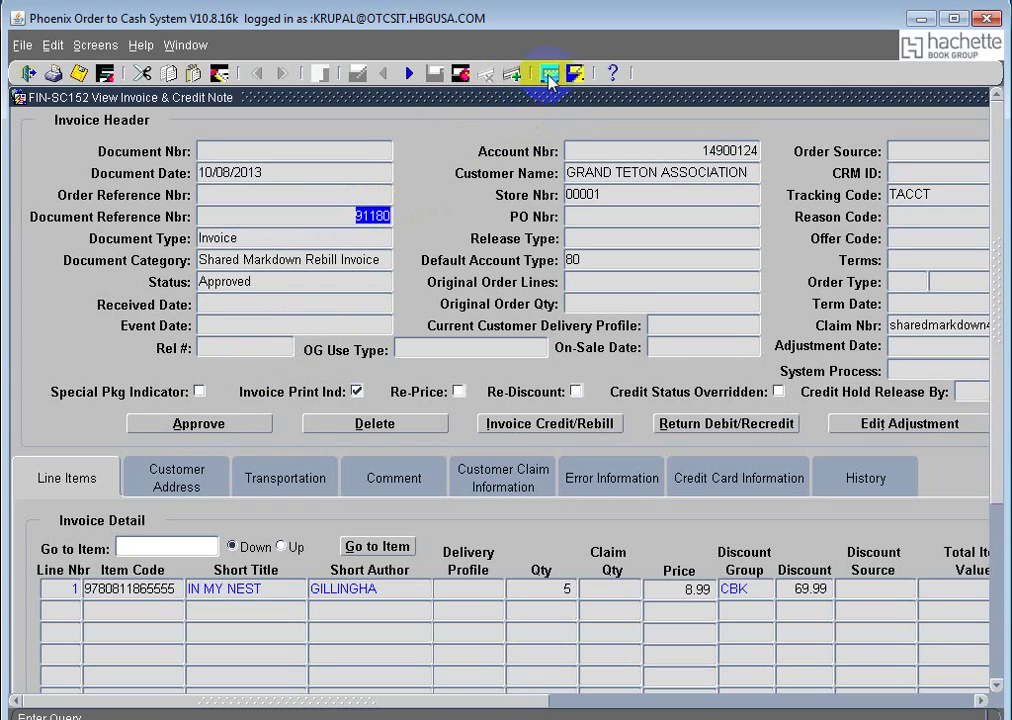
click(548, 73)
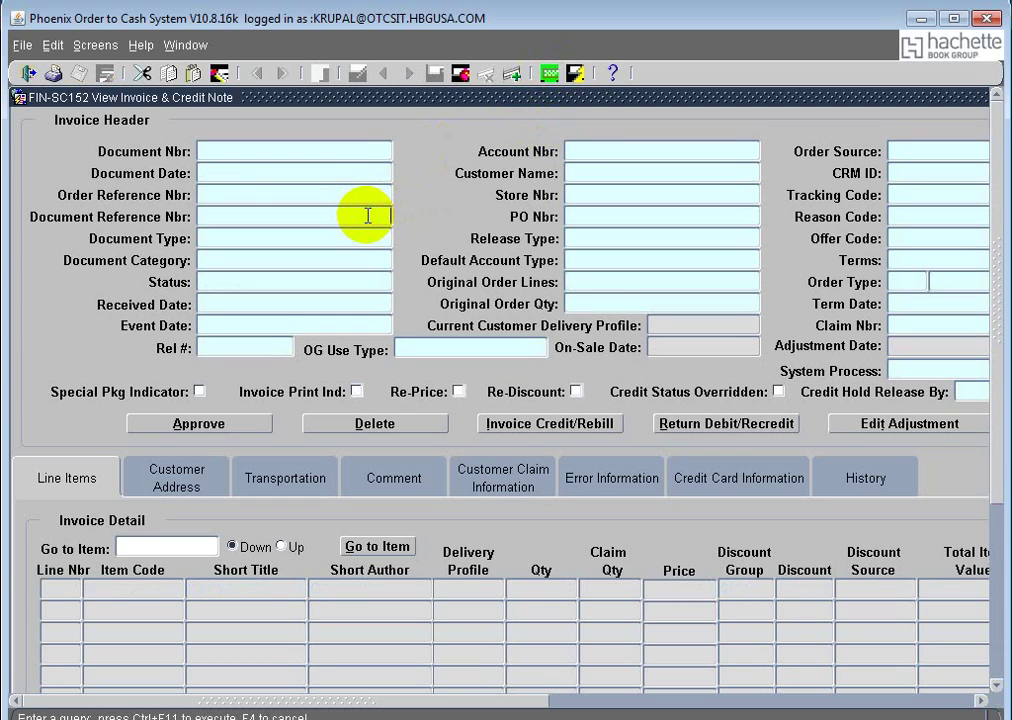
key(ctrl+v)
click(576, 73)
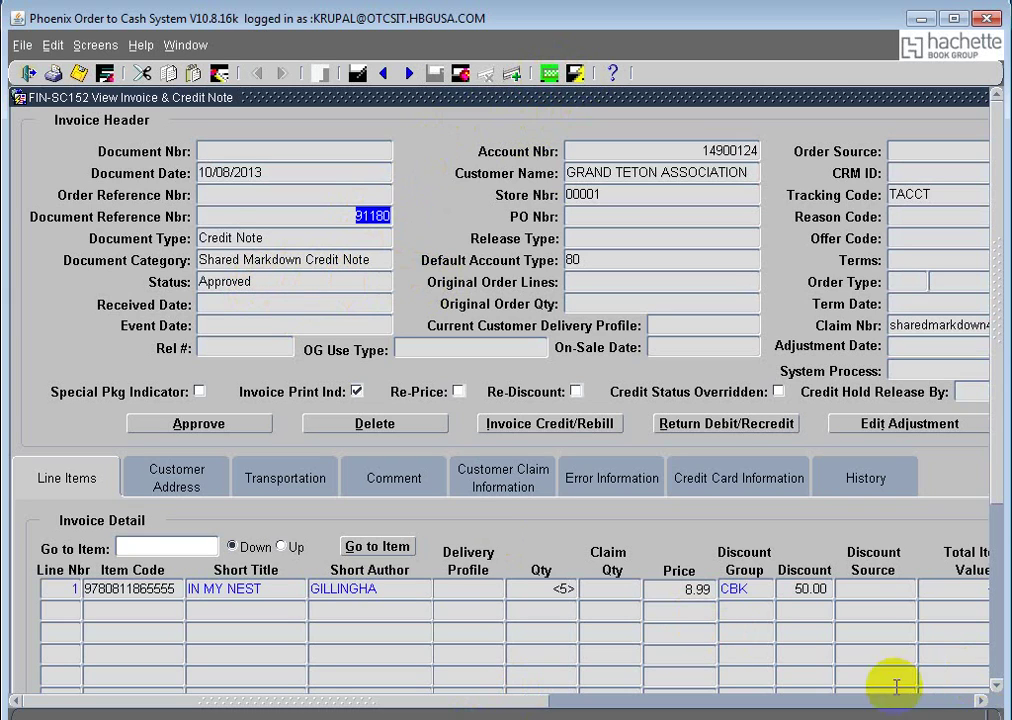
Step: Paste reference 91180 on a new line under SharedMarkdown in the Notepad notes
click(186, 45)
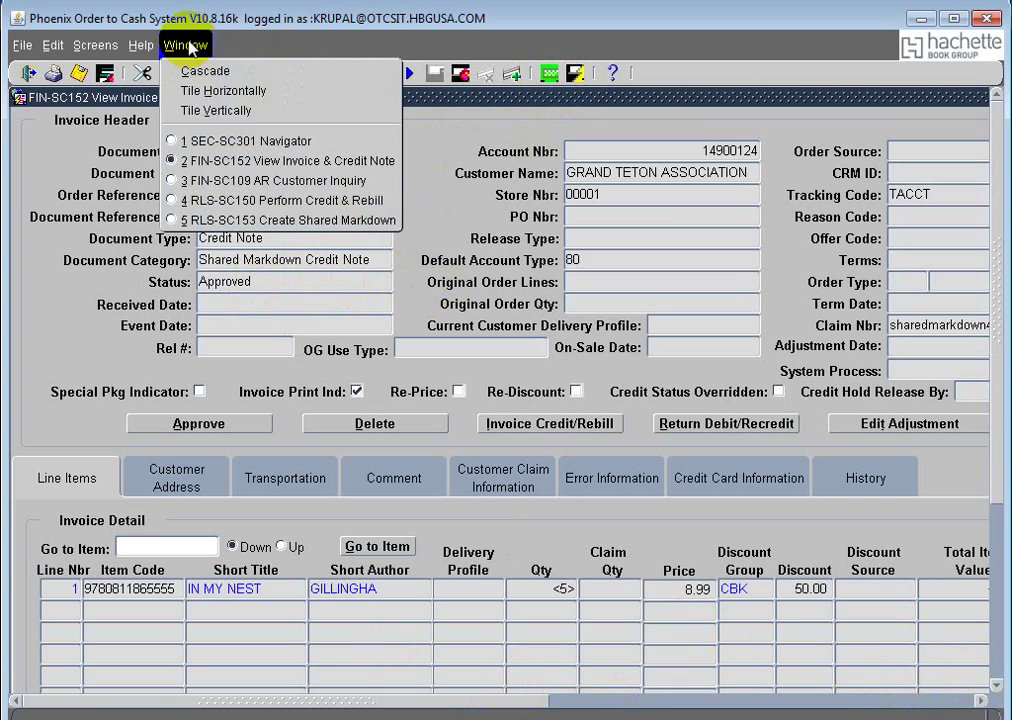
click(277, 222)
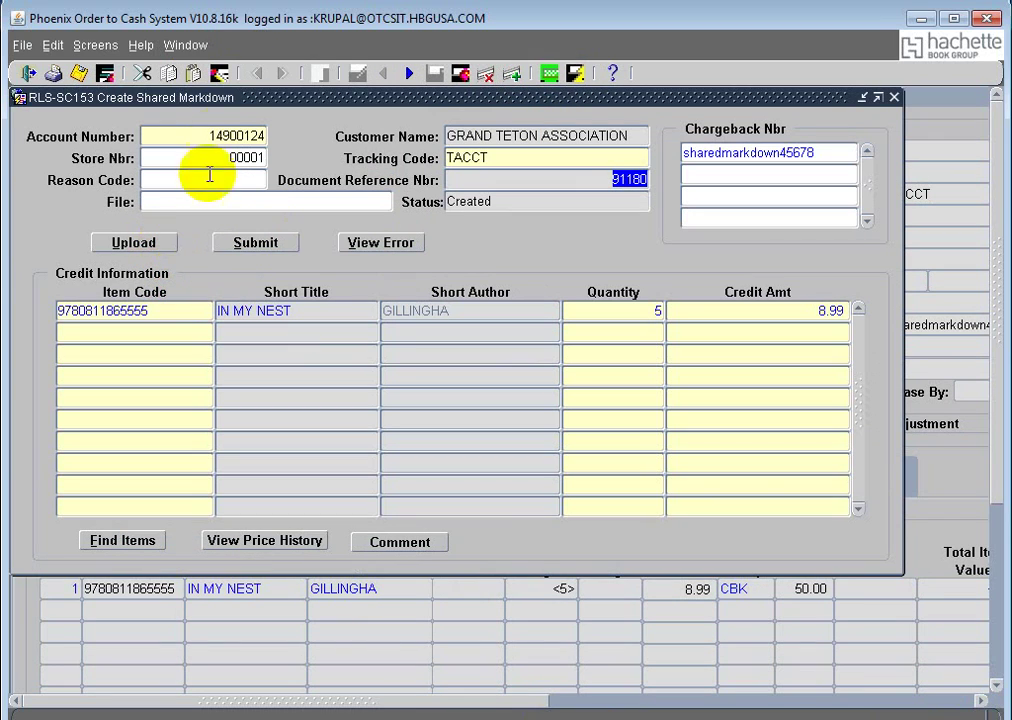
click(188, 45)
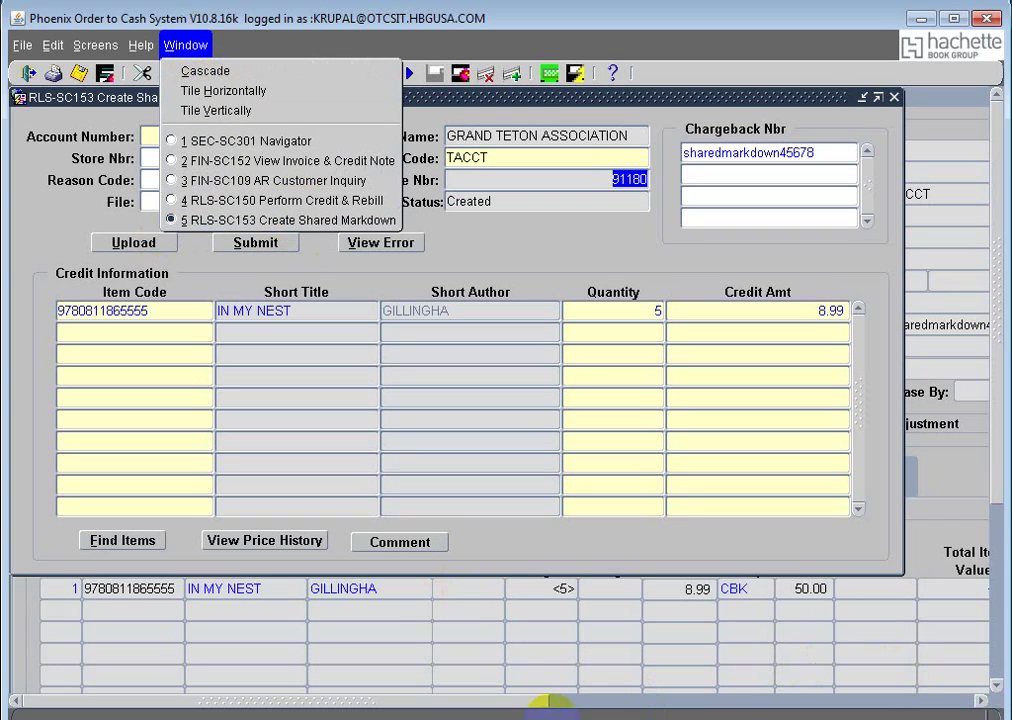
click(500, 718)
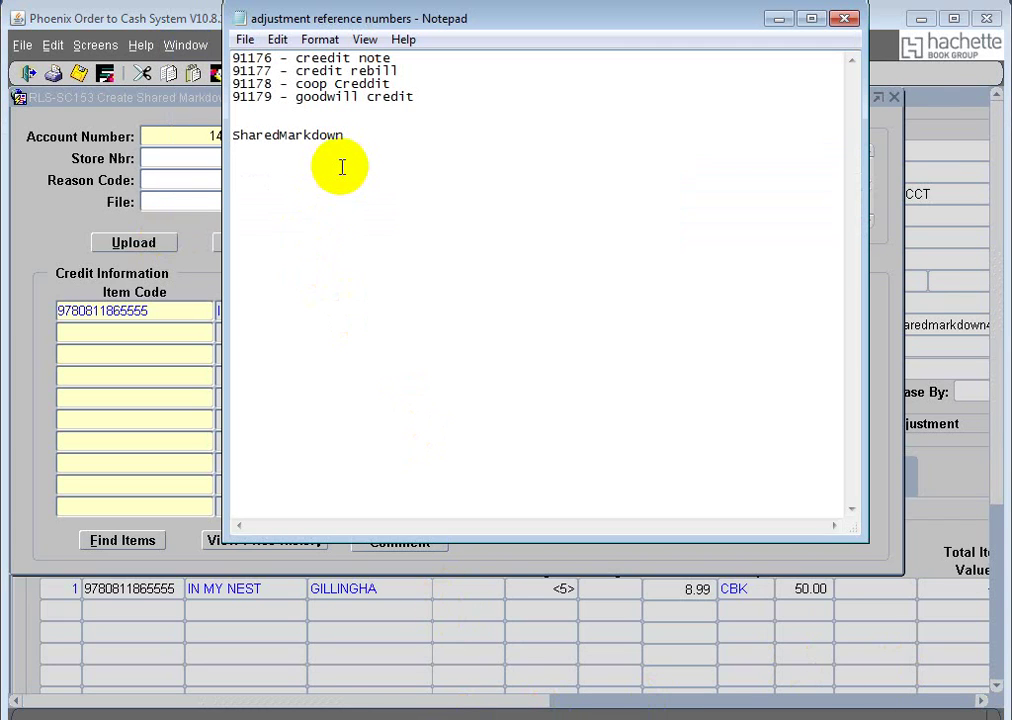
key(Return)
key(ctrl+v)
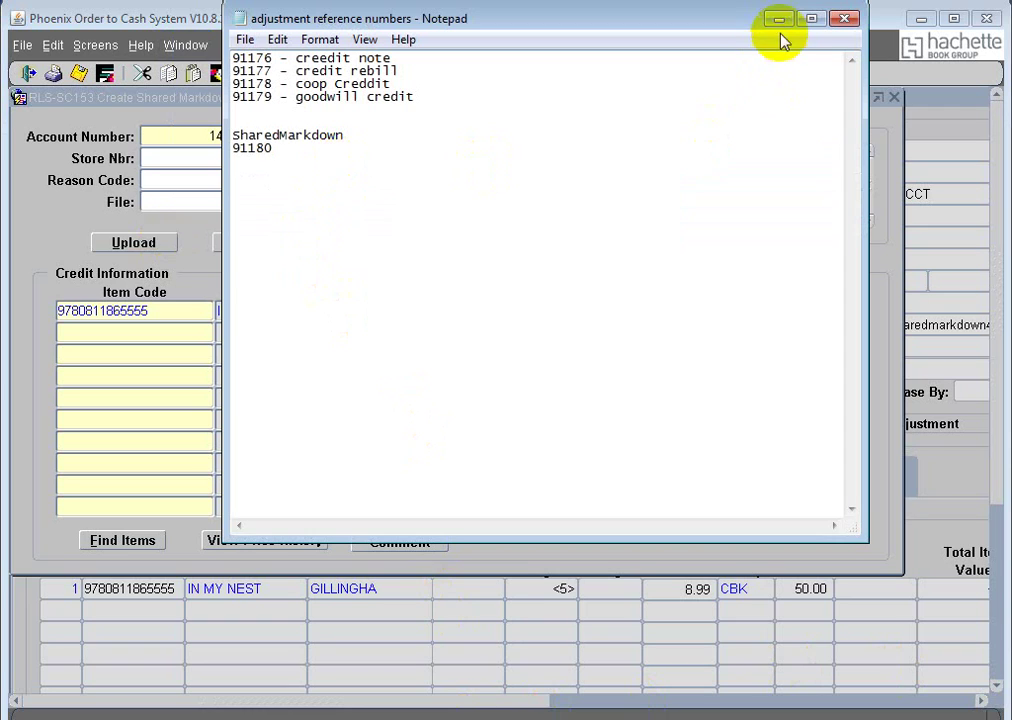
click(779, 19)
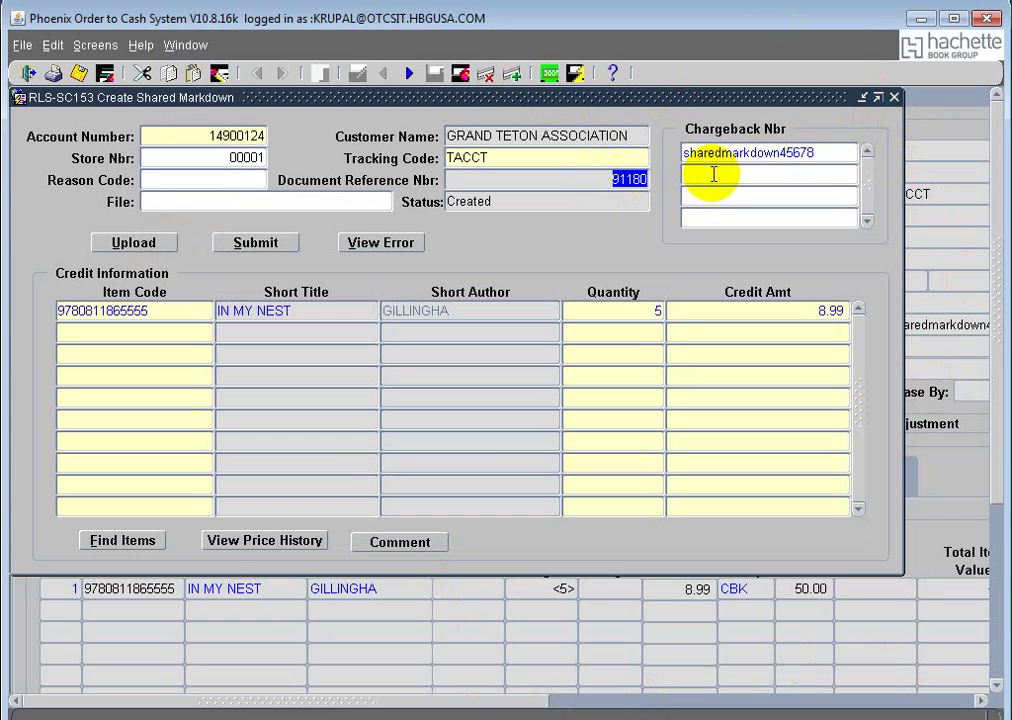
Step: Query the Create Shared Markdown form for Document Reference Nbr 91180
click(549, 76)
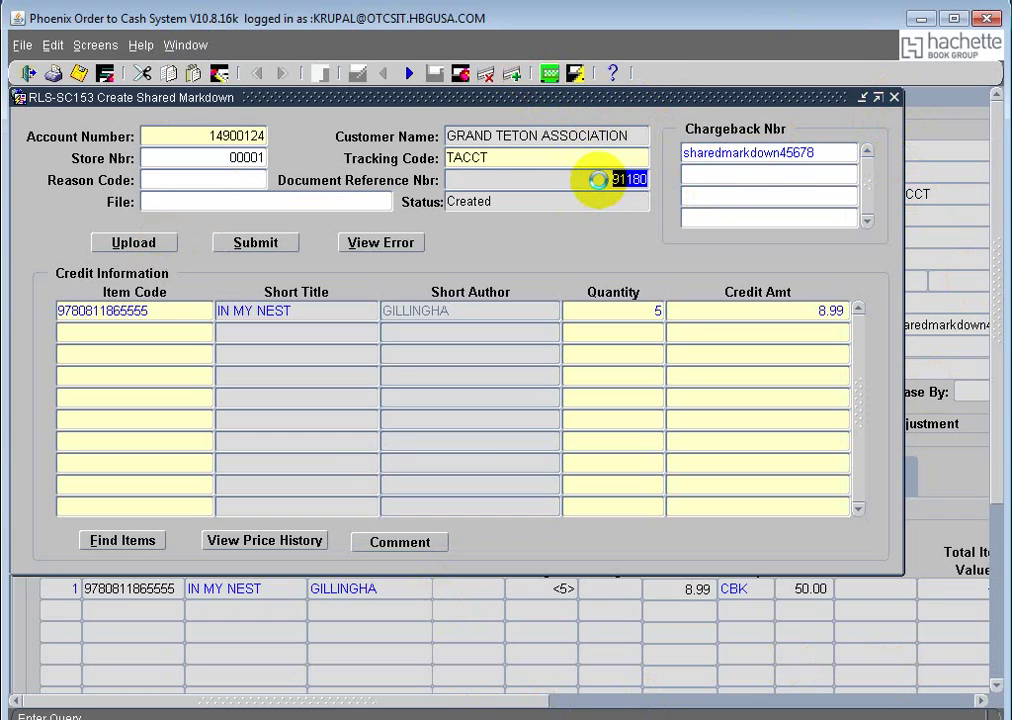
click(602, 180)
key(ctrl+v)
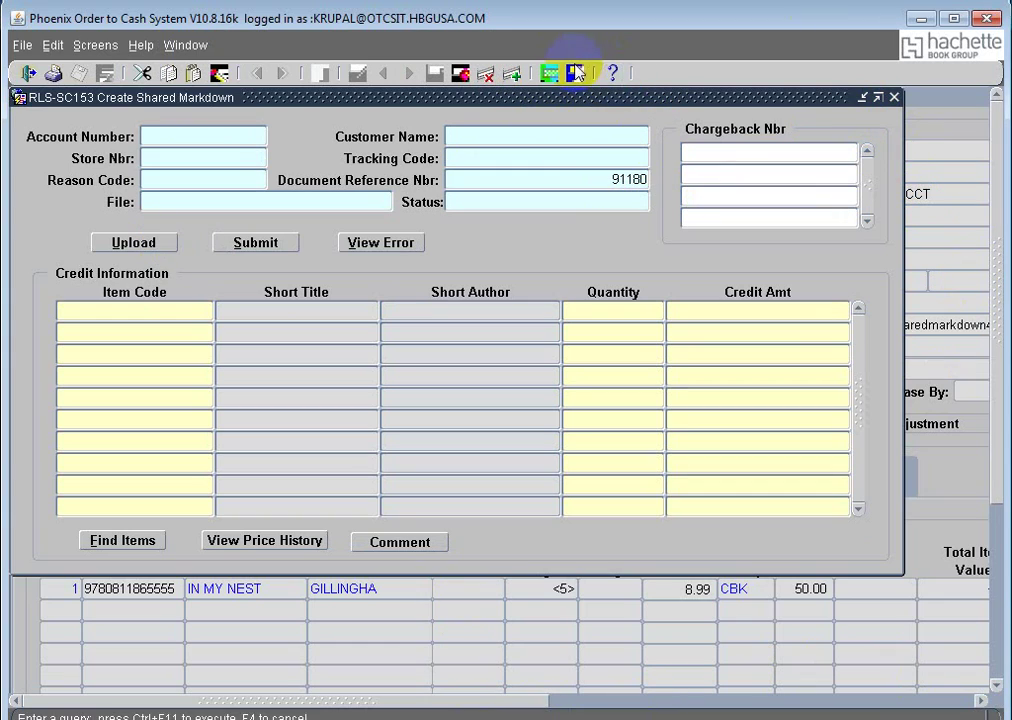
click(576, 73)
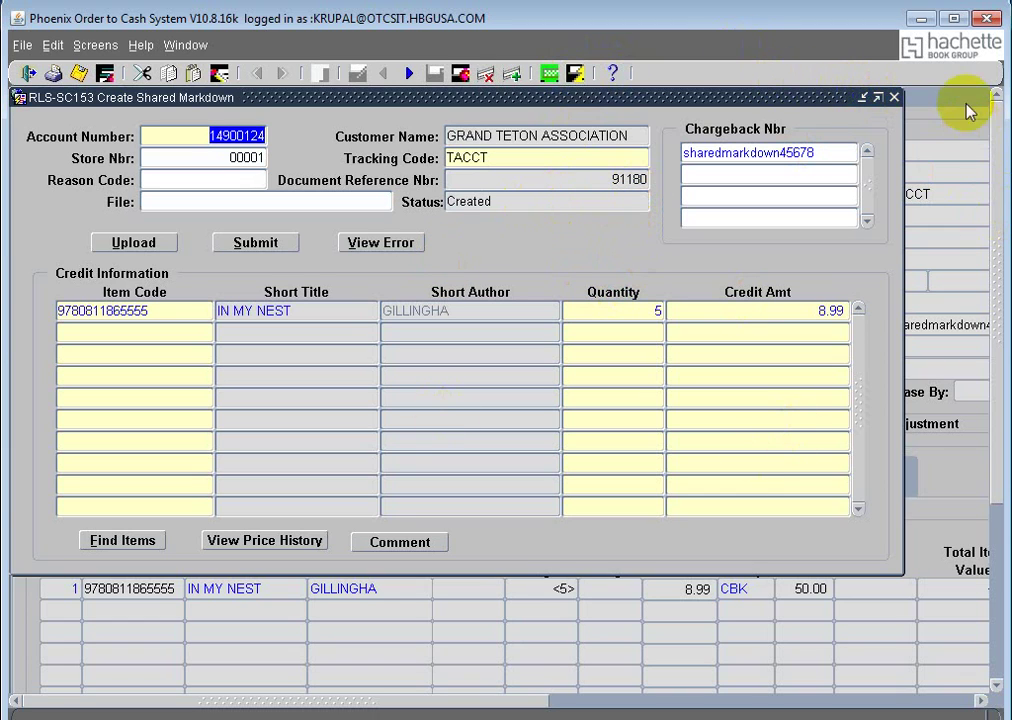
Step: Review approved credit note 91180's Customer Claim Information and Line Items in View Invoice & Credit Note
click(958, 131)
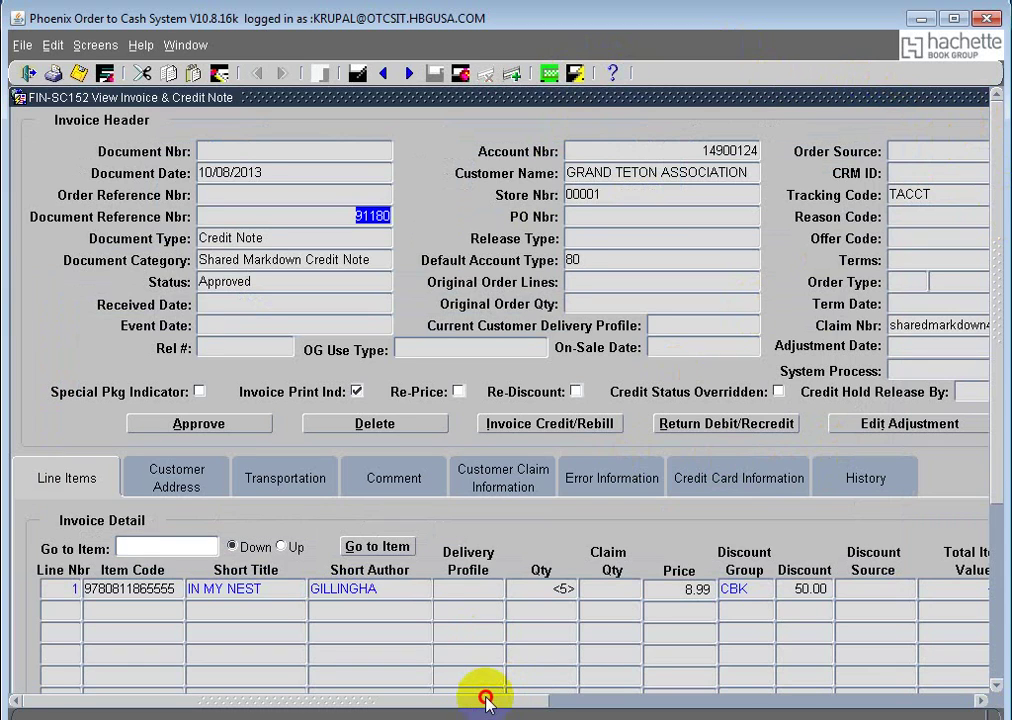
drag(485, 700, 553, 695)
click(396, 480)
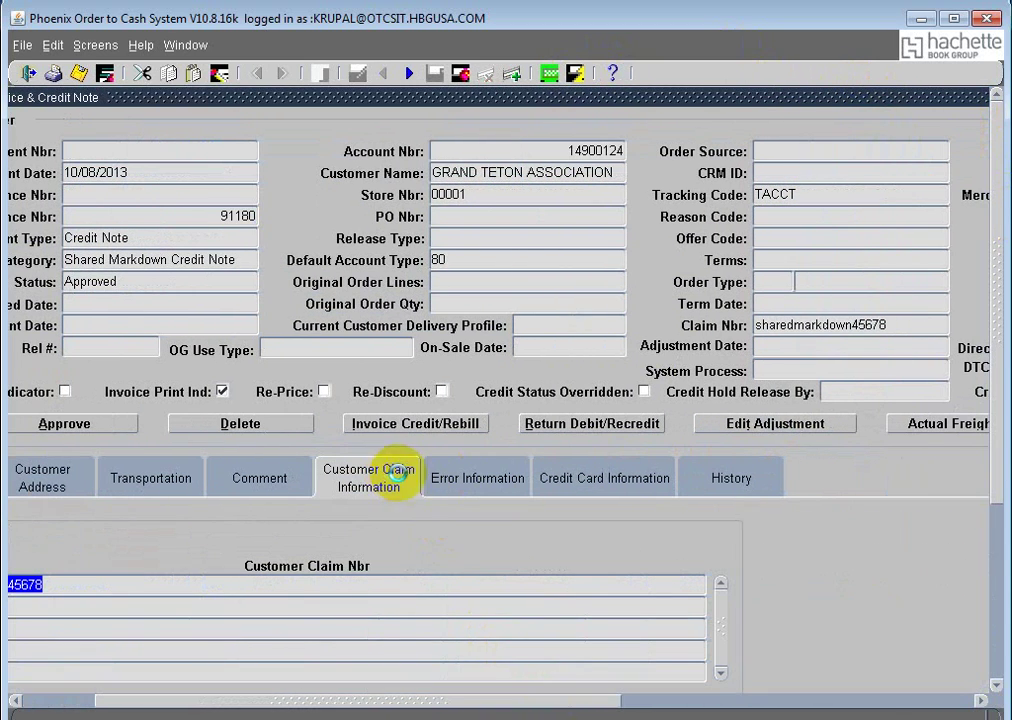
drag(413, 706, 244, 702)
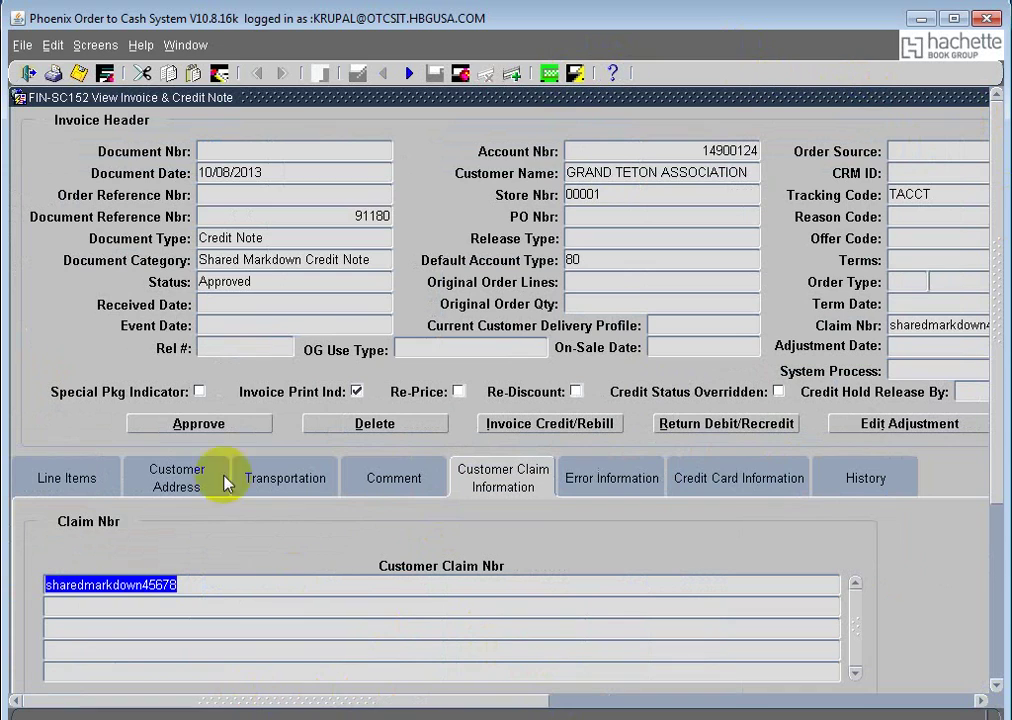
click(67, 478)
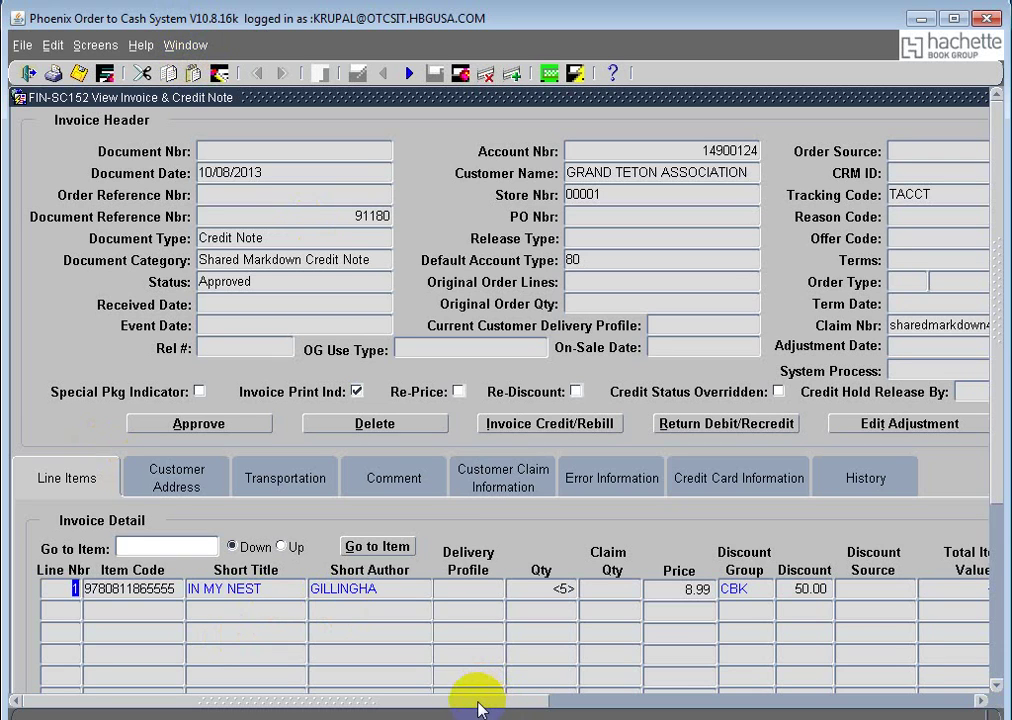
drag(480, 706, 997, 706)
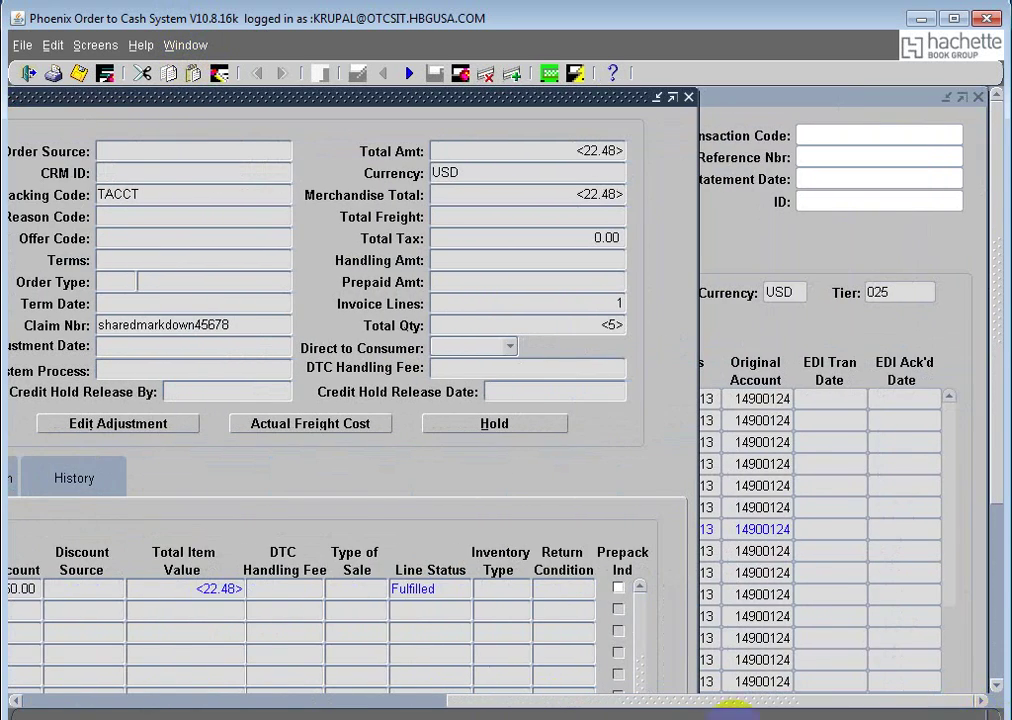
drag(733, 706, 12, 390)
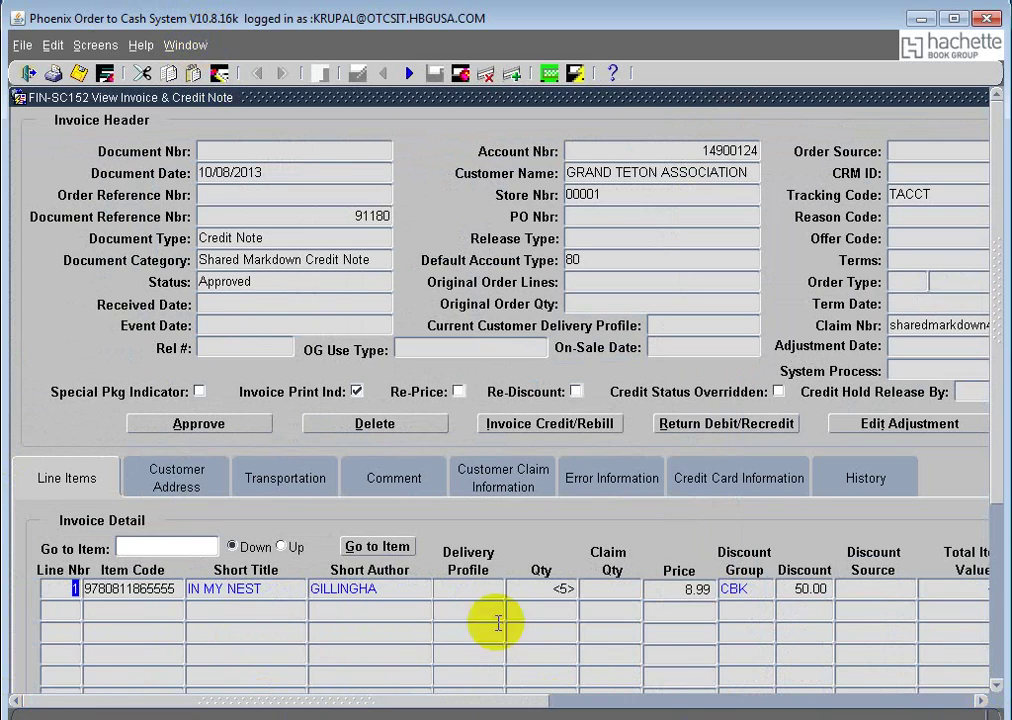
click(190, 45)
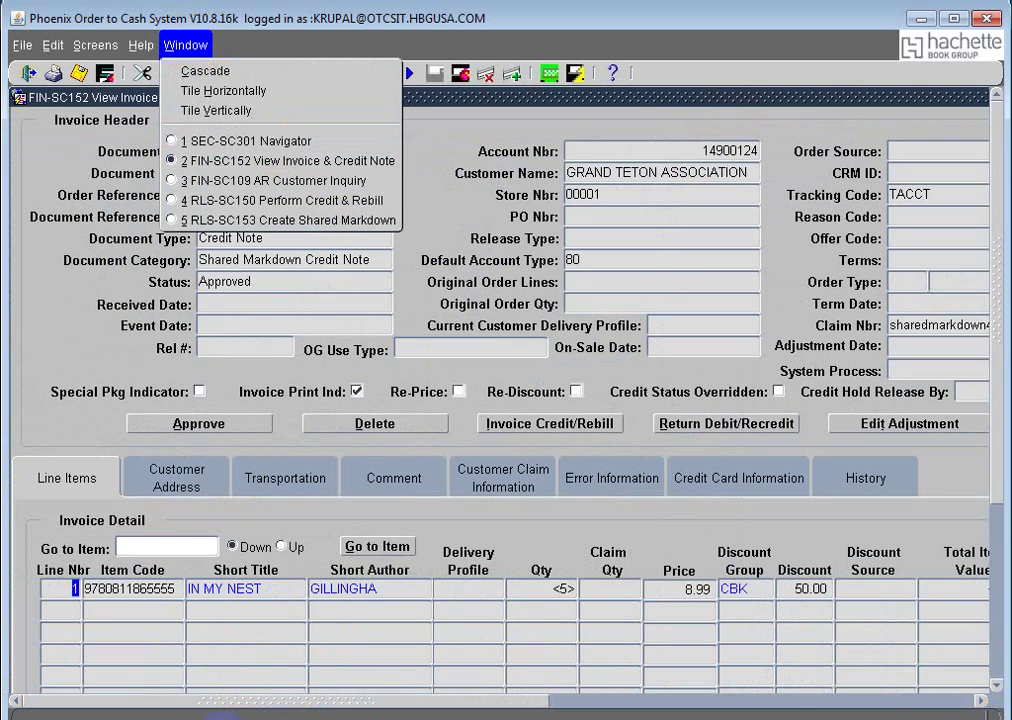
key(Escape)
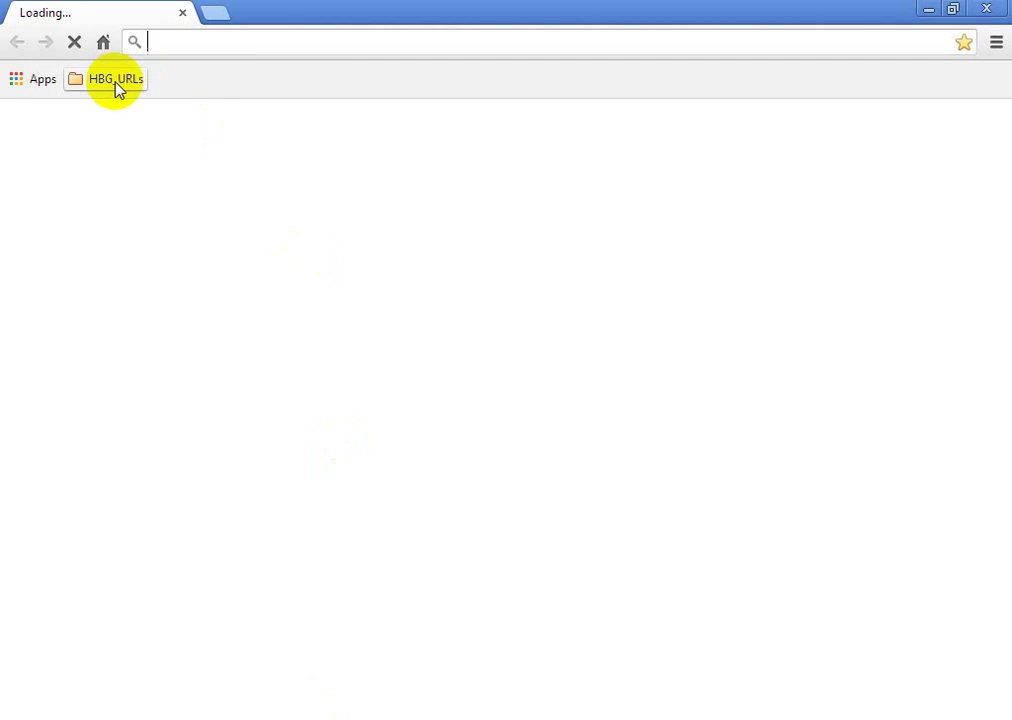
Step: Load otcsit-engine.hbgusa.com in Chrome
click(116, 82)
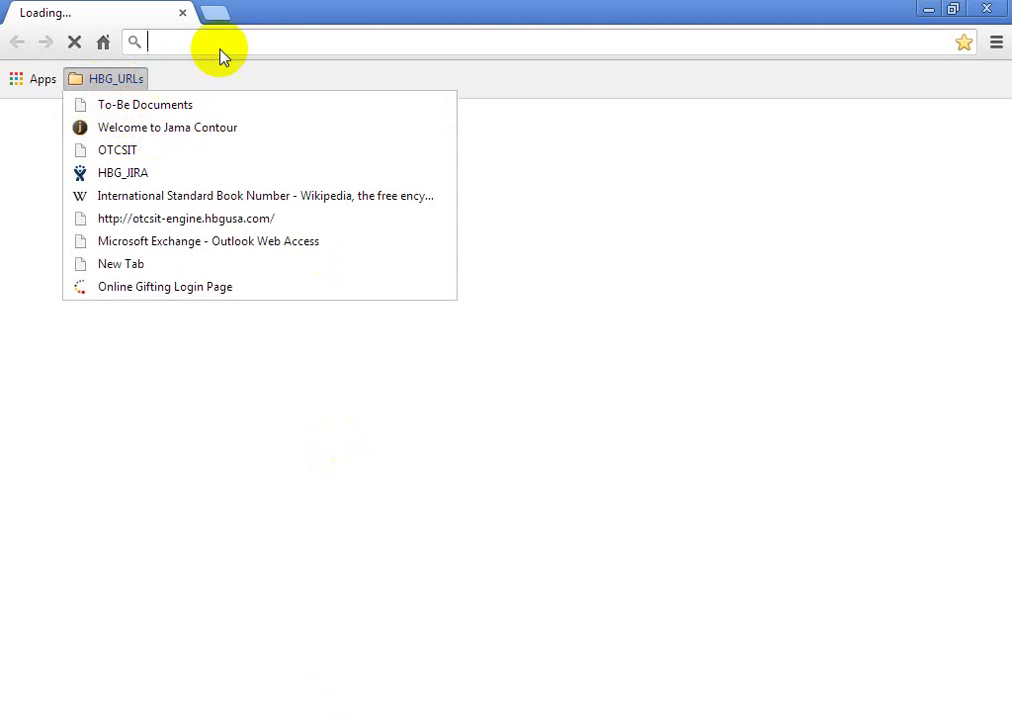
click(254, 40)
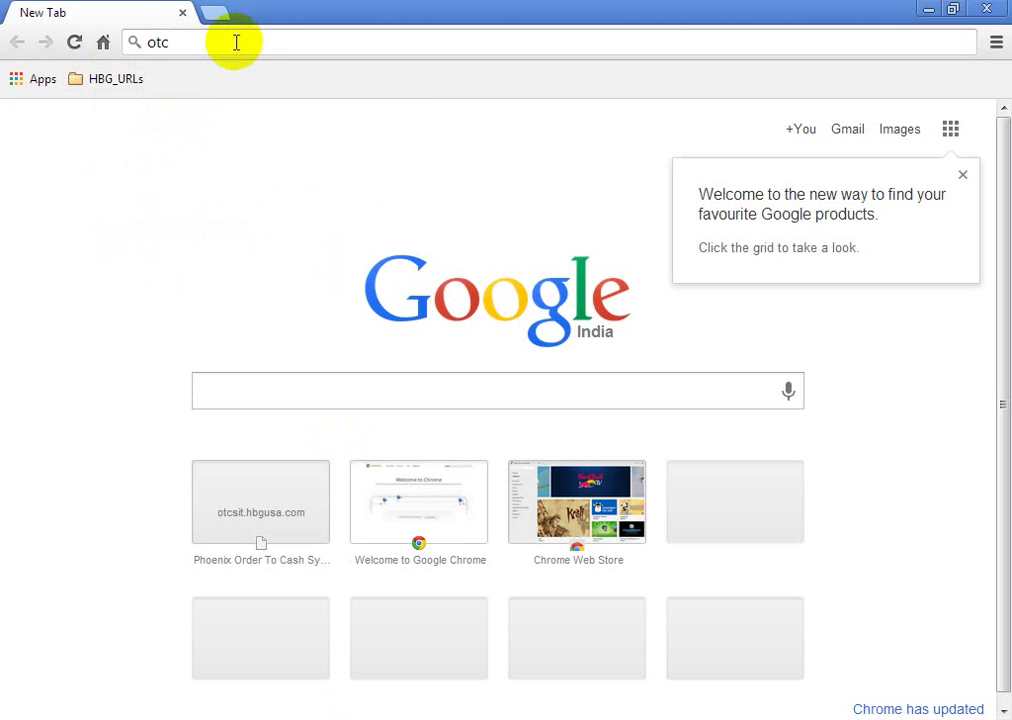
key(Return)
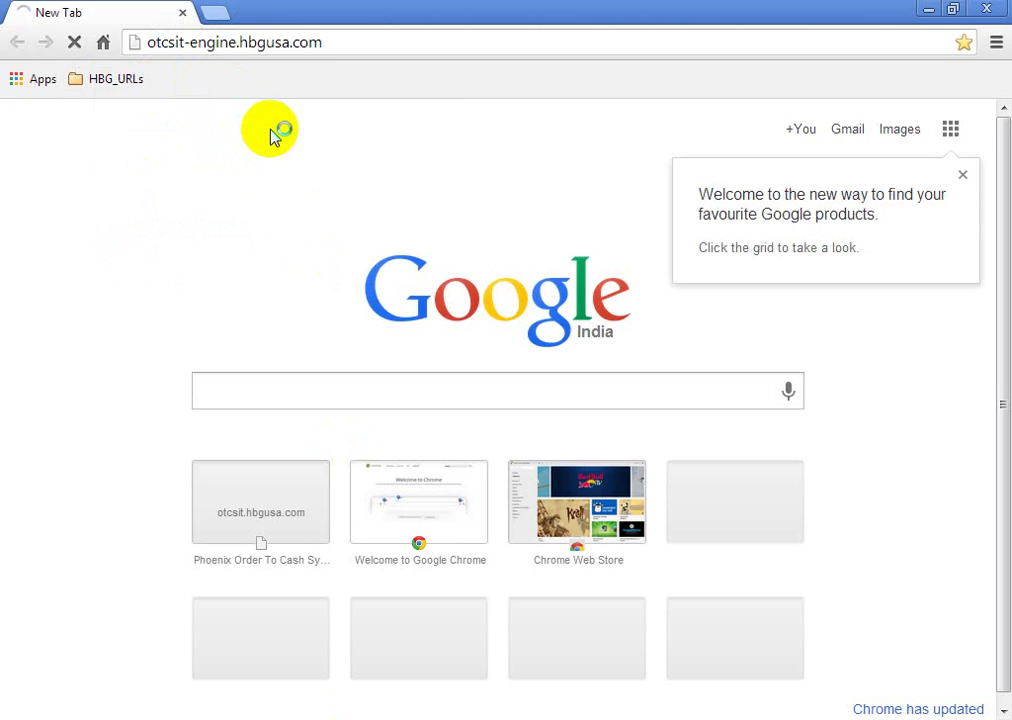